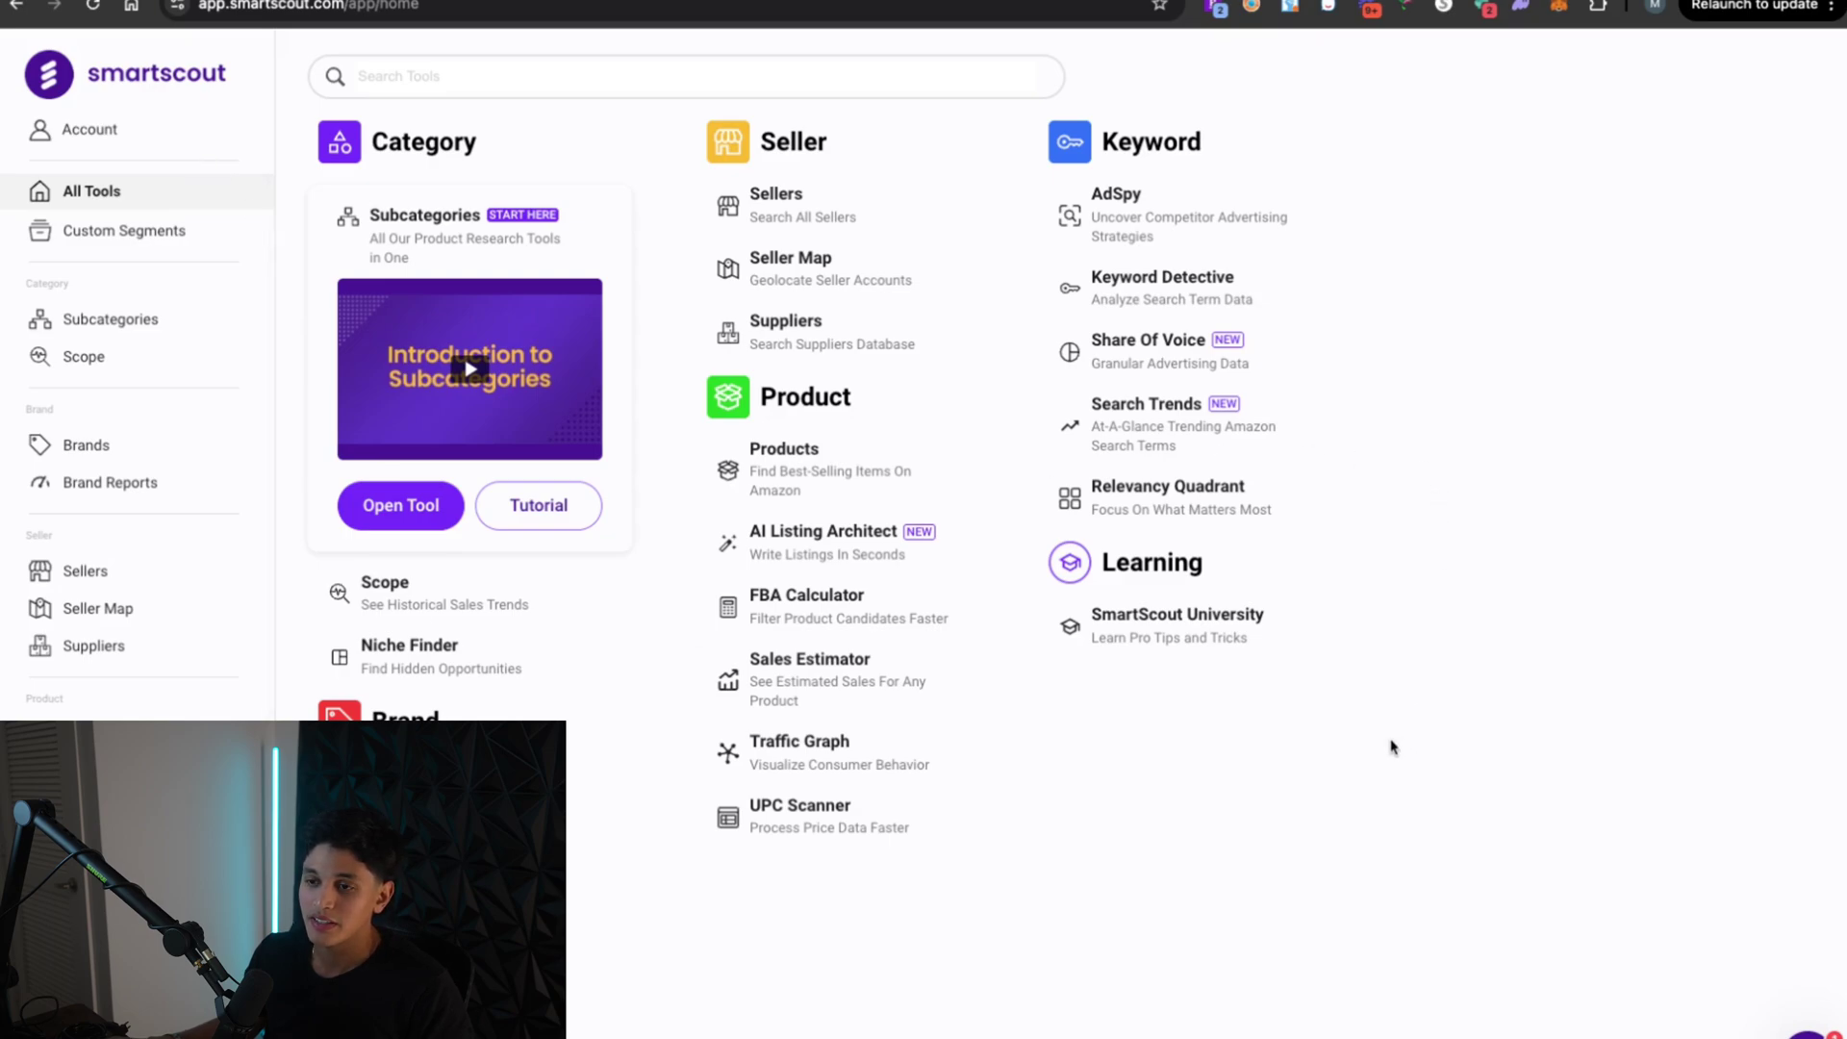
Open the Brands tool and display its filter options
scroll(137, 443, down, 3)
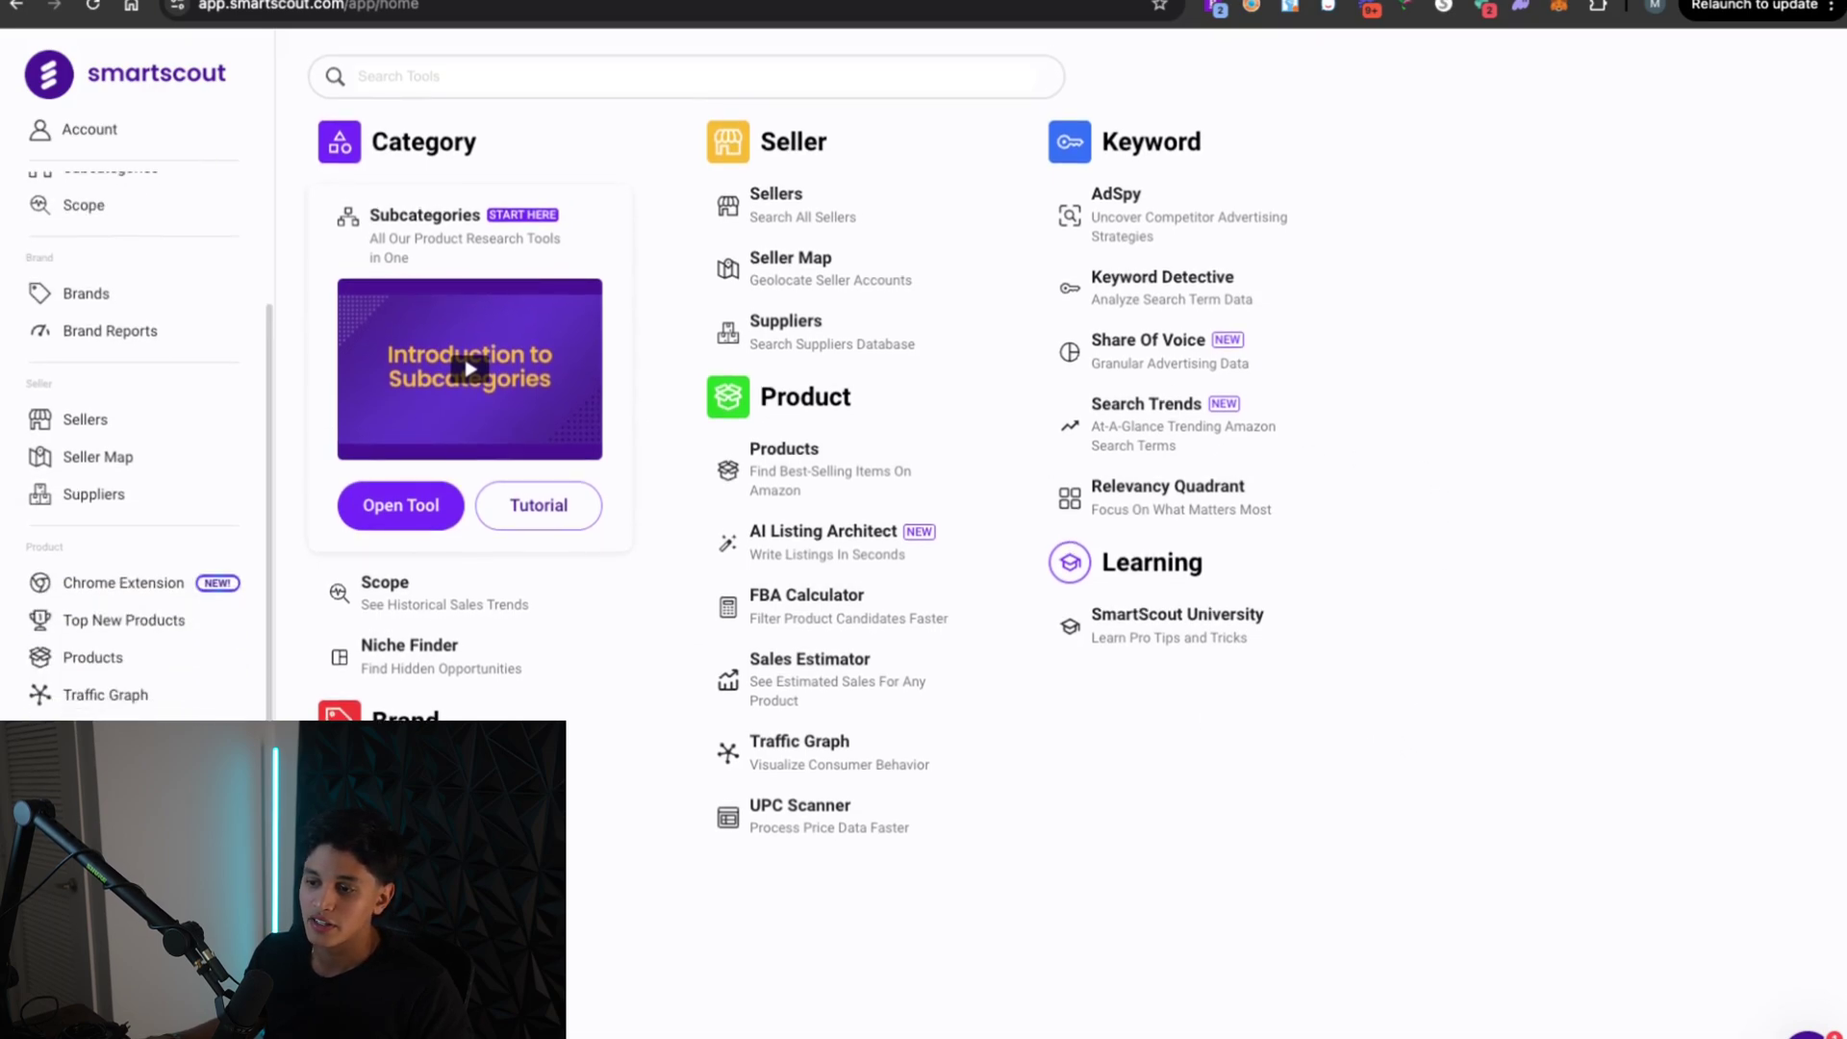
scroll(137, 442, up, 3)
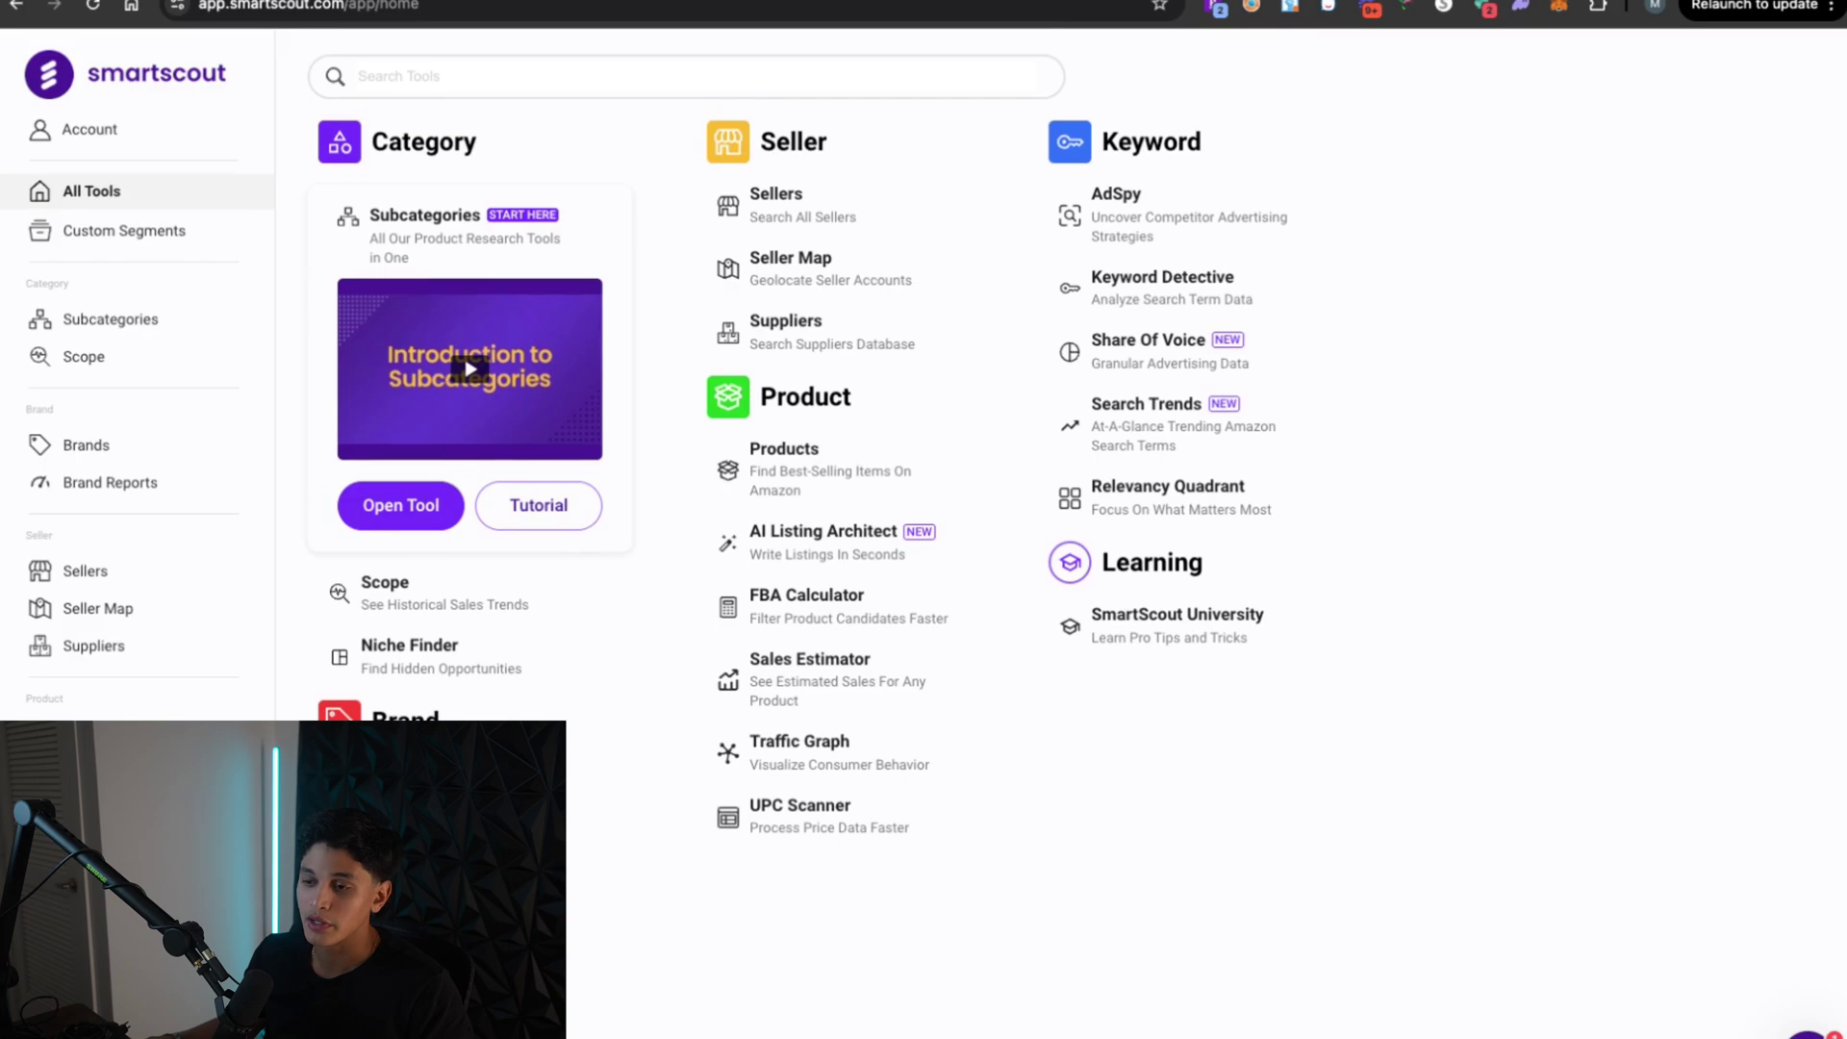
click(400, 776)
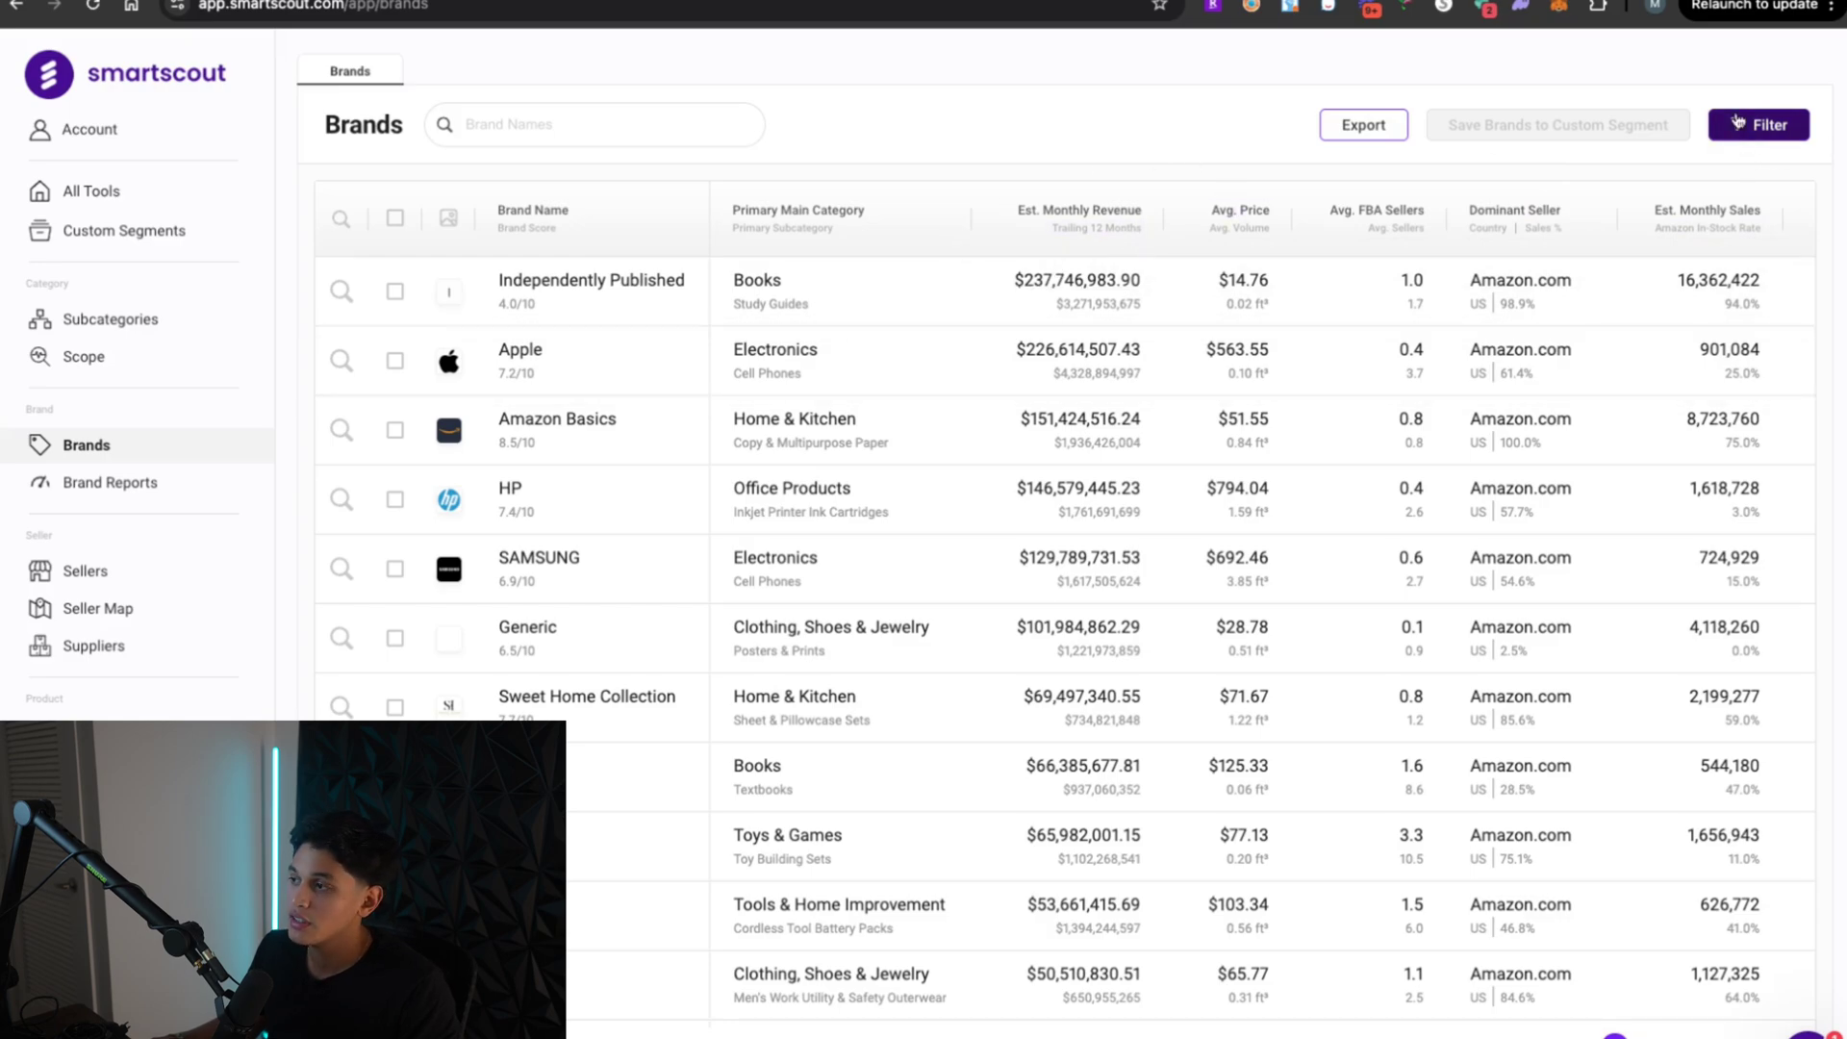
click(1737, 126)
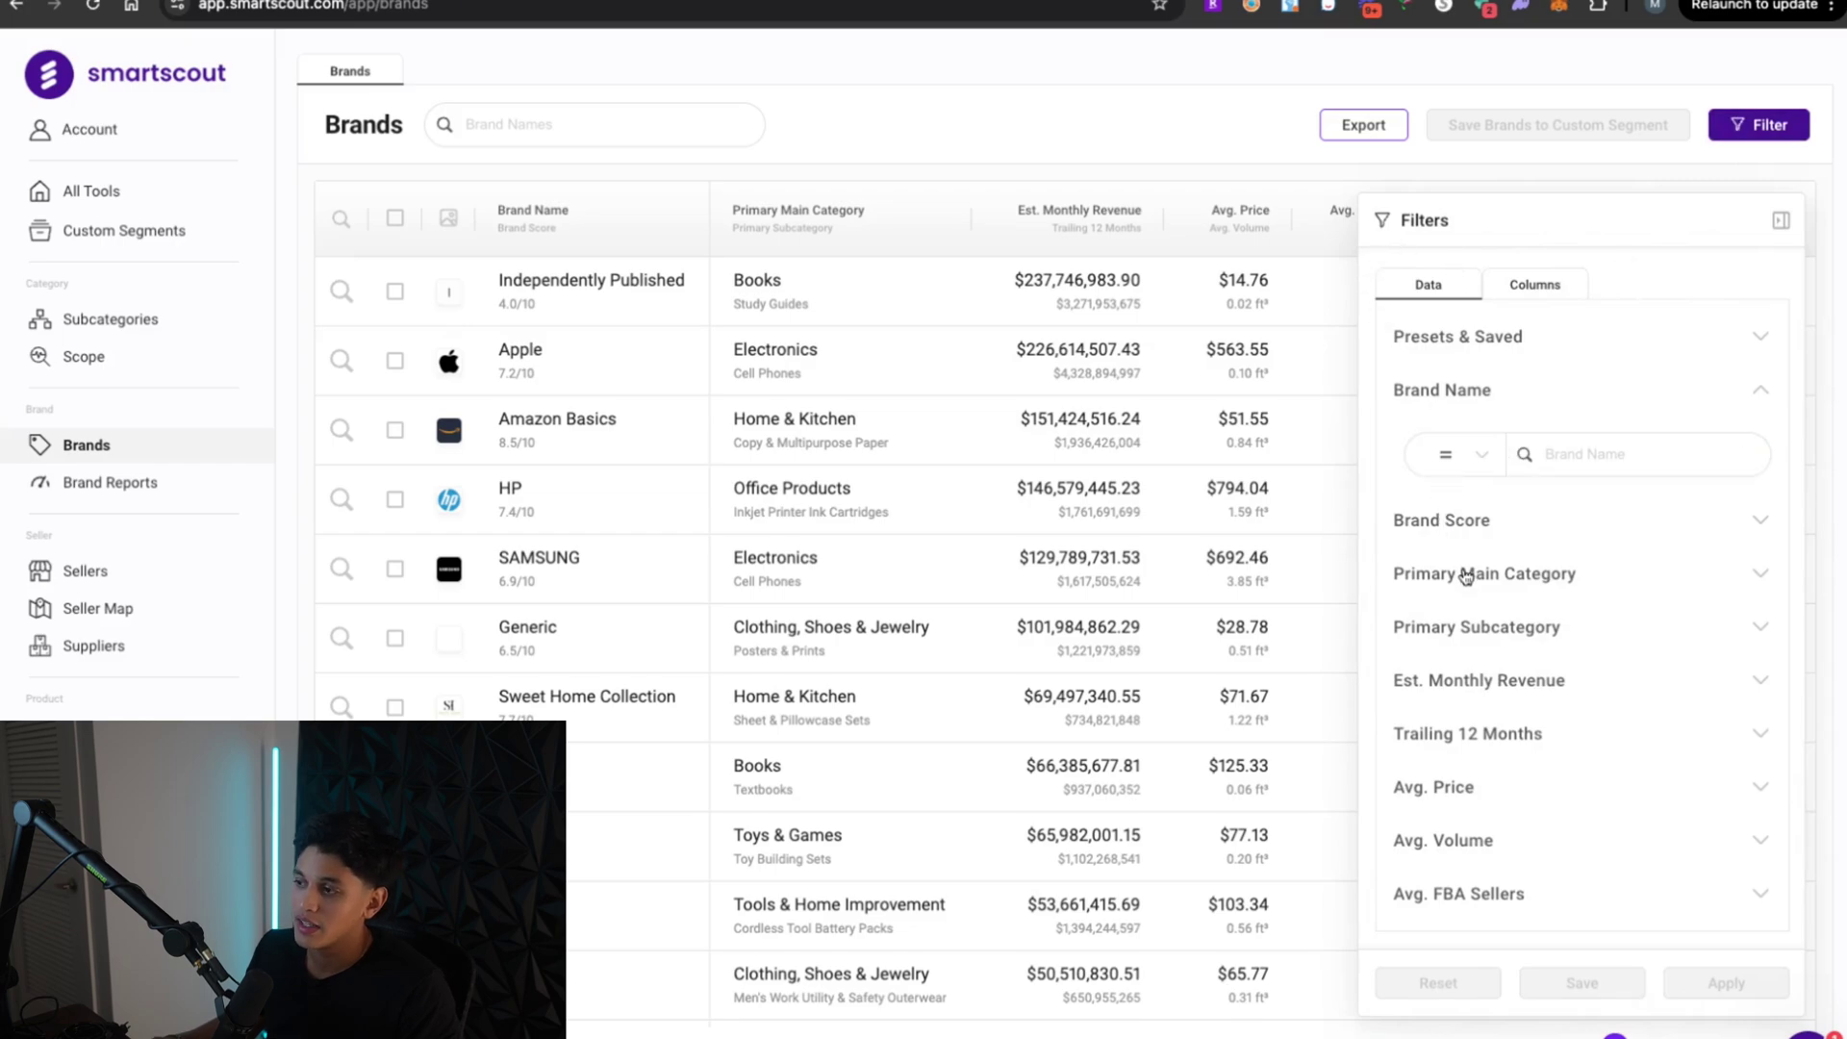
Set the Dominant Seller Country filter to United States (US)
scroll(1489, 633, down, 1)
scroll(1488, 633, down, 8)
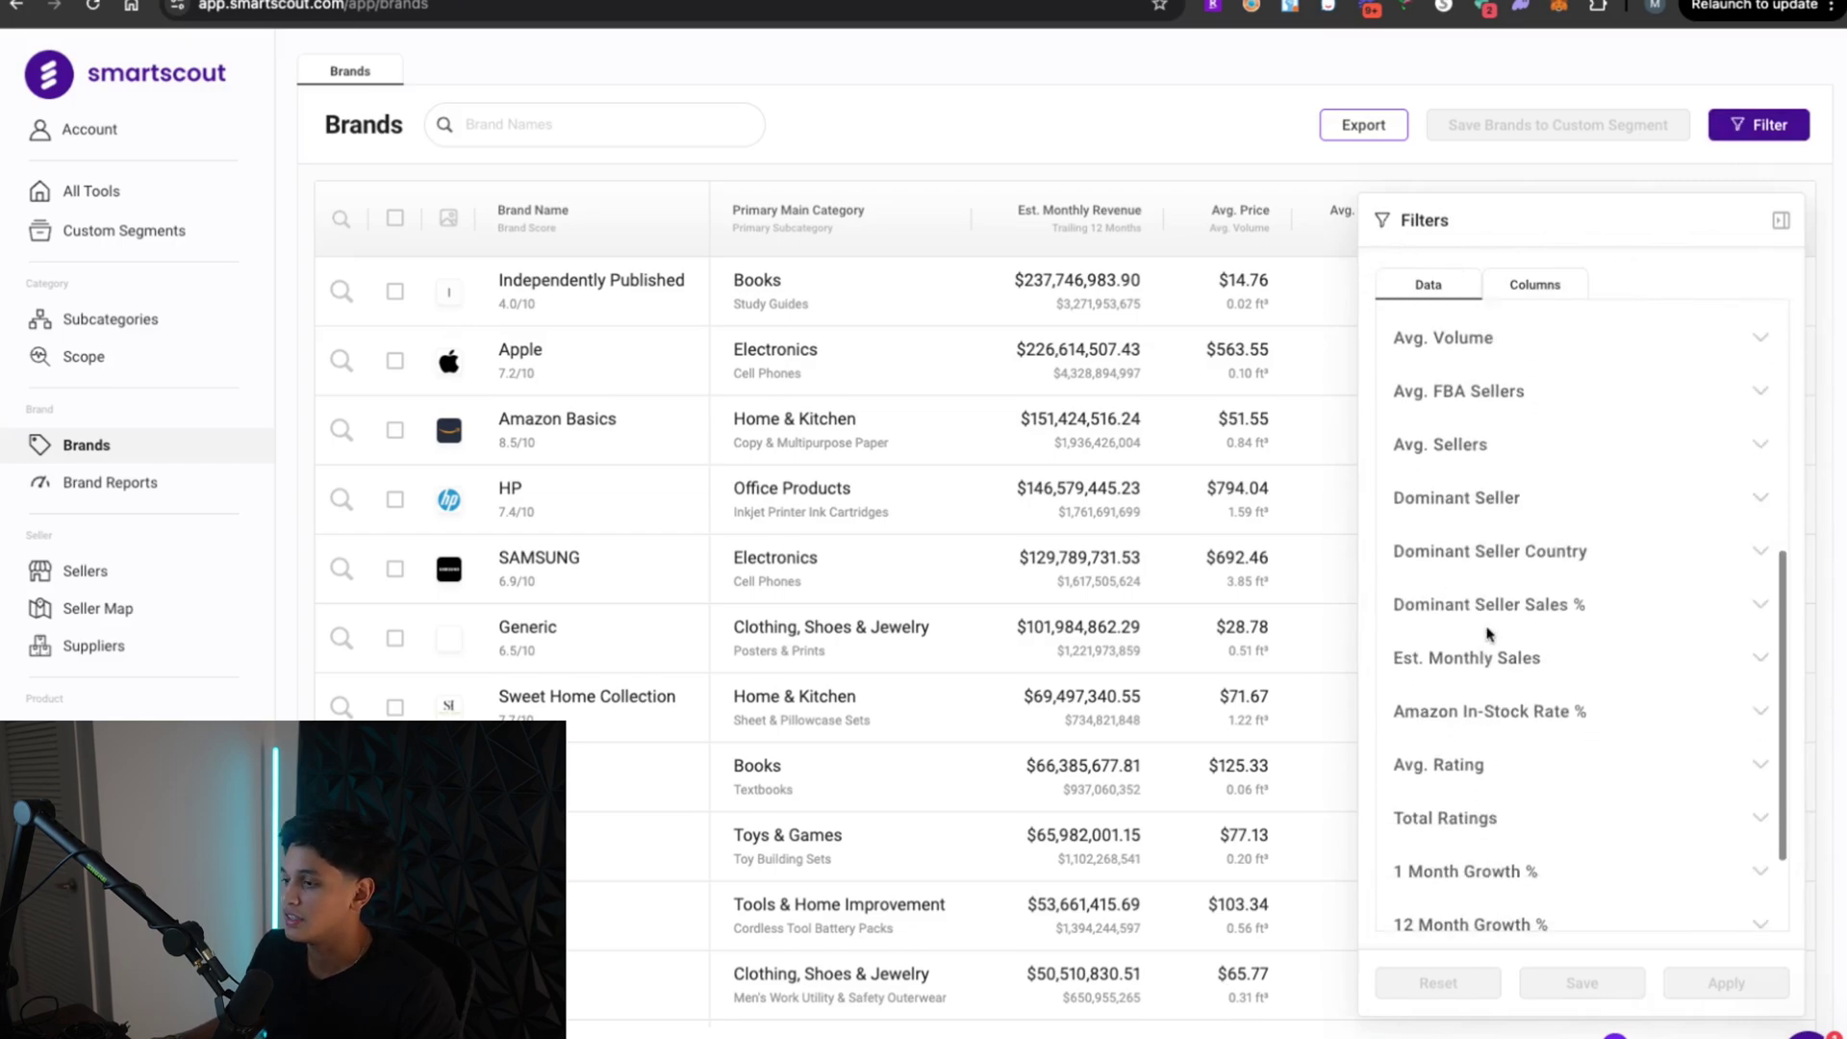
scroll(1484, 534, up, 2)
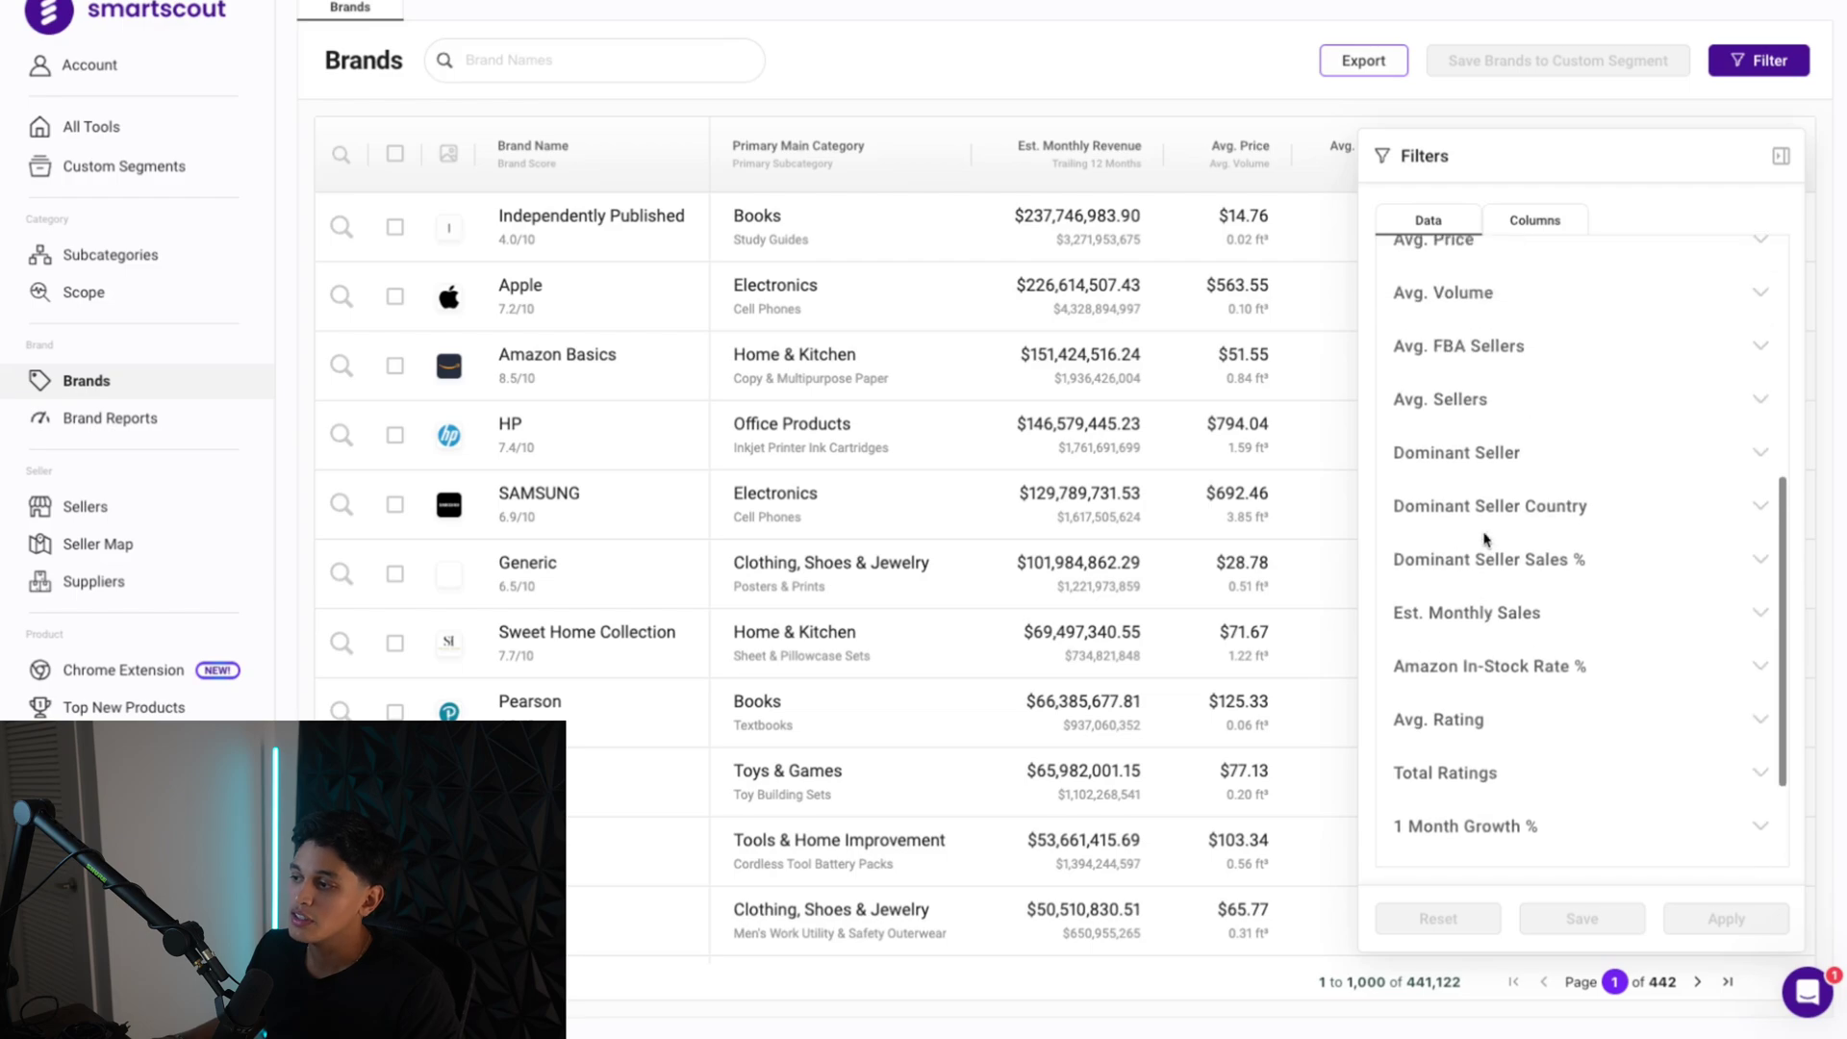
click(1479, 520)
click(1489, 568)
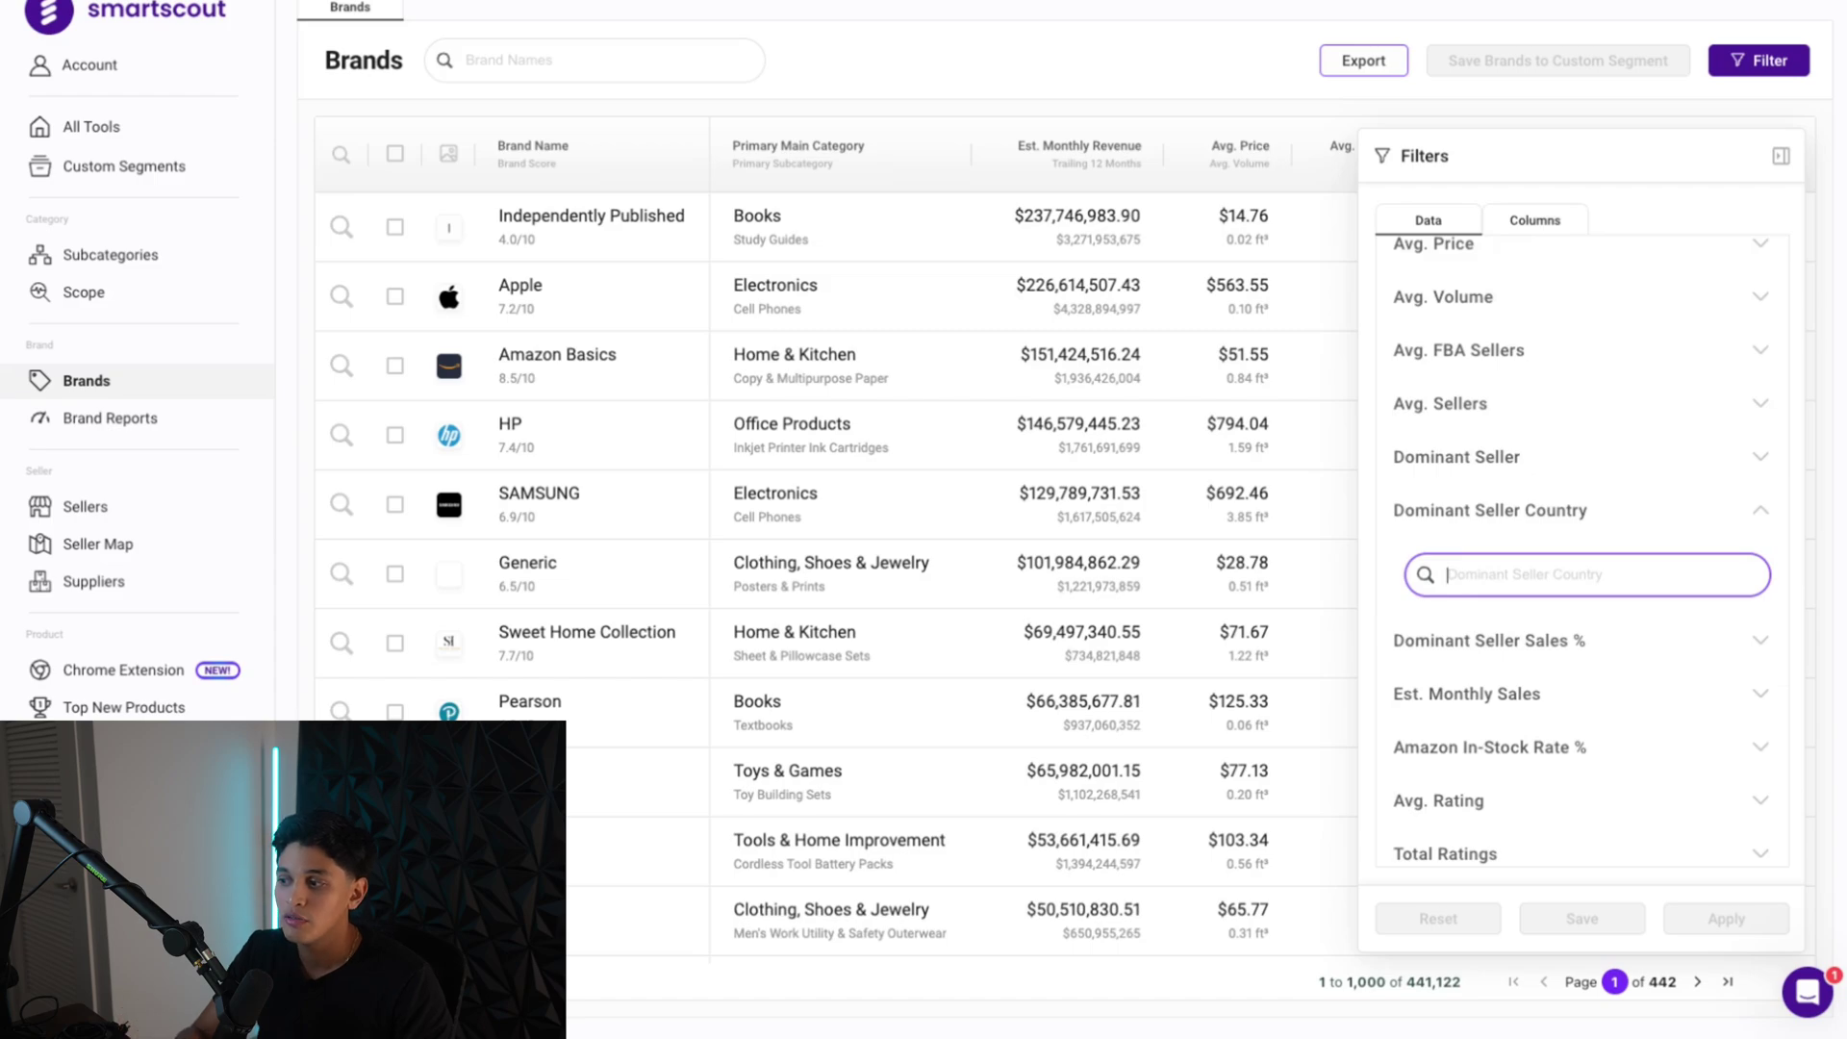
text(unit)
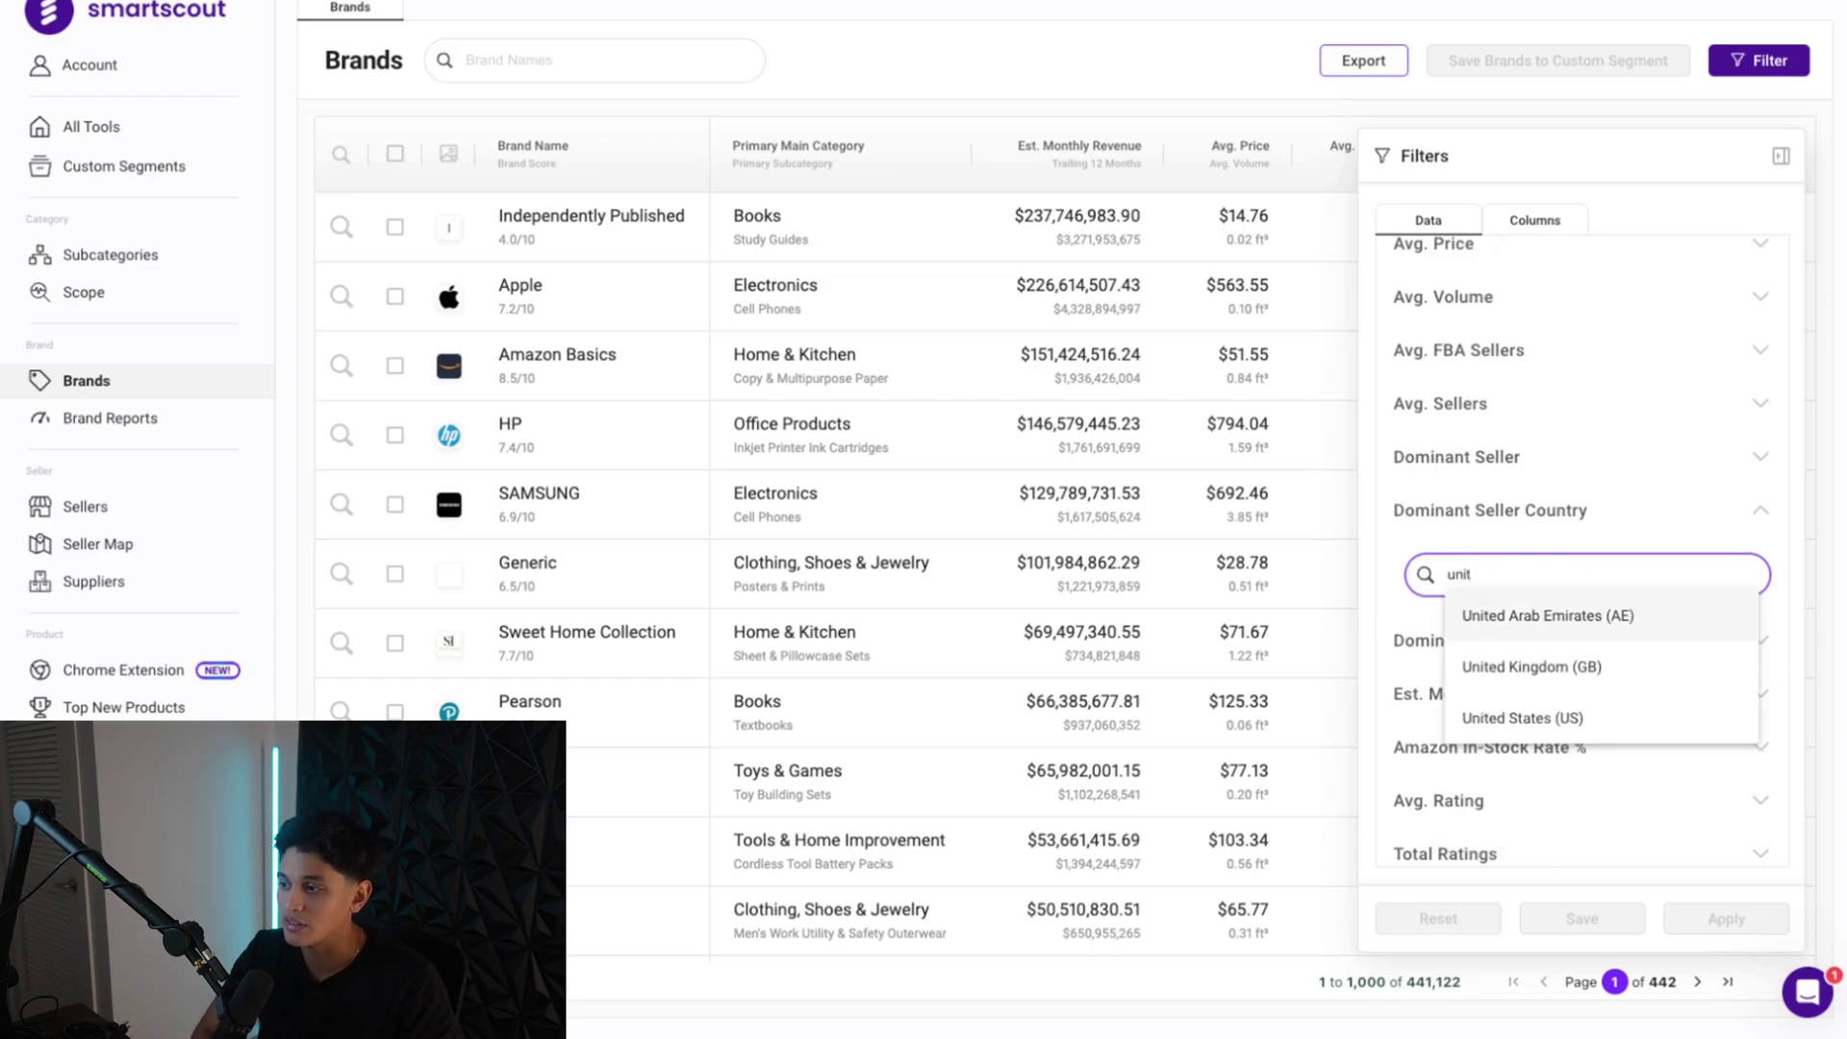
click(1513, 717)
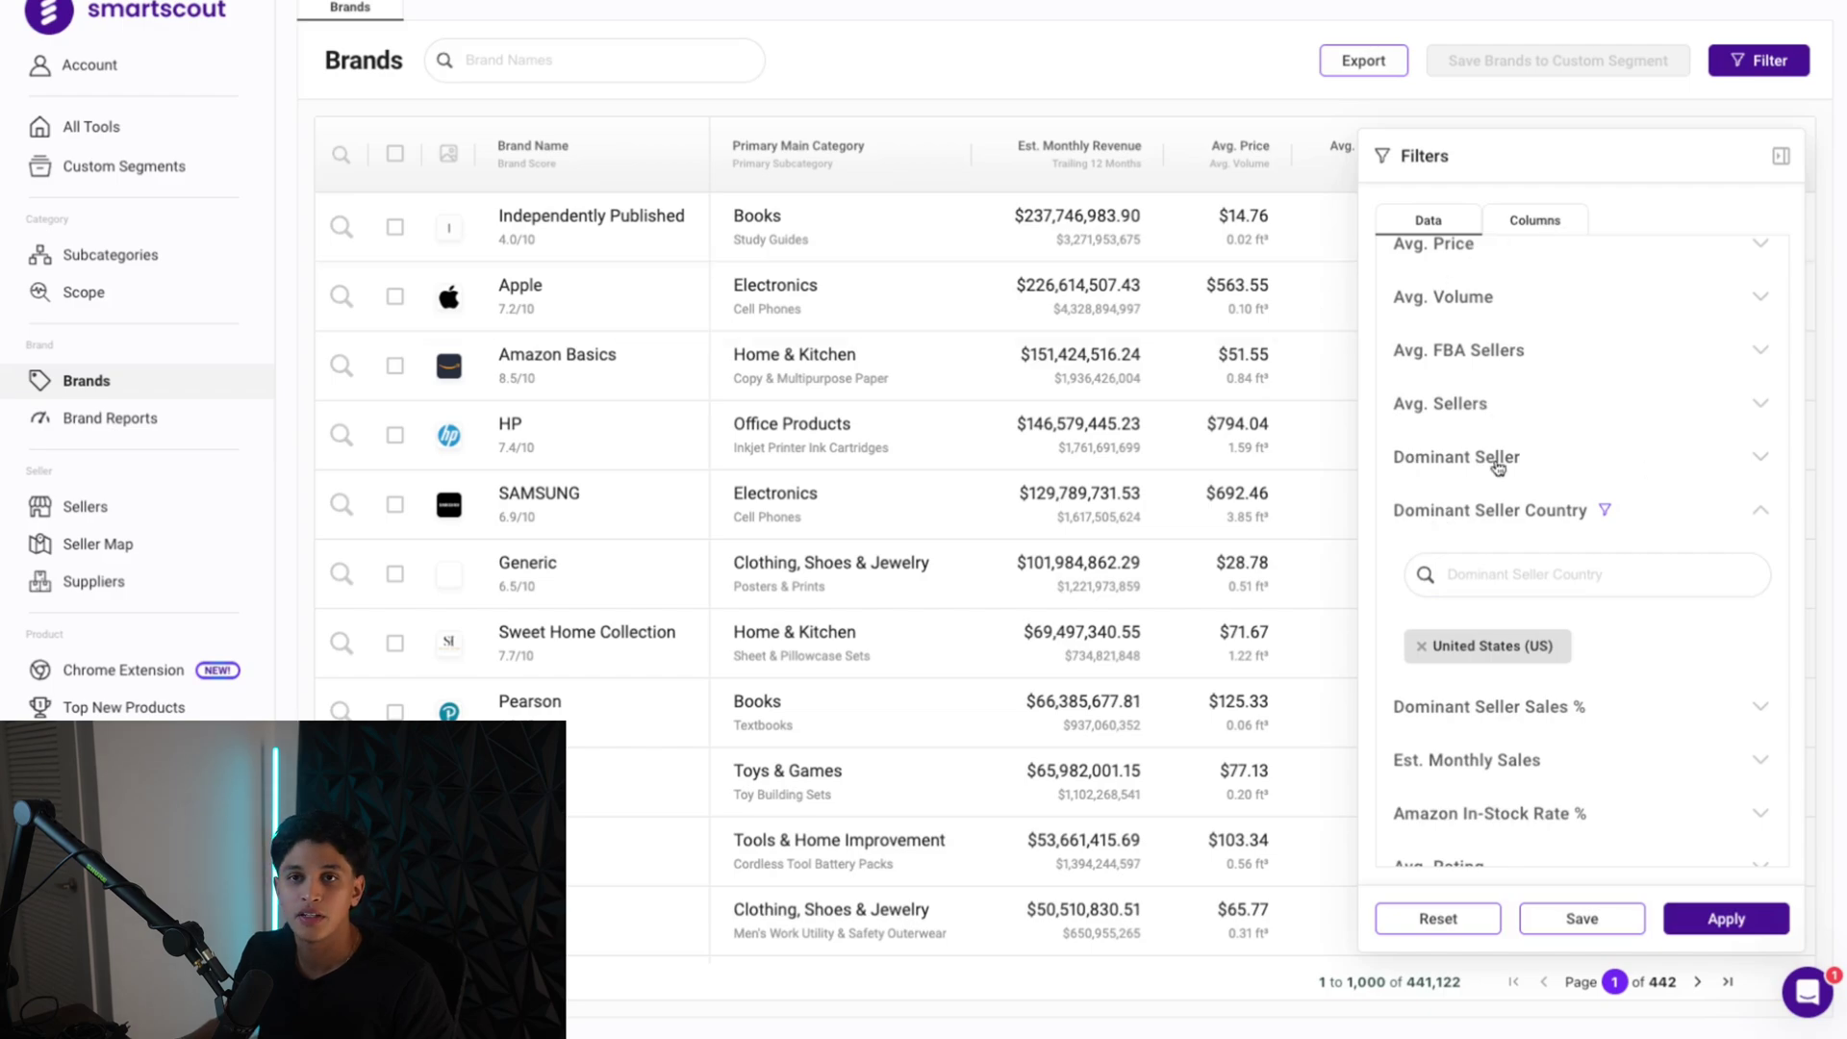
Set the Est. Monthly Revenue filter to a range from 100,000 to 1,000,000
scroll(1525, 481, up, 1)
scroll(1525, 476, up, 5)
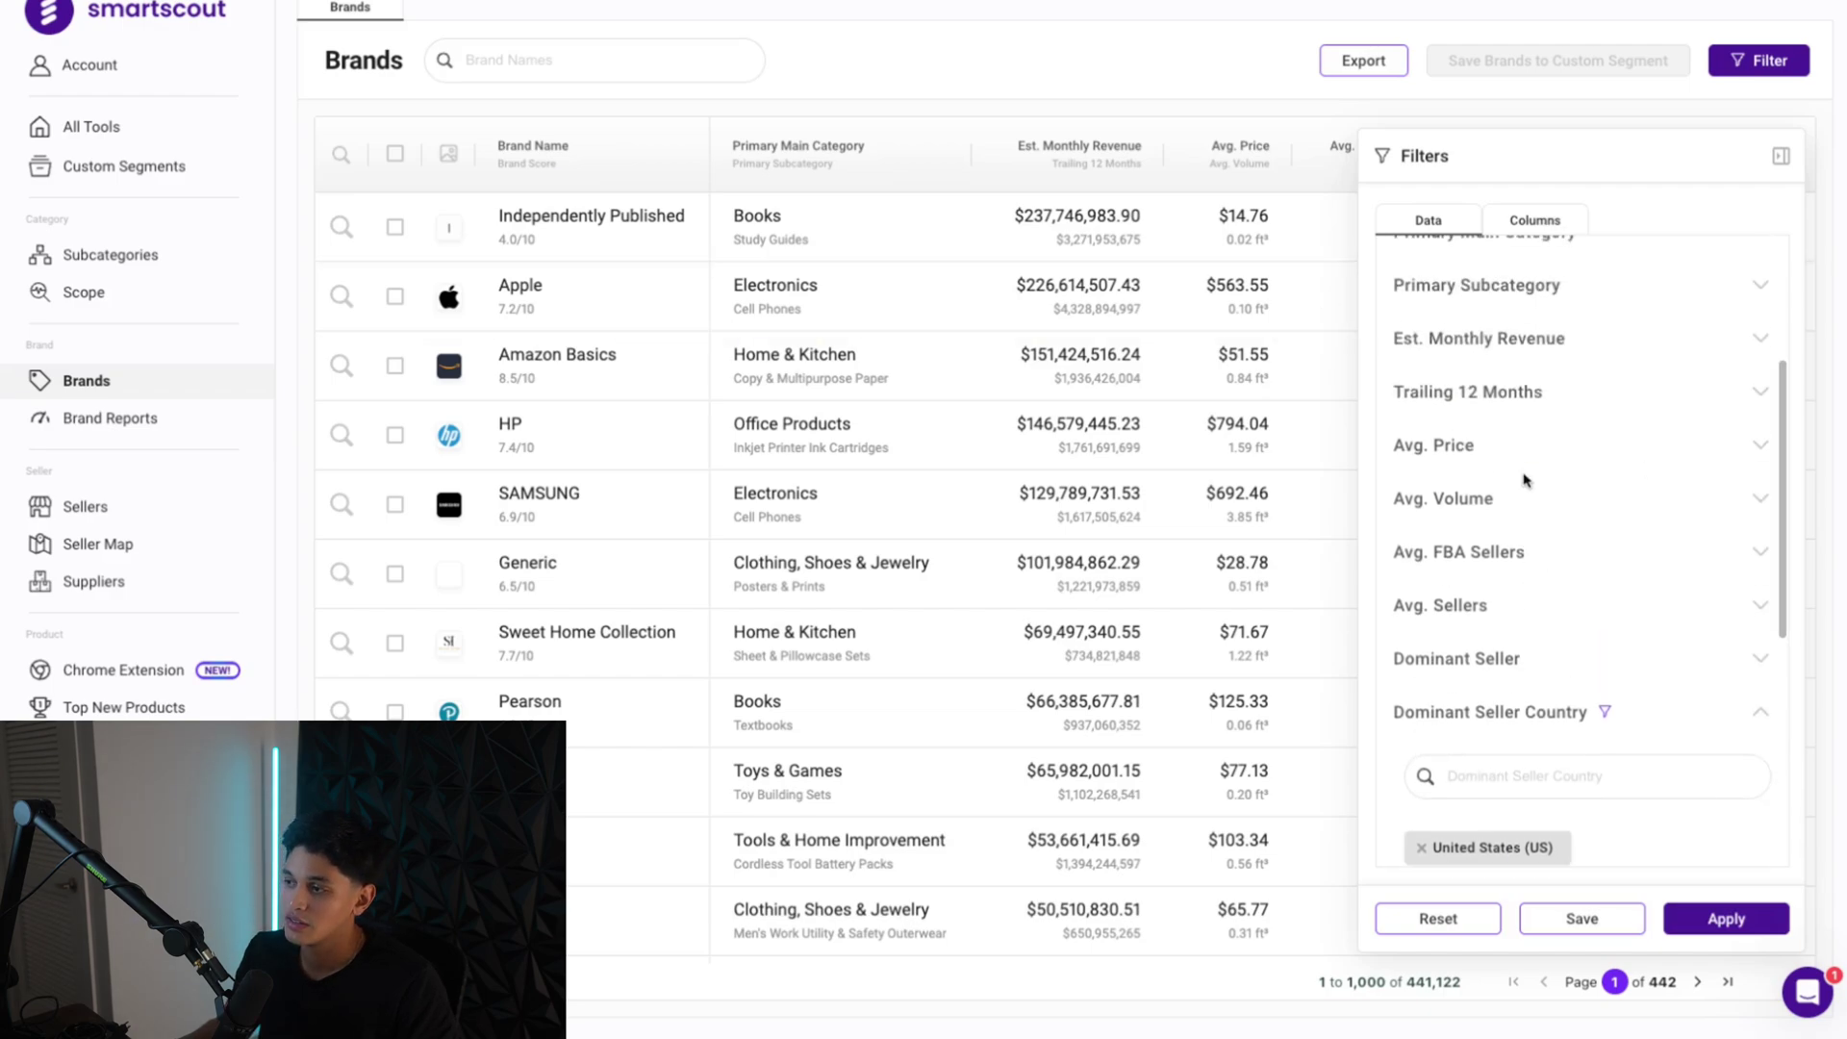
click(1503, 450)
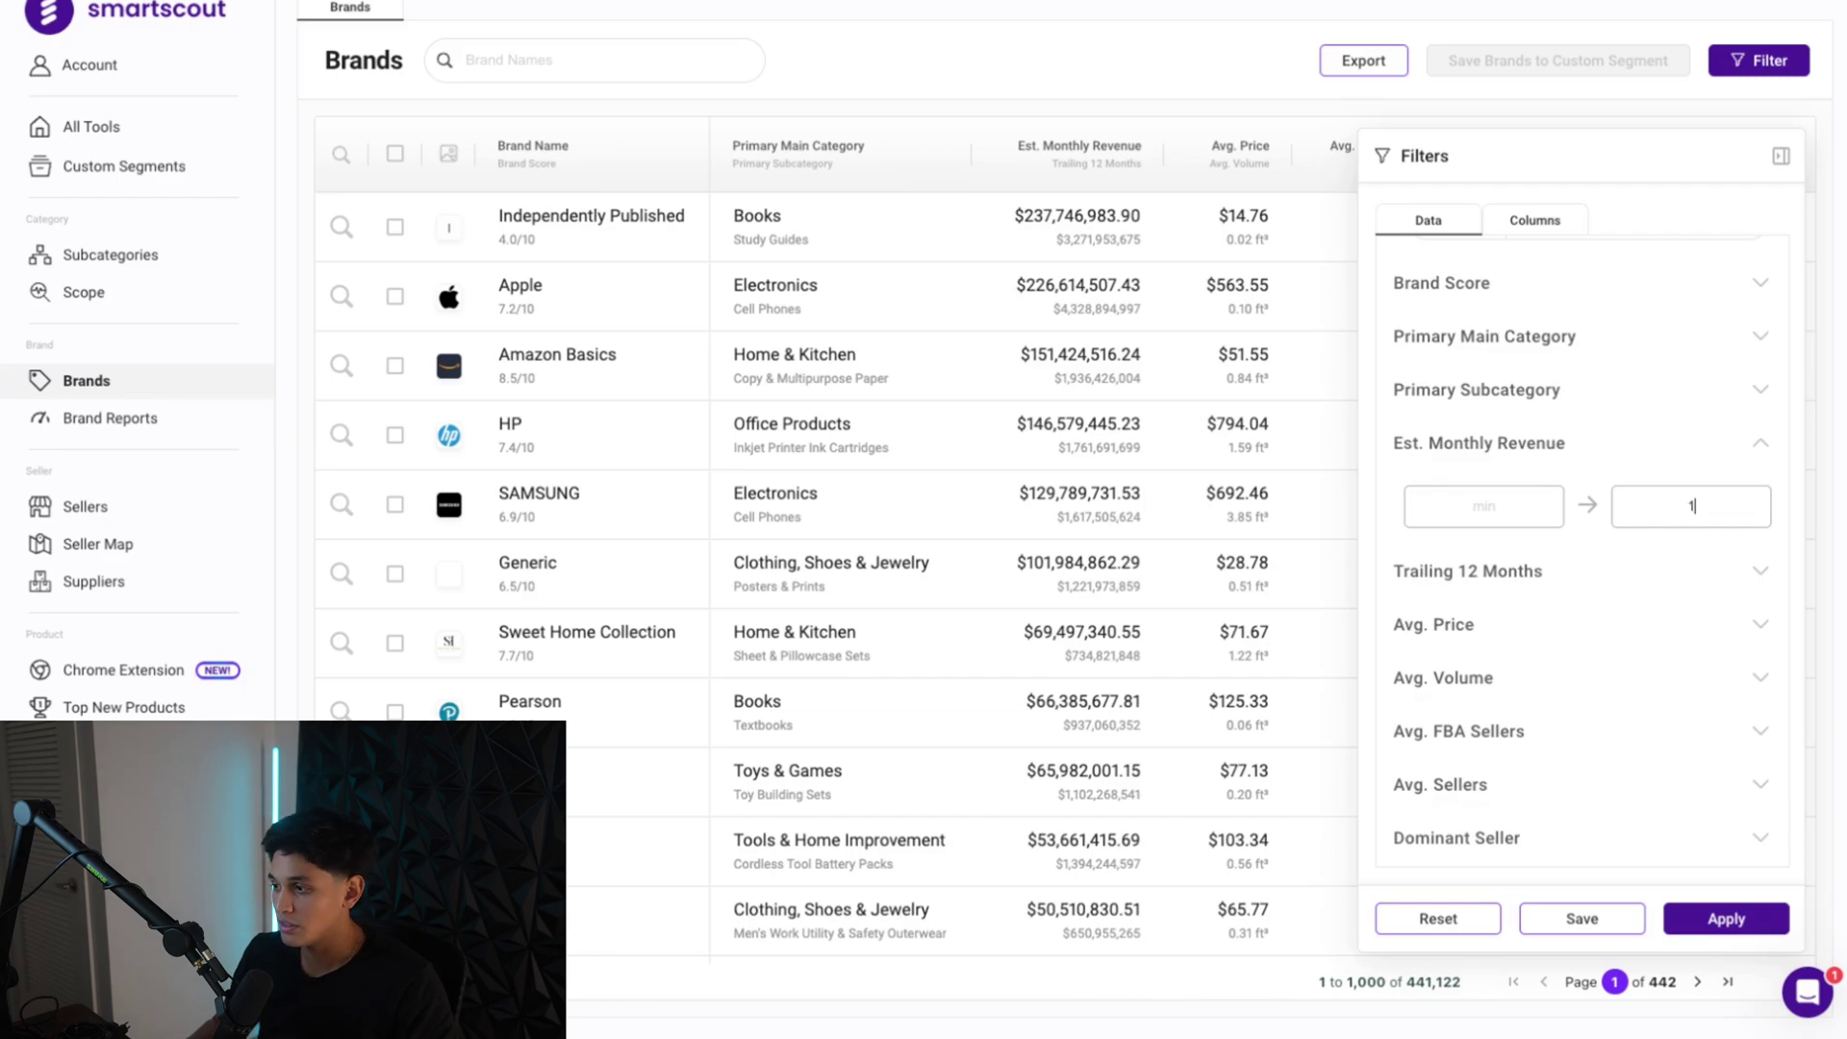
text(0000000)
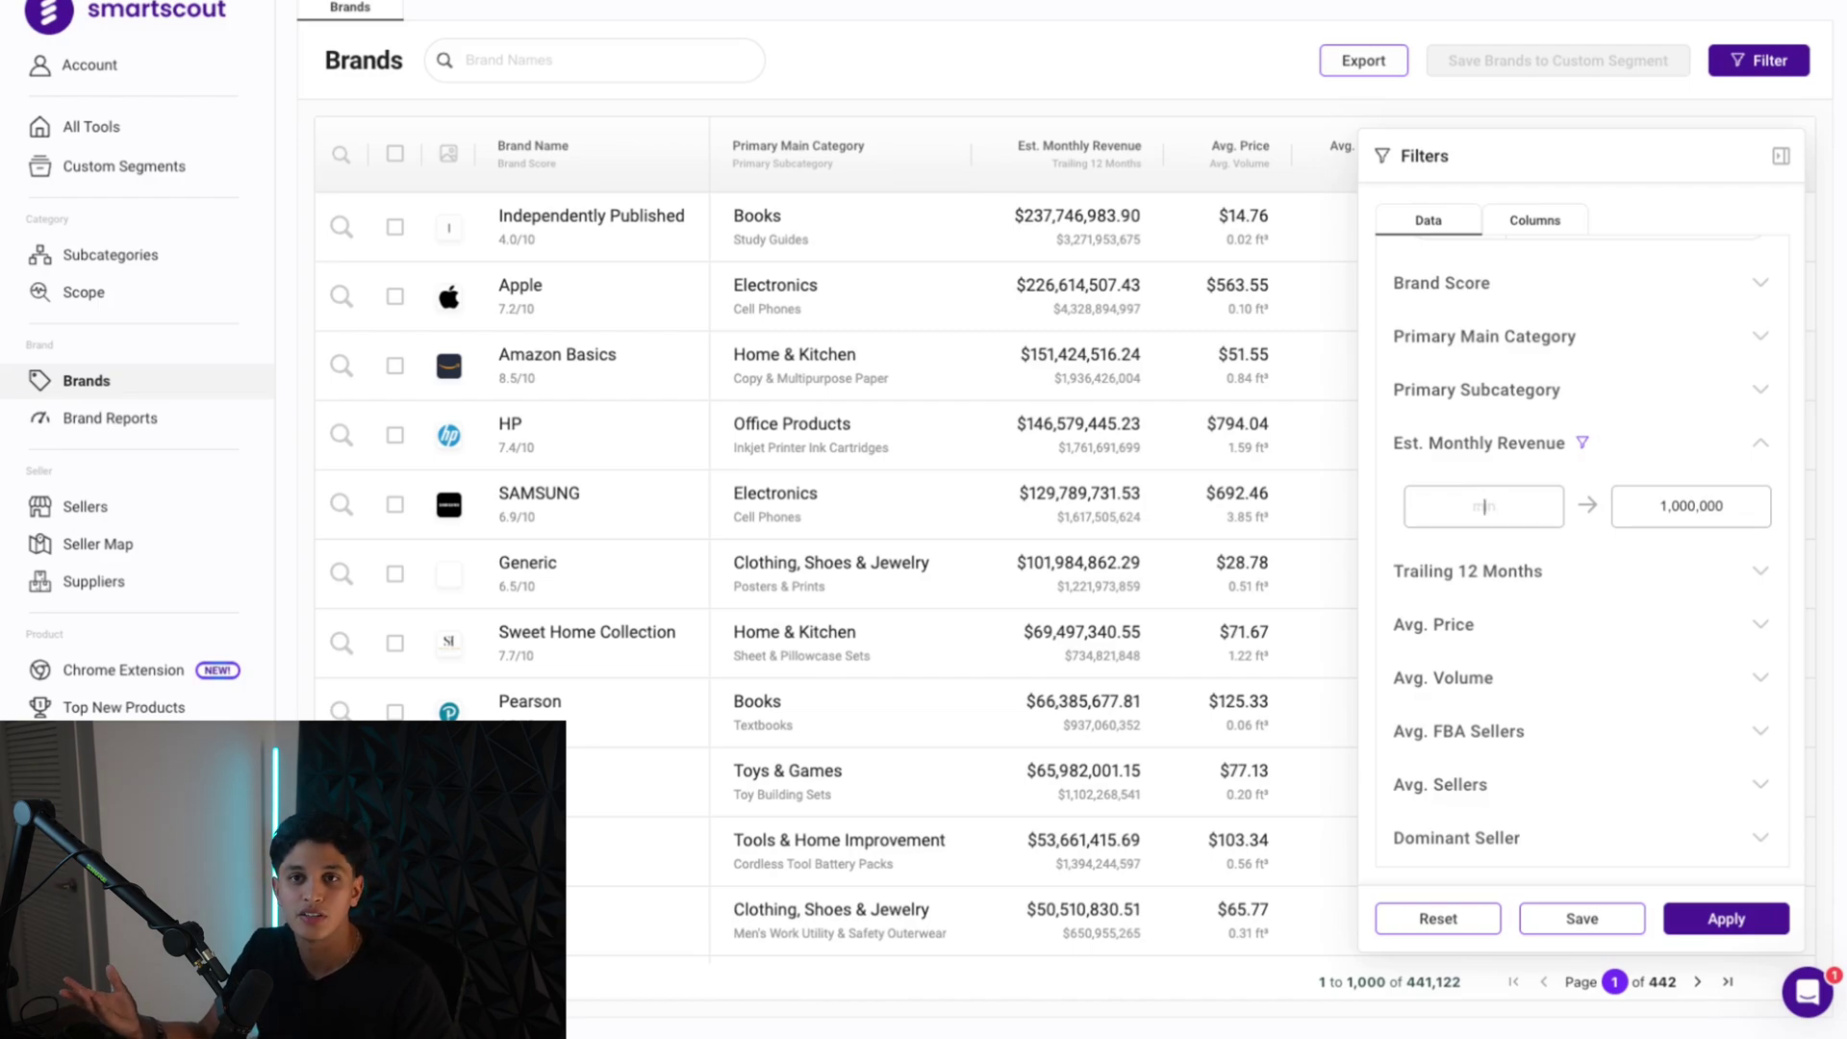
click(1485, 507)
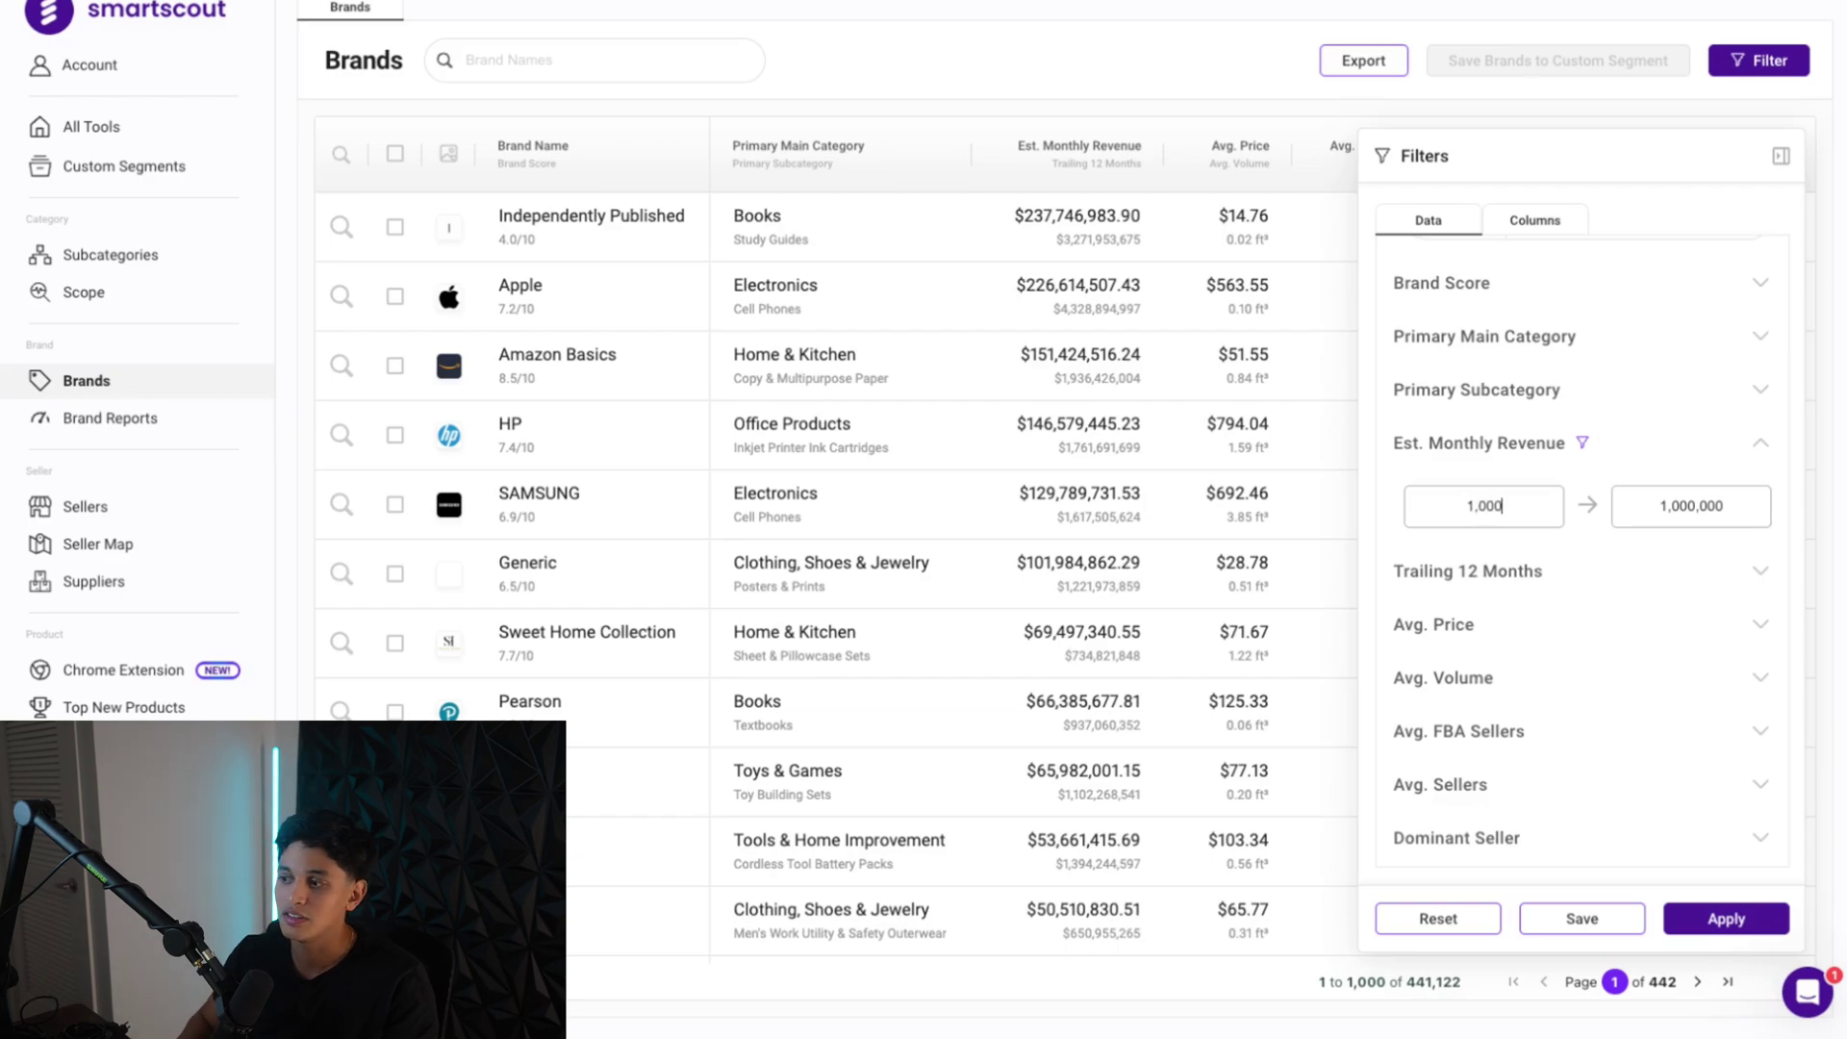
text(00)
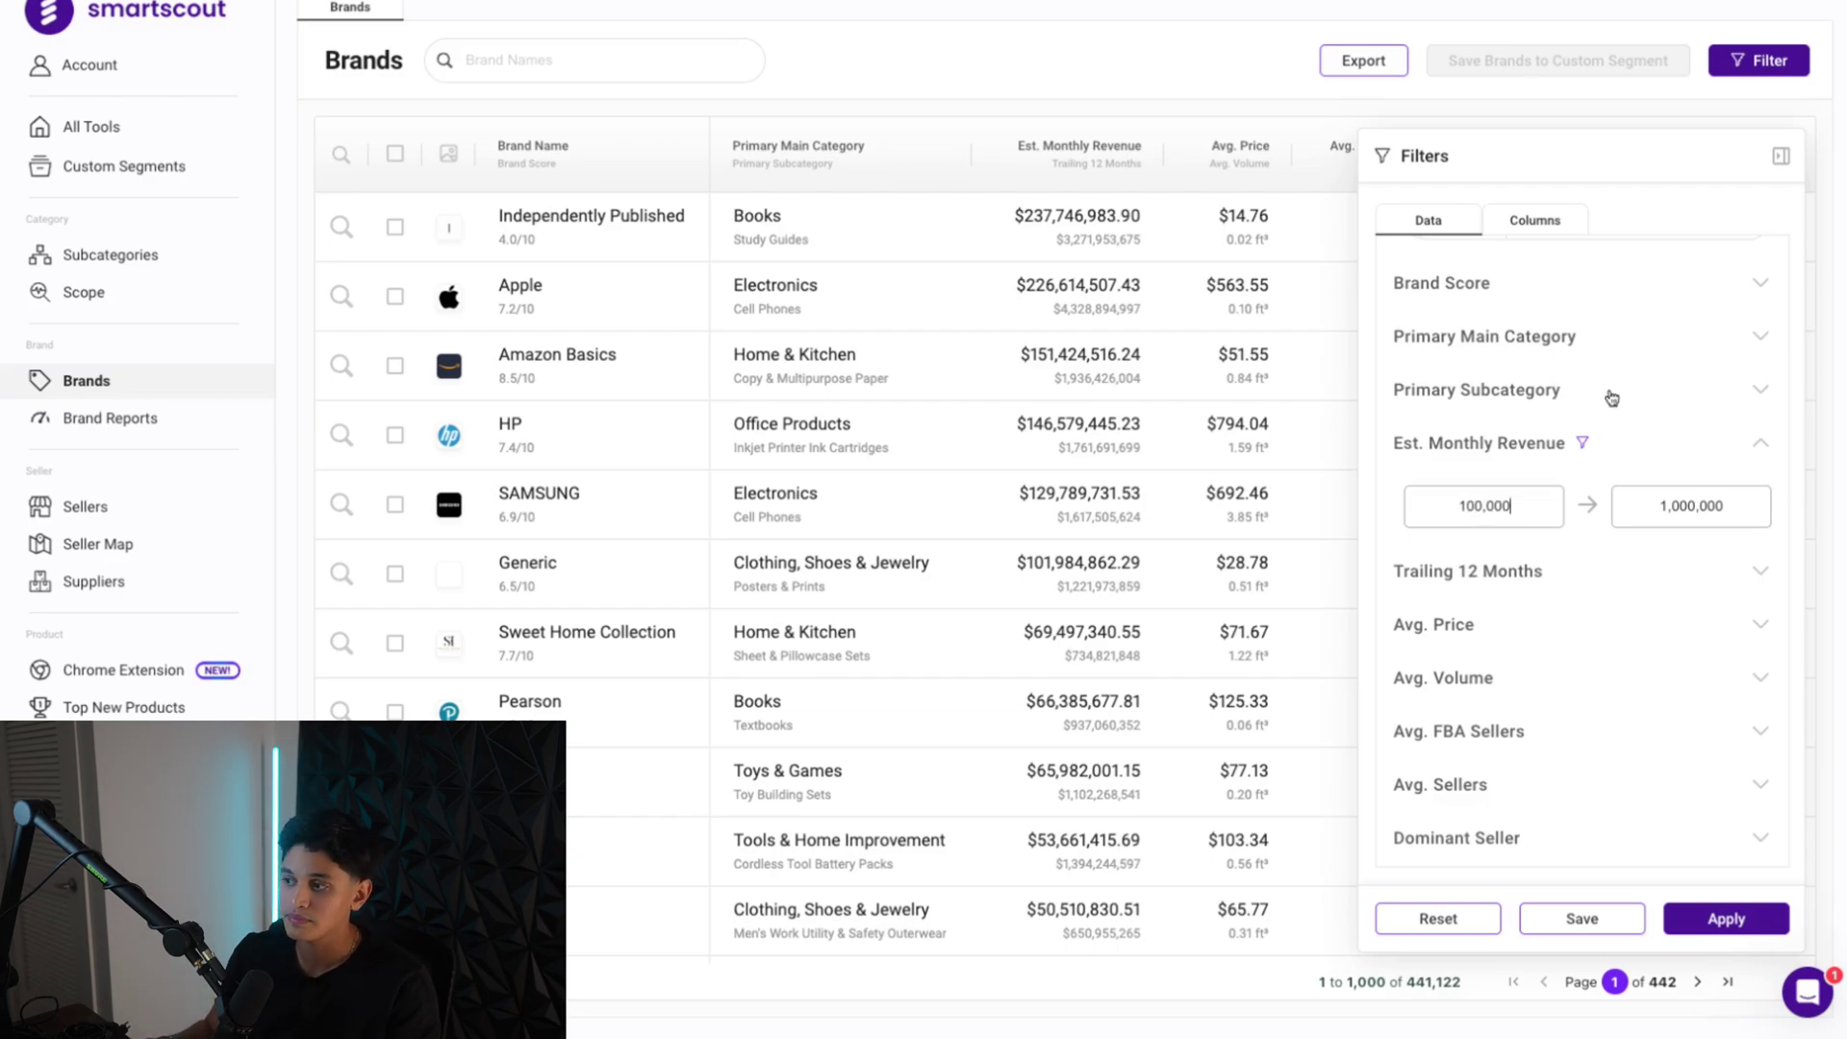
Include Automotive, Tools & Home Improvement, and Patio, Lawn & Garden in the Primary Main Category filter
scroll(1612, 399, up, 3)
scroll(1612, 399, down, 3)
scroll(1612, 397, up, 2)
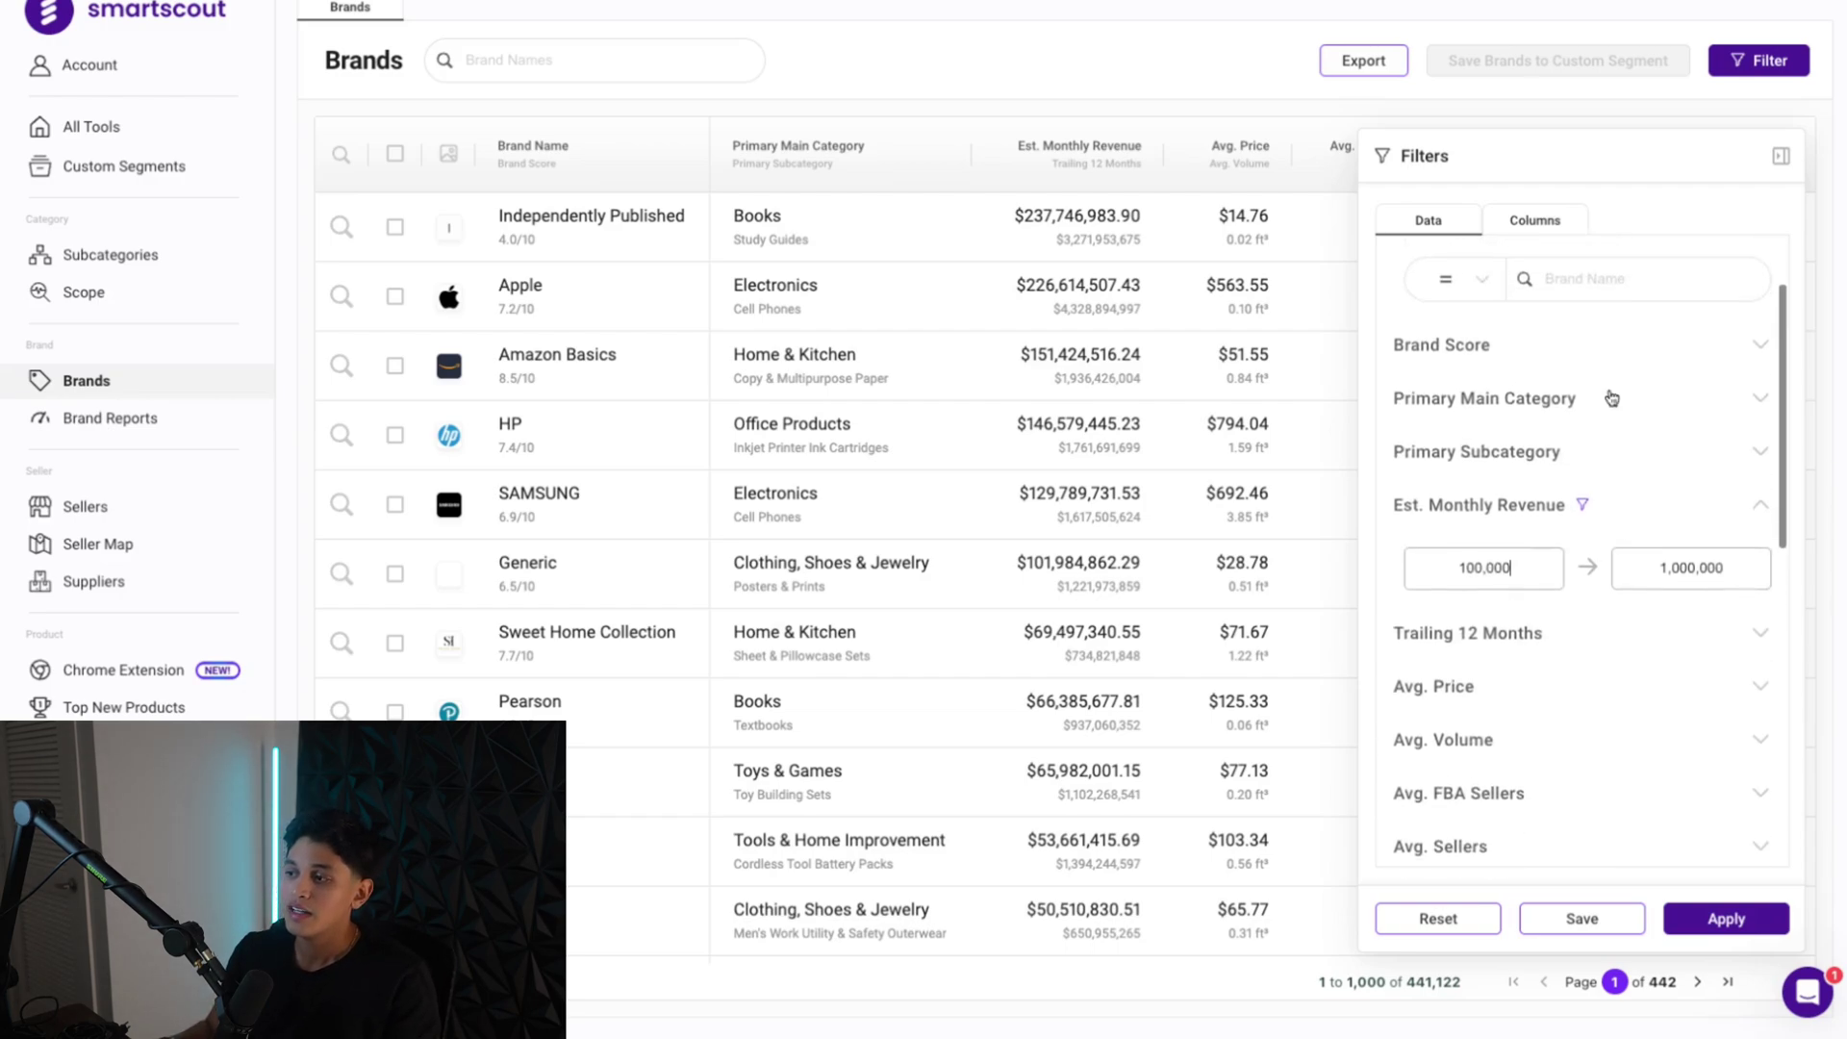
click(1586, 417)
click(1515, 476)
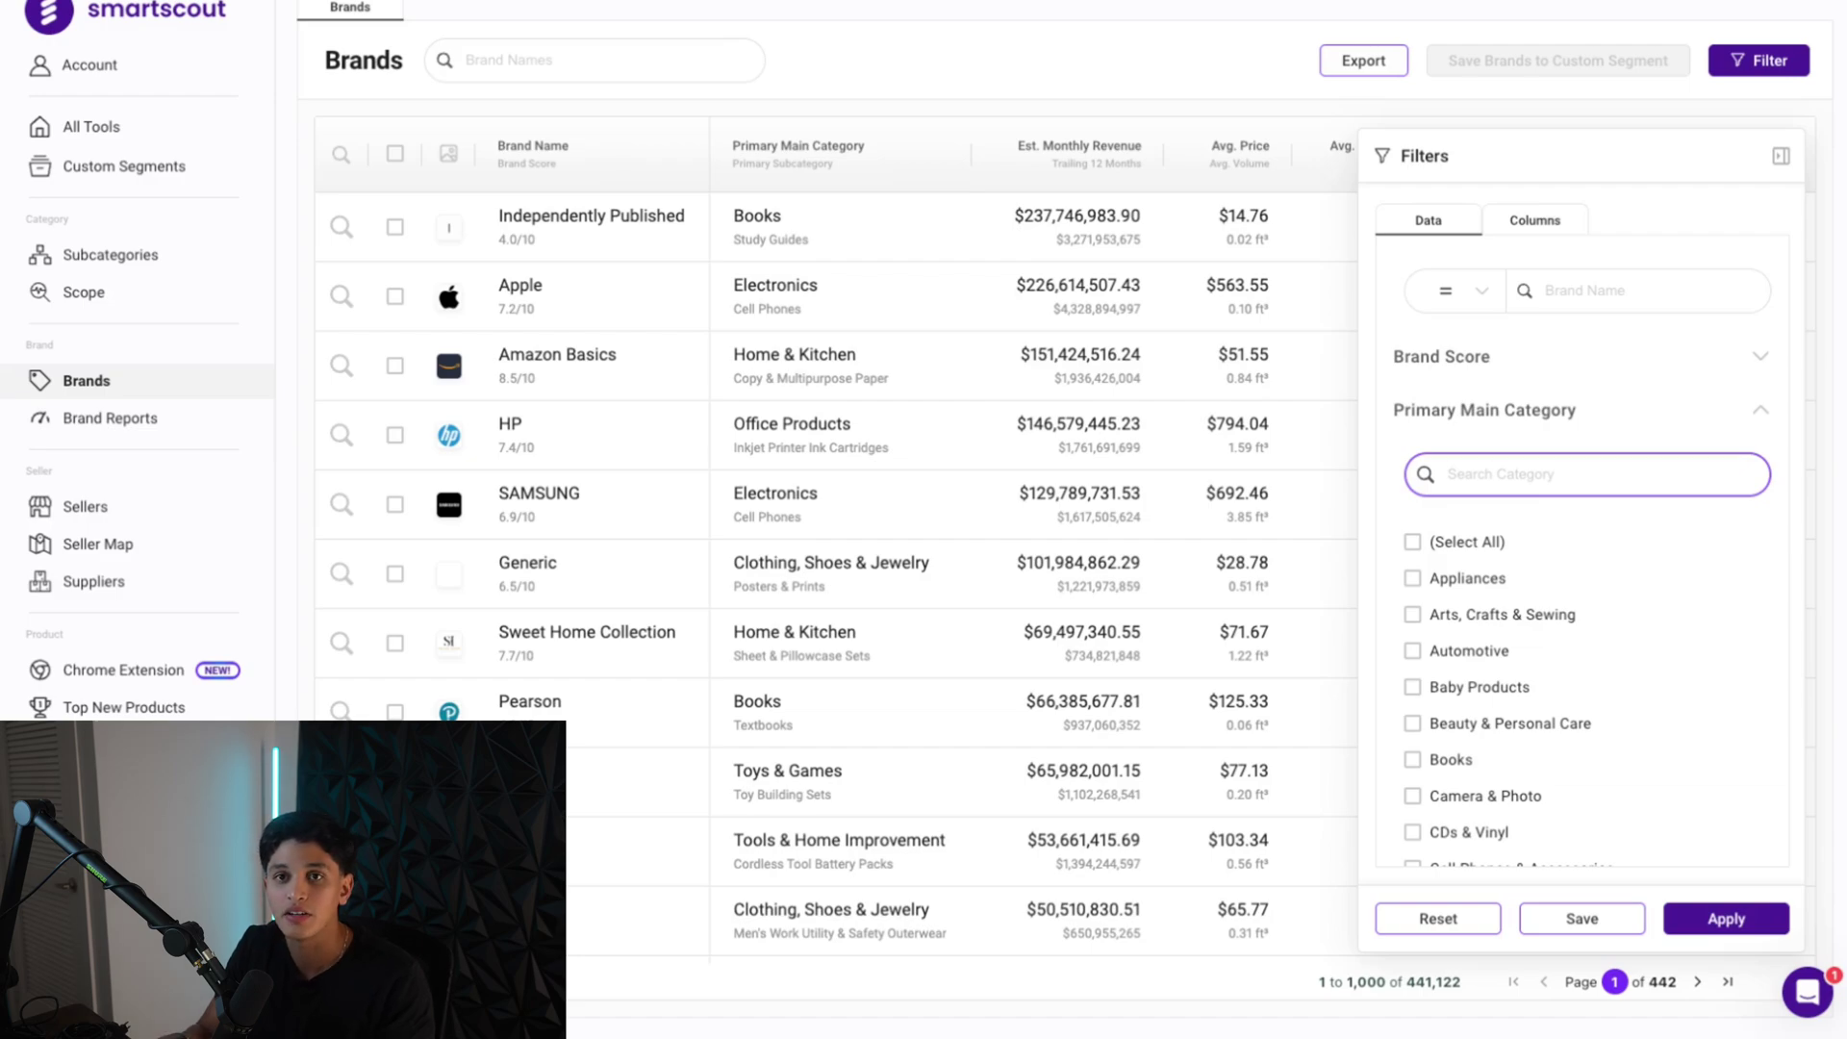
scroll(1423, 486, down, 3)
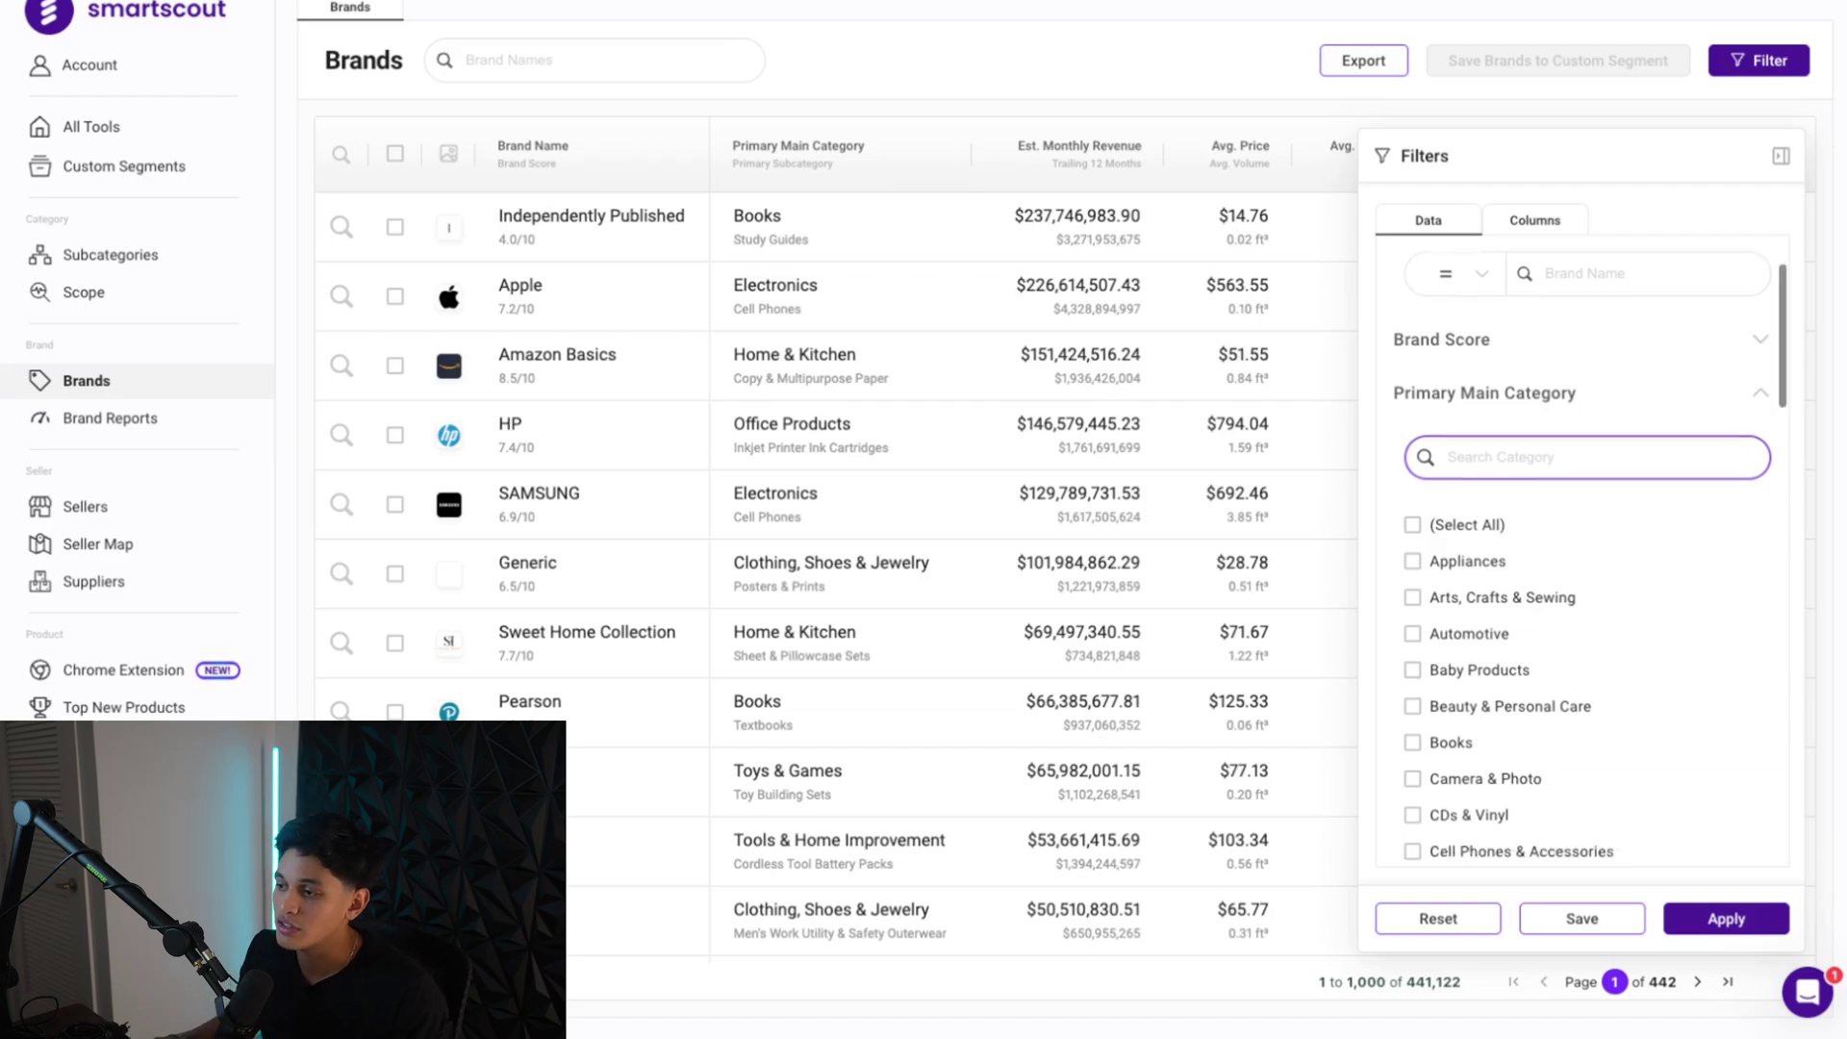
click(1412, 517)
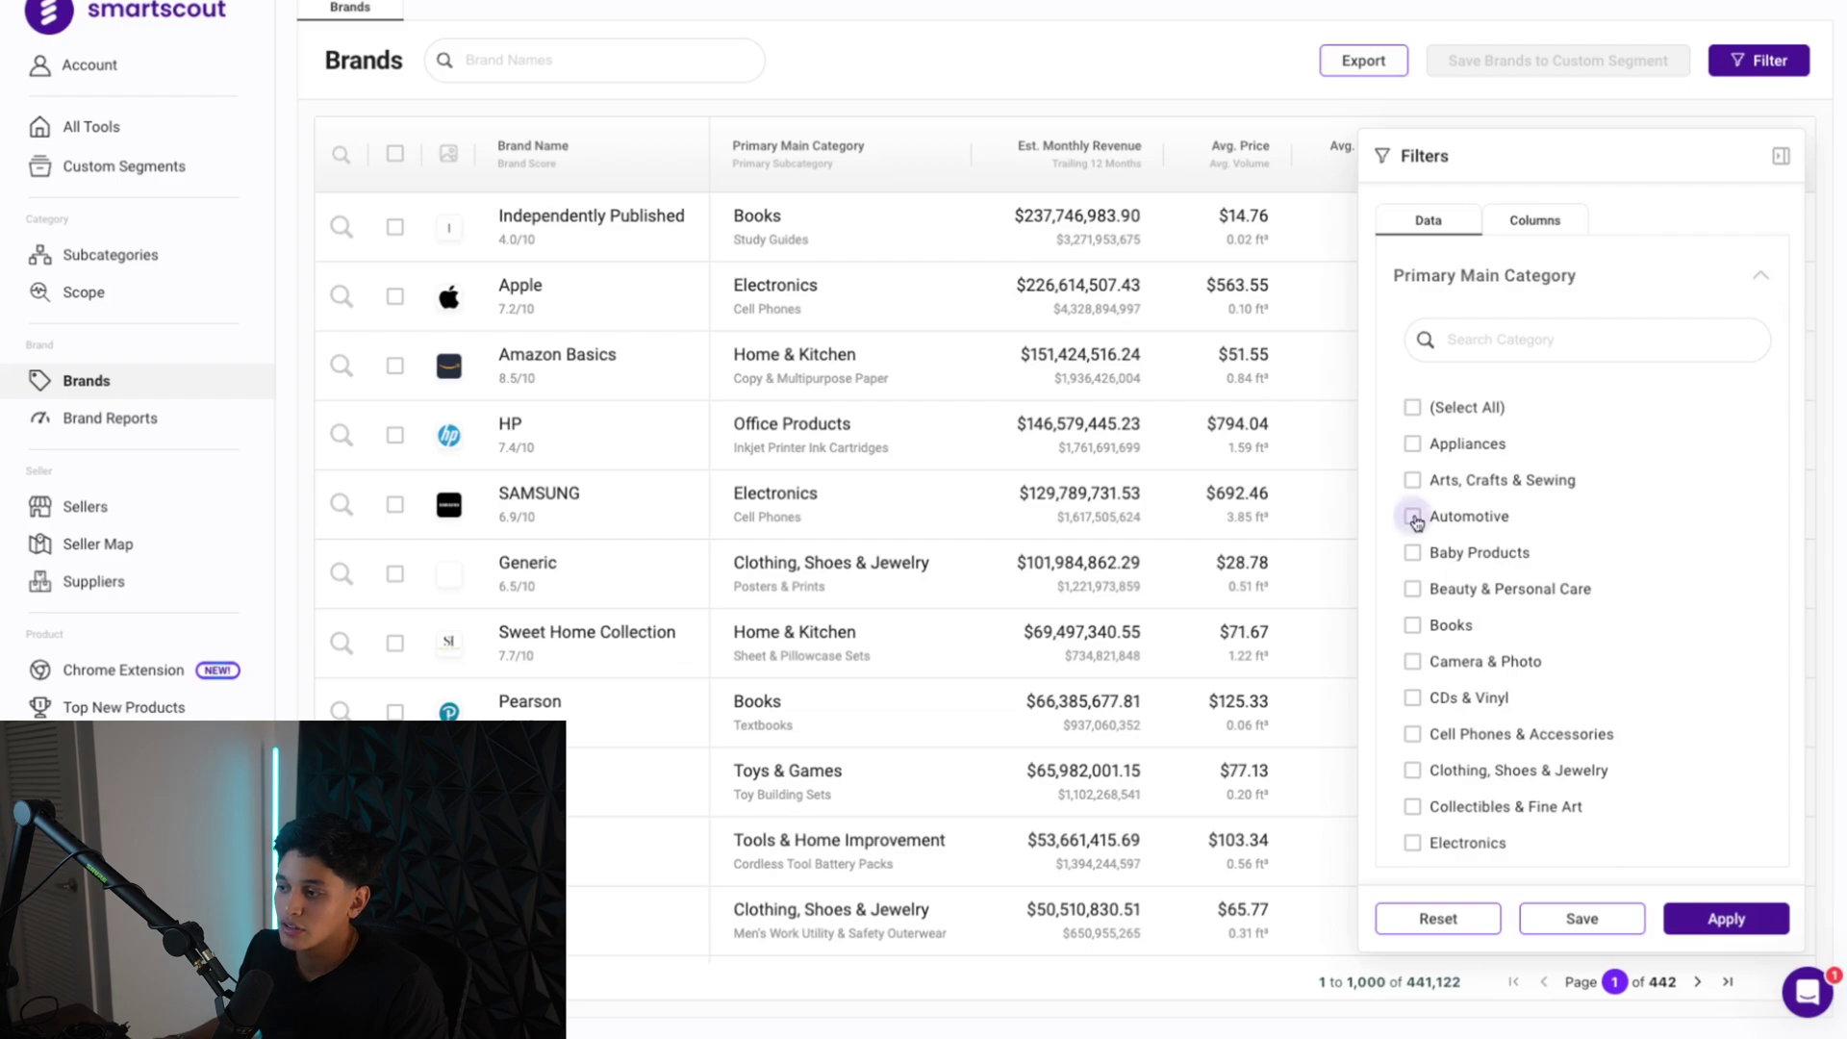
scroll(1443, 688, down, 10)
scroll(1446, 683, down, 5)
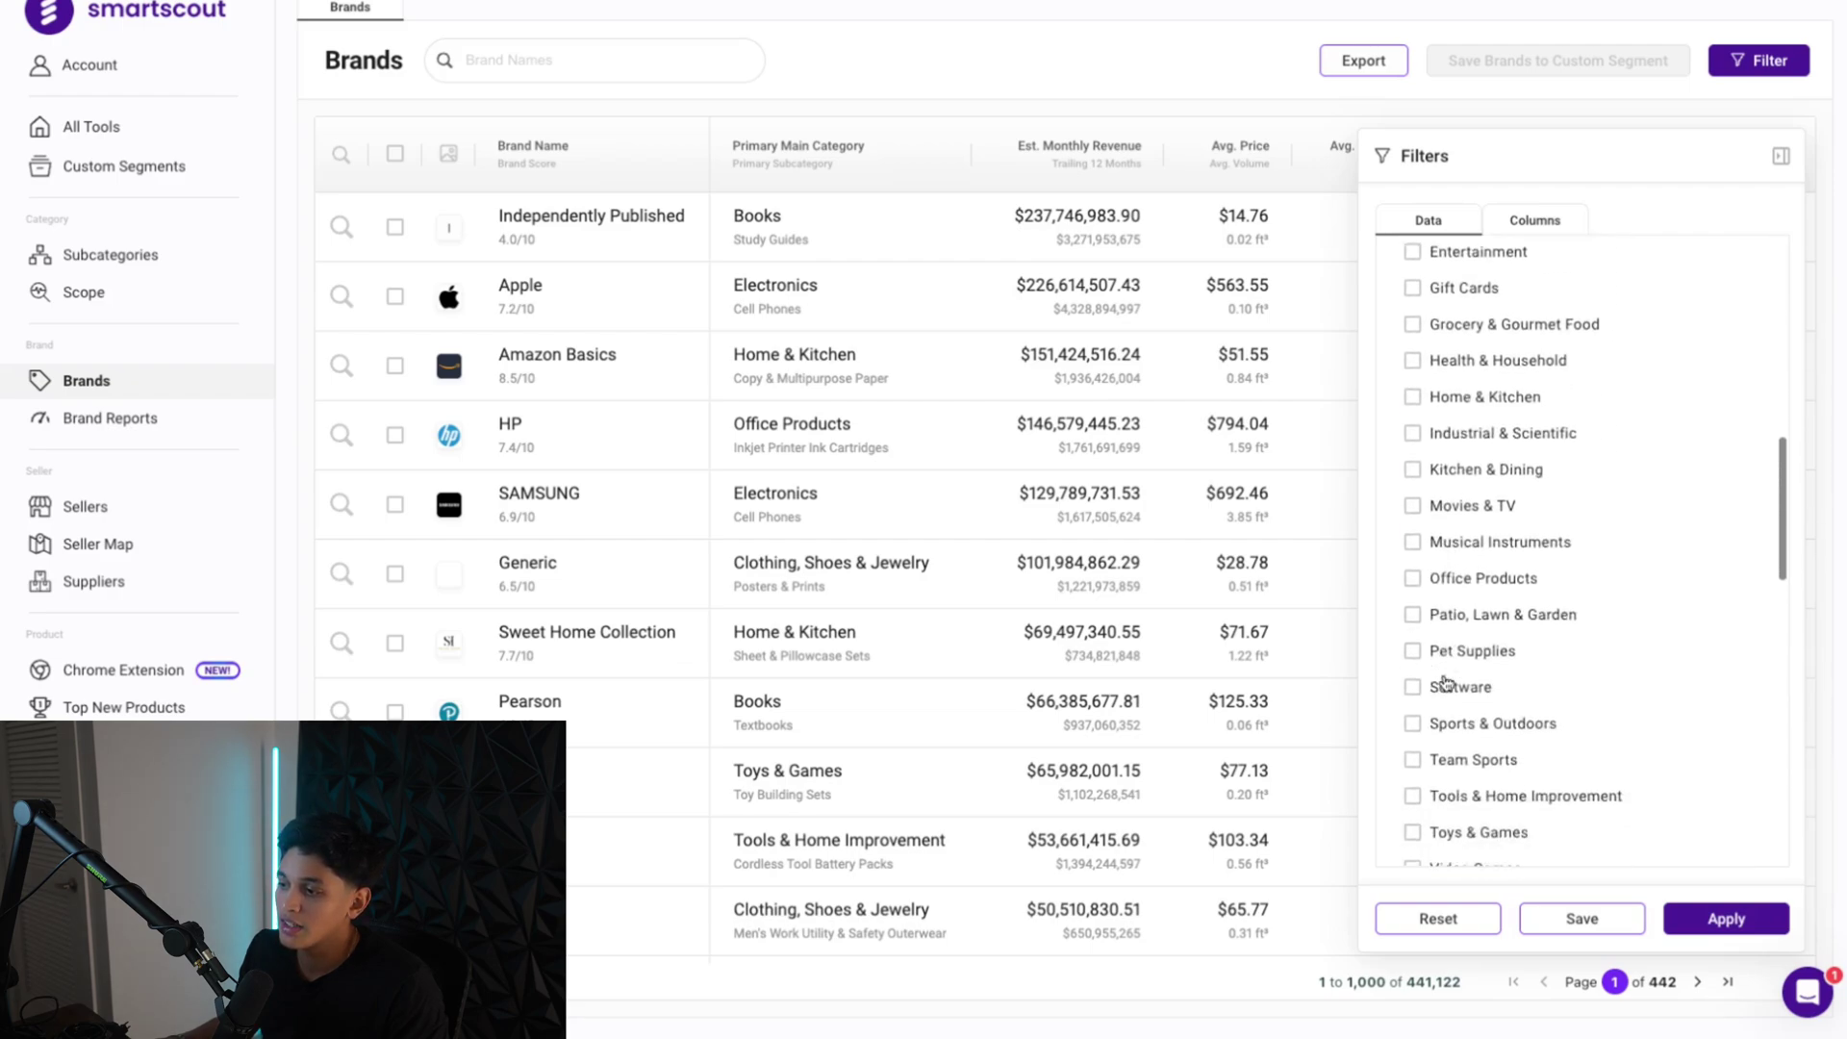
click(1413, 652)
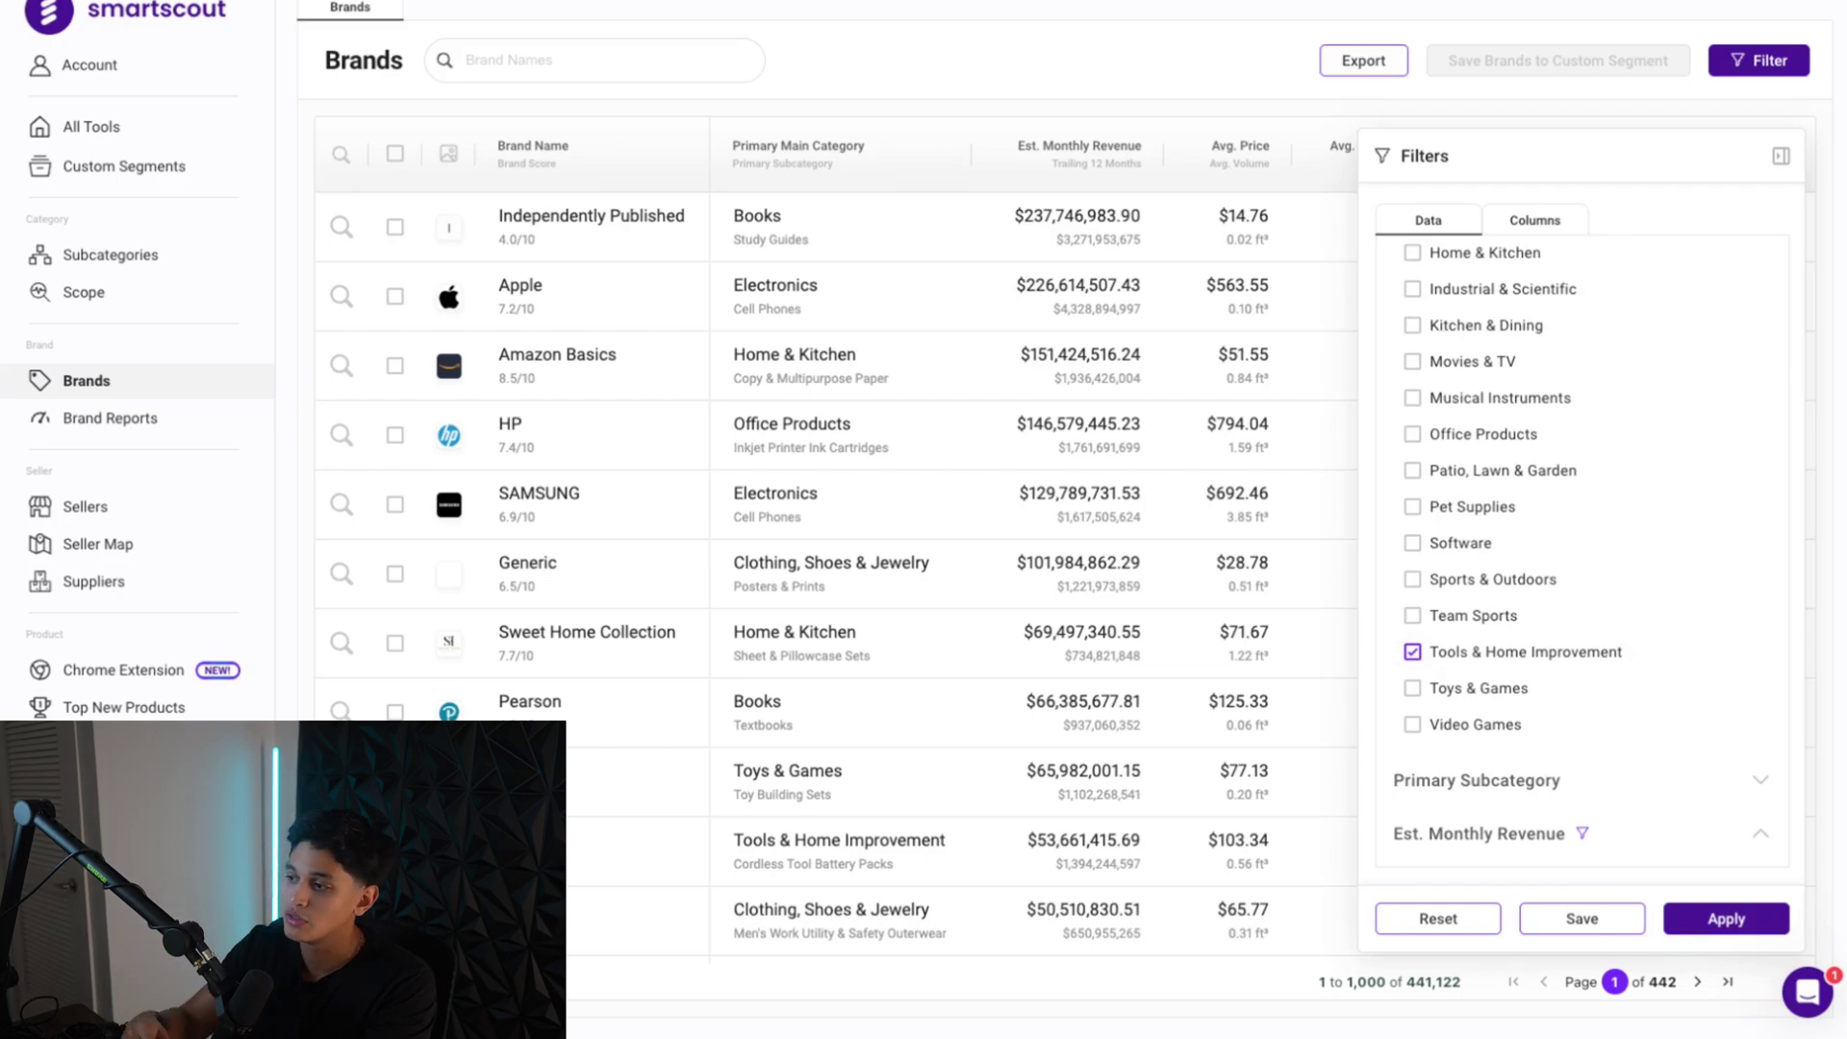
click(1422, 474)
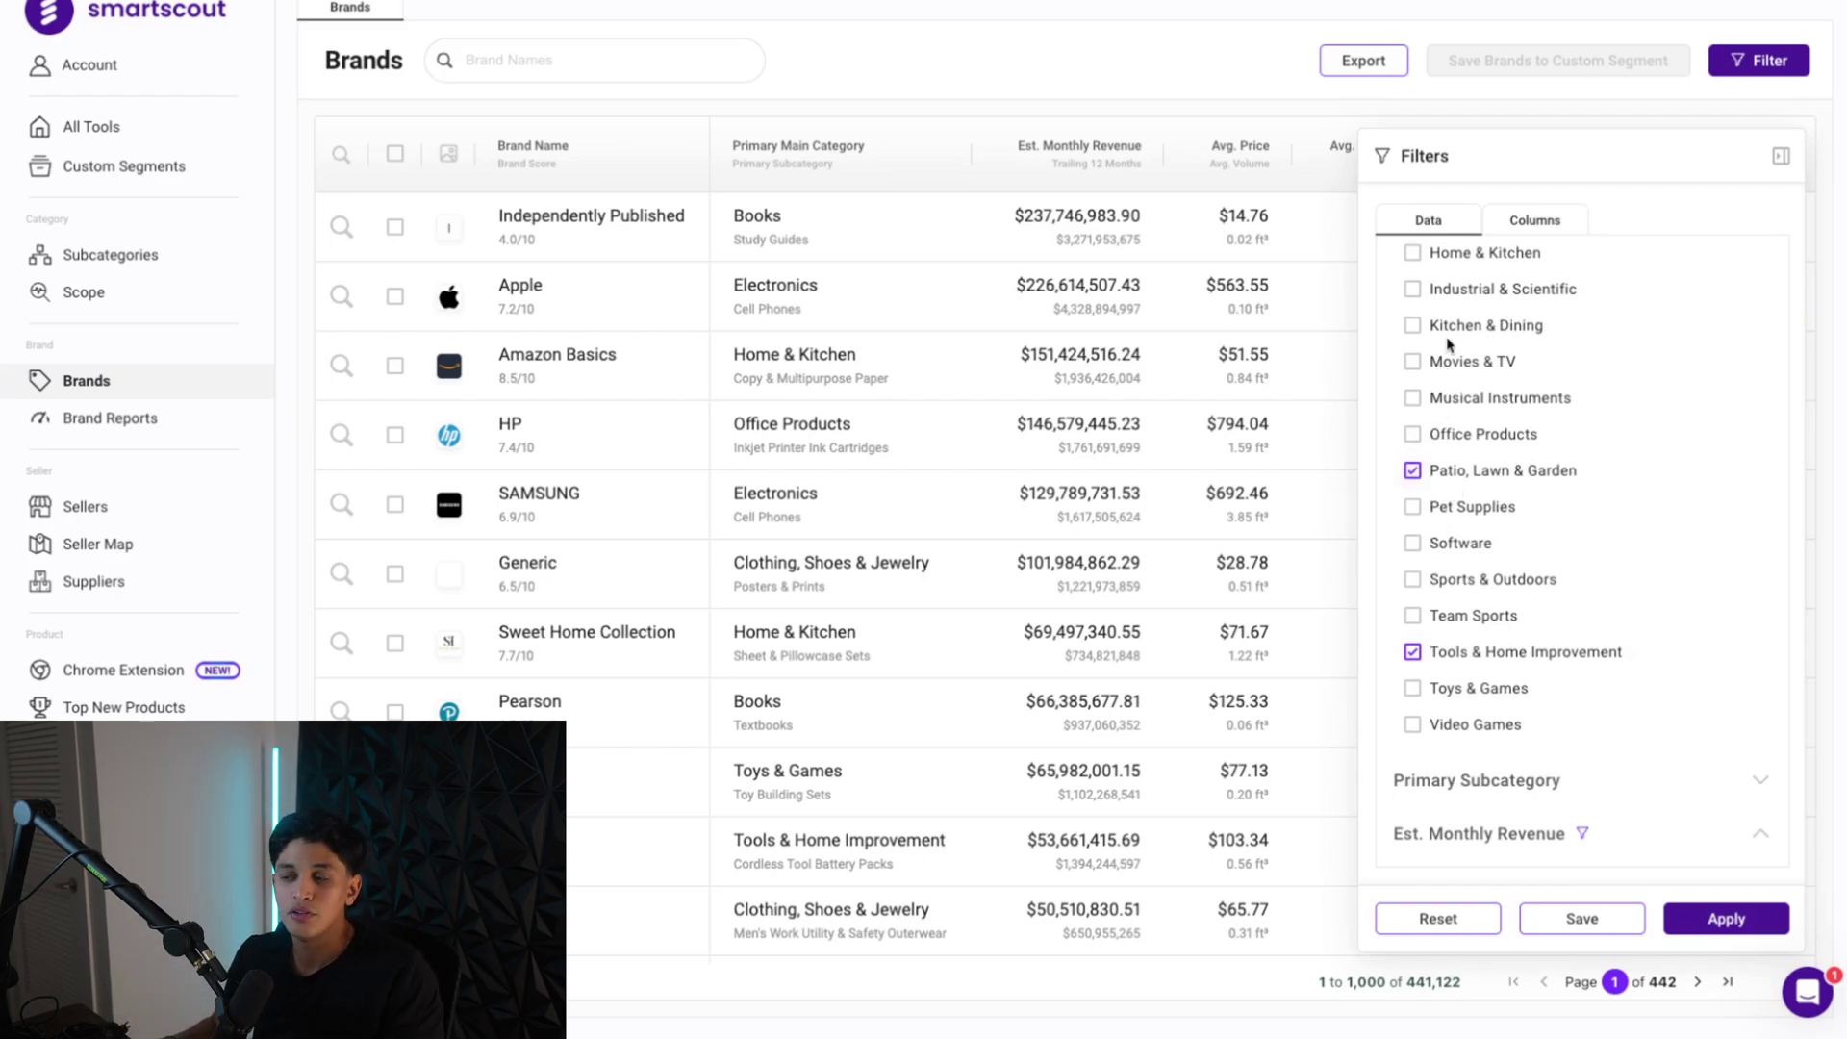
scroll(1510, 495, down, 3)
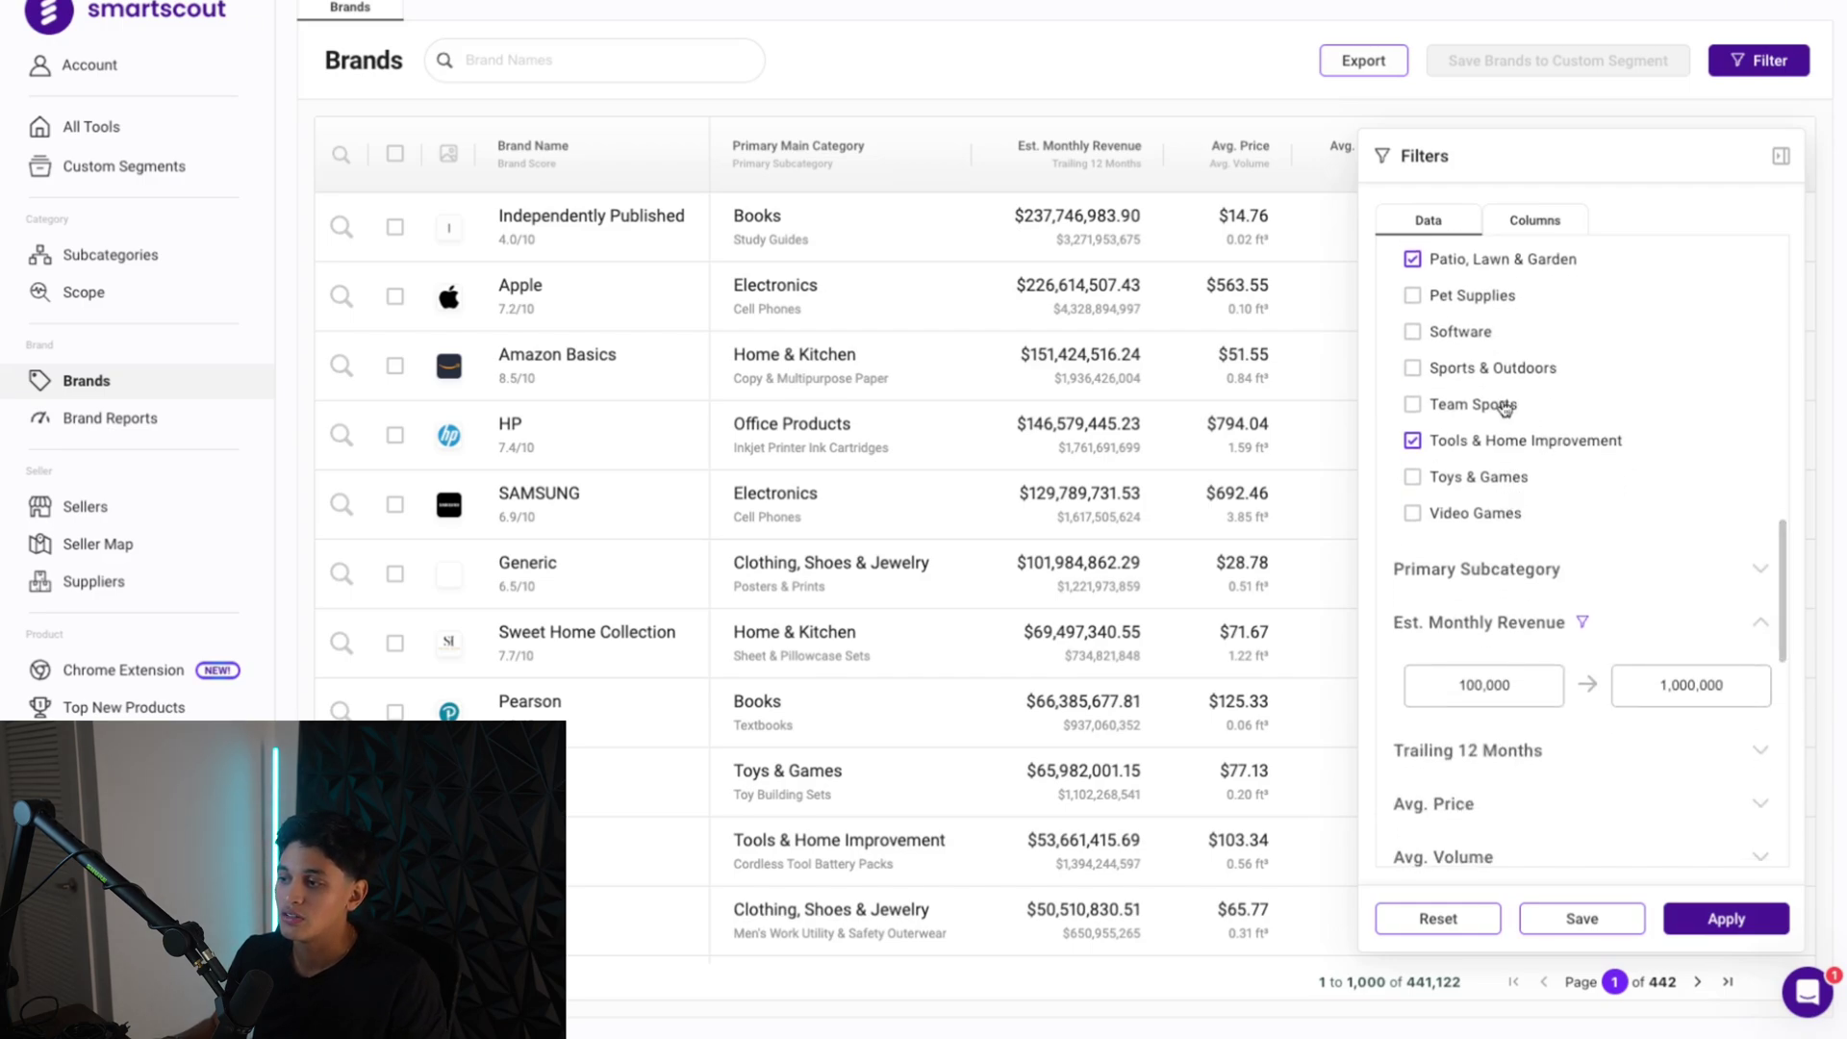
scroll(1507, 404, up, 5)
scroll(1506, 394, up, 6)
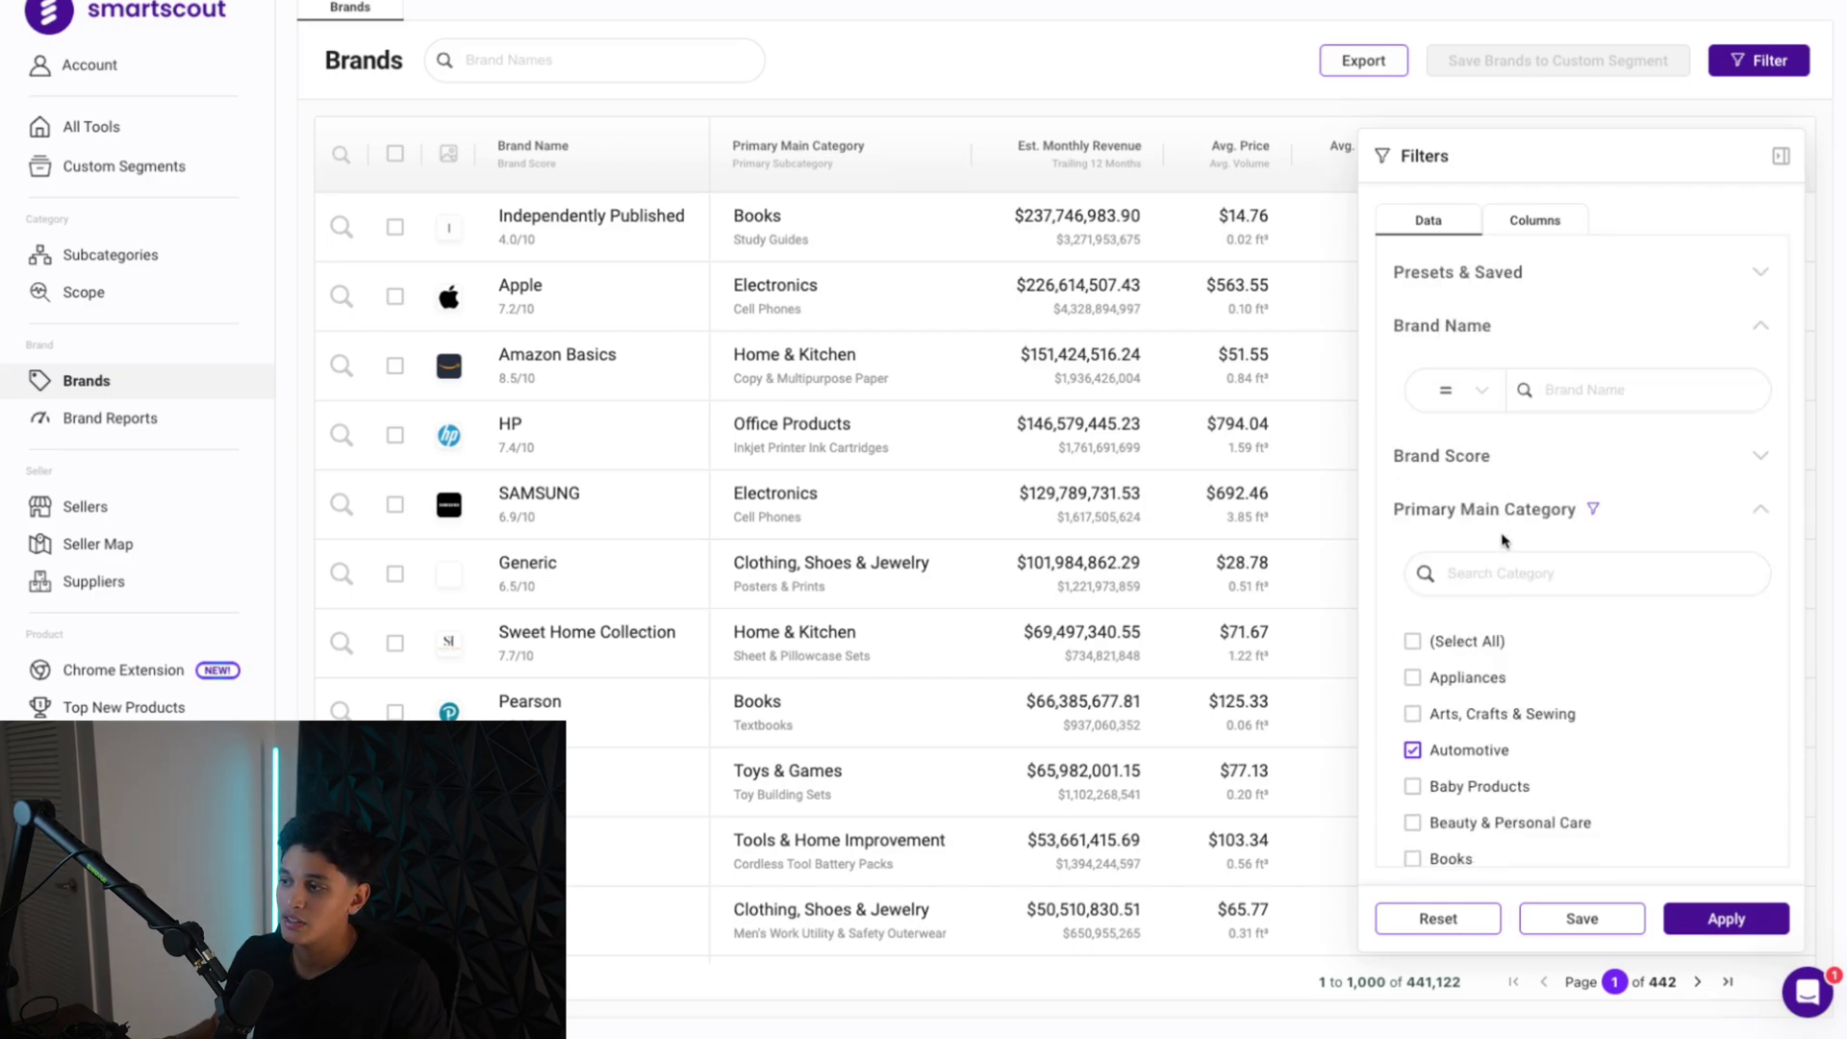
Collapse the Primary Main Category, Est. Monthly Revenue and Dominant Seller Country filter sections
click(1485, 513)
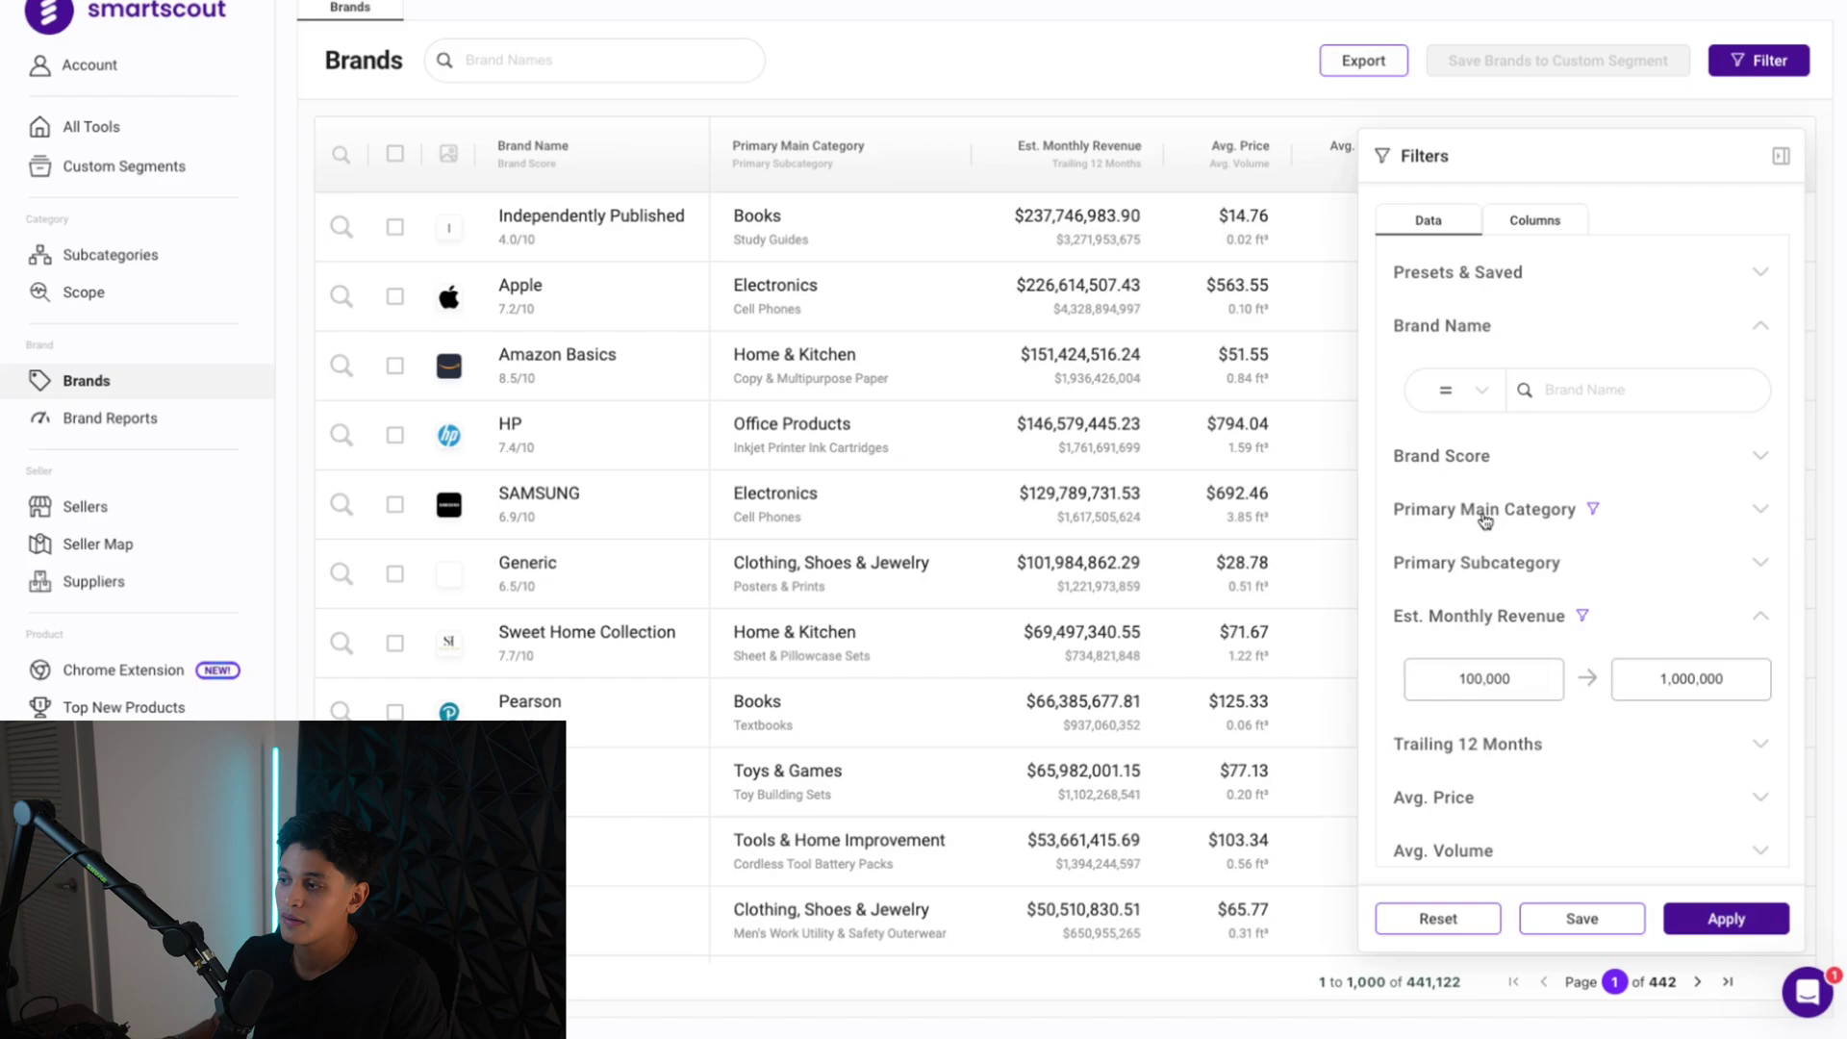
click(1472, 621)
scroll(1467, 620, down, 3)
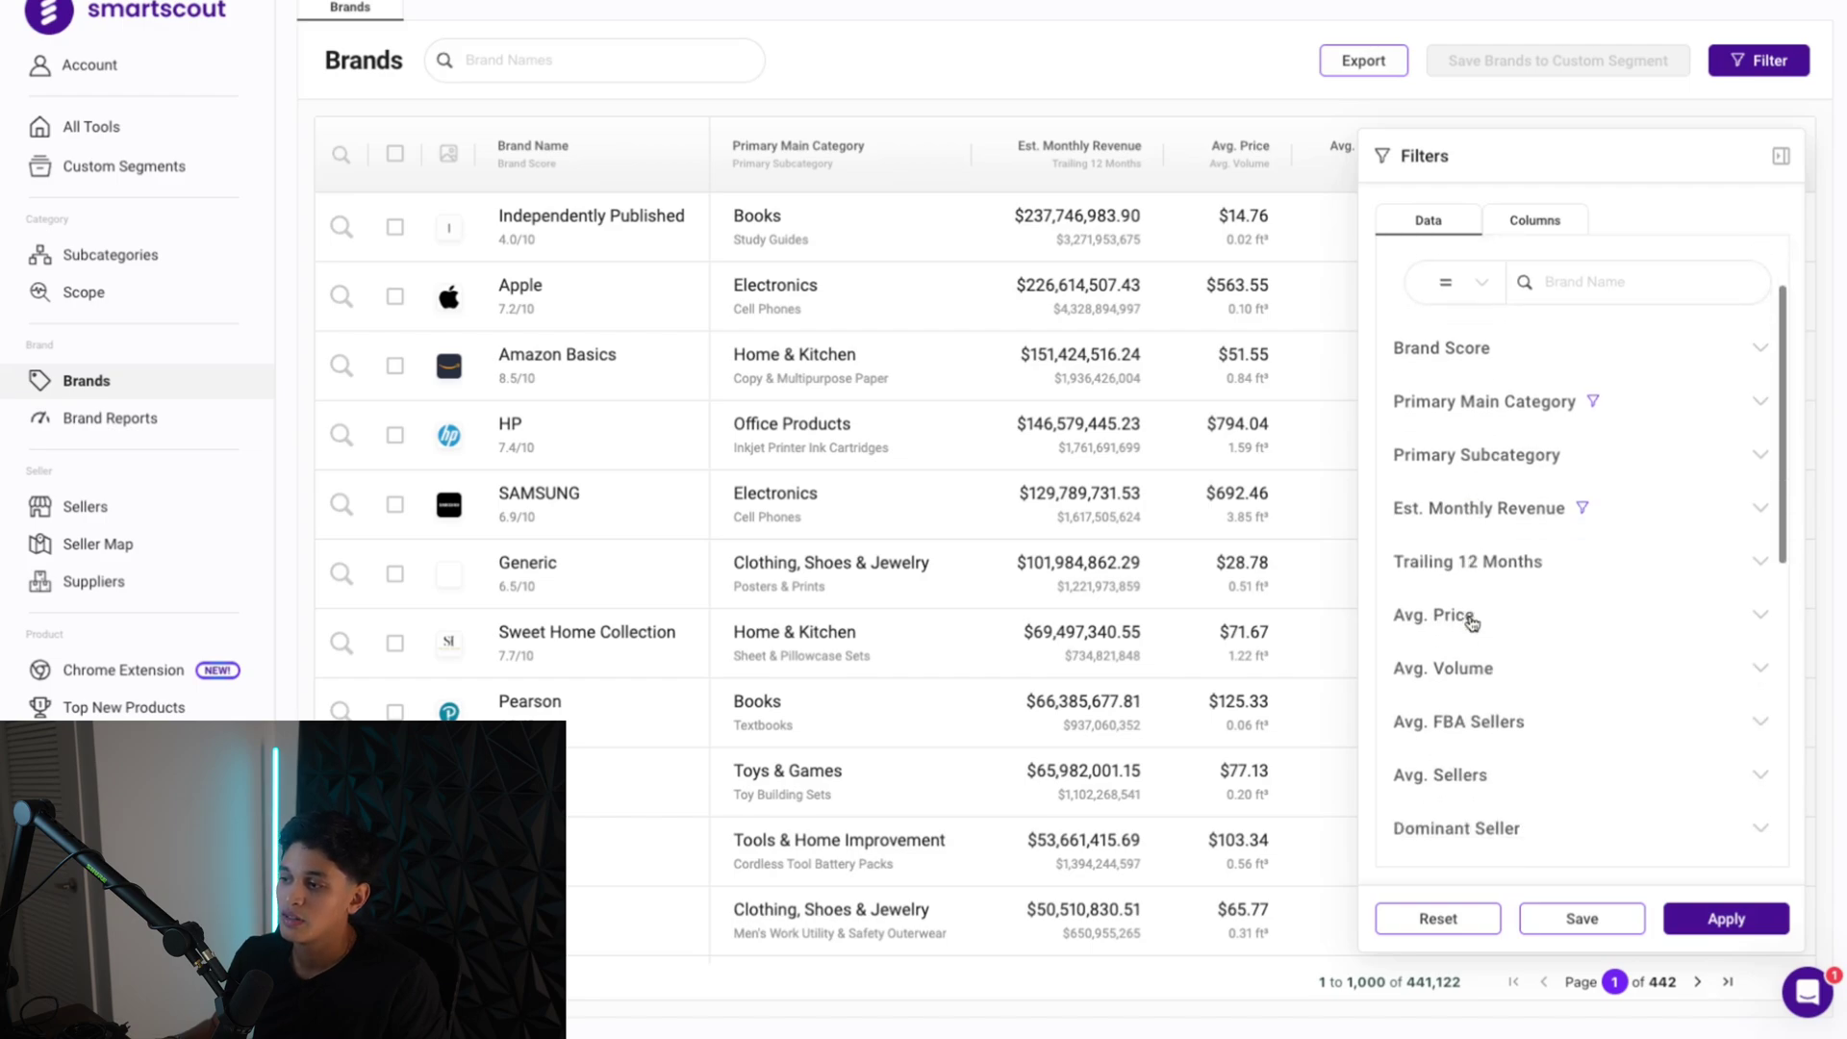
scroll(1472, 716, down, 2)
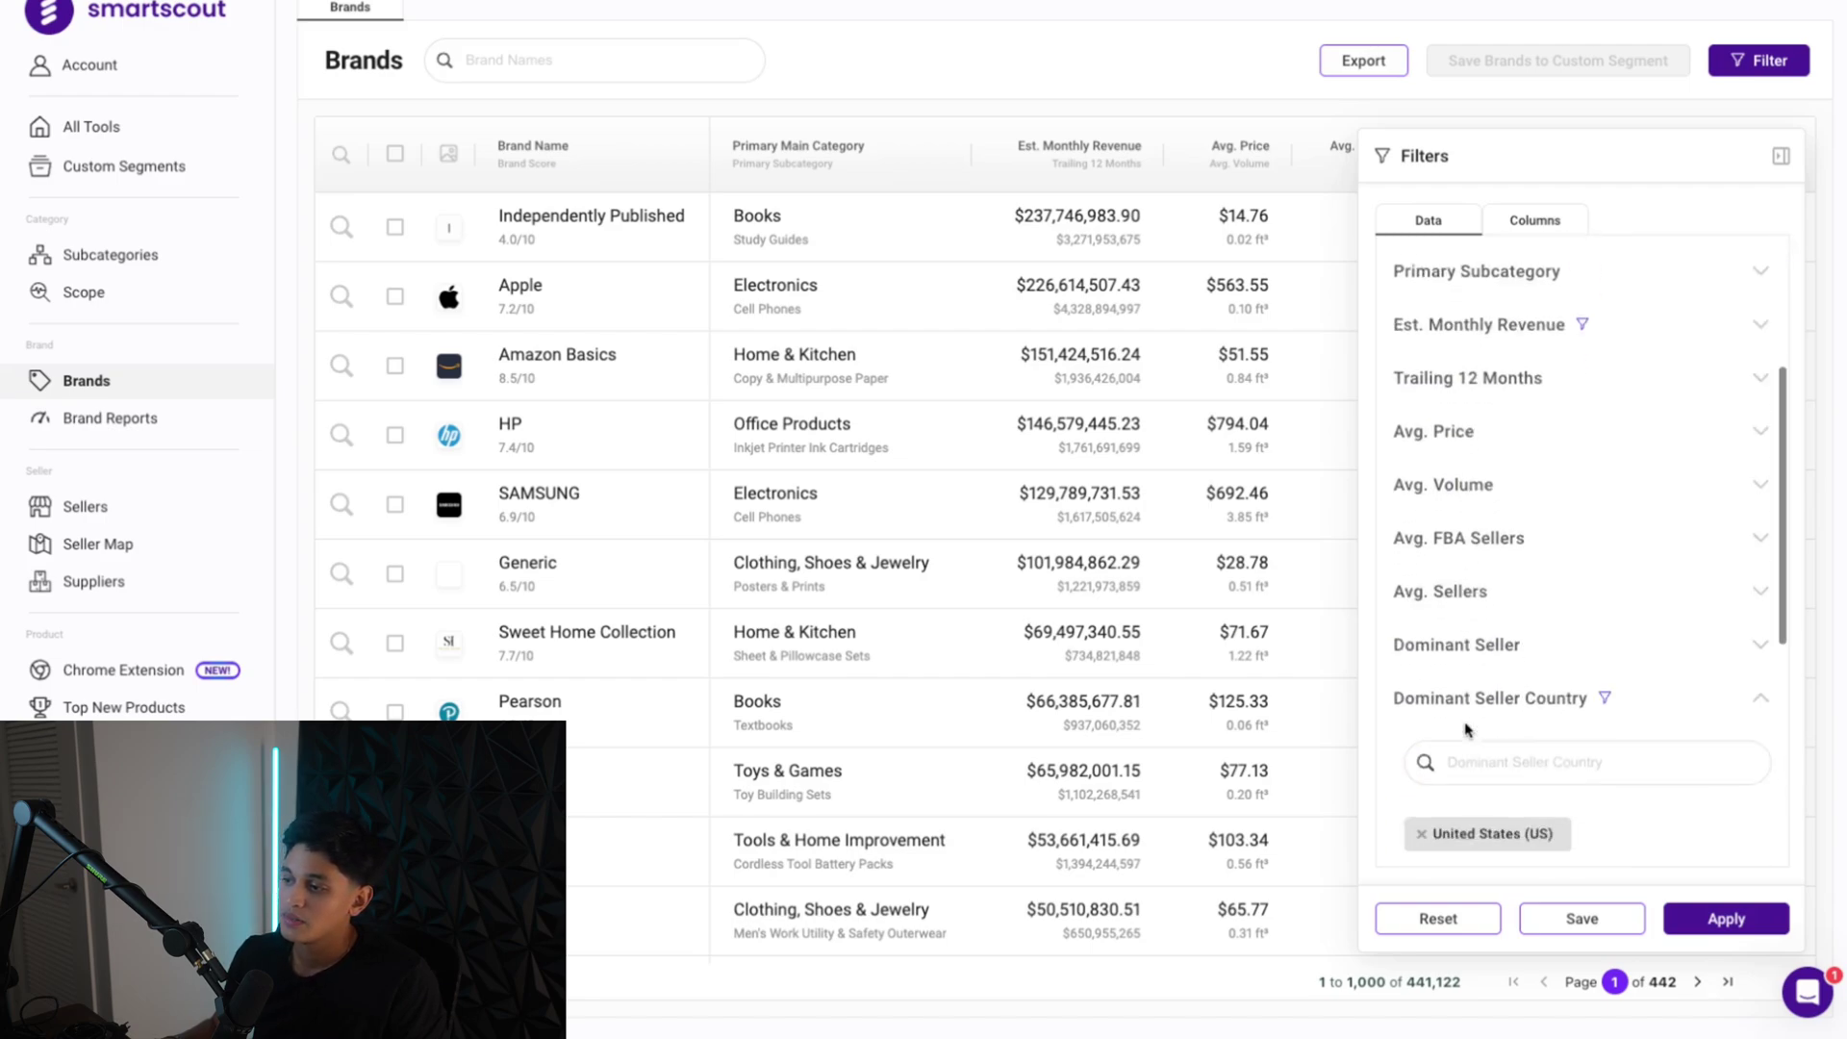
click(1482, 635)
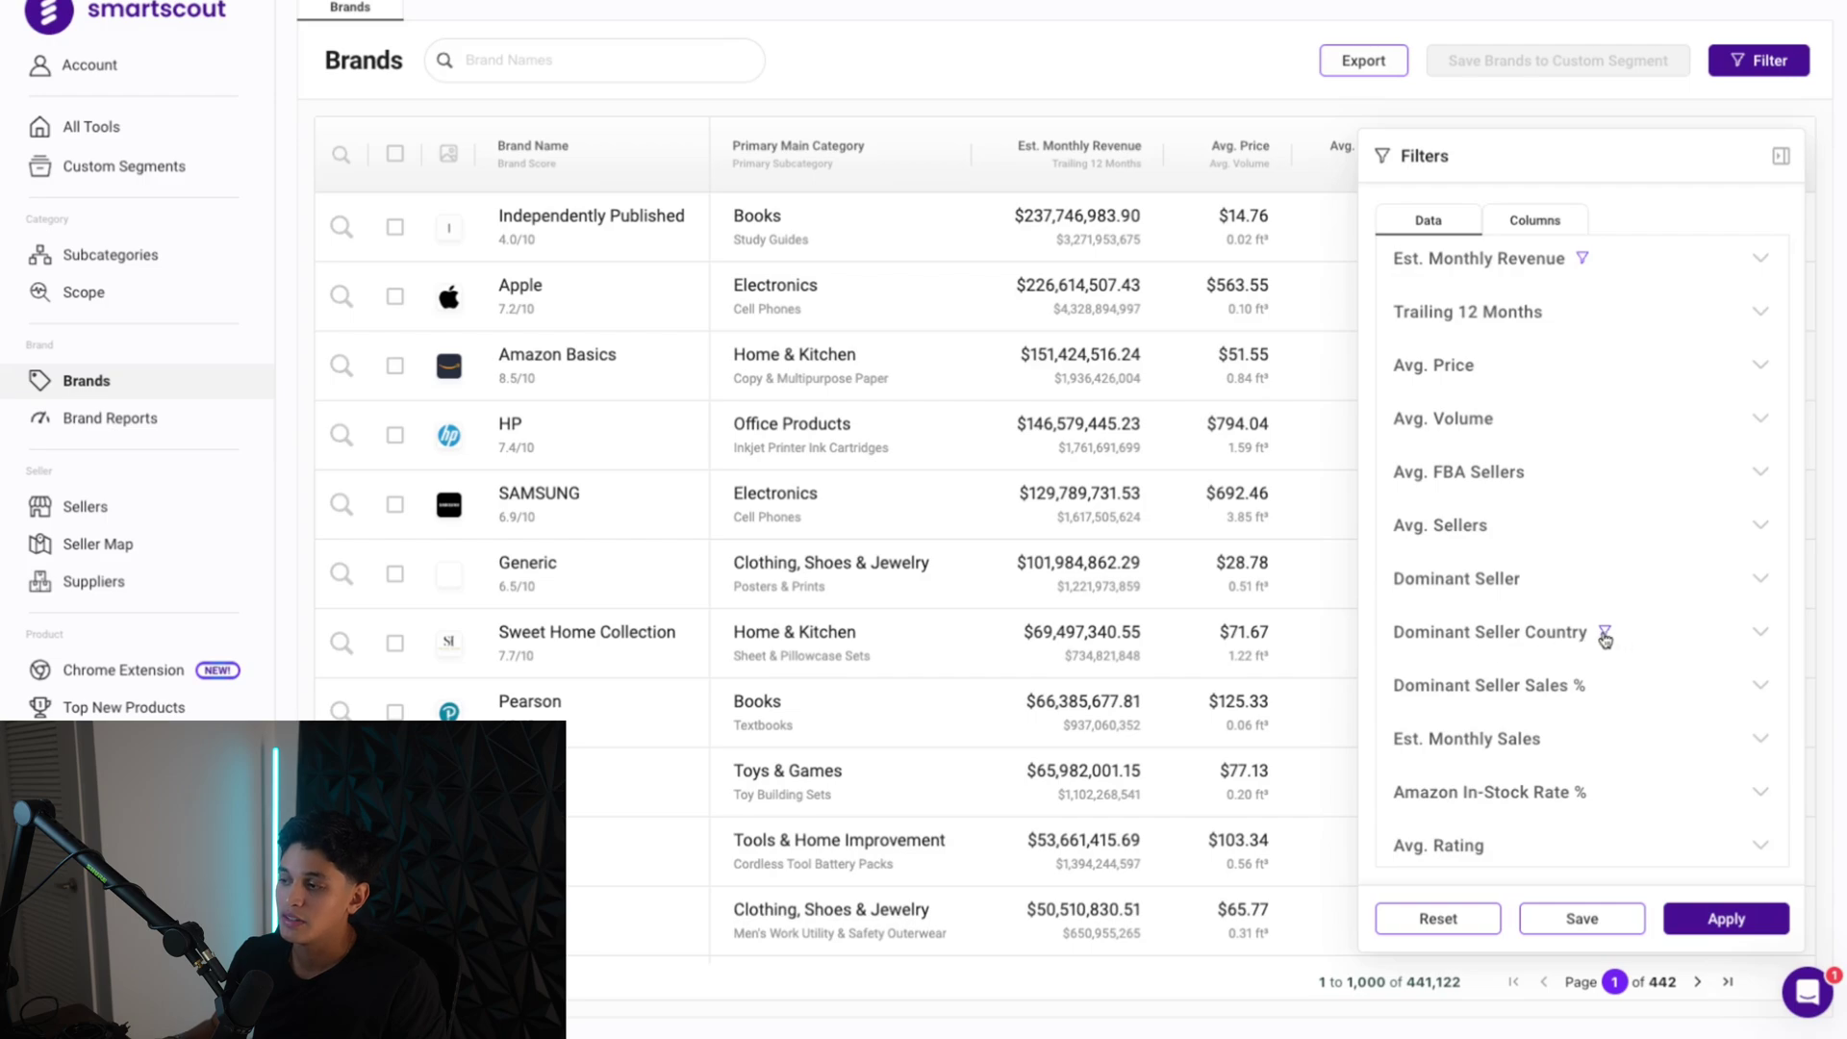
Set the minimum for the Avg. FBA Sellers filter to 3
scroll(1606, 596, up, 1)
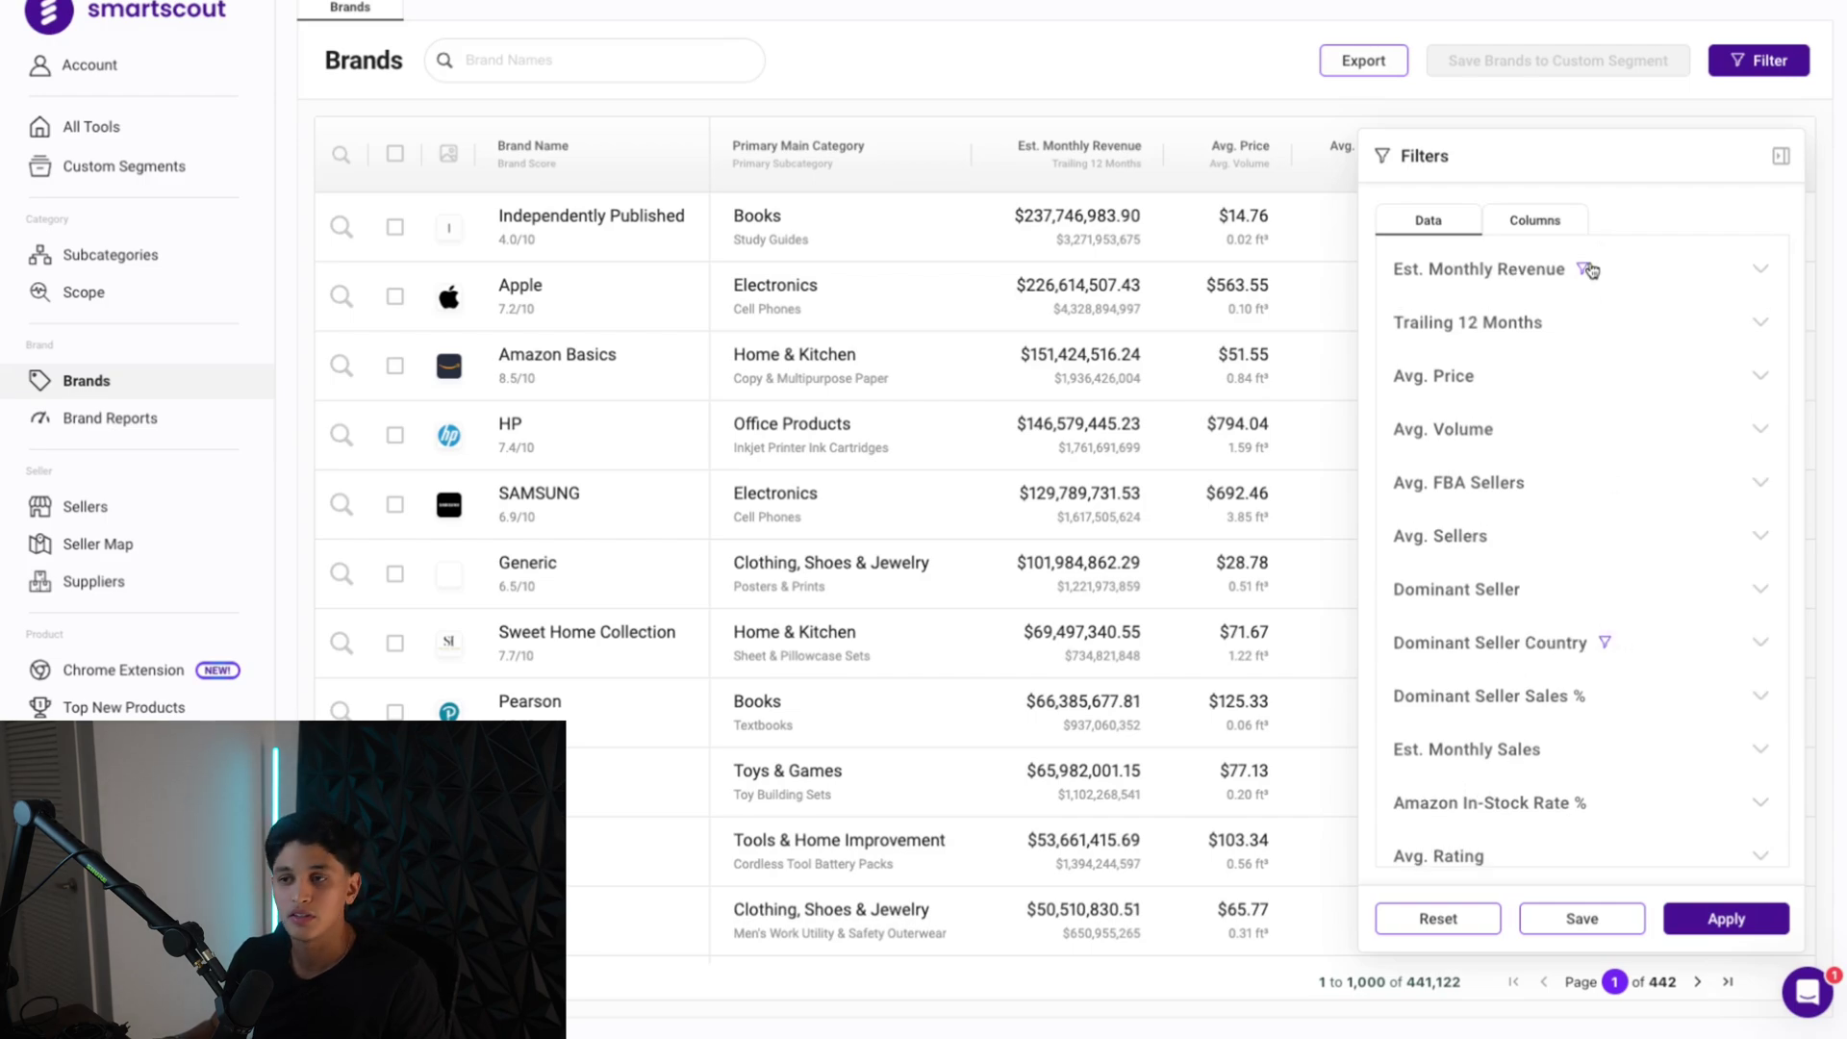
click(1501, 489)
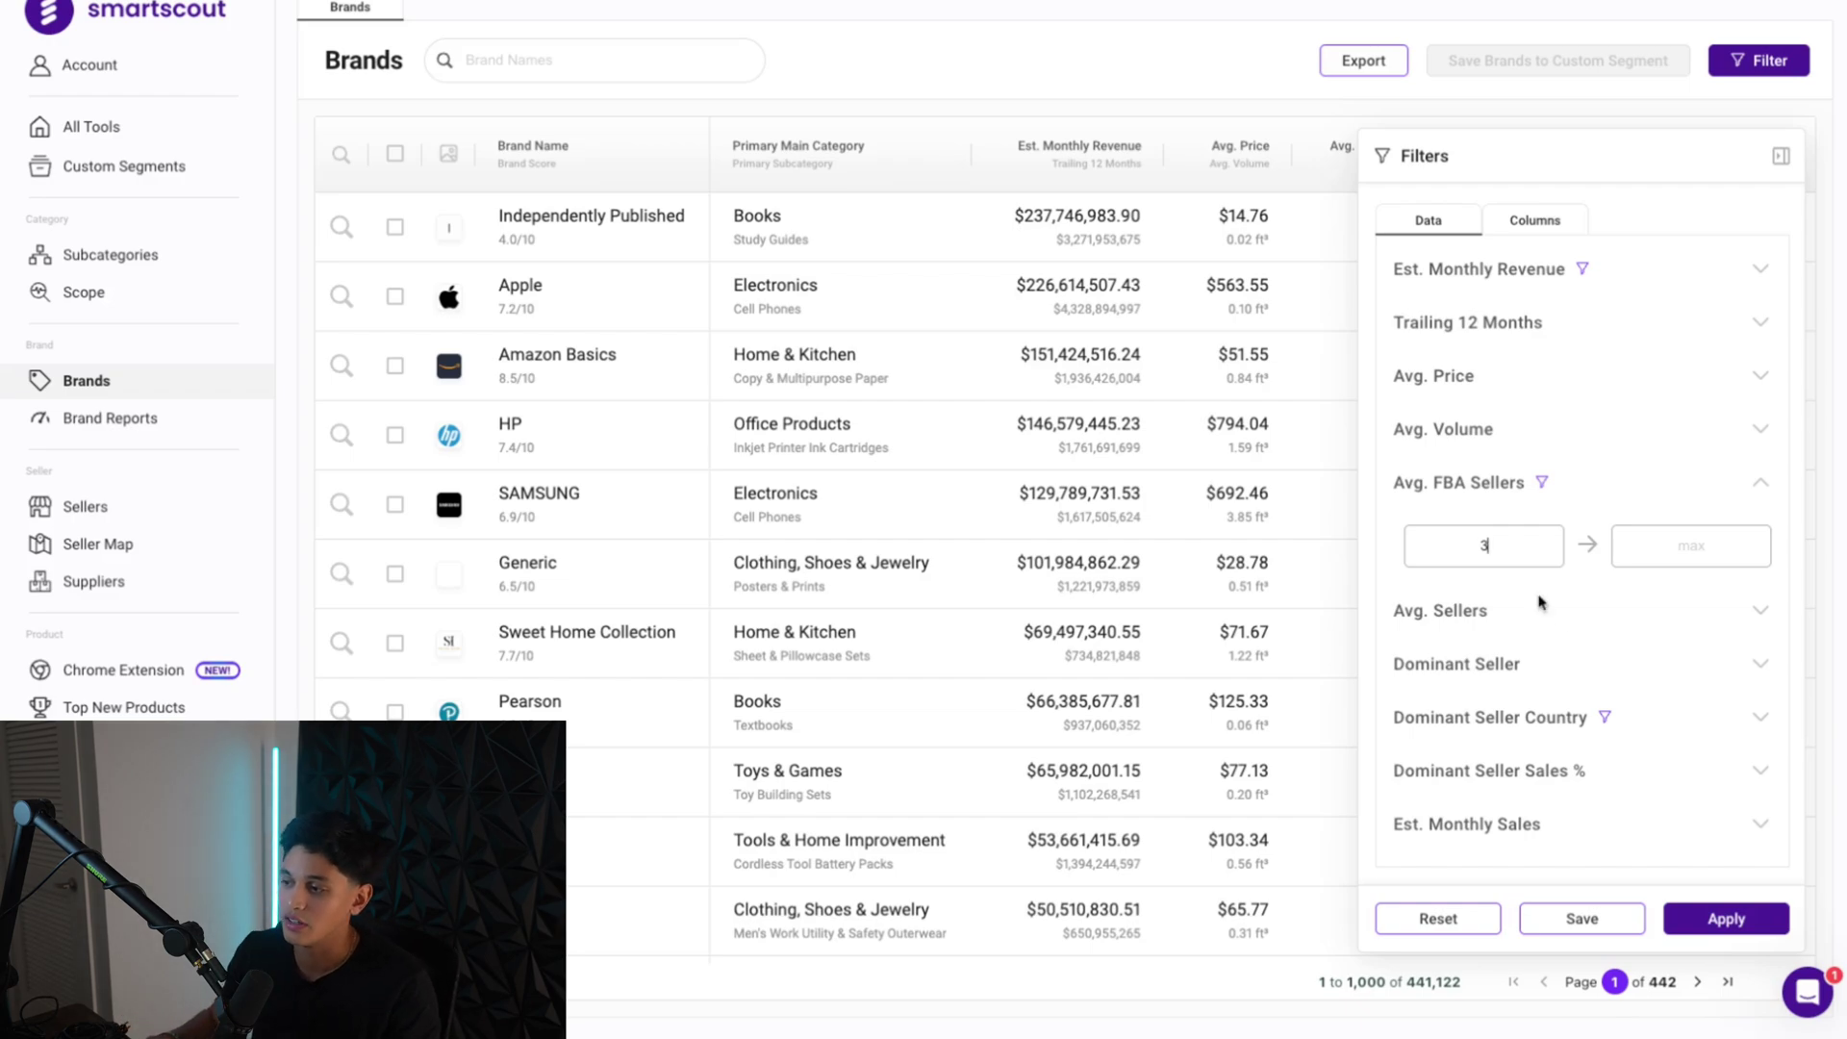
scroll(1544, 611, down, 2)
scroll(1491, 586, down, 1)
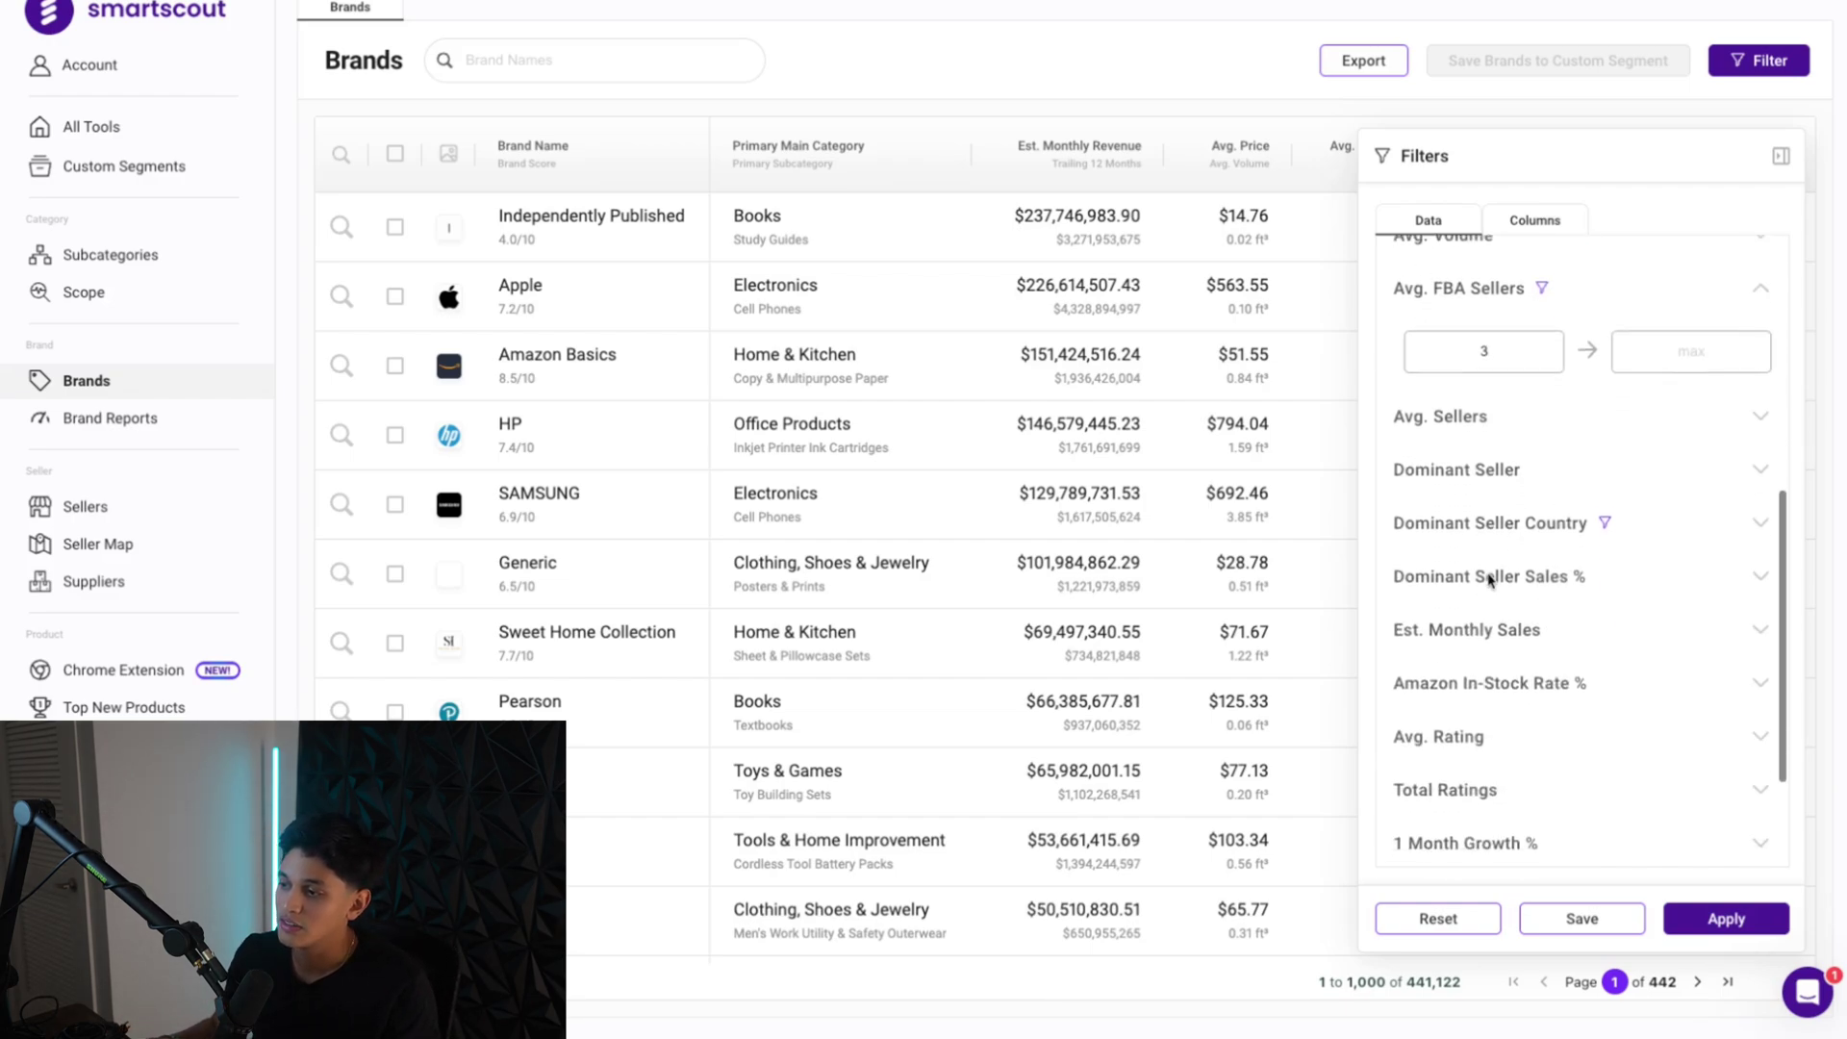
click(1485, 621)
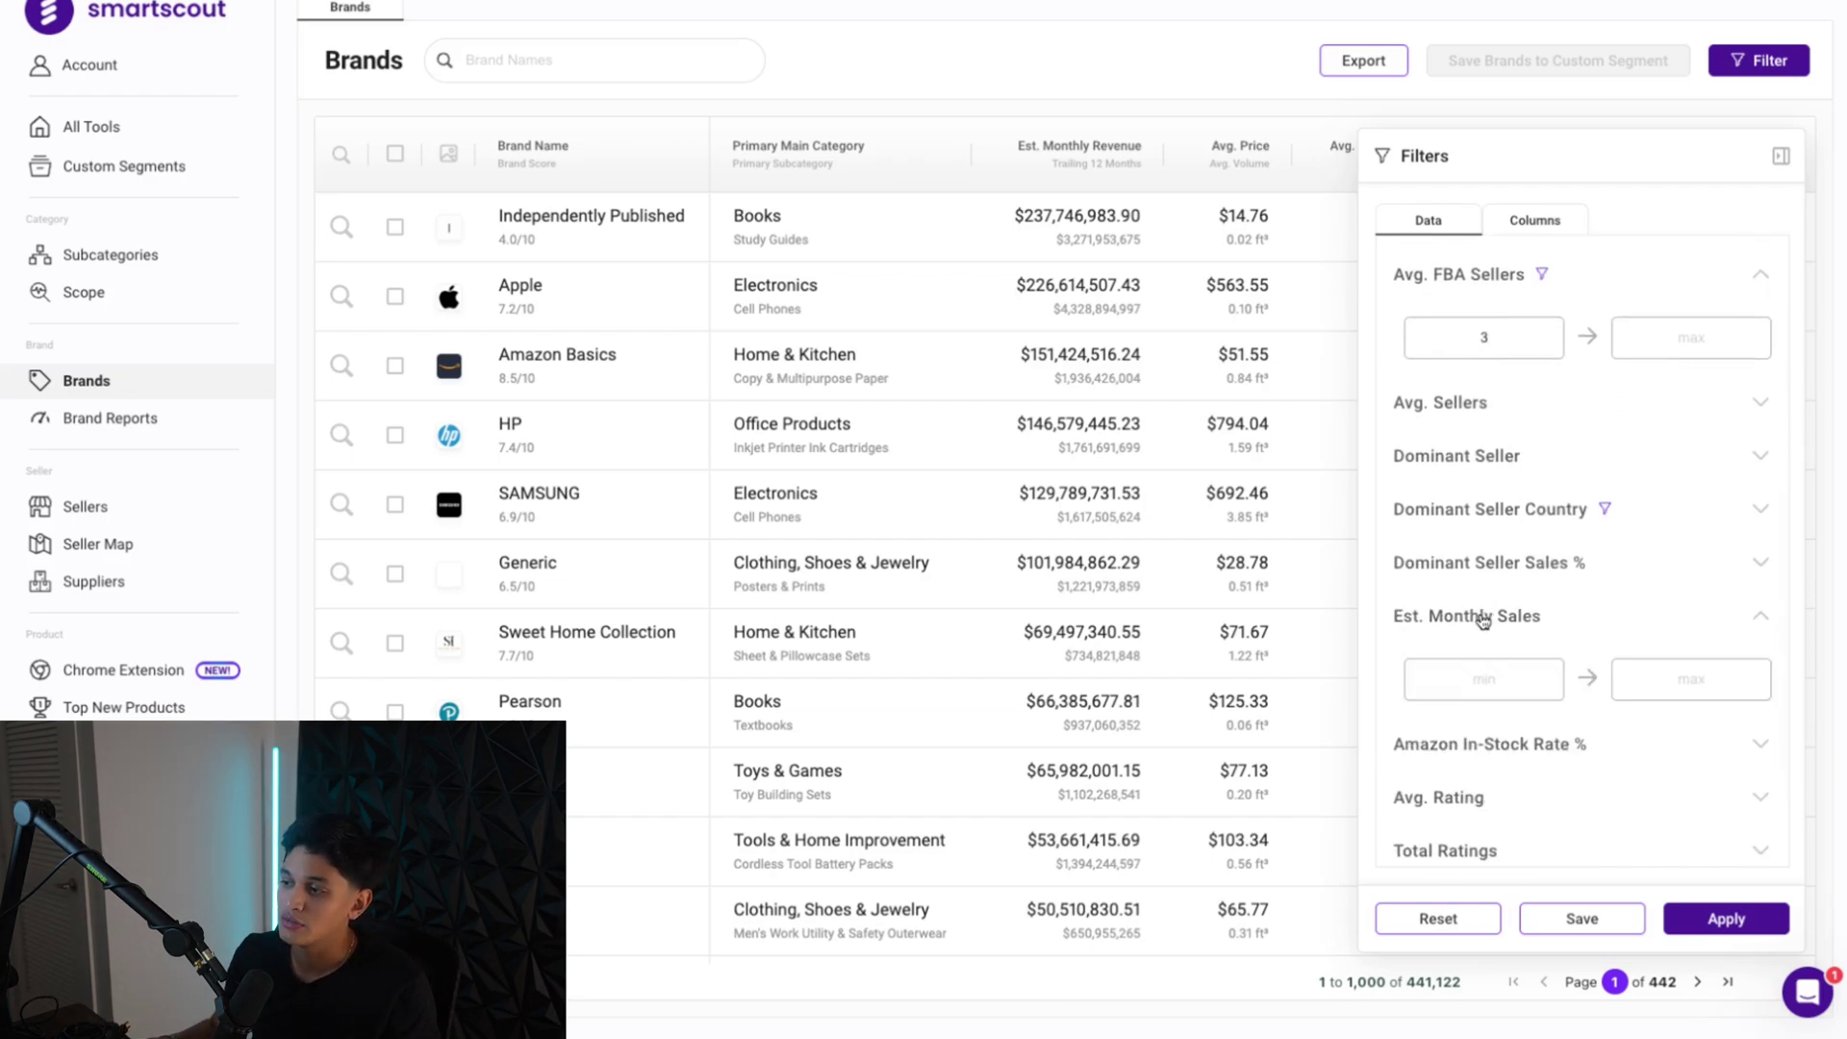
scroll(1485, 621, up, 7)
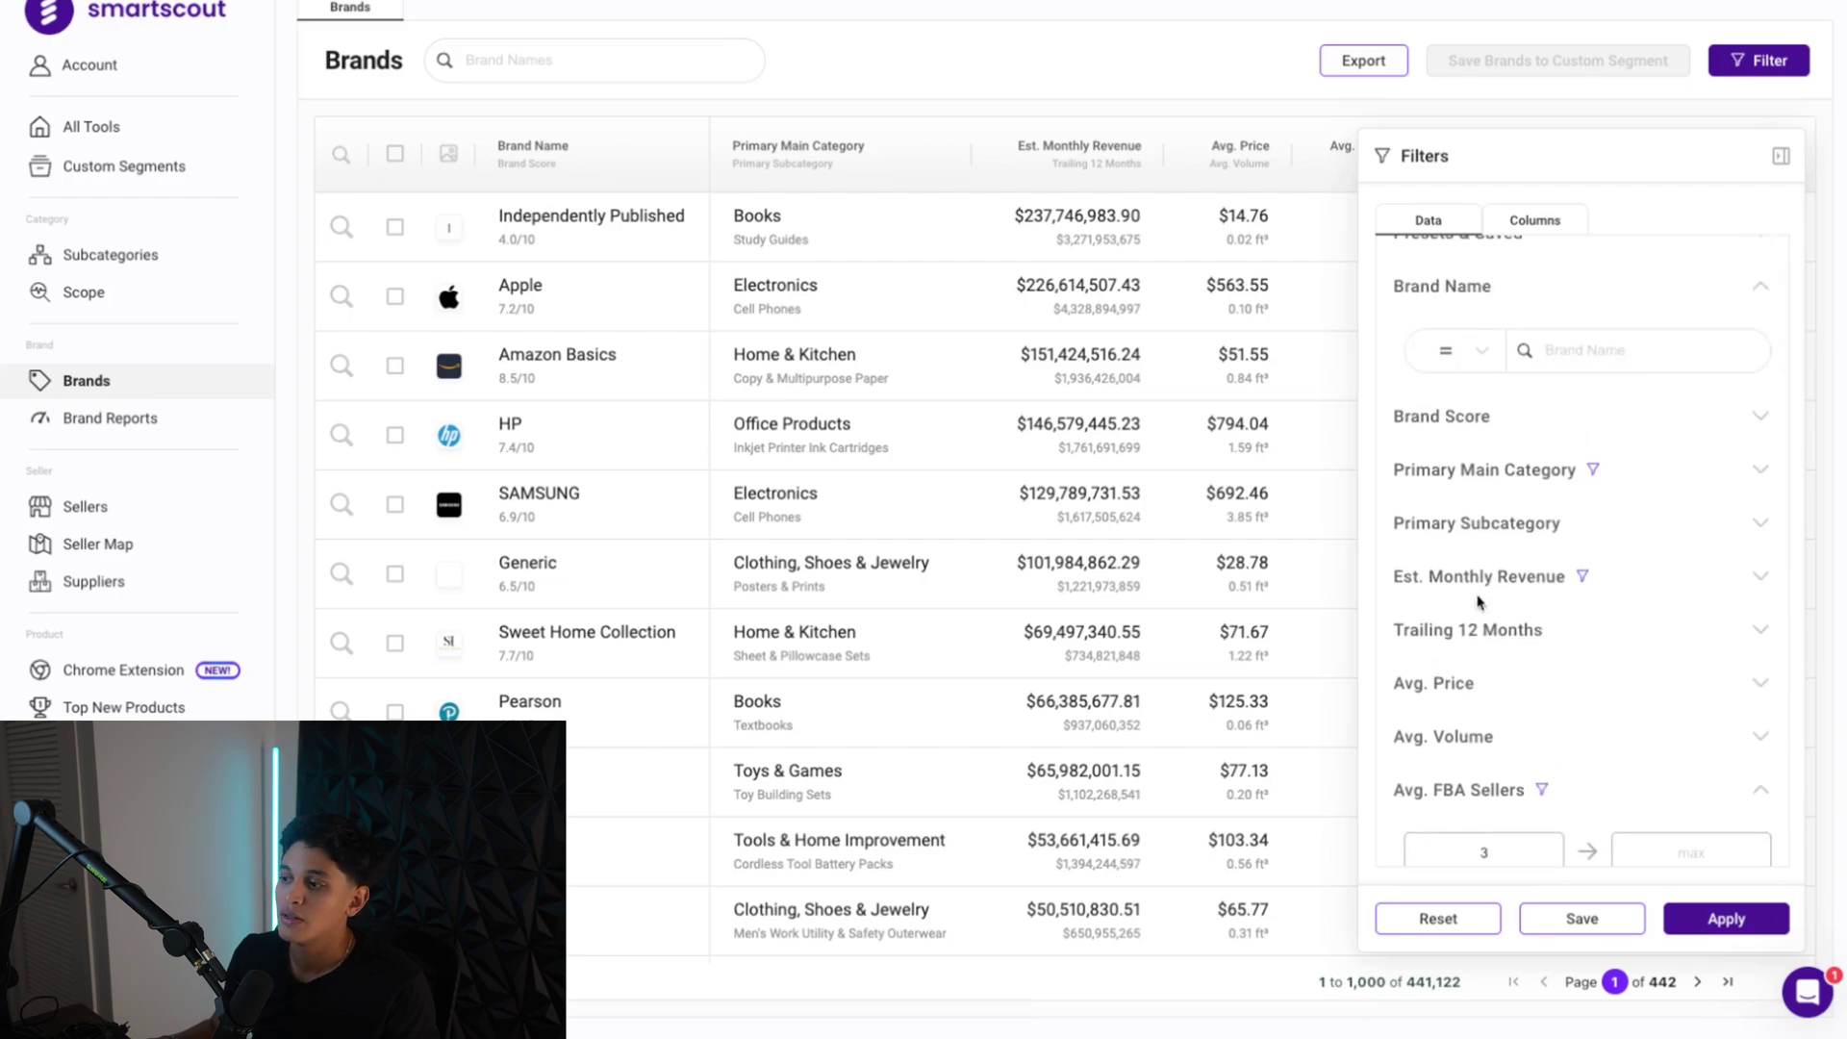
scroll(1477, 582, down, 7)
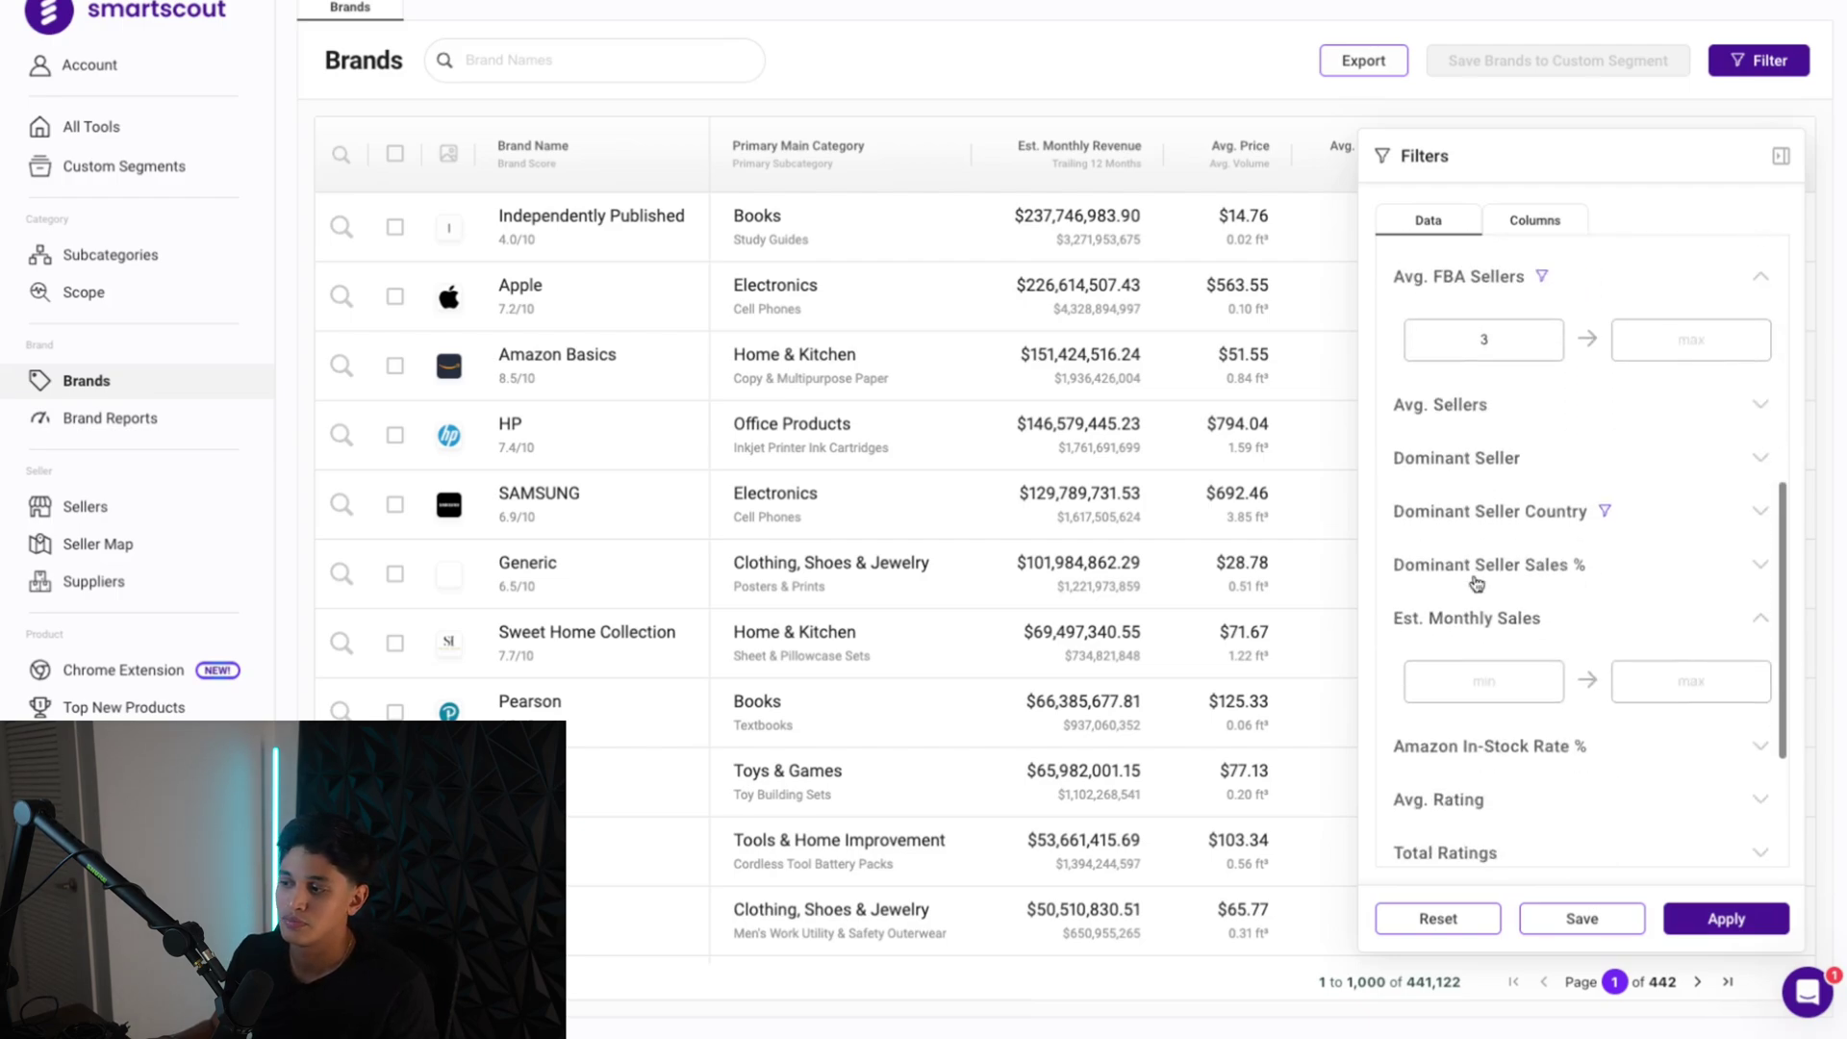
click(1484, 621)
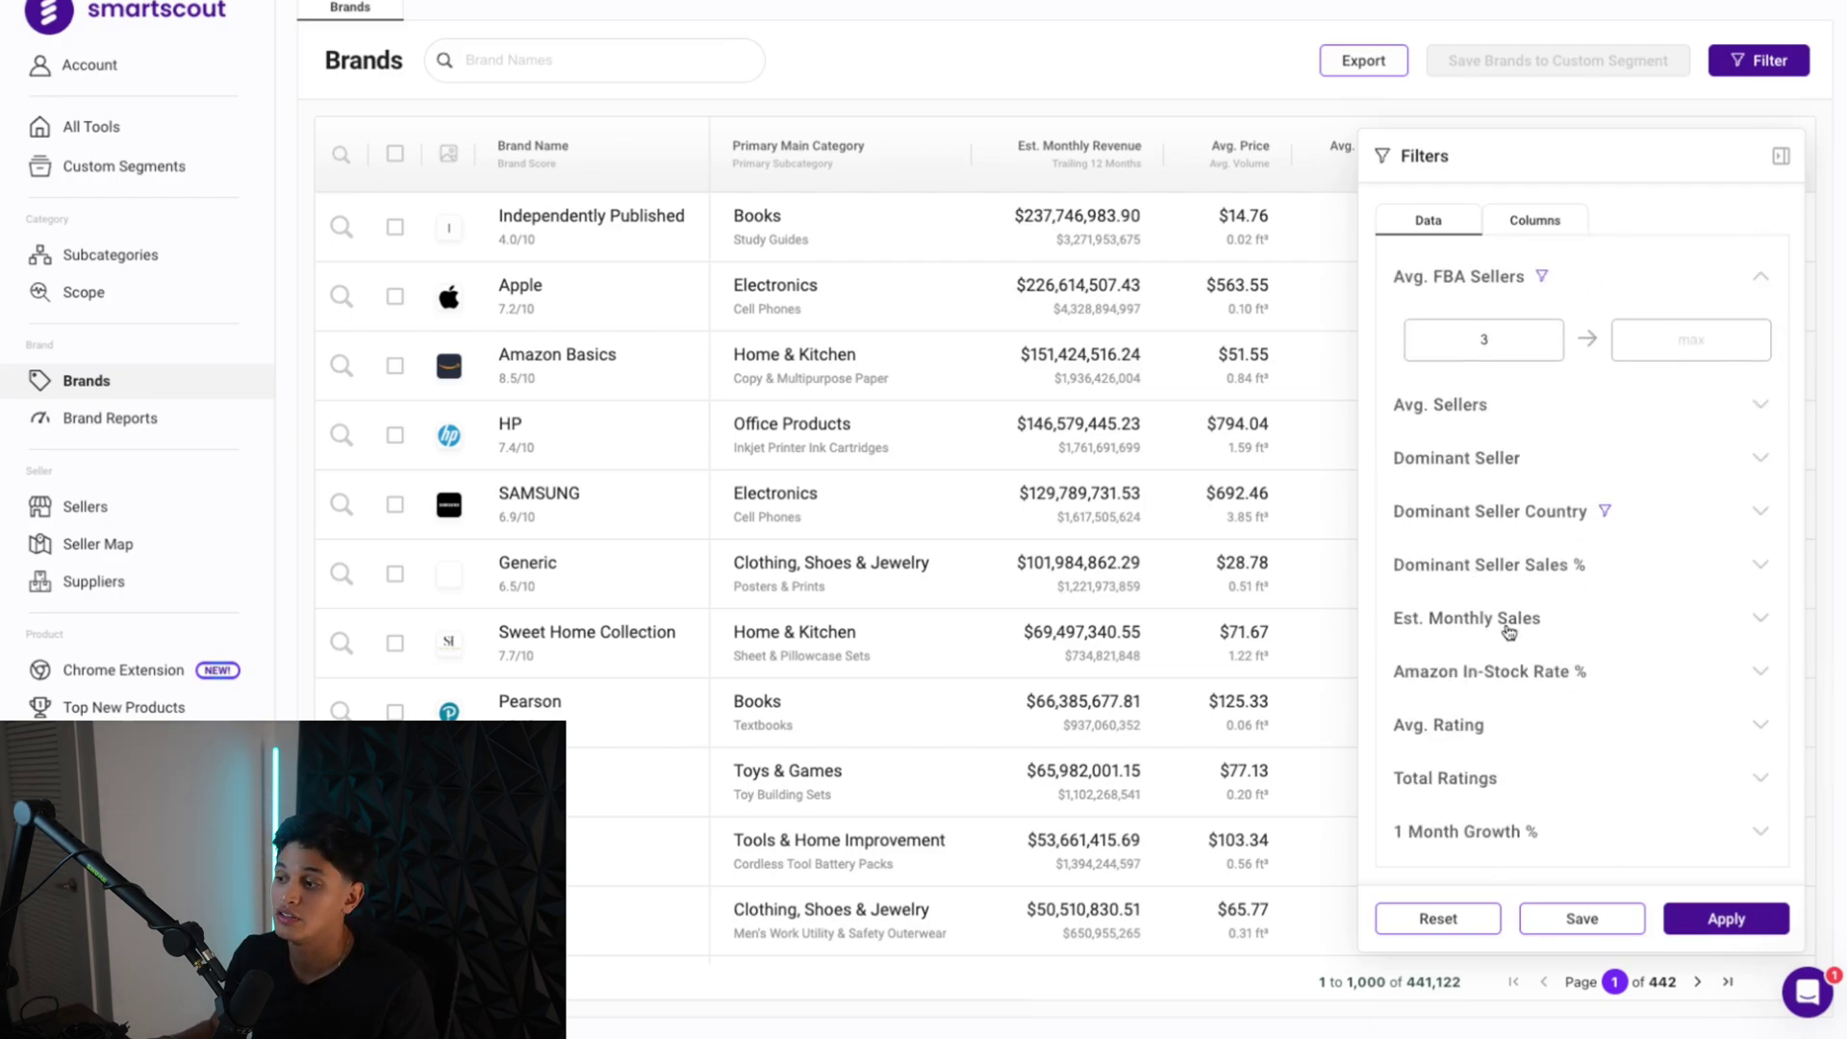
scroll(1506, 621, down, 1)
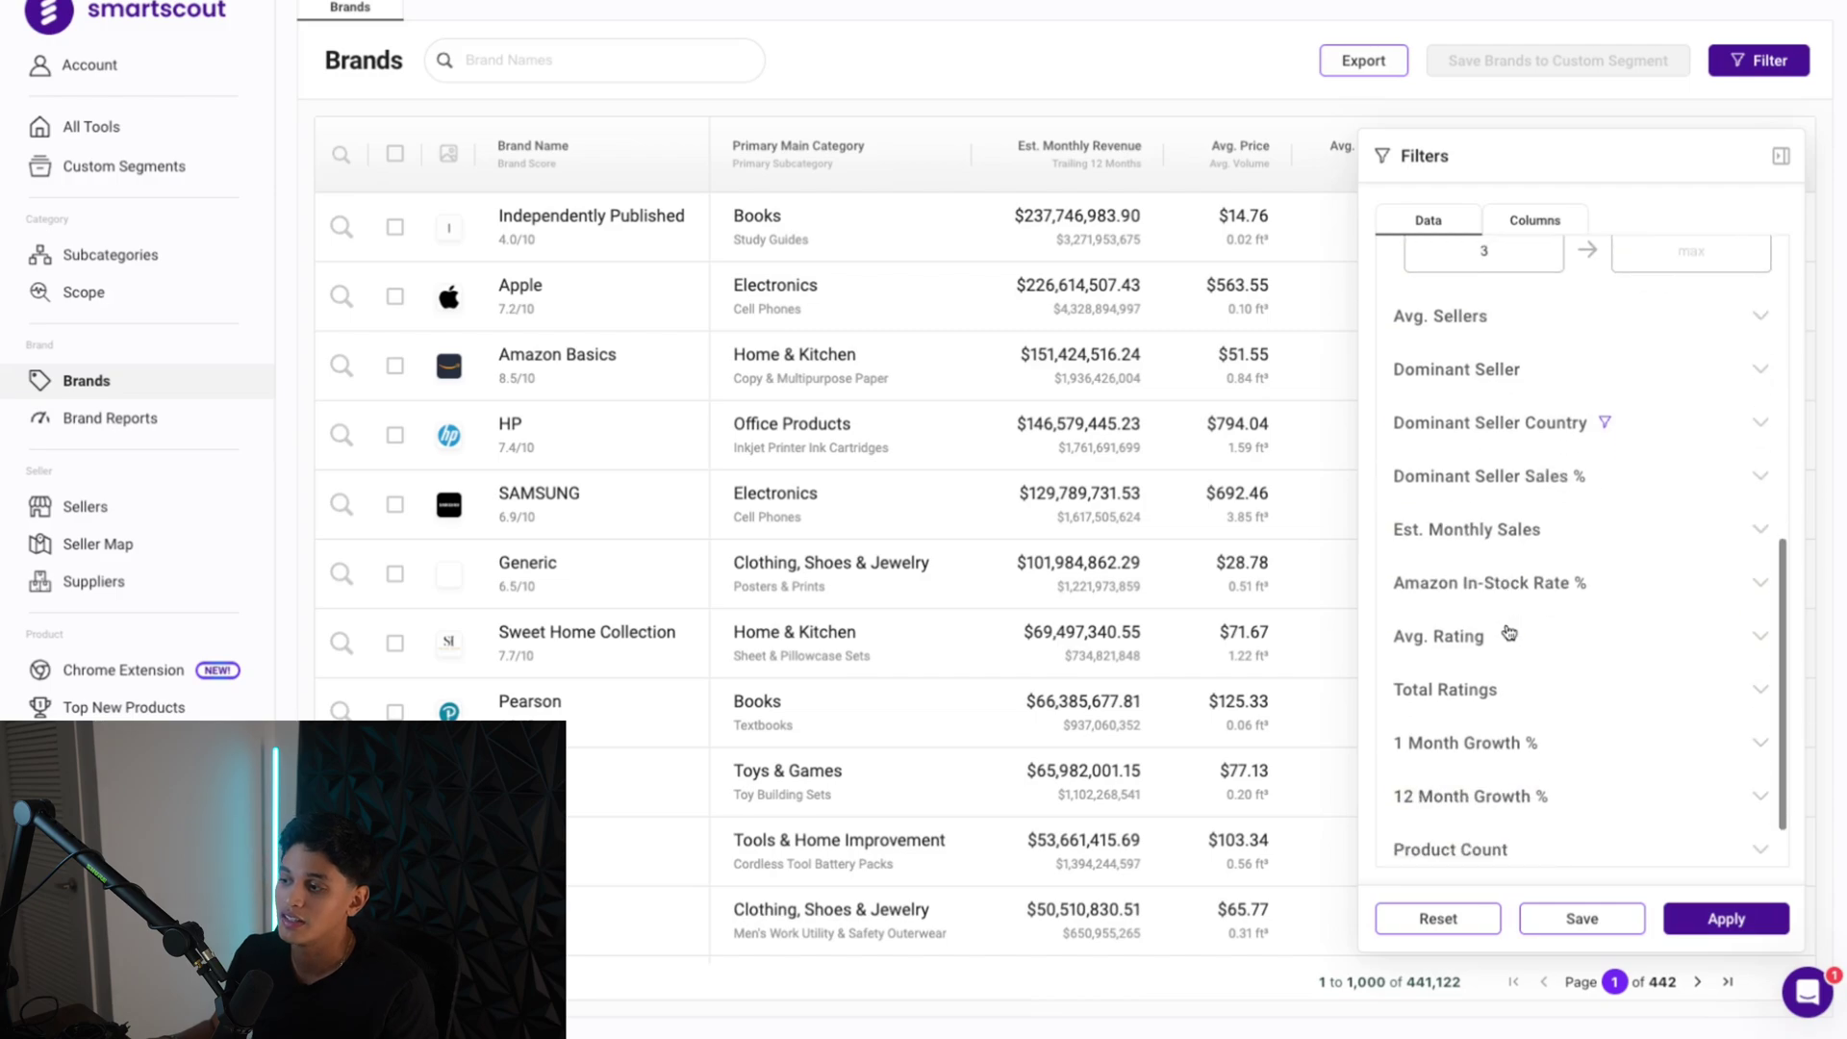
Apply the configured filters to the brand list and close the Filters panel
click(1609, 589)
click(1610, 589)
scroll(1609, 586, up, 2)
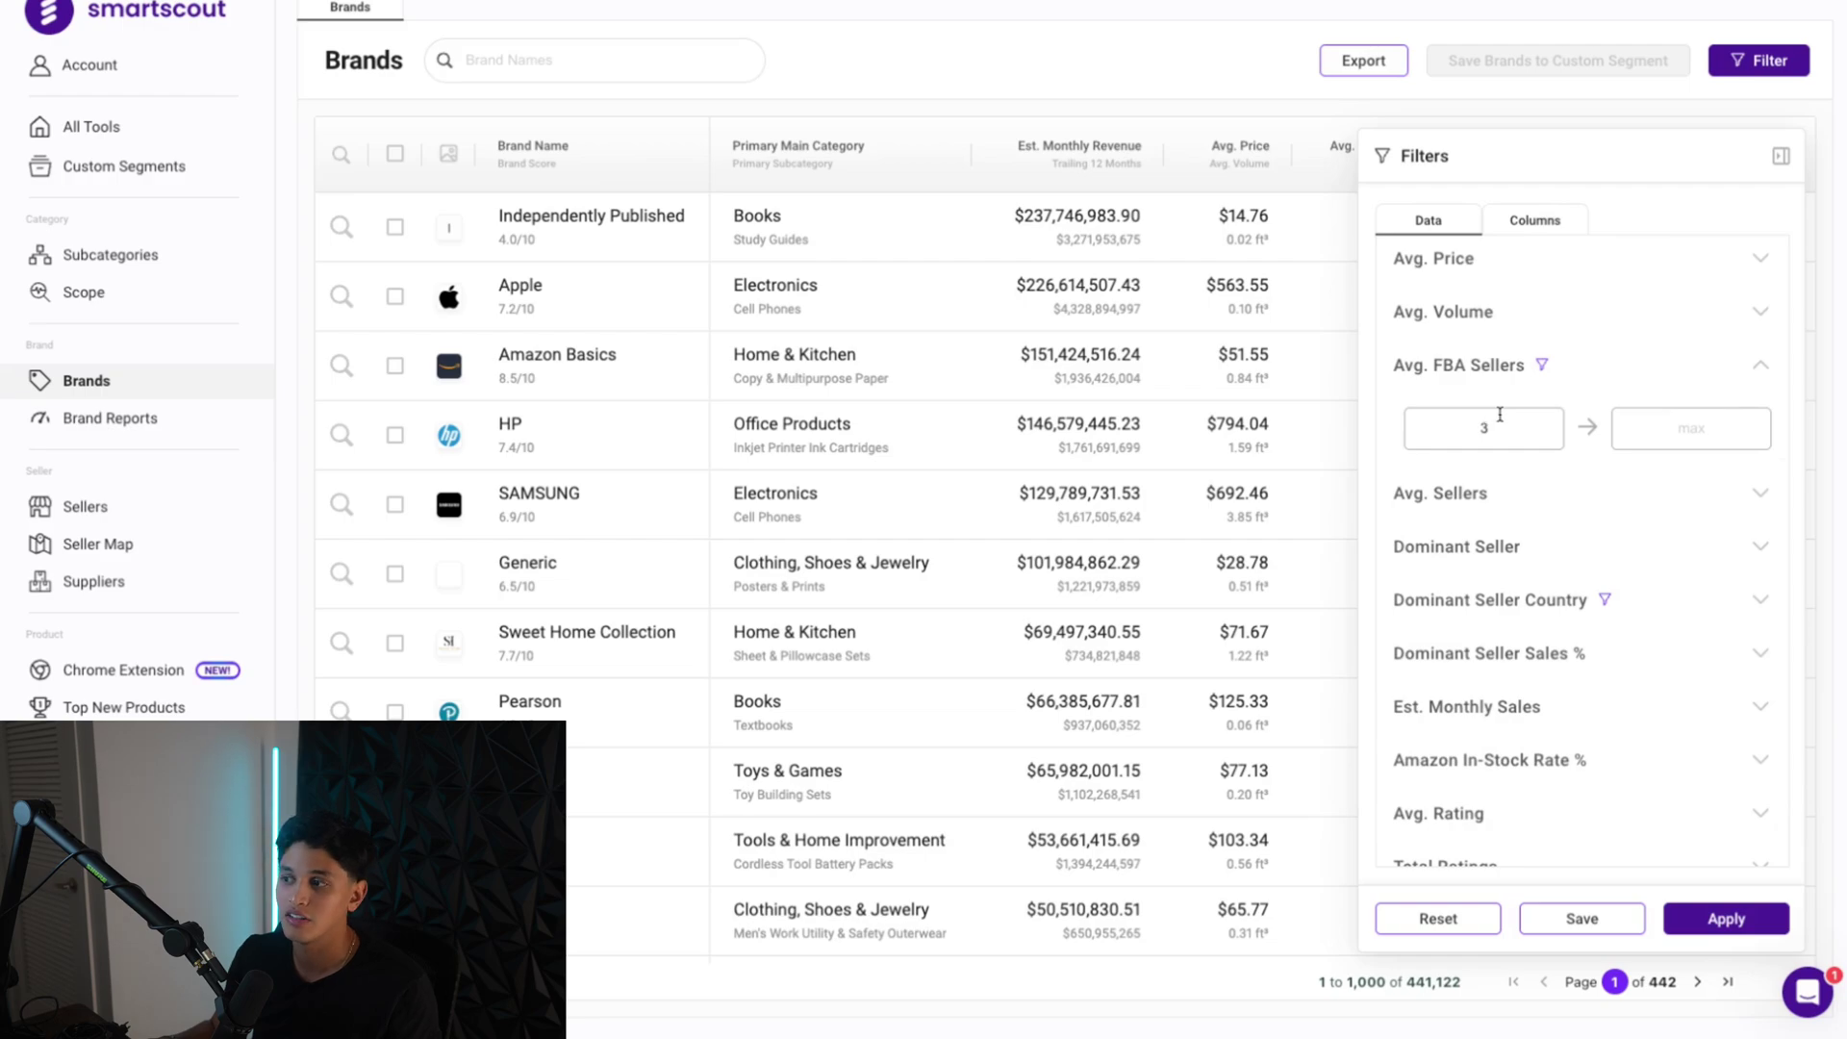
scroll(1595, 701, down, 3)
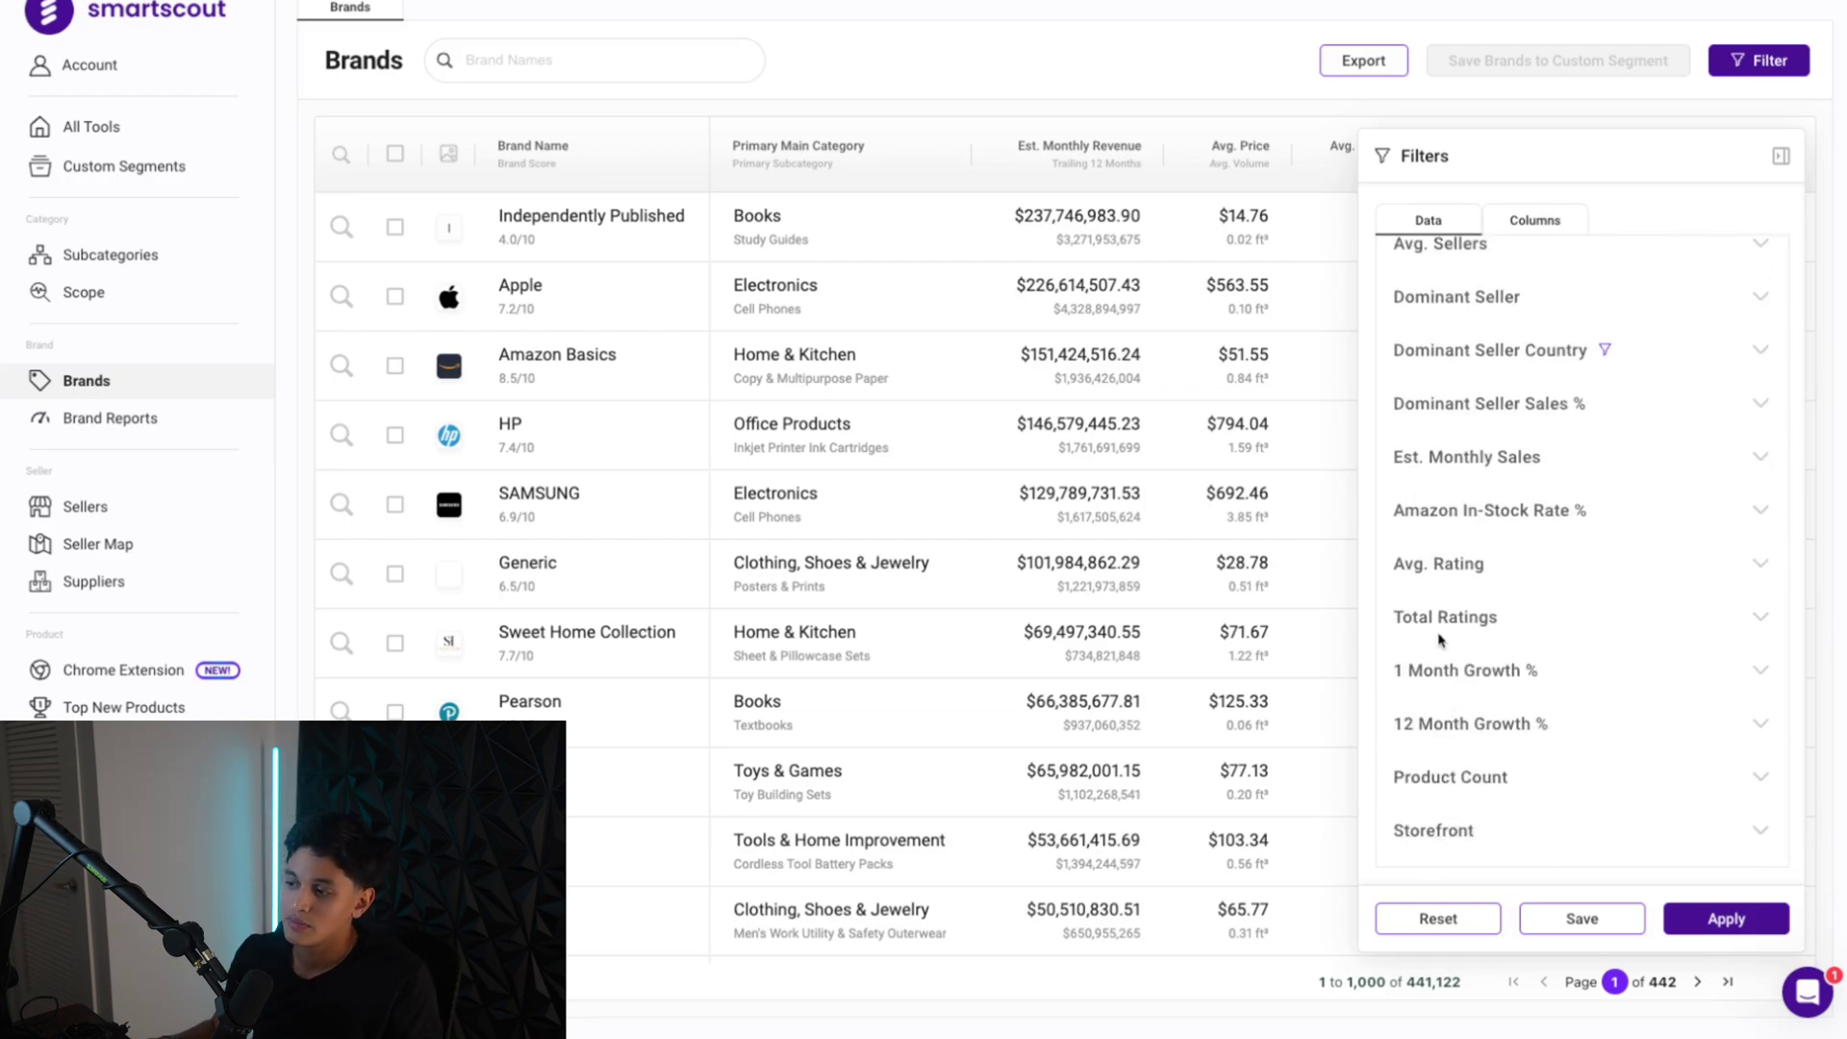
click(1725, 917)
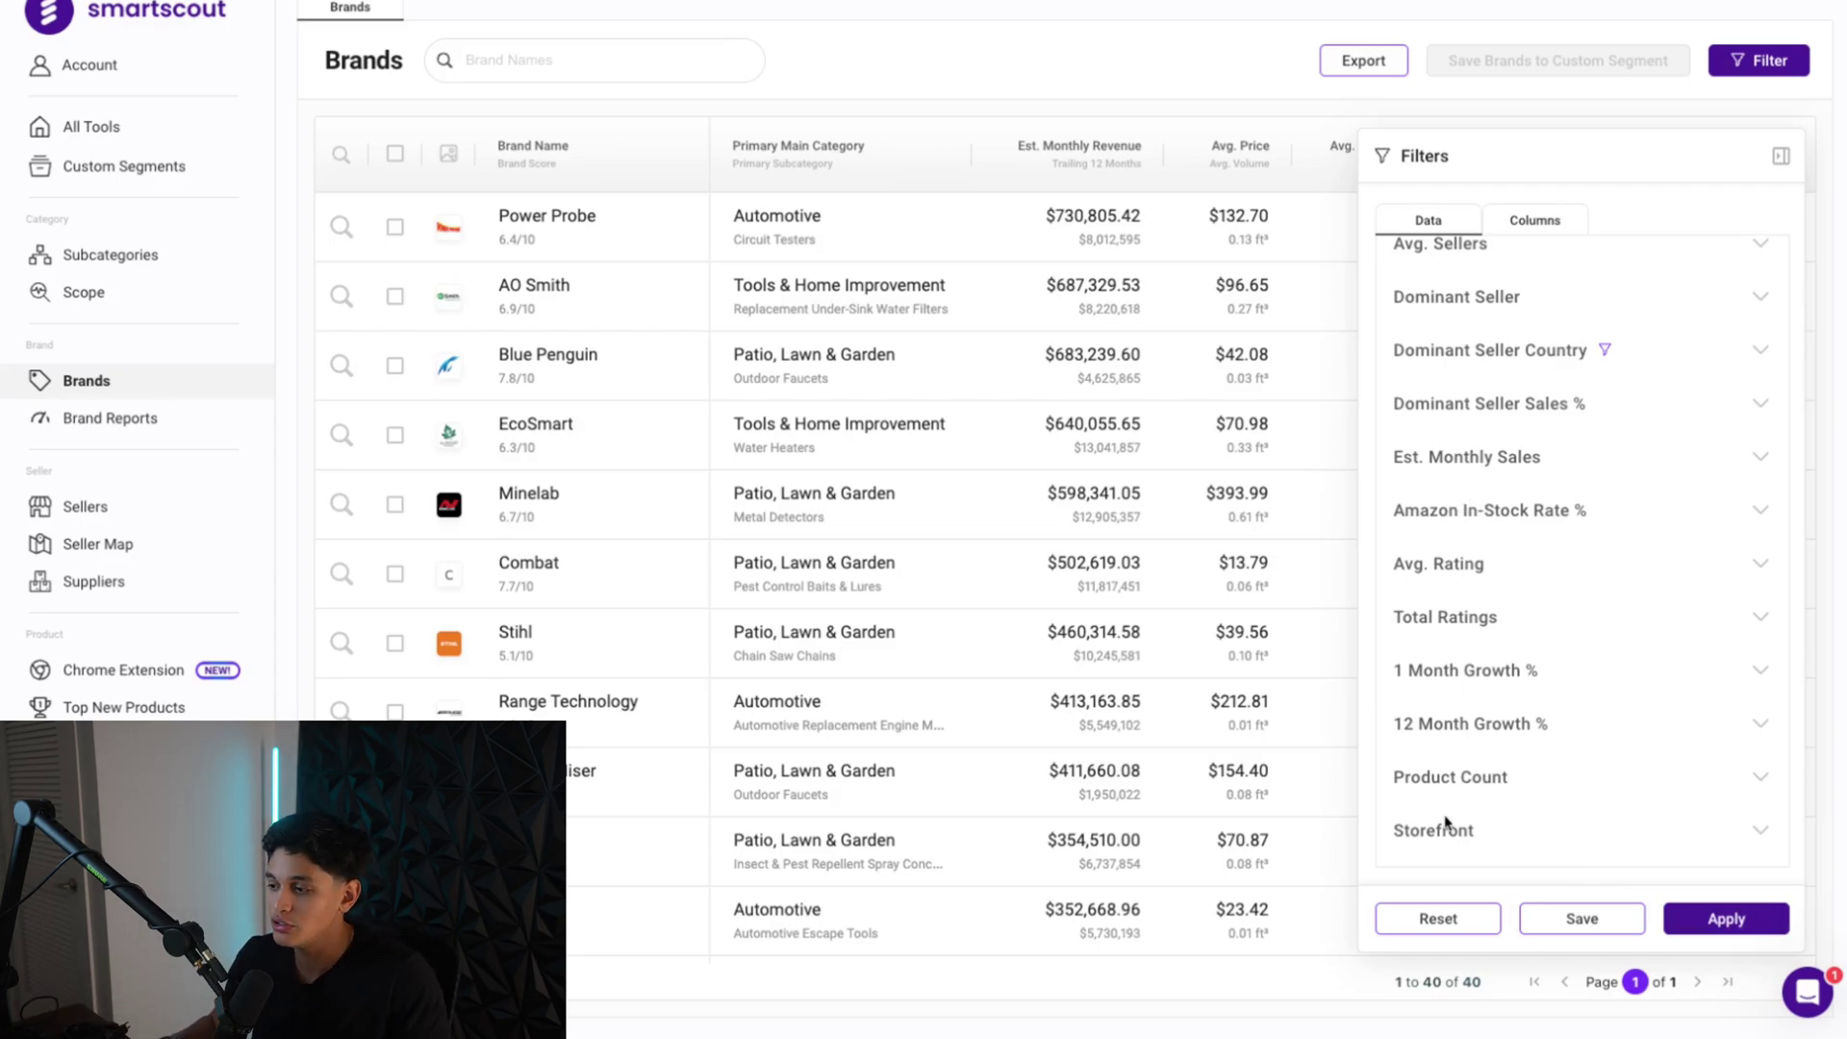
click(1781, 155)
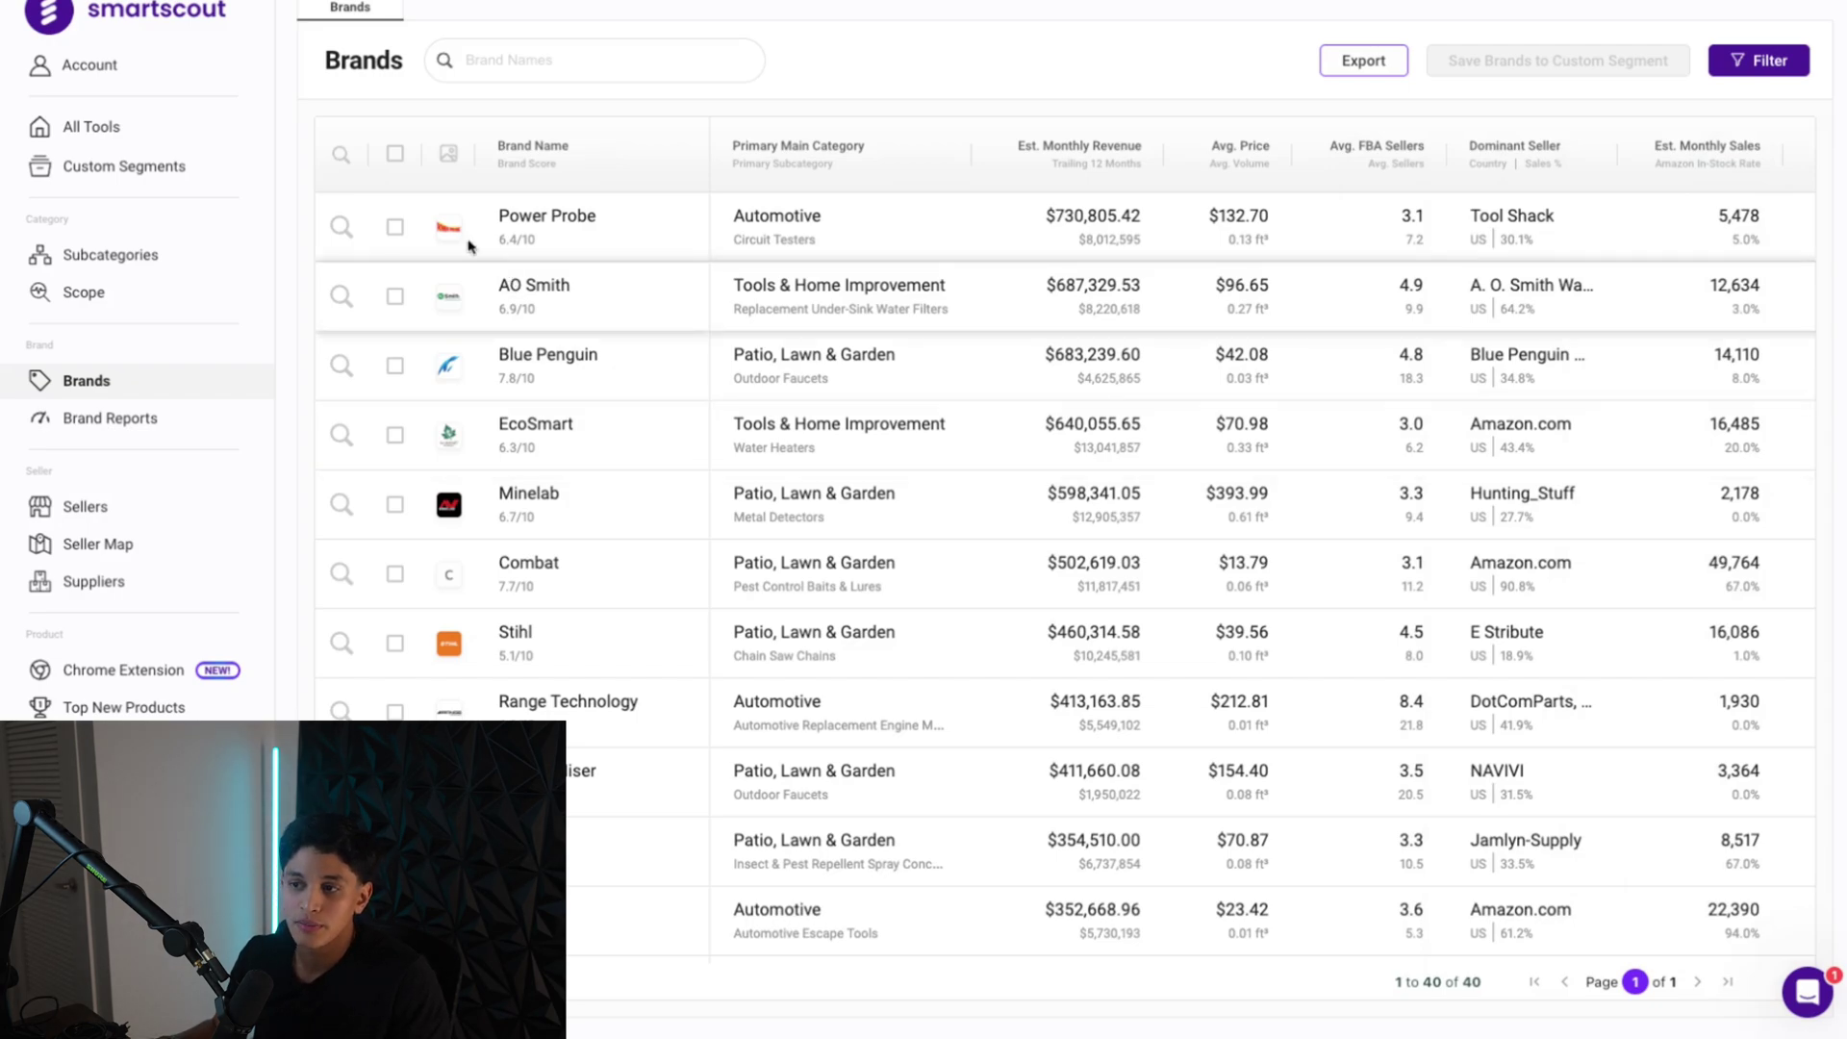
Open the Amazon product results for the Power Probe and AO Smith brands from the filtered brand list
mouse_move(448, 233)
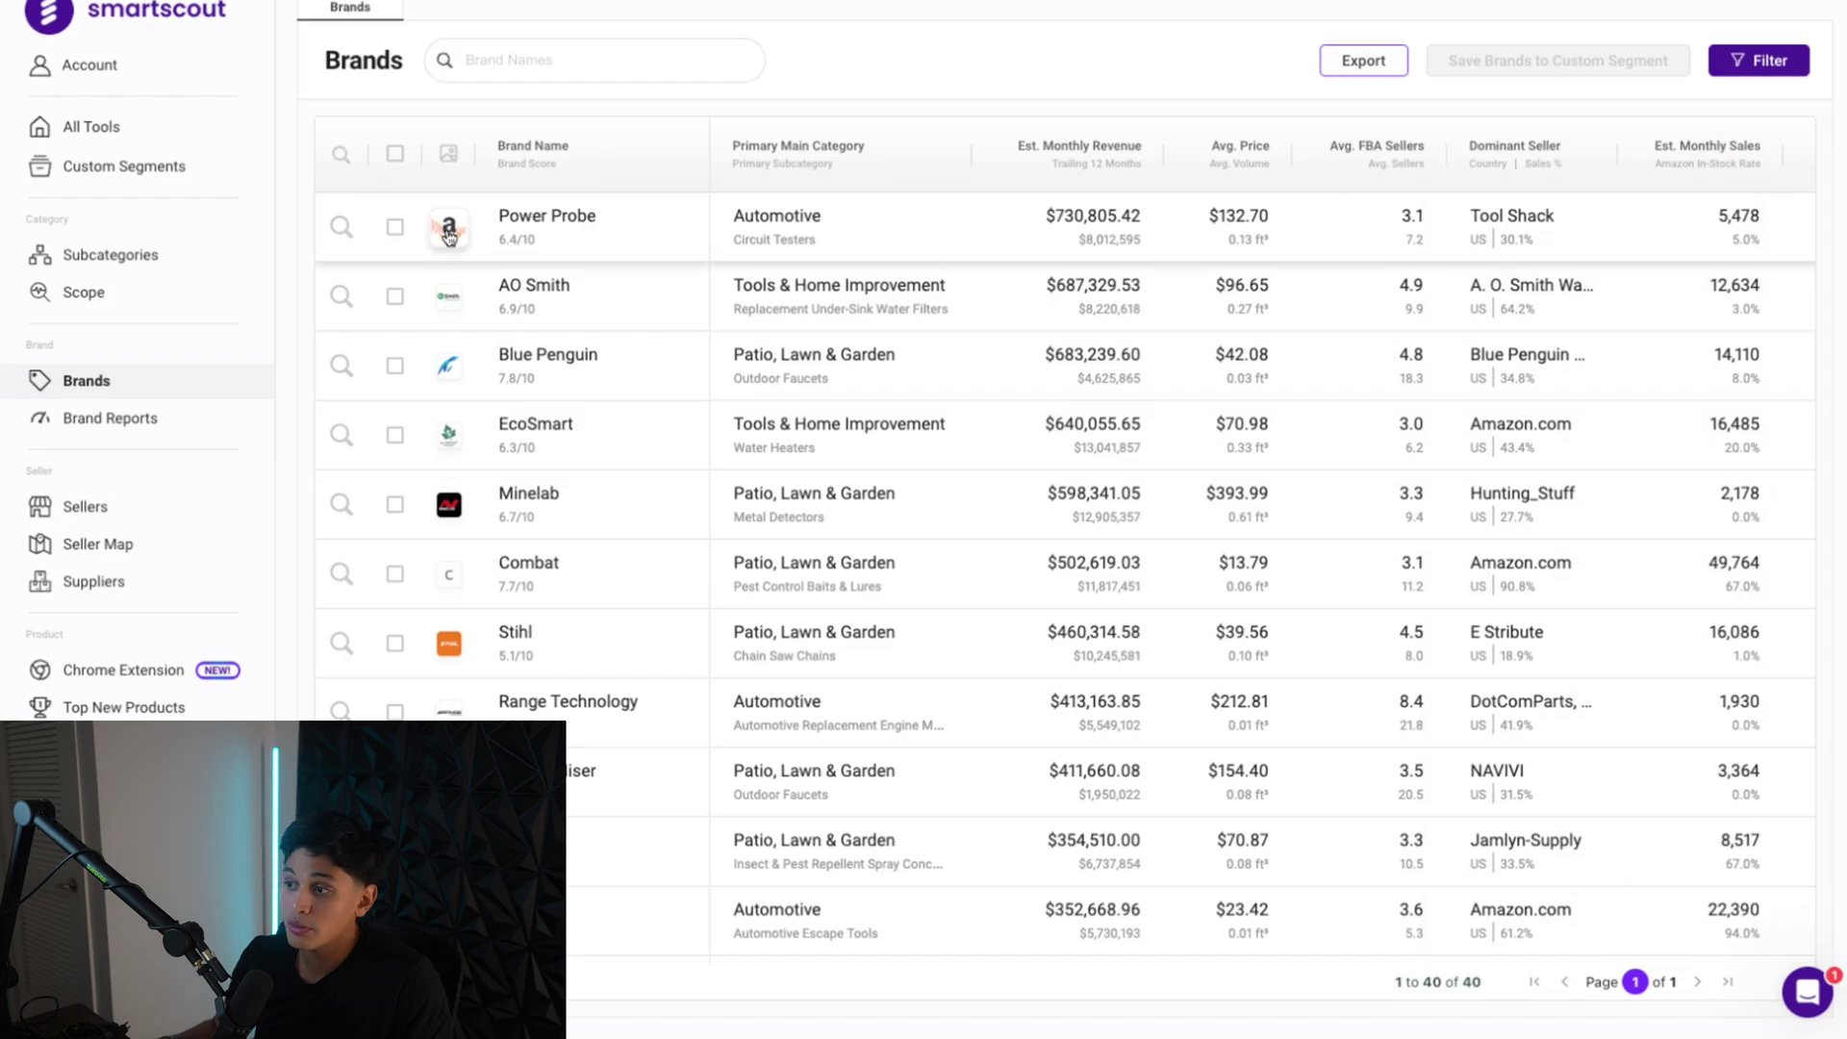
click(448, 227)
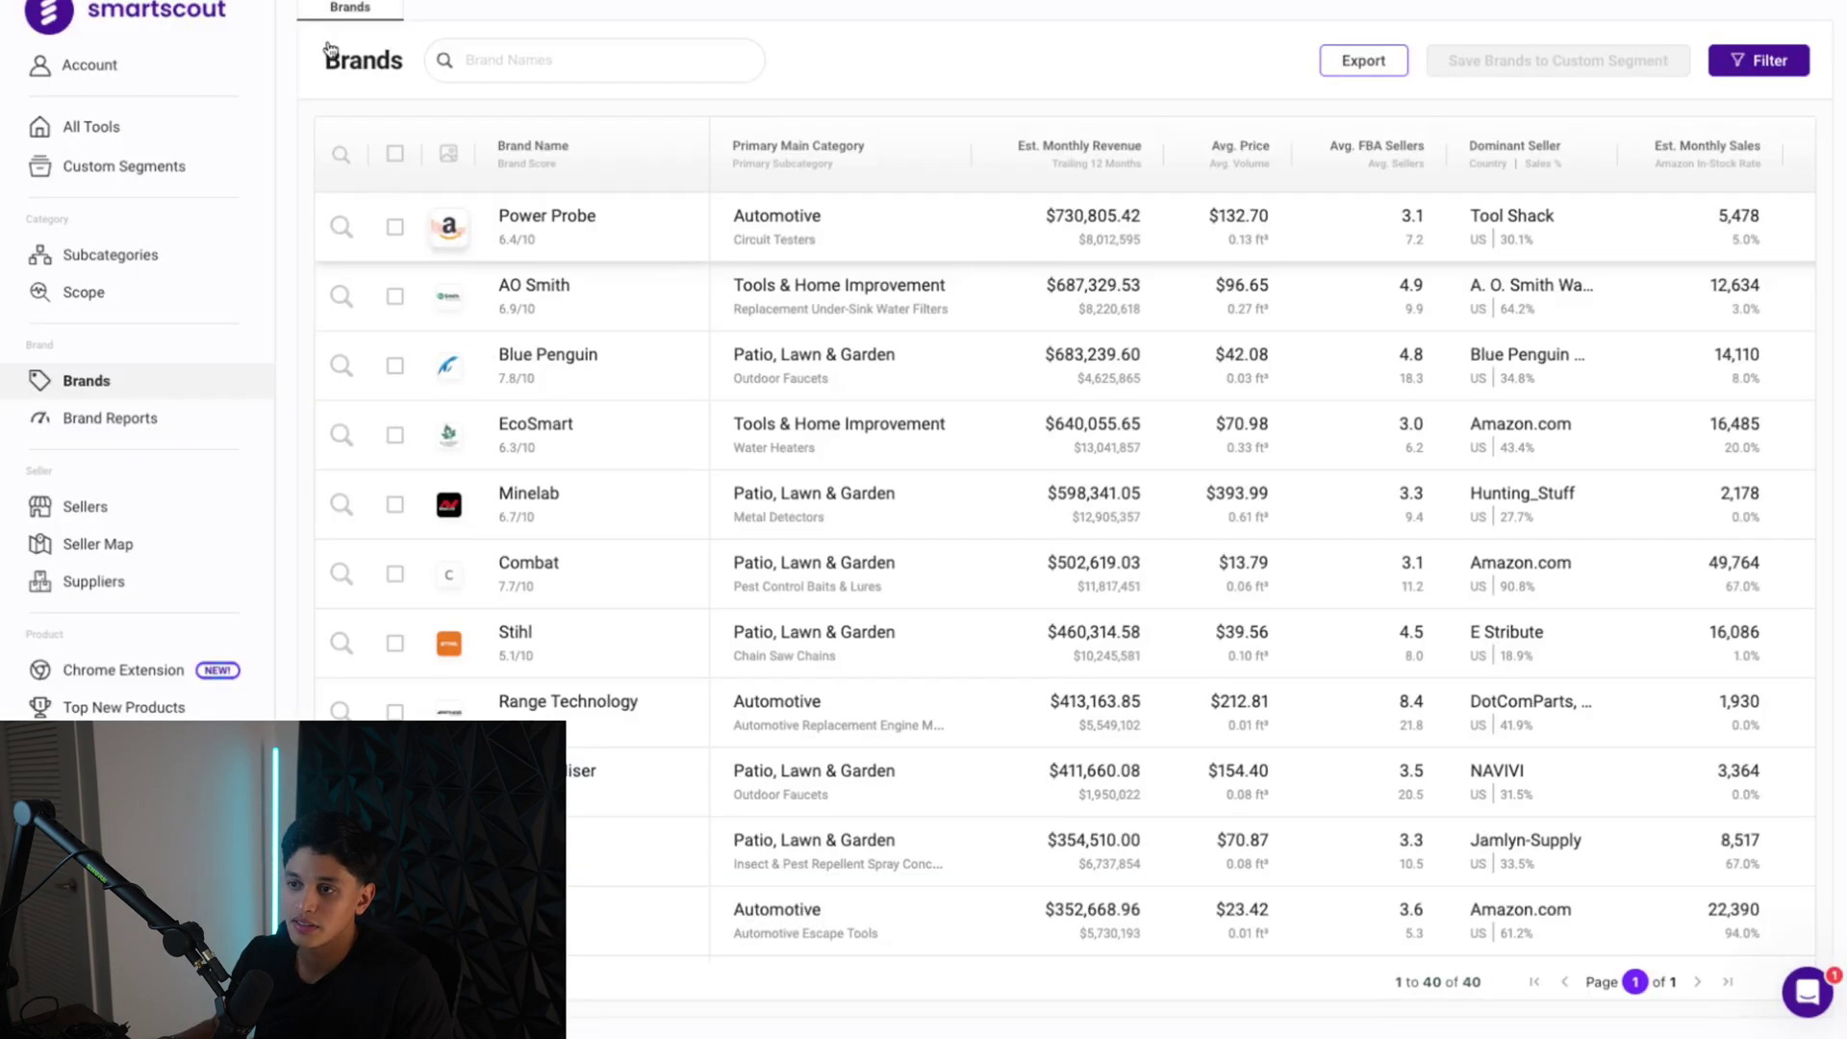
click(449, 314)
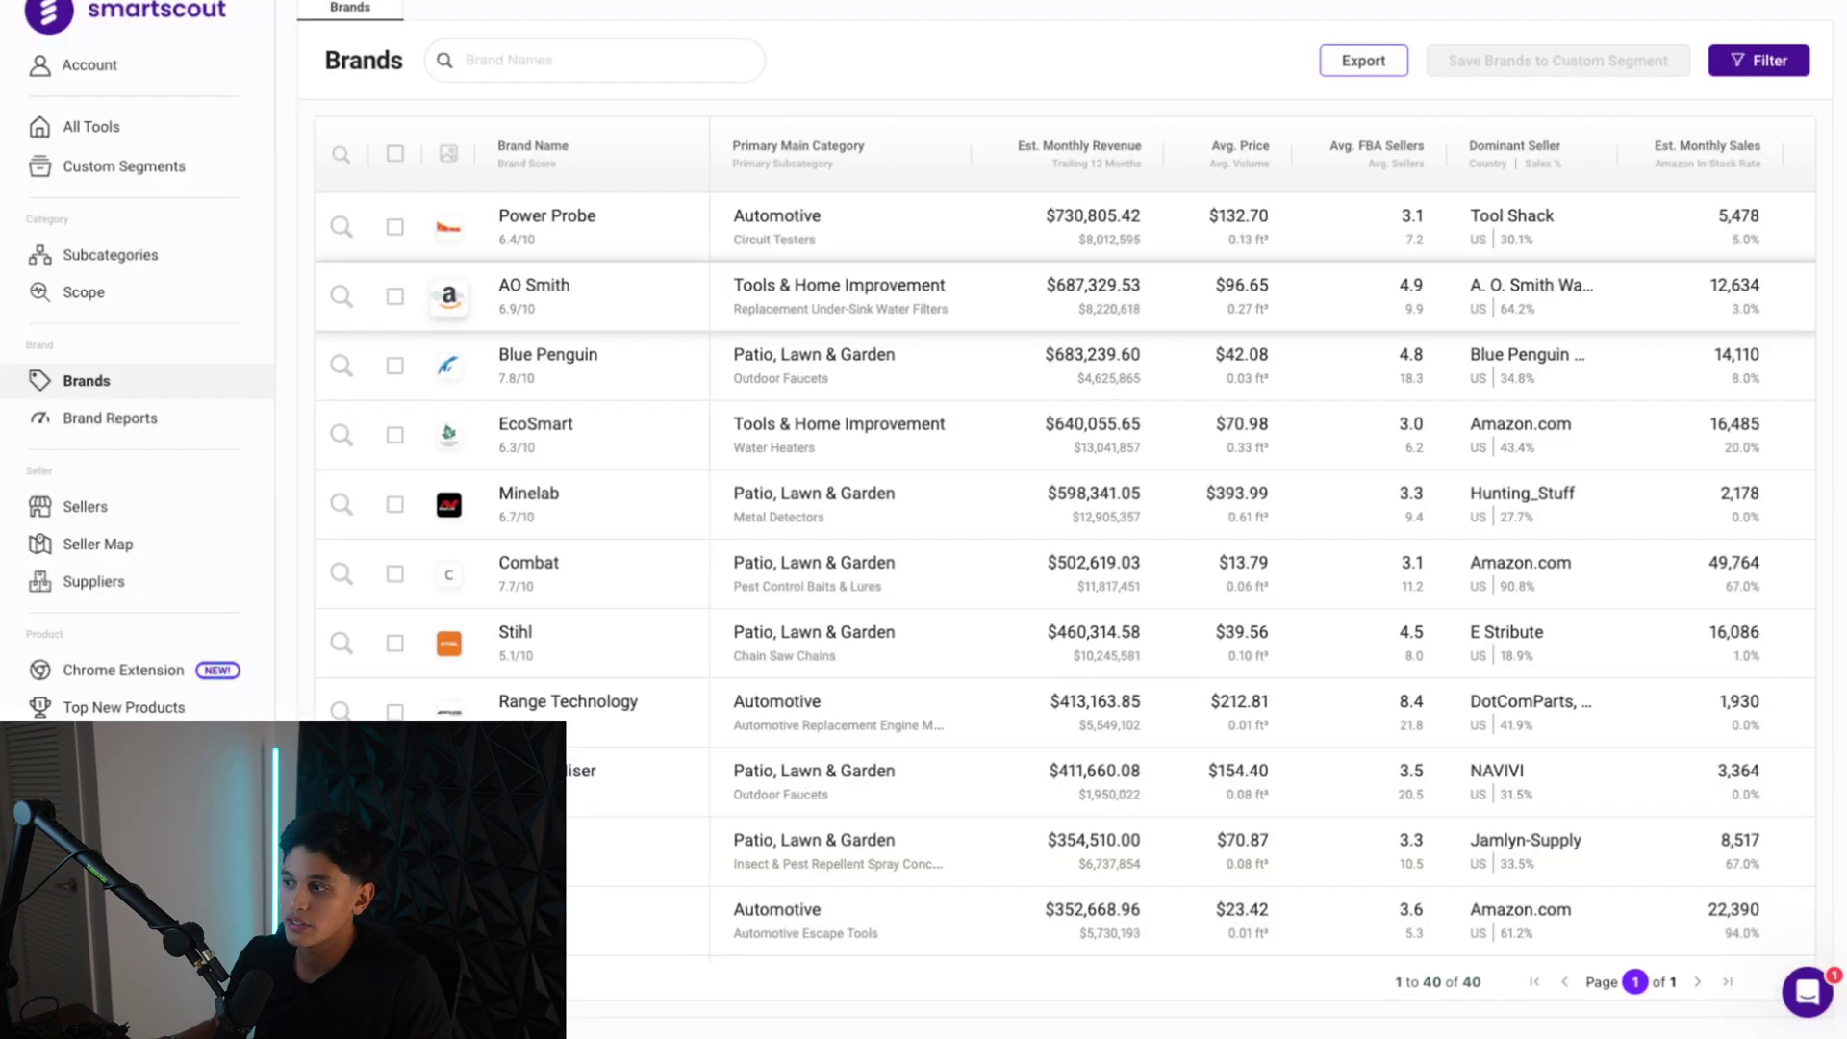
mouse_move(440, 374)
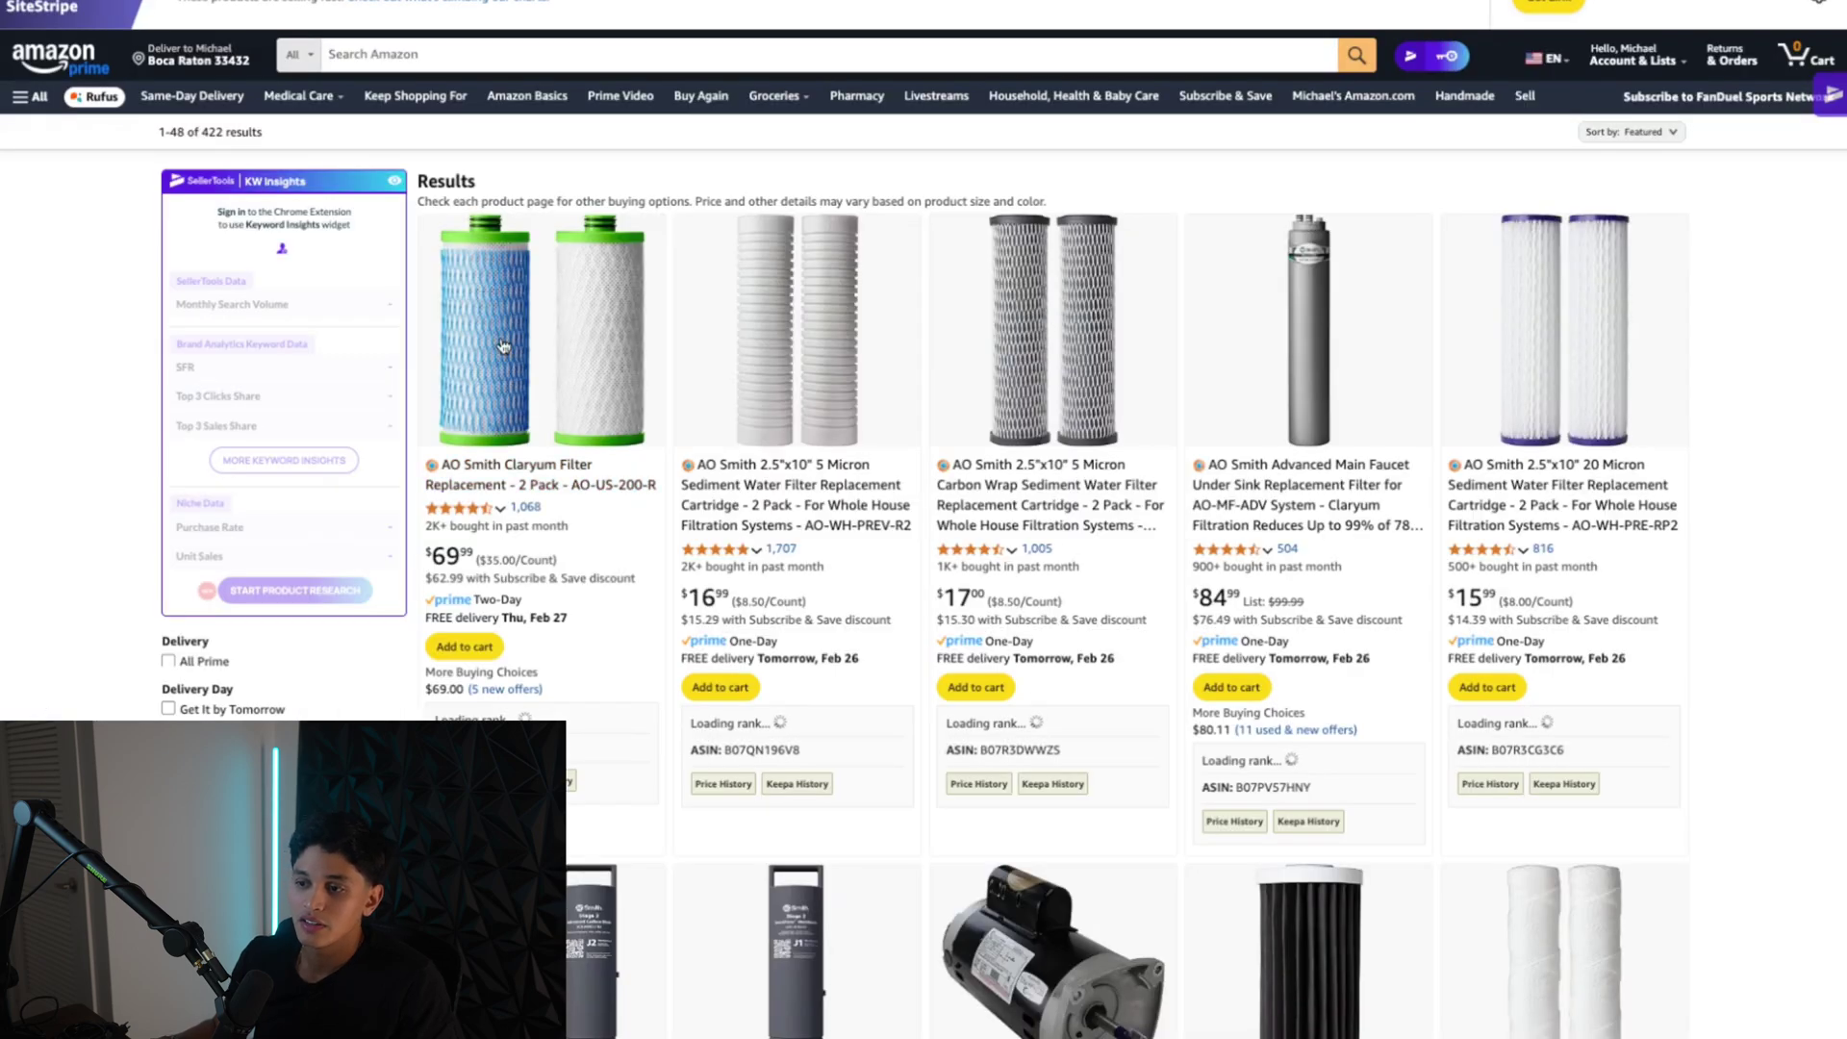
Examine the sales ranks and FBA seller counts of the AO Smith products in the Amazon results
scroll(578, 616, down, 2)
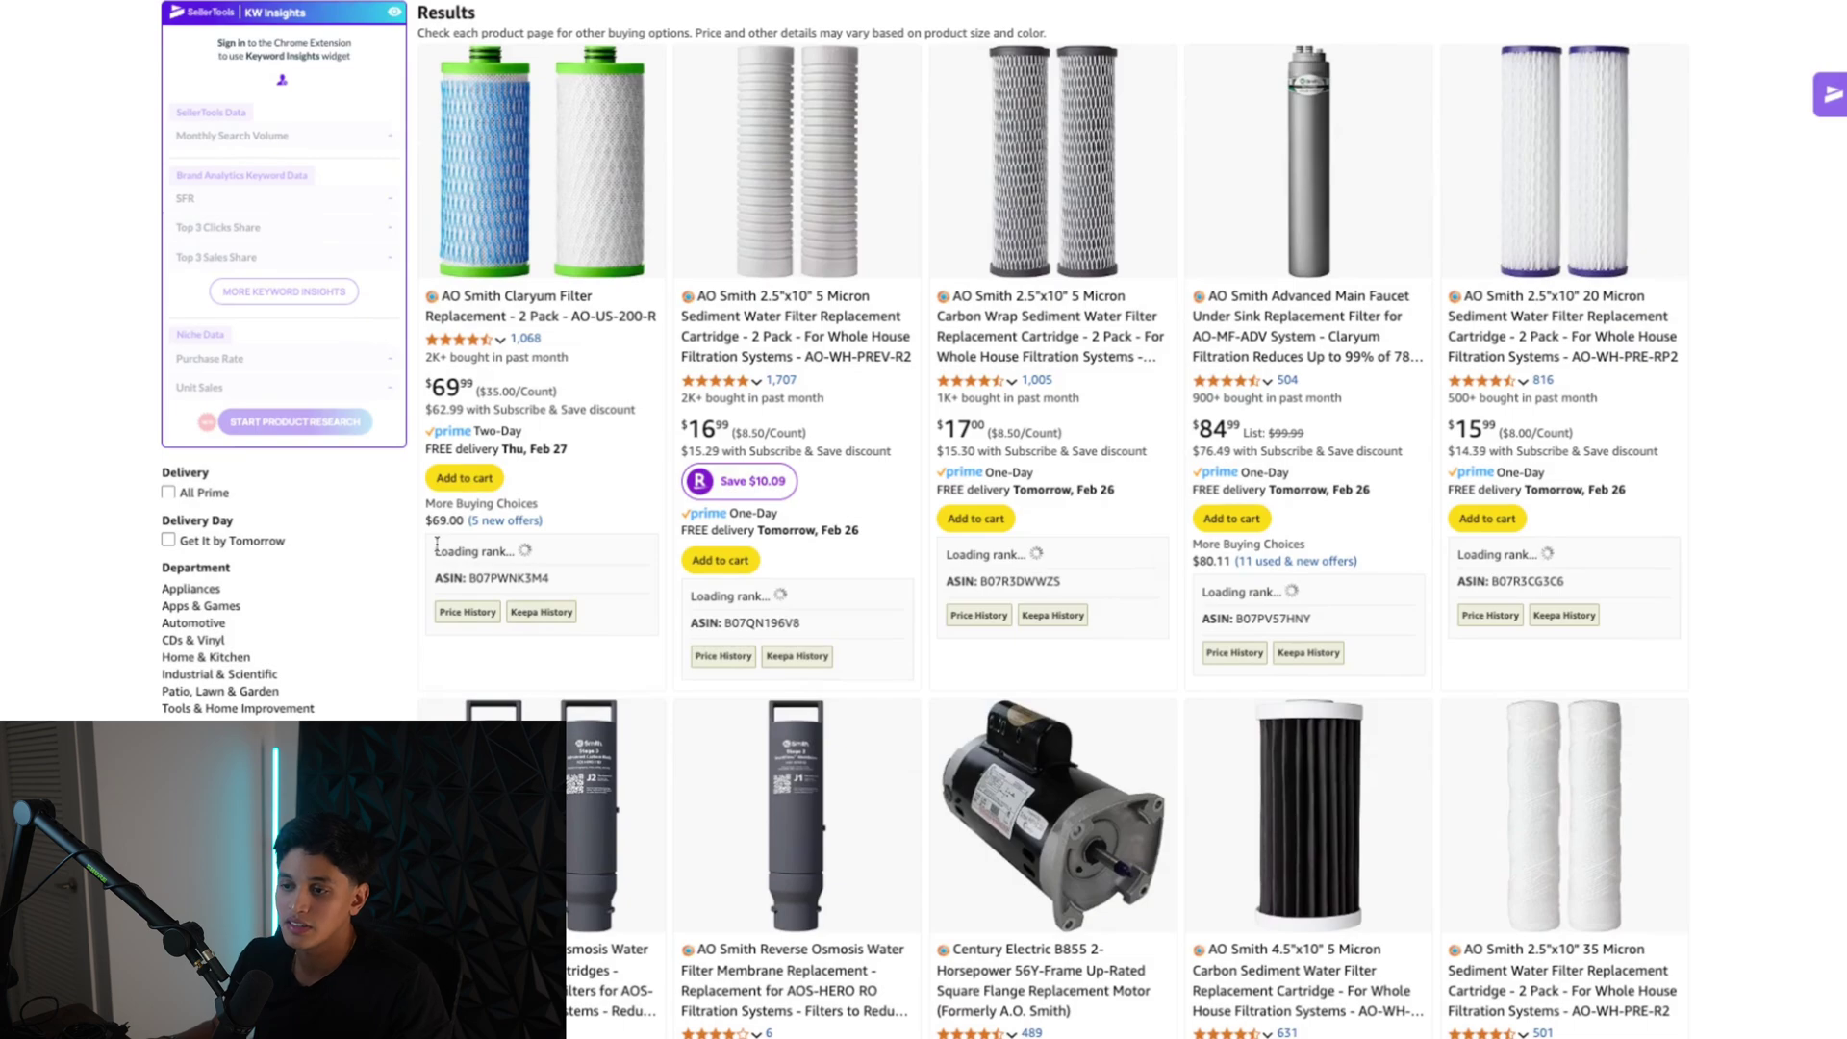
drag(437, 544, 531, 552)
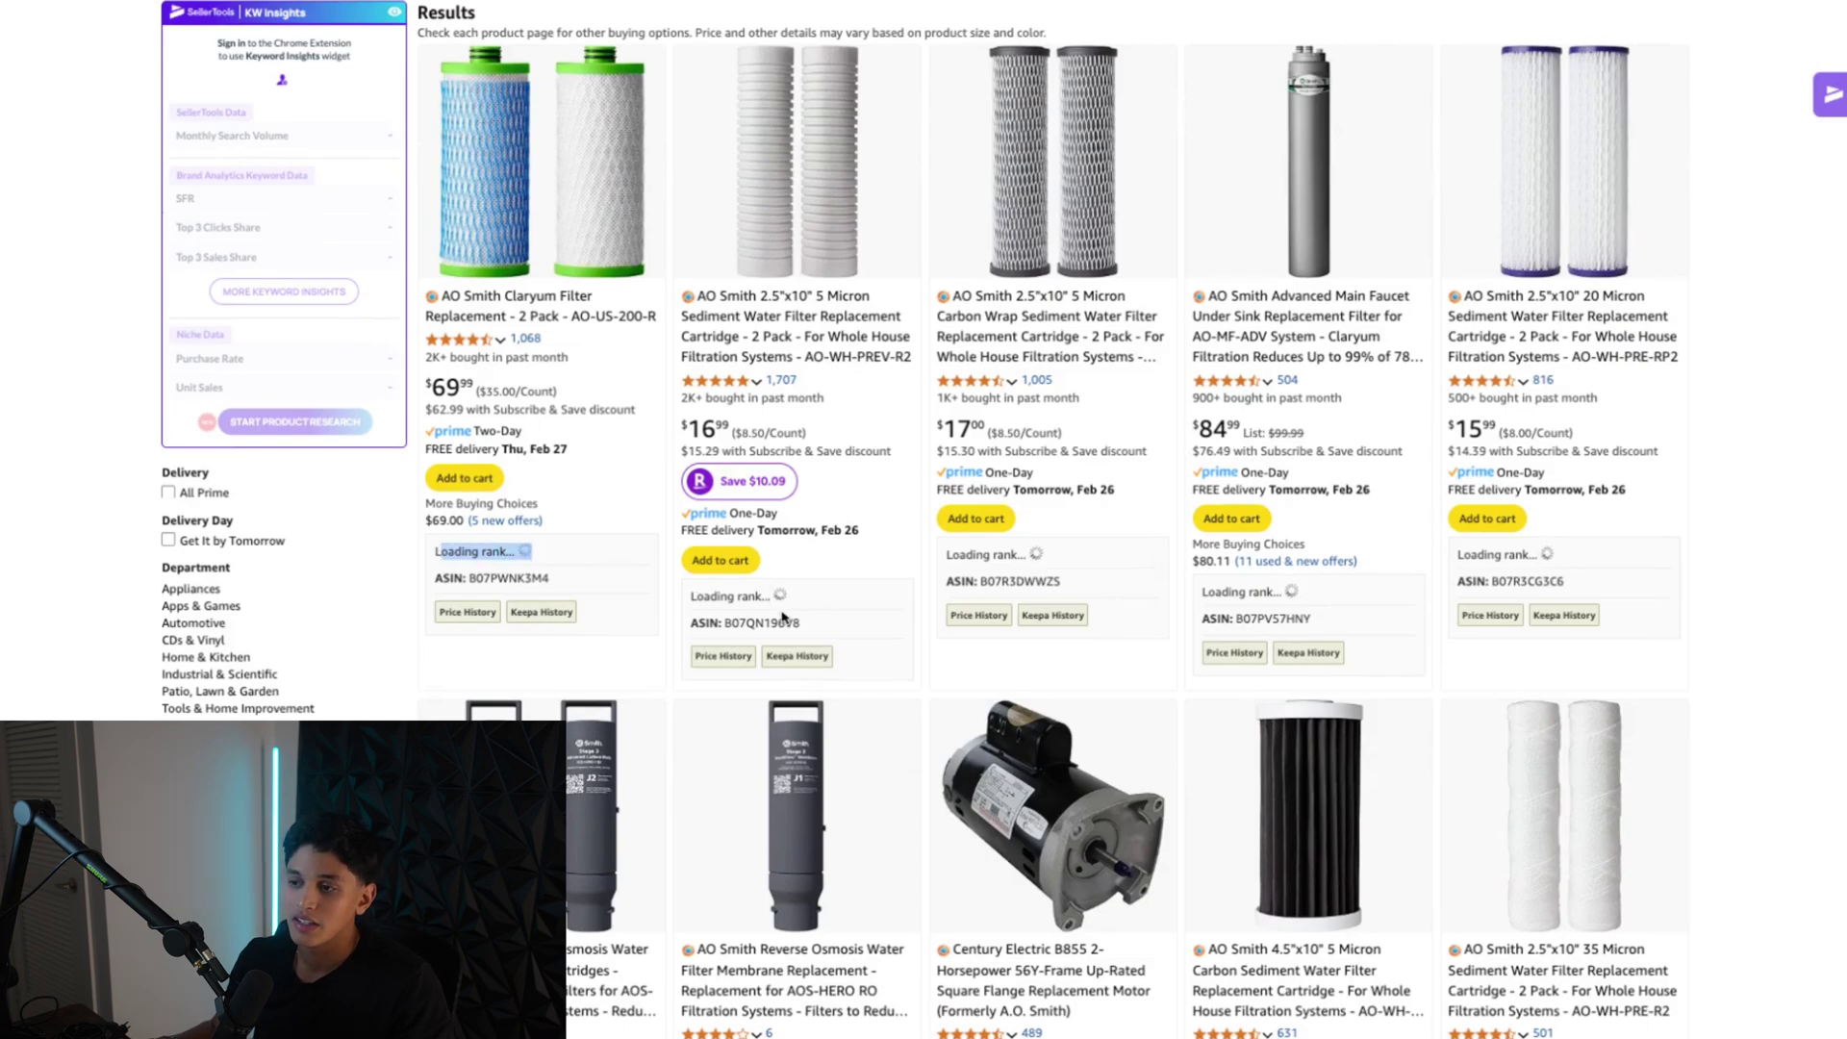
mouse_move(539, 302)
scroll(662, 693, down, 5)
scroll(662, 694, up, 4)
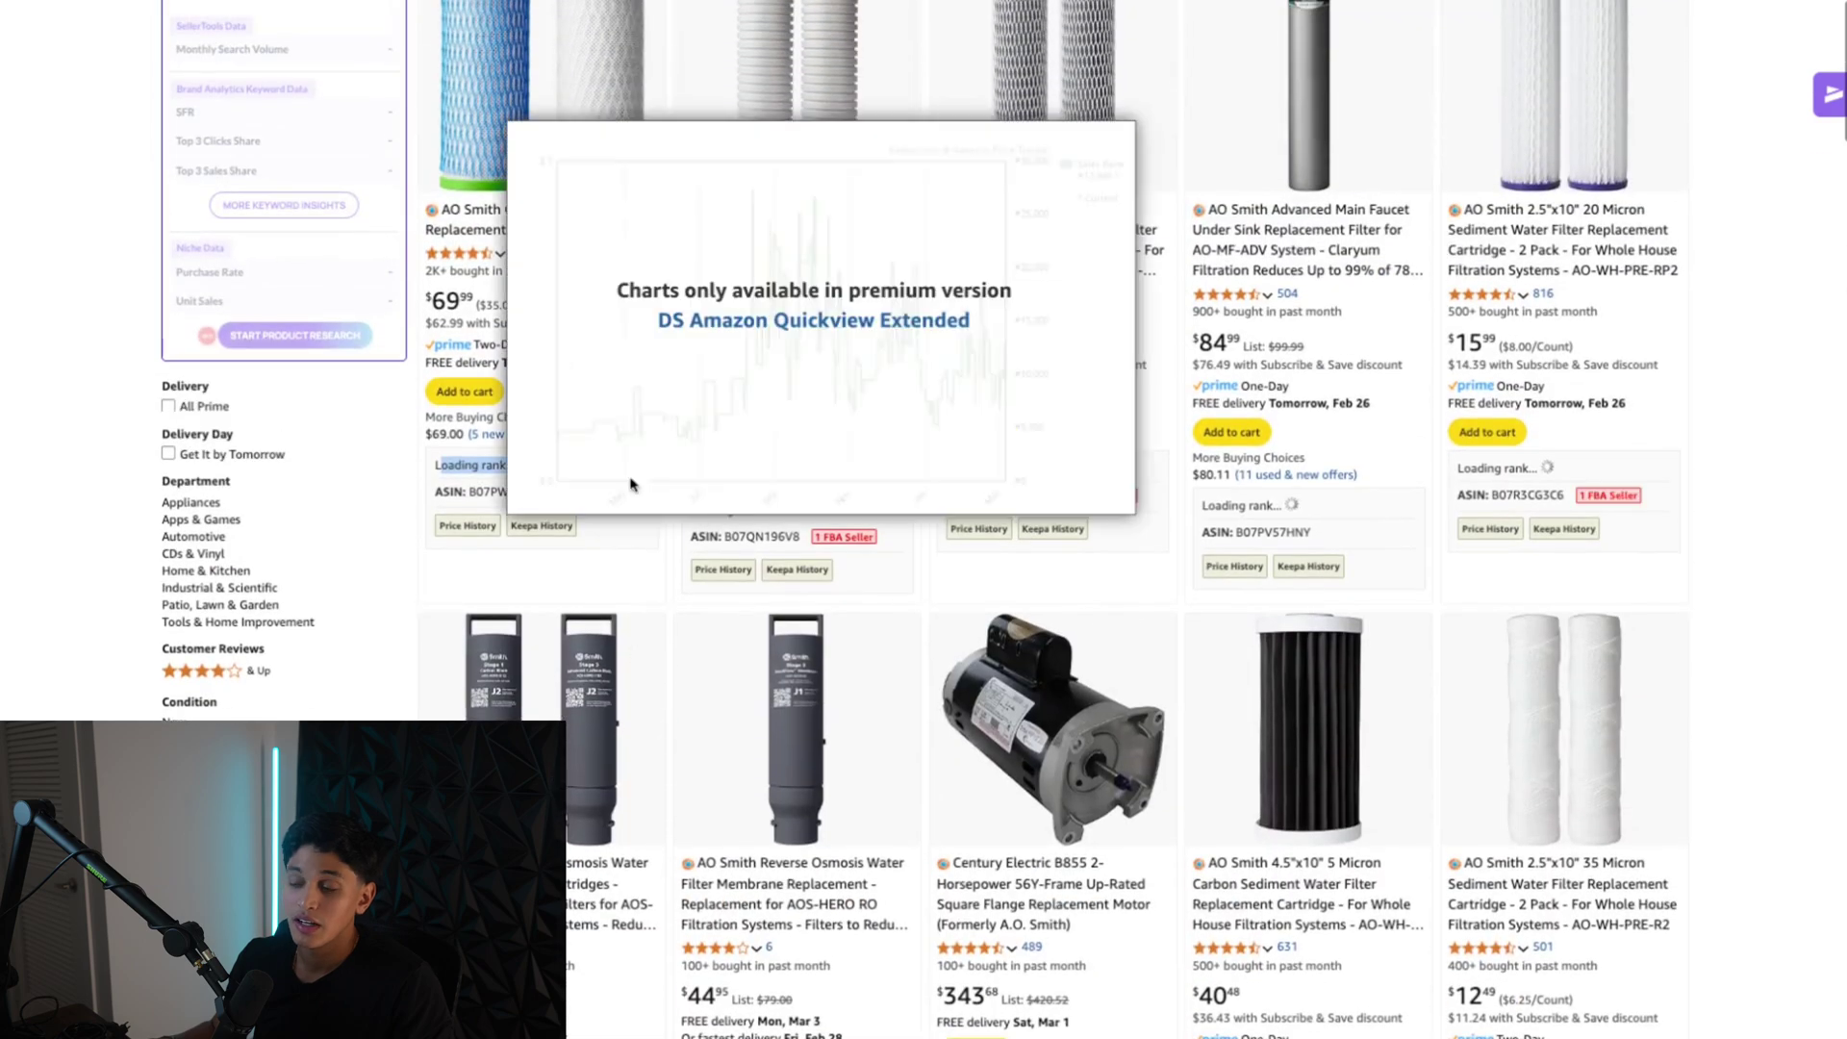
scroll(1371, 676, up, 3)
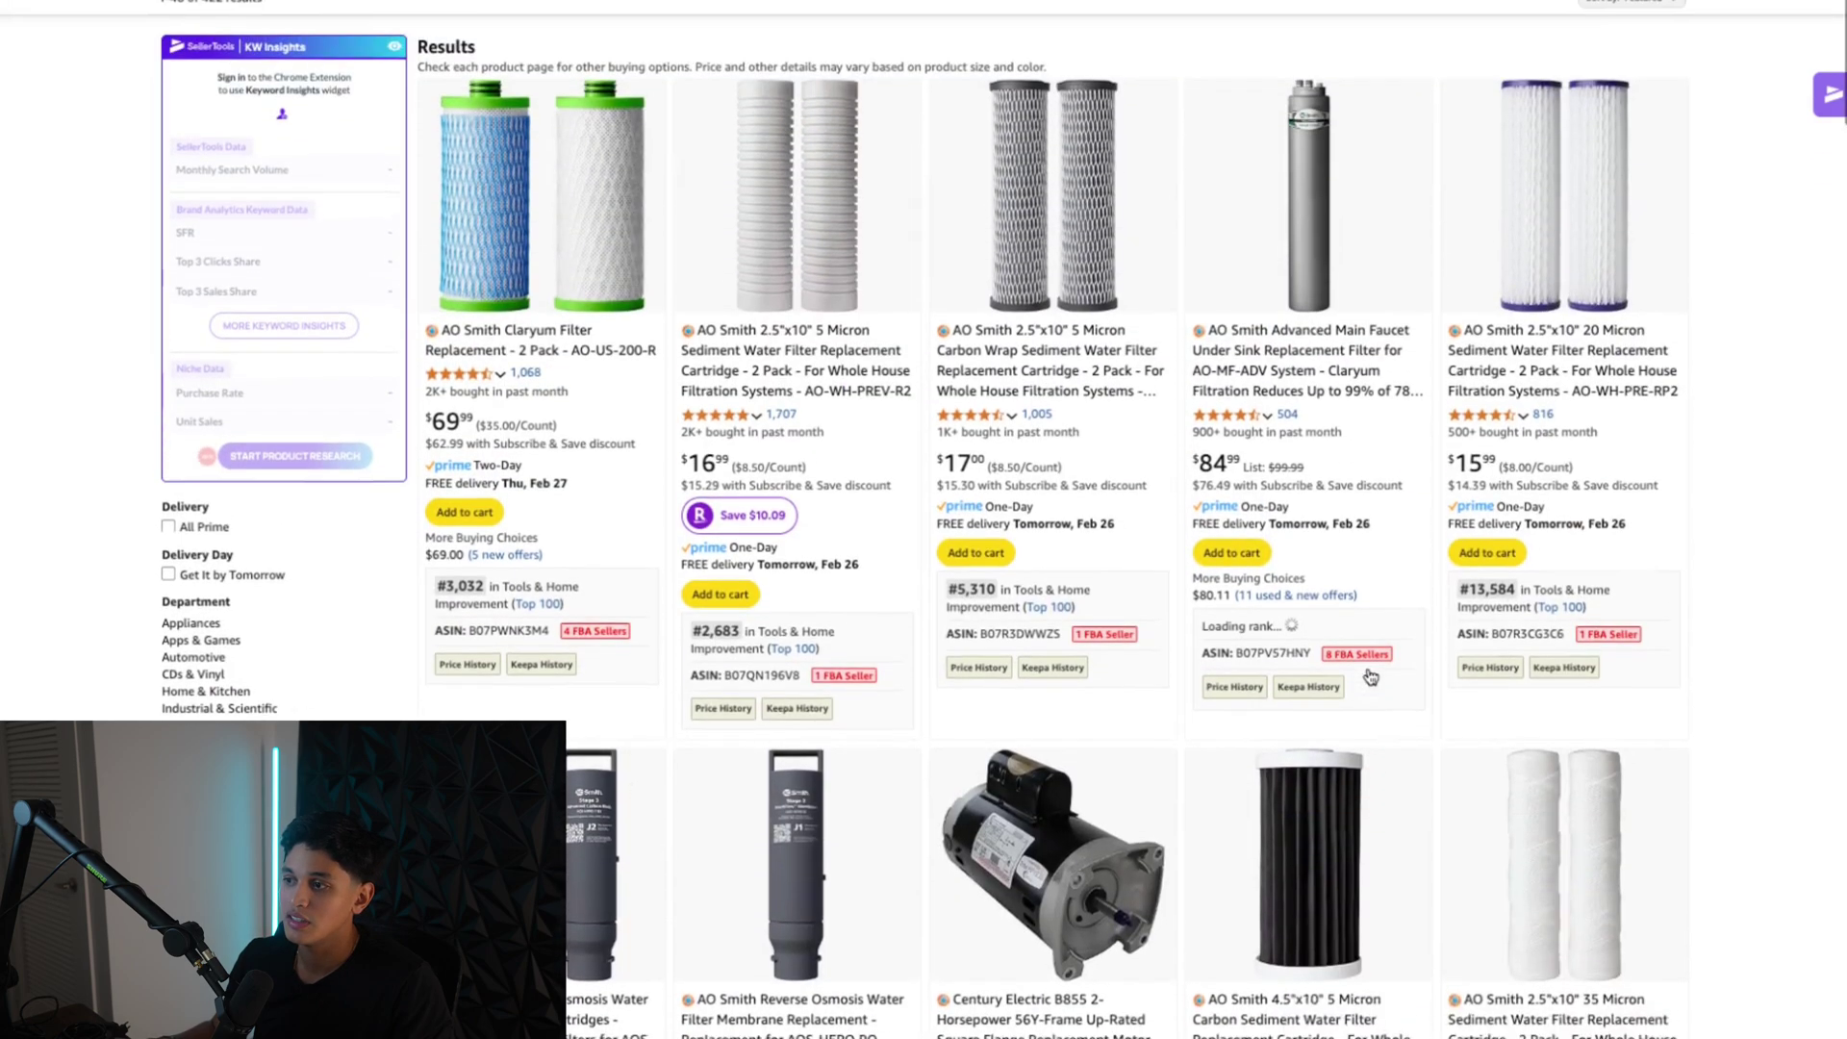
Preview the Keepa charts of several AO Smith products, including the Claryum 2-pack and the Advanced Main Faucet replacement filter
mouse_move(481, 368)
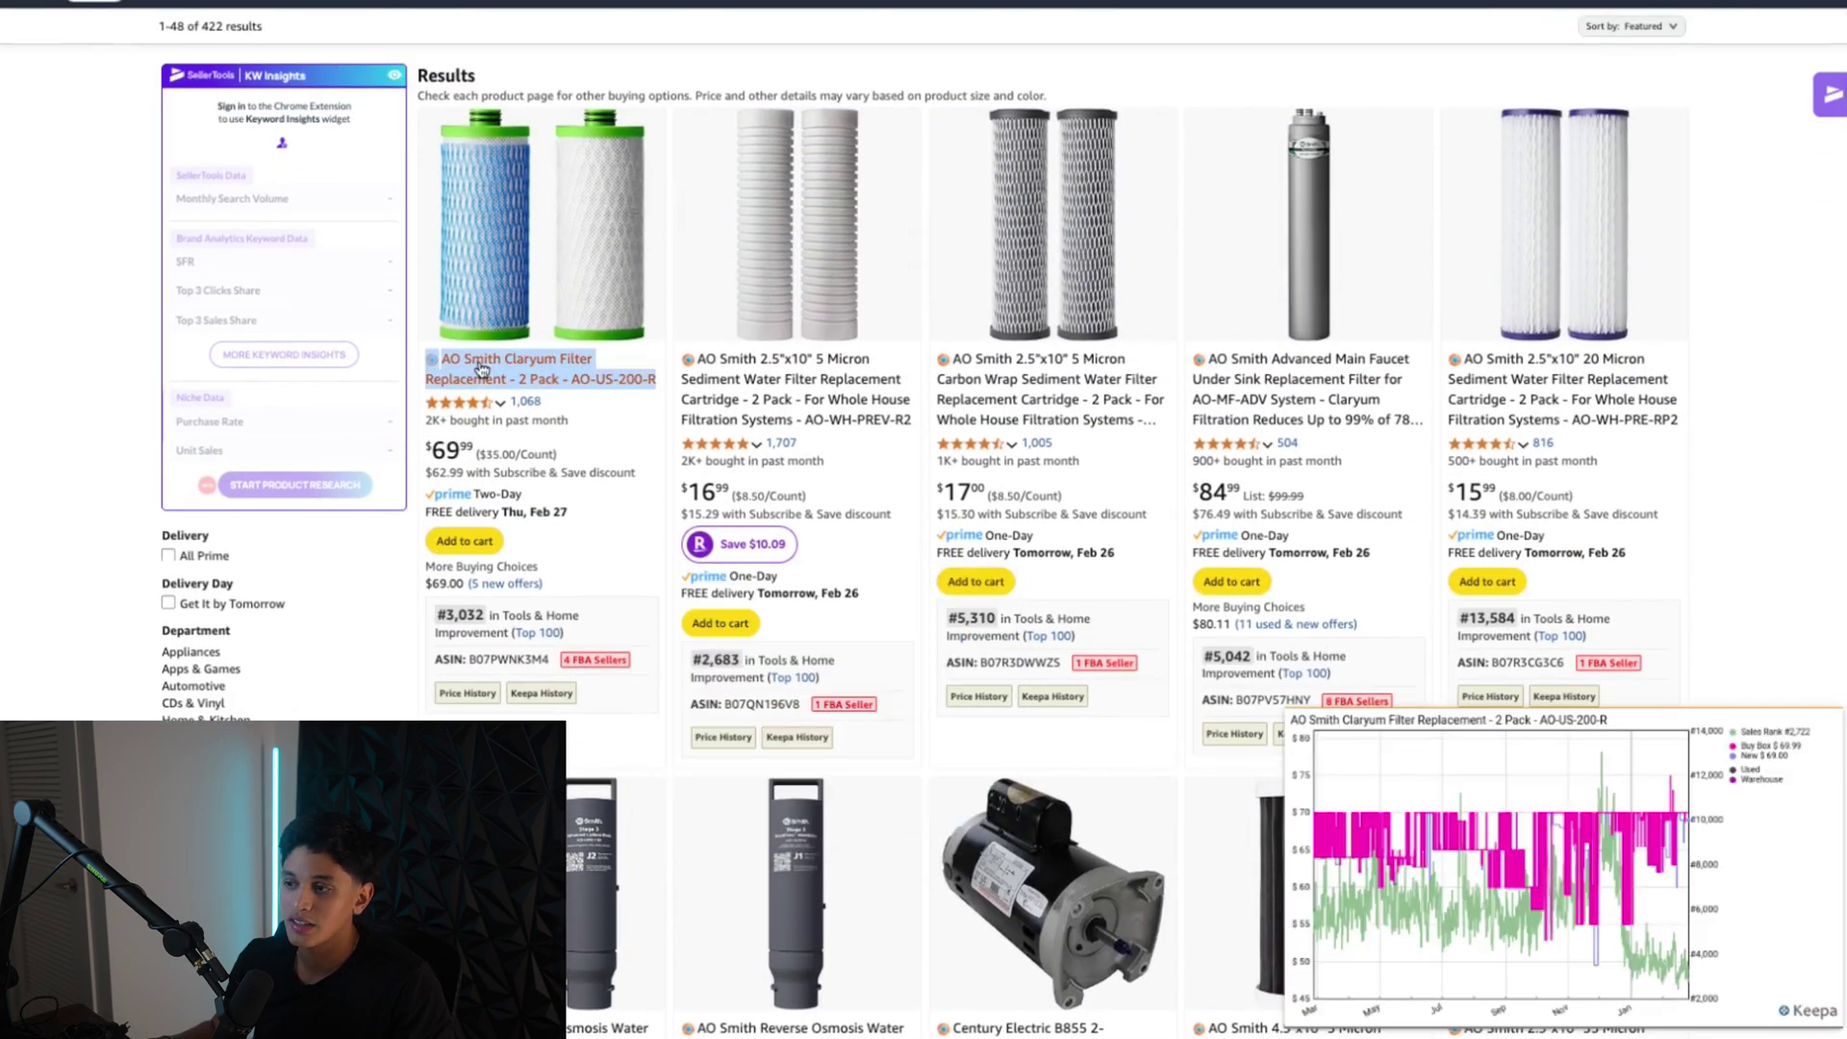
mouse_move(1303, 388)
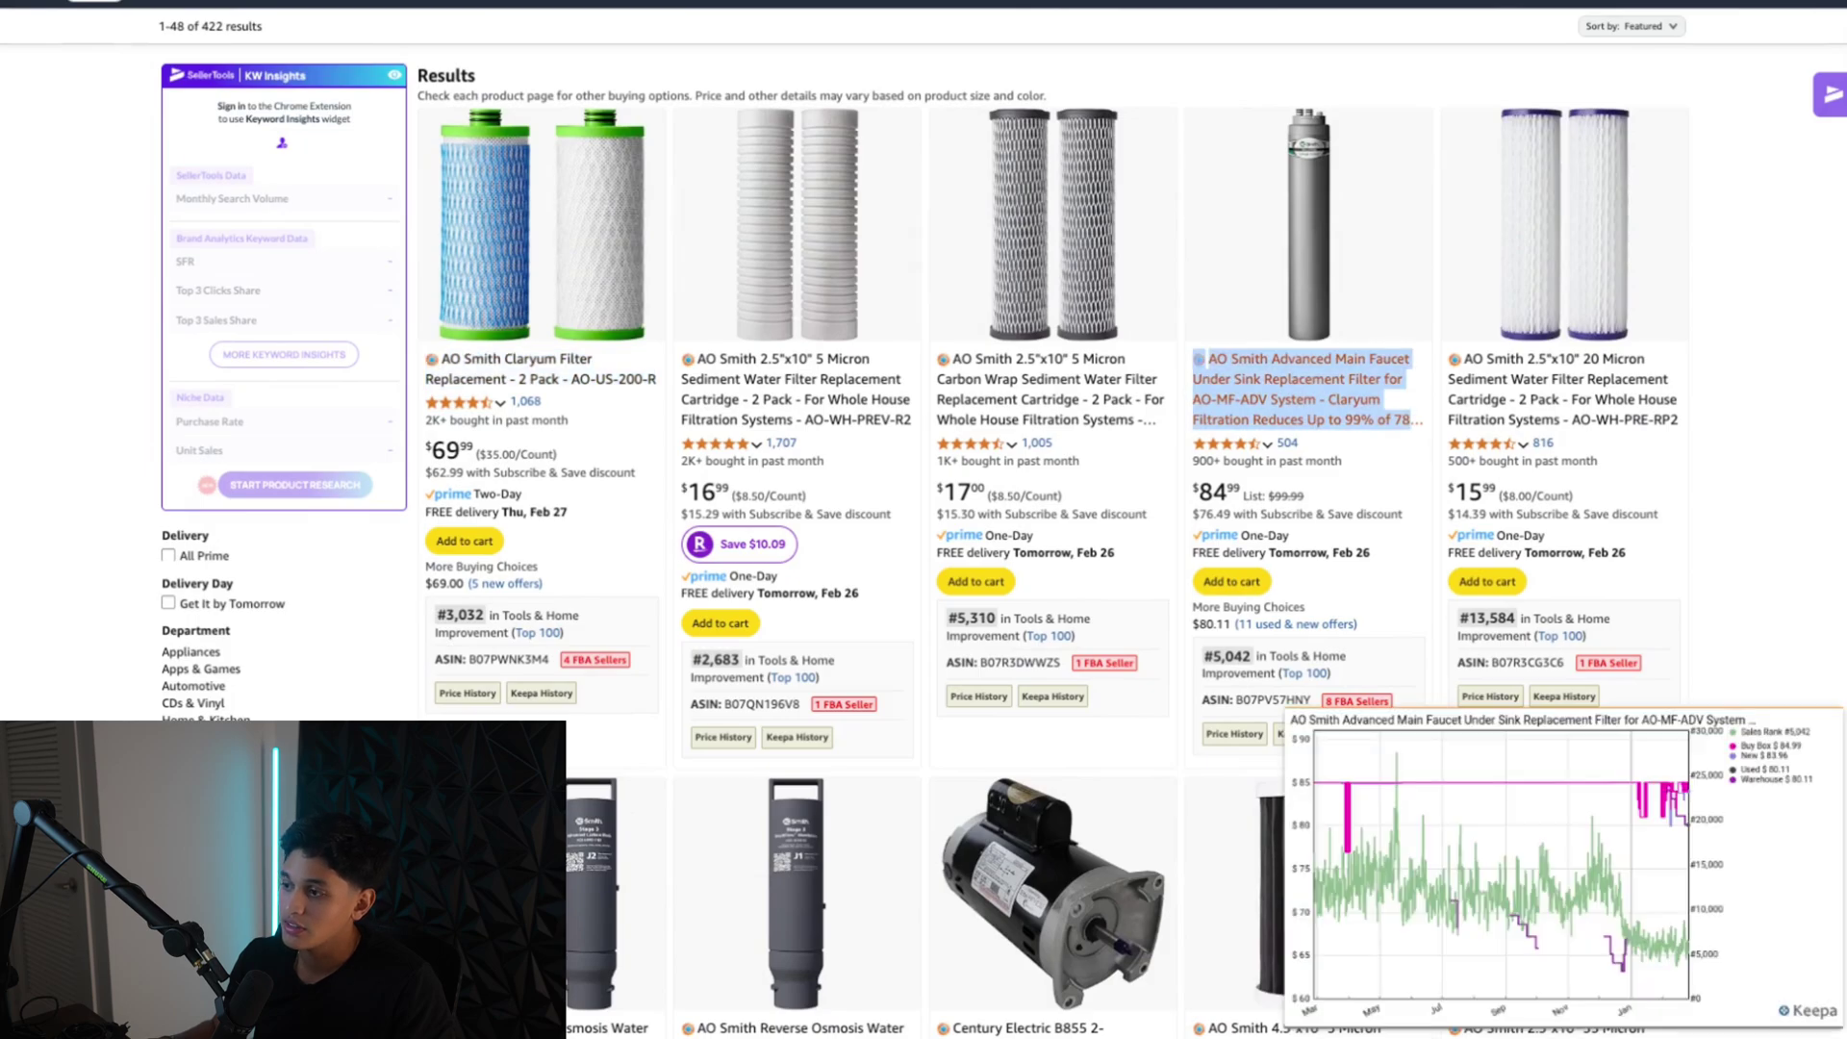
scroll(1000, 520, down, 8)
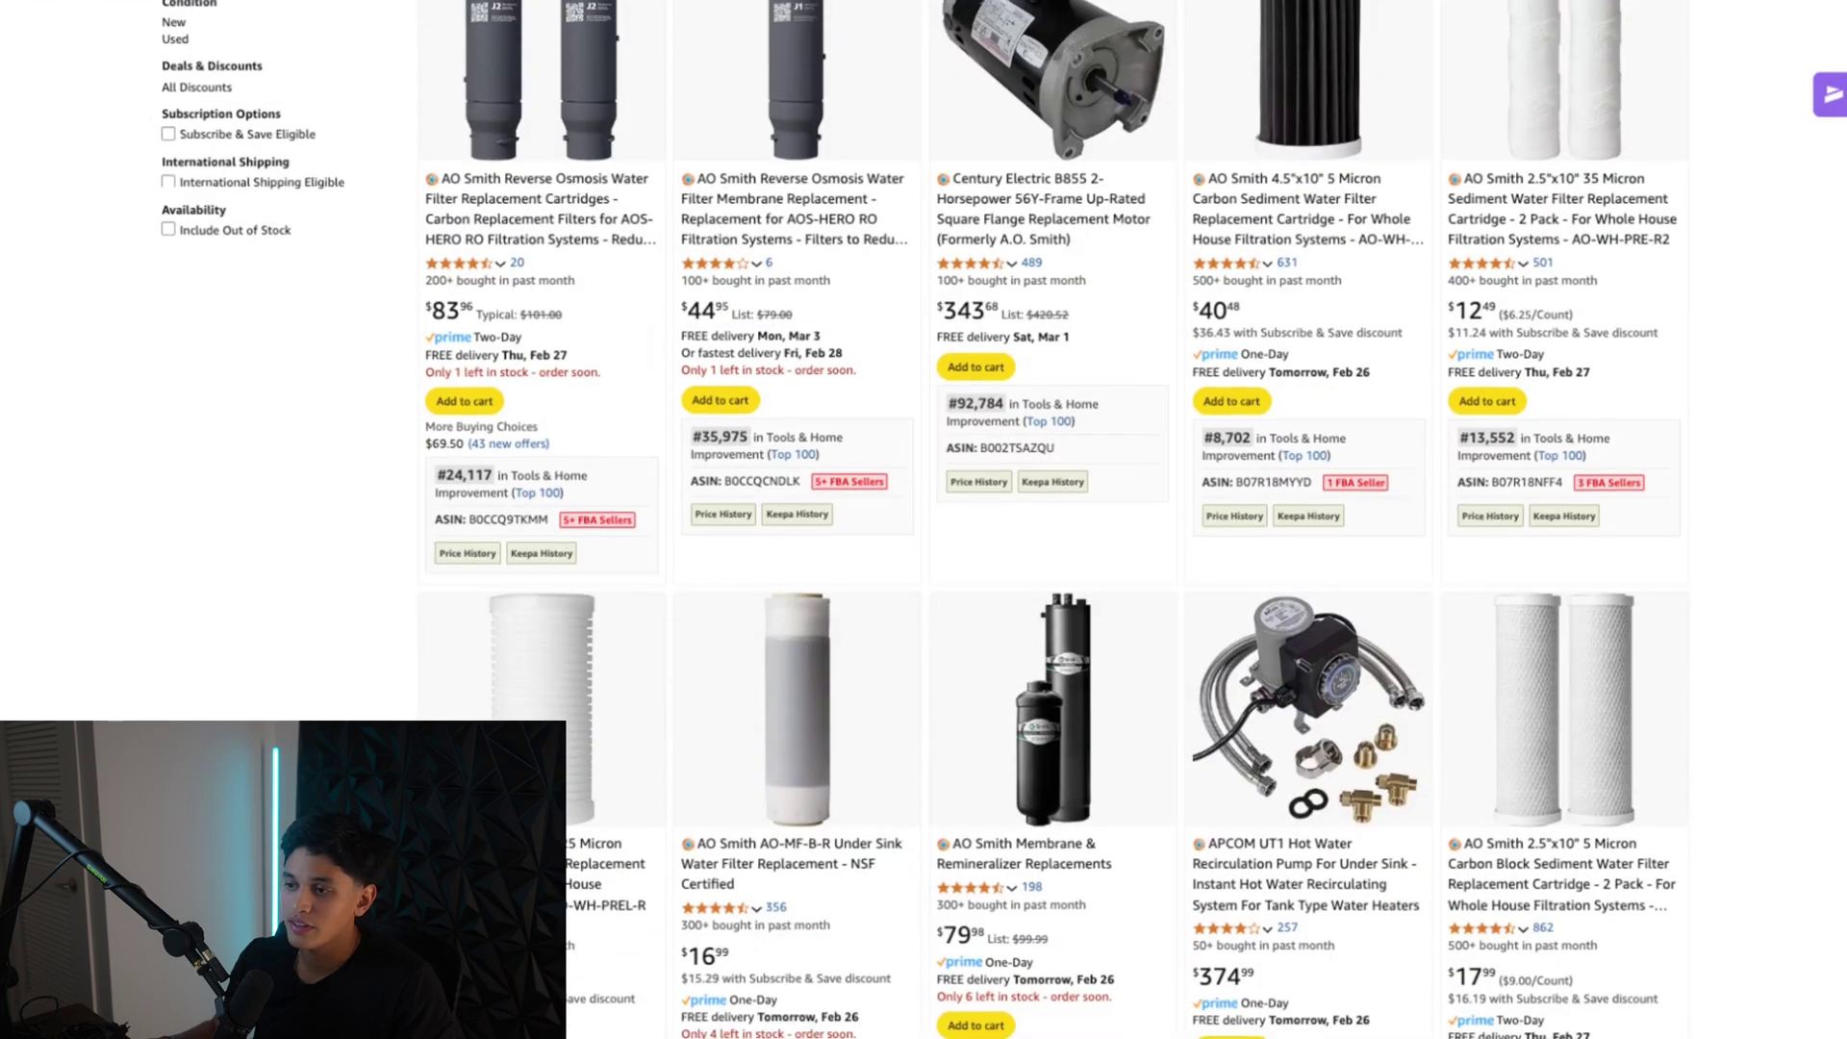
scroll(1001, 519, up, 1)
mouse_move(1289, 241)
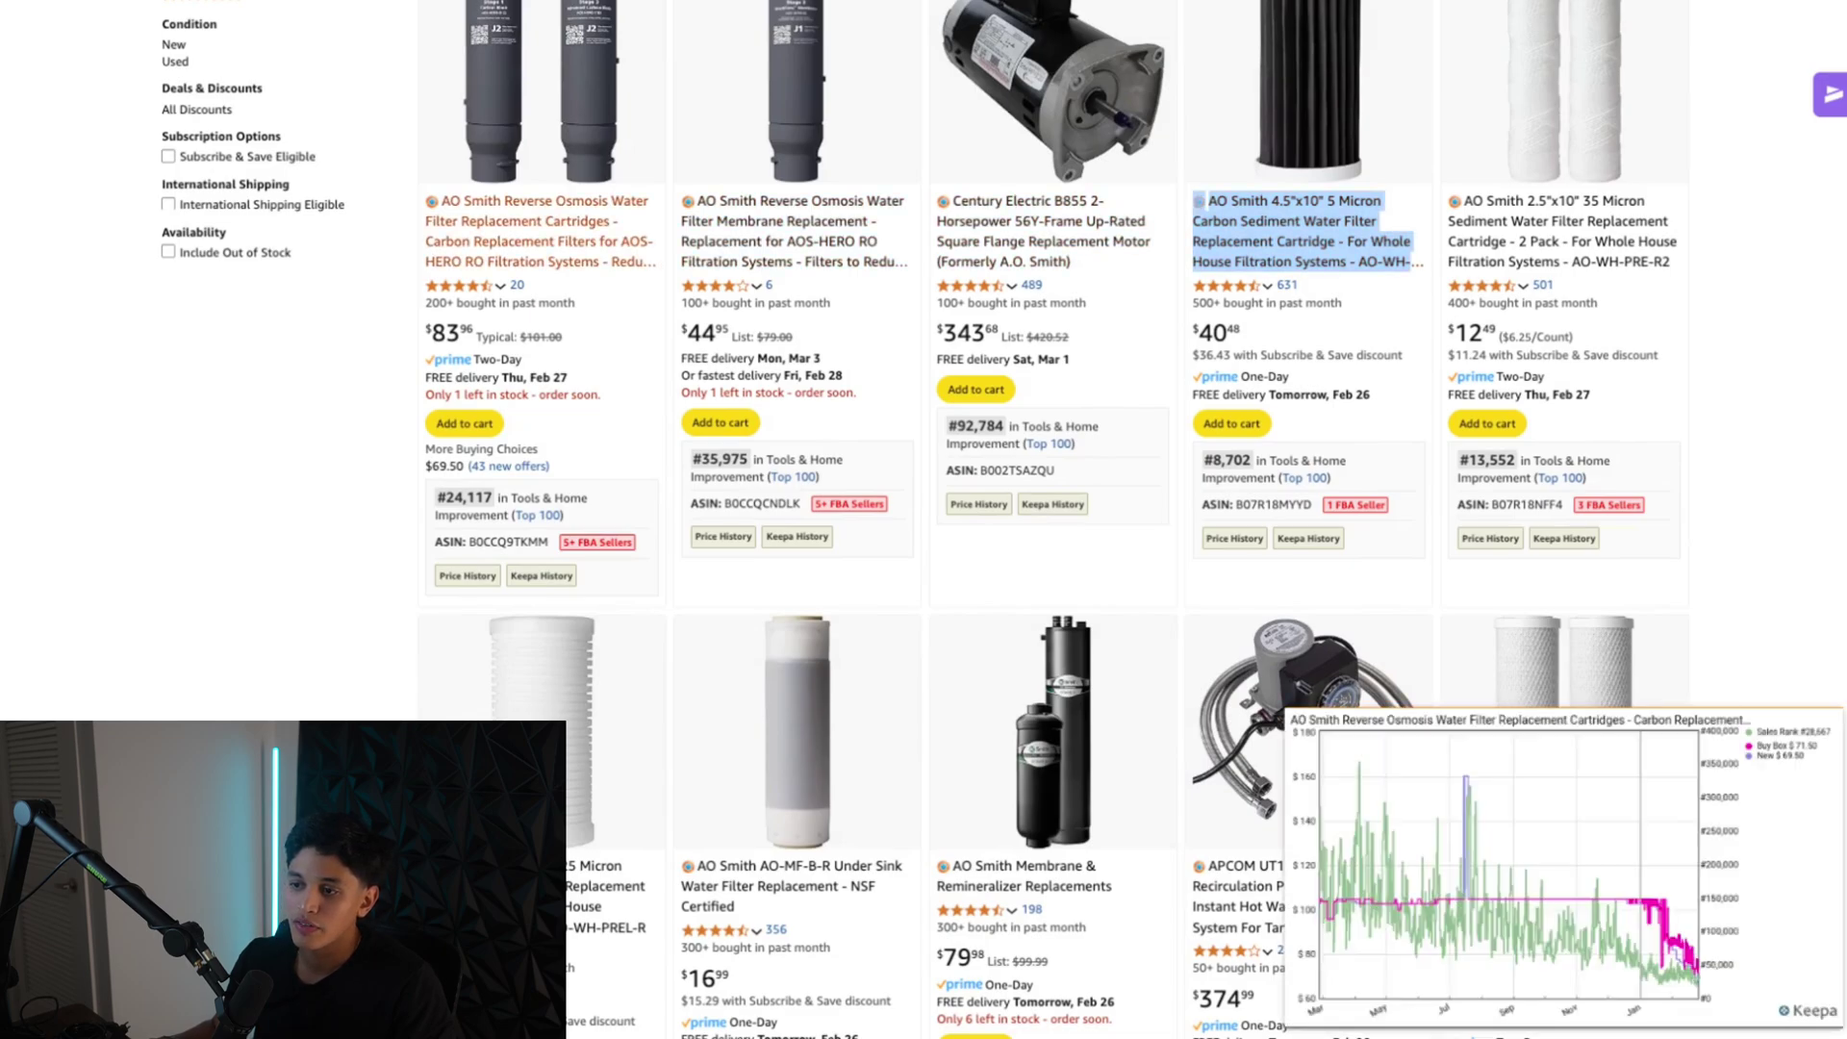
Open the AO Smith Claryum Filter Replacement 2-pack listing and examine its Keepa price history and live seller offers
scroll(918, 519, up, 10)
click(508, 446)
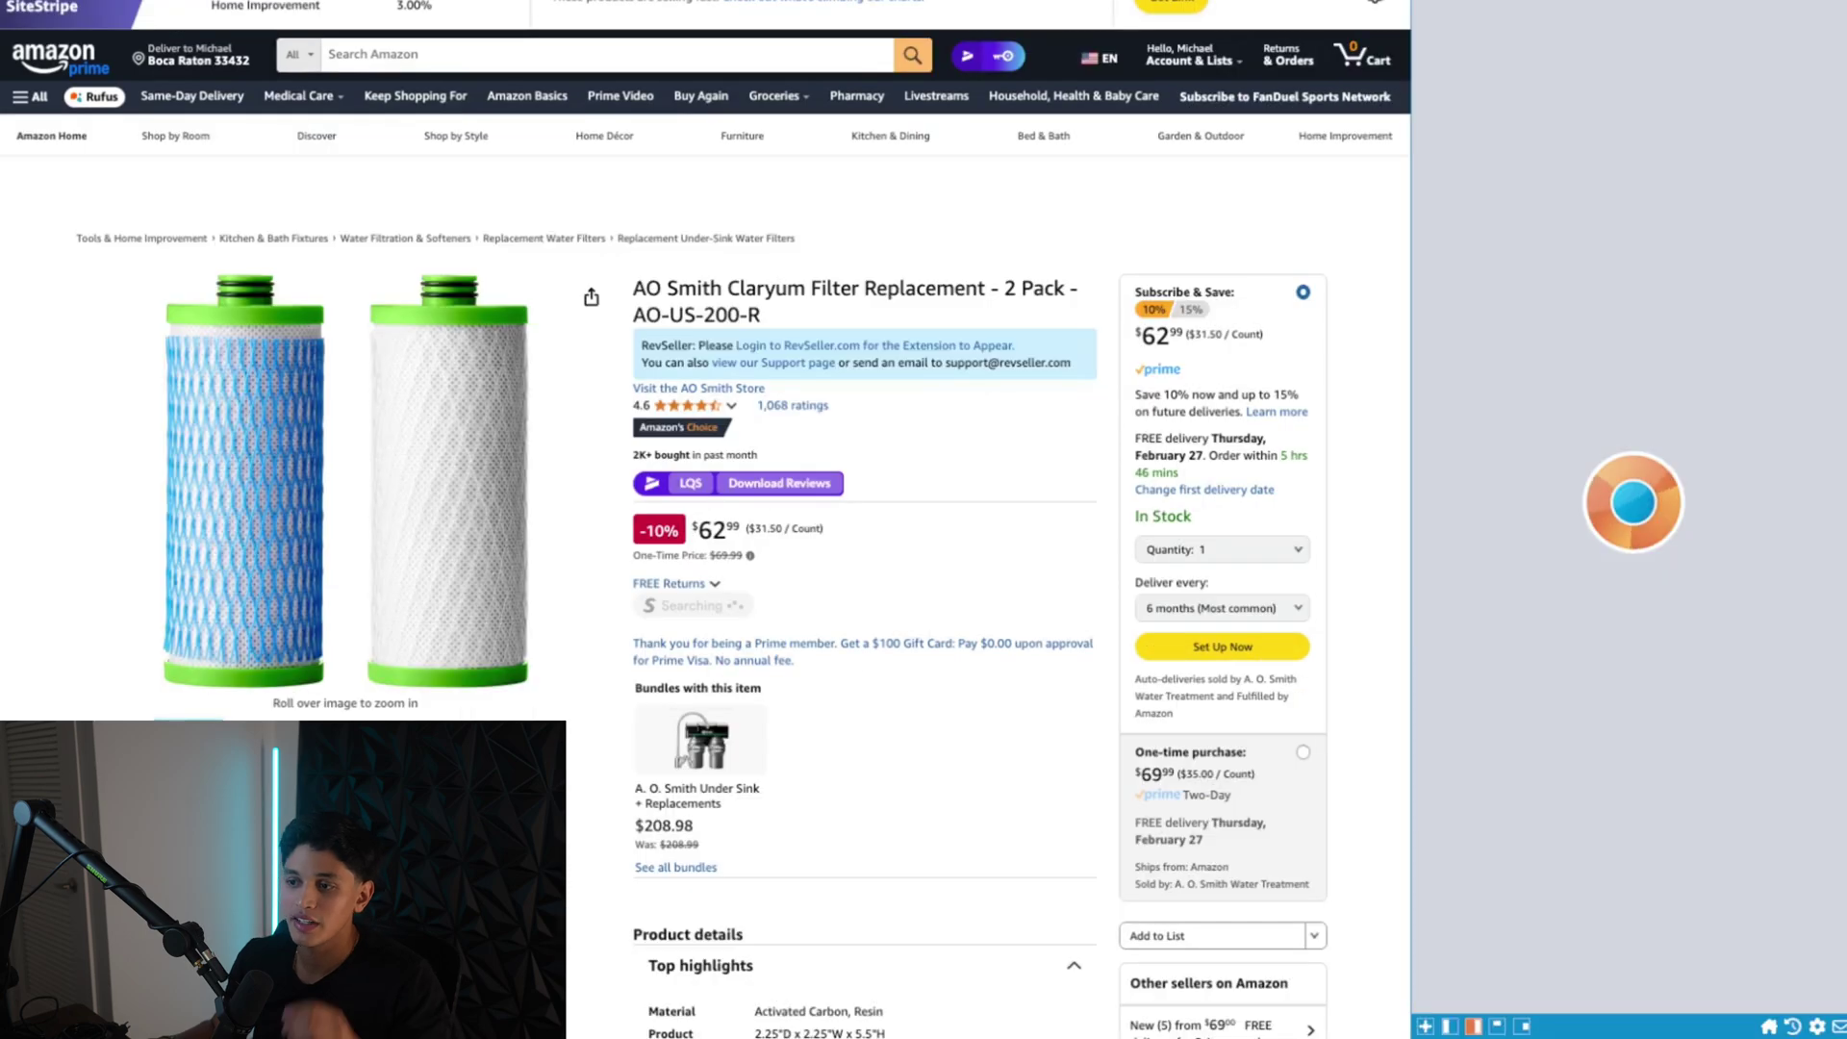
scroll(866, 519, down, 5)
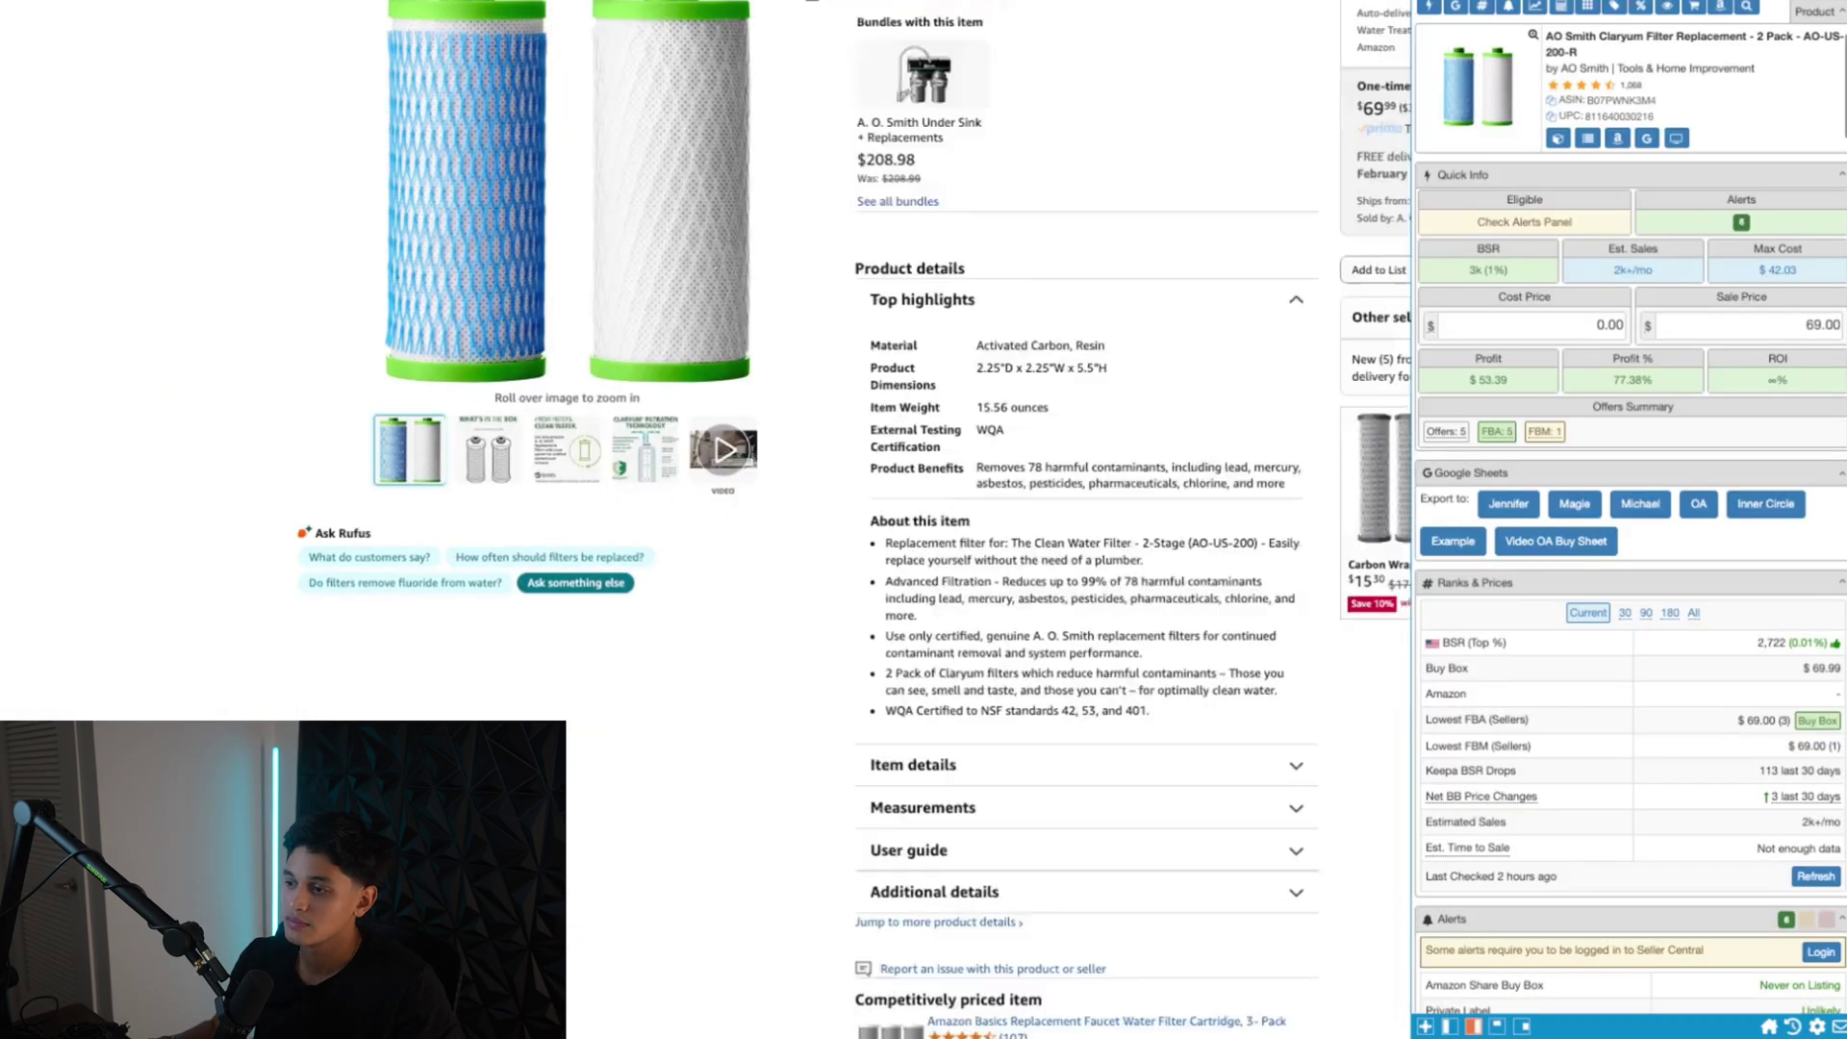
scroll(854, 520, down, 5)
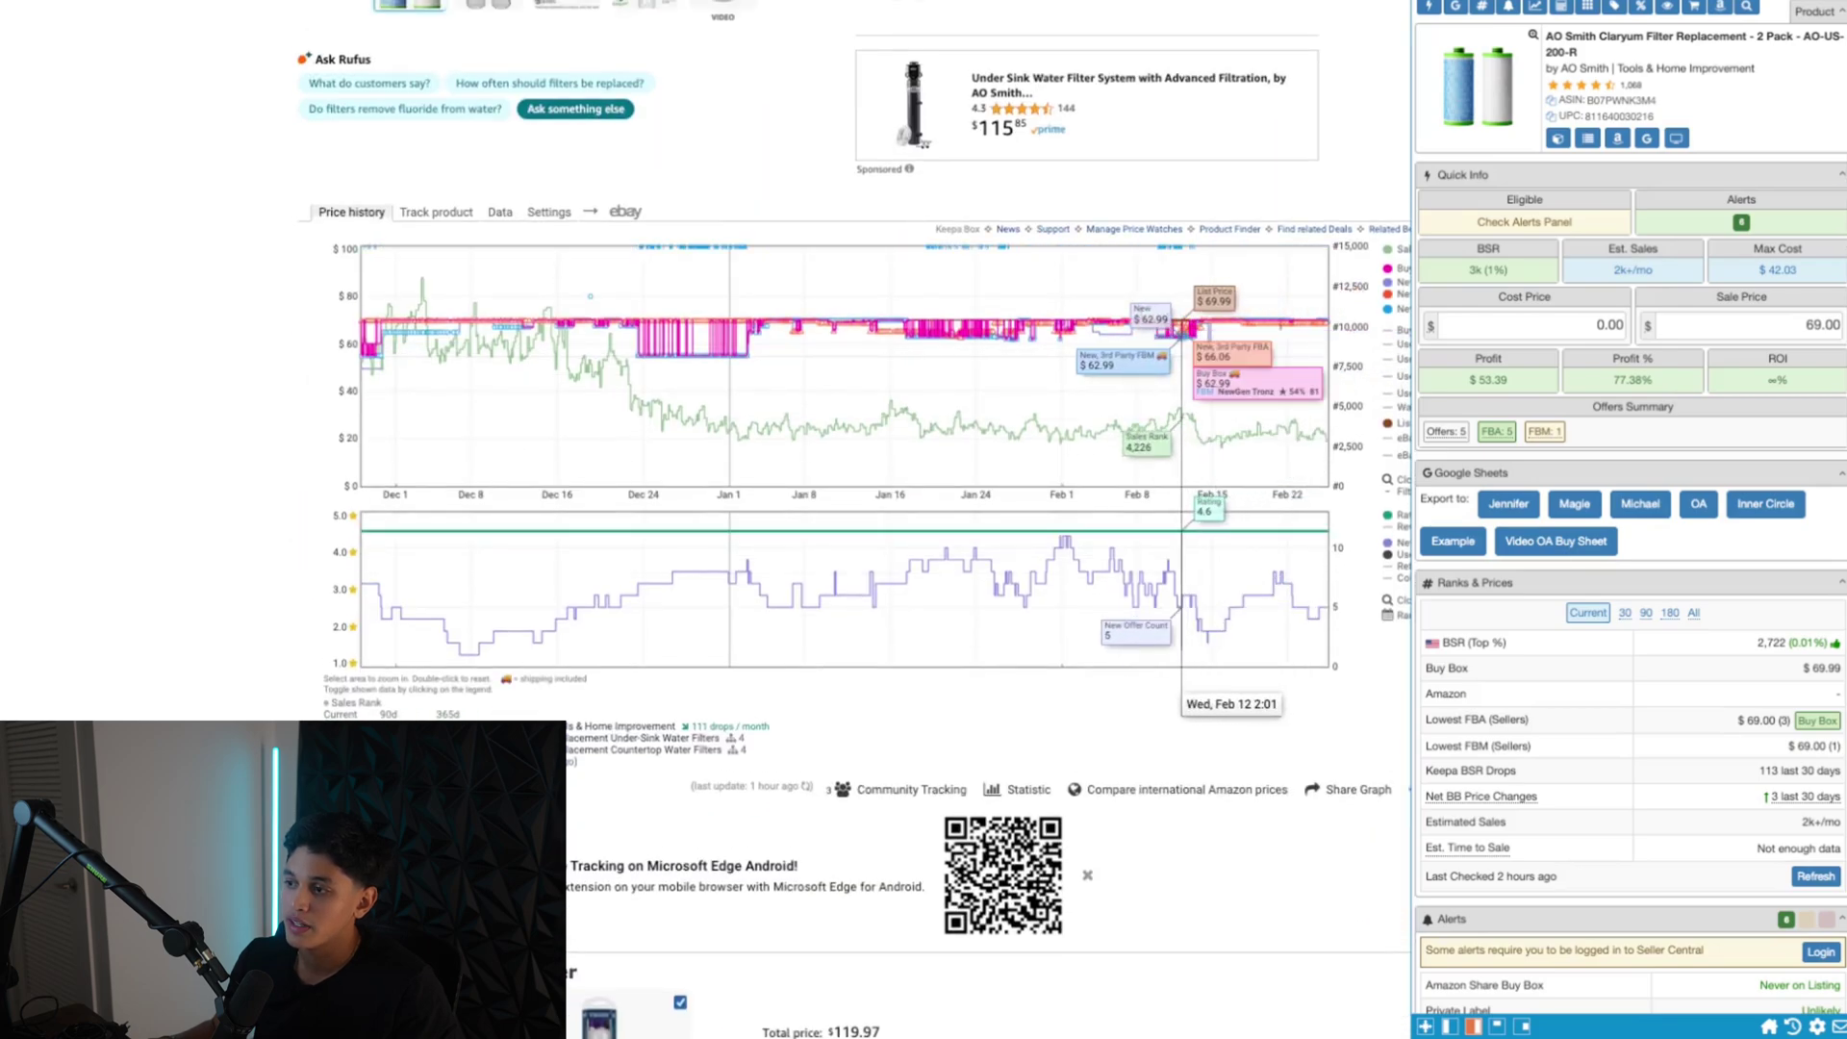
scroll(1670, 702, down, 10)
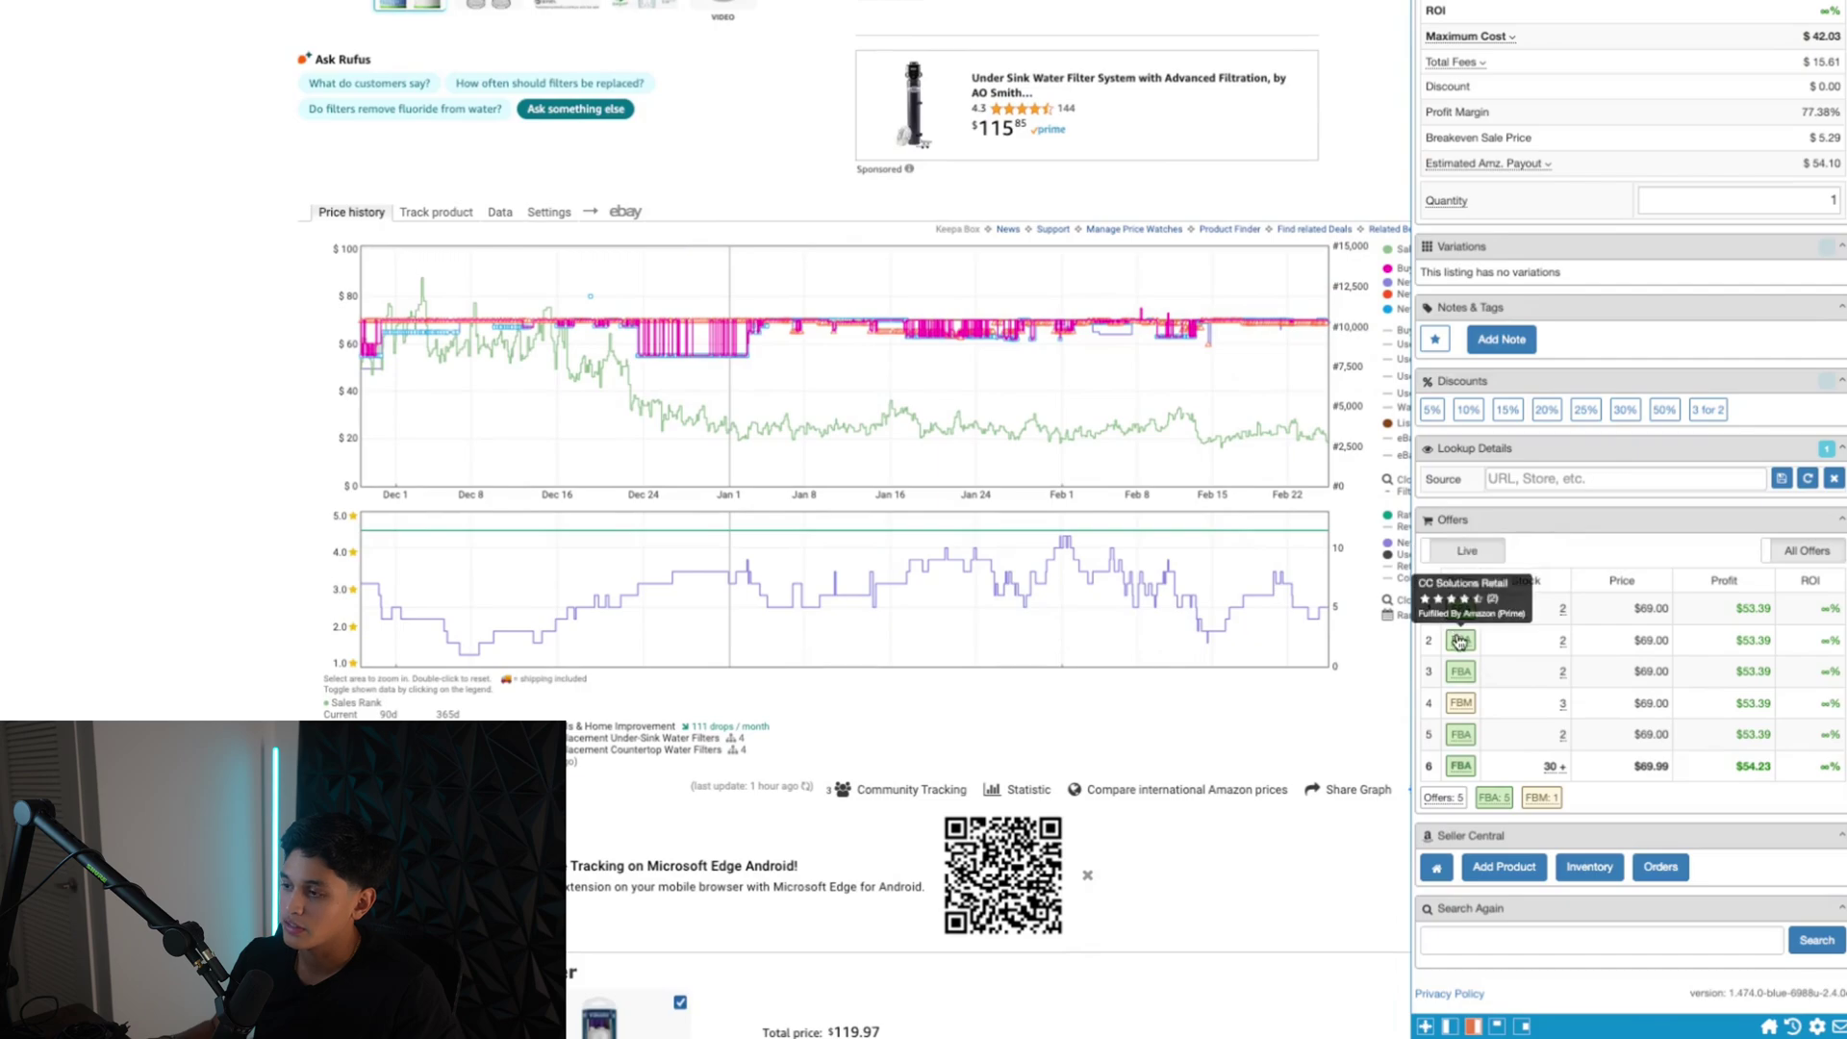
Show Keepa's Buy Box Statistics for the Claryum filter, keeping SAS Auto Analyze on, and sort the sellers by most recent win
click(492, 213)
click(570, 238)
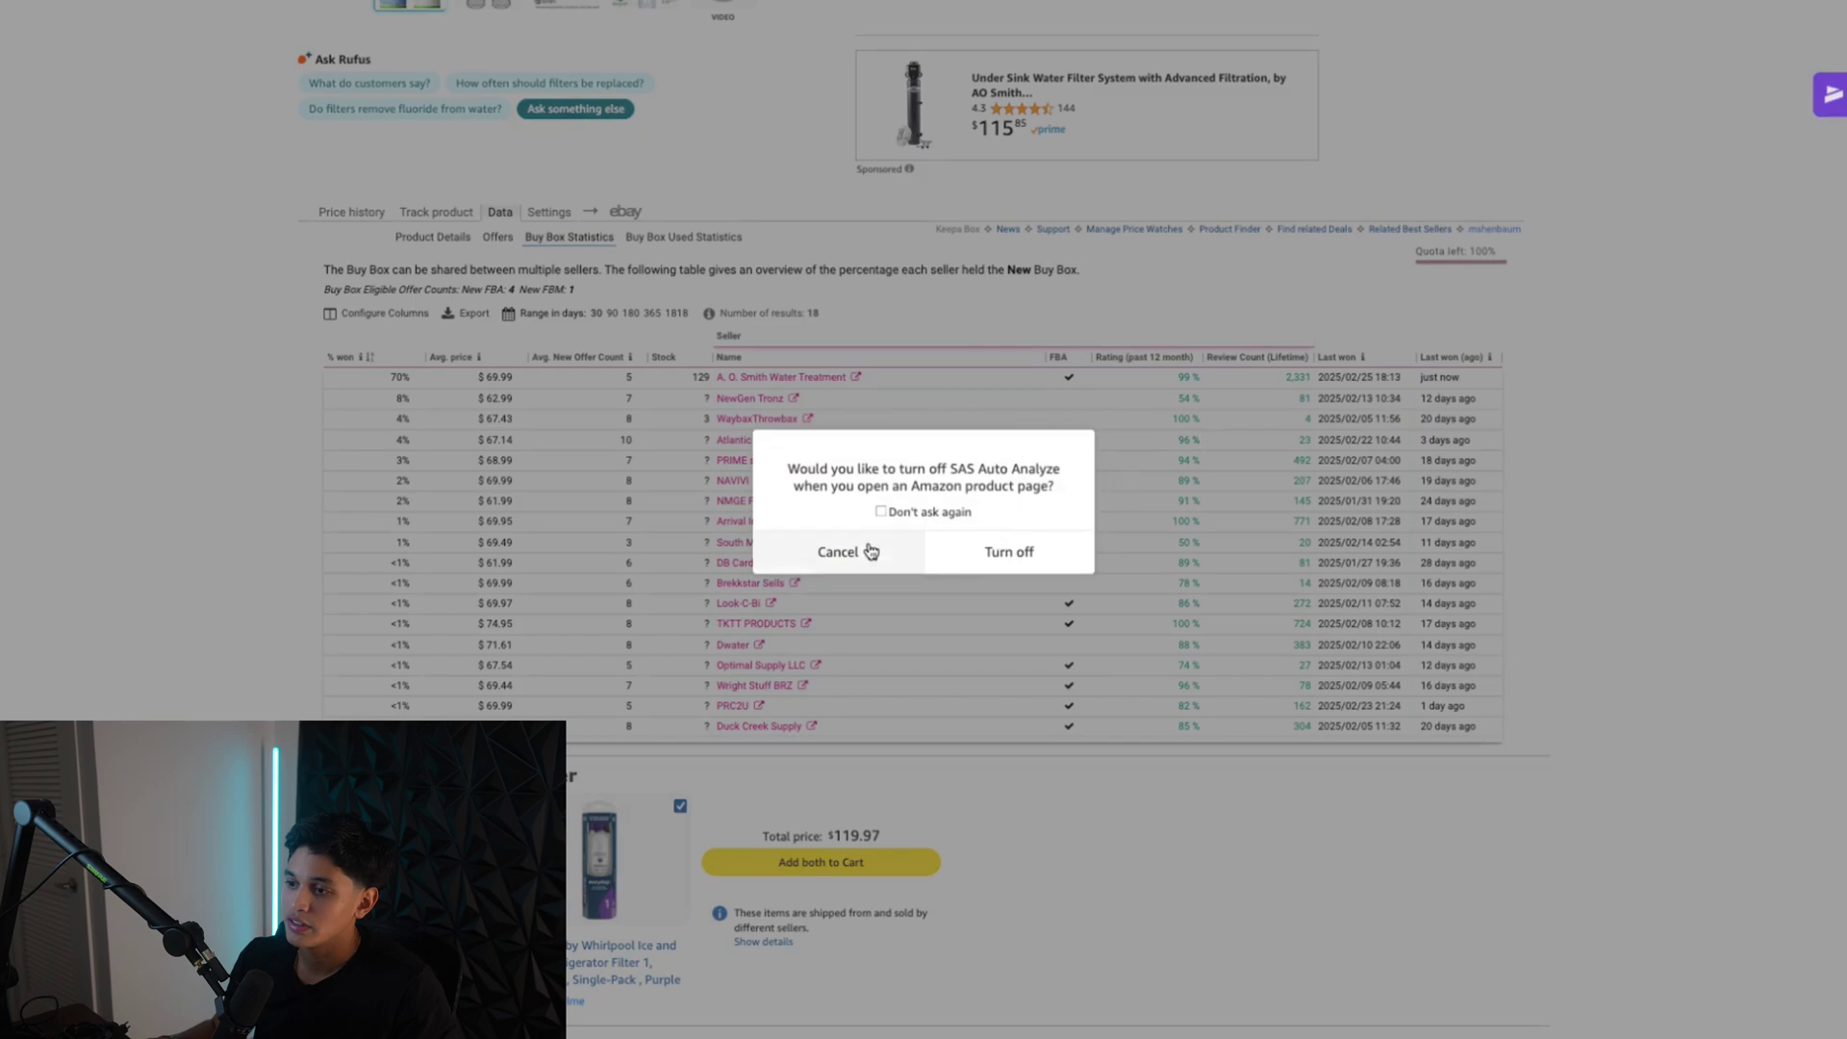
click(842, 549)
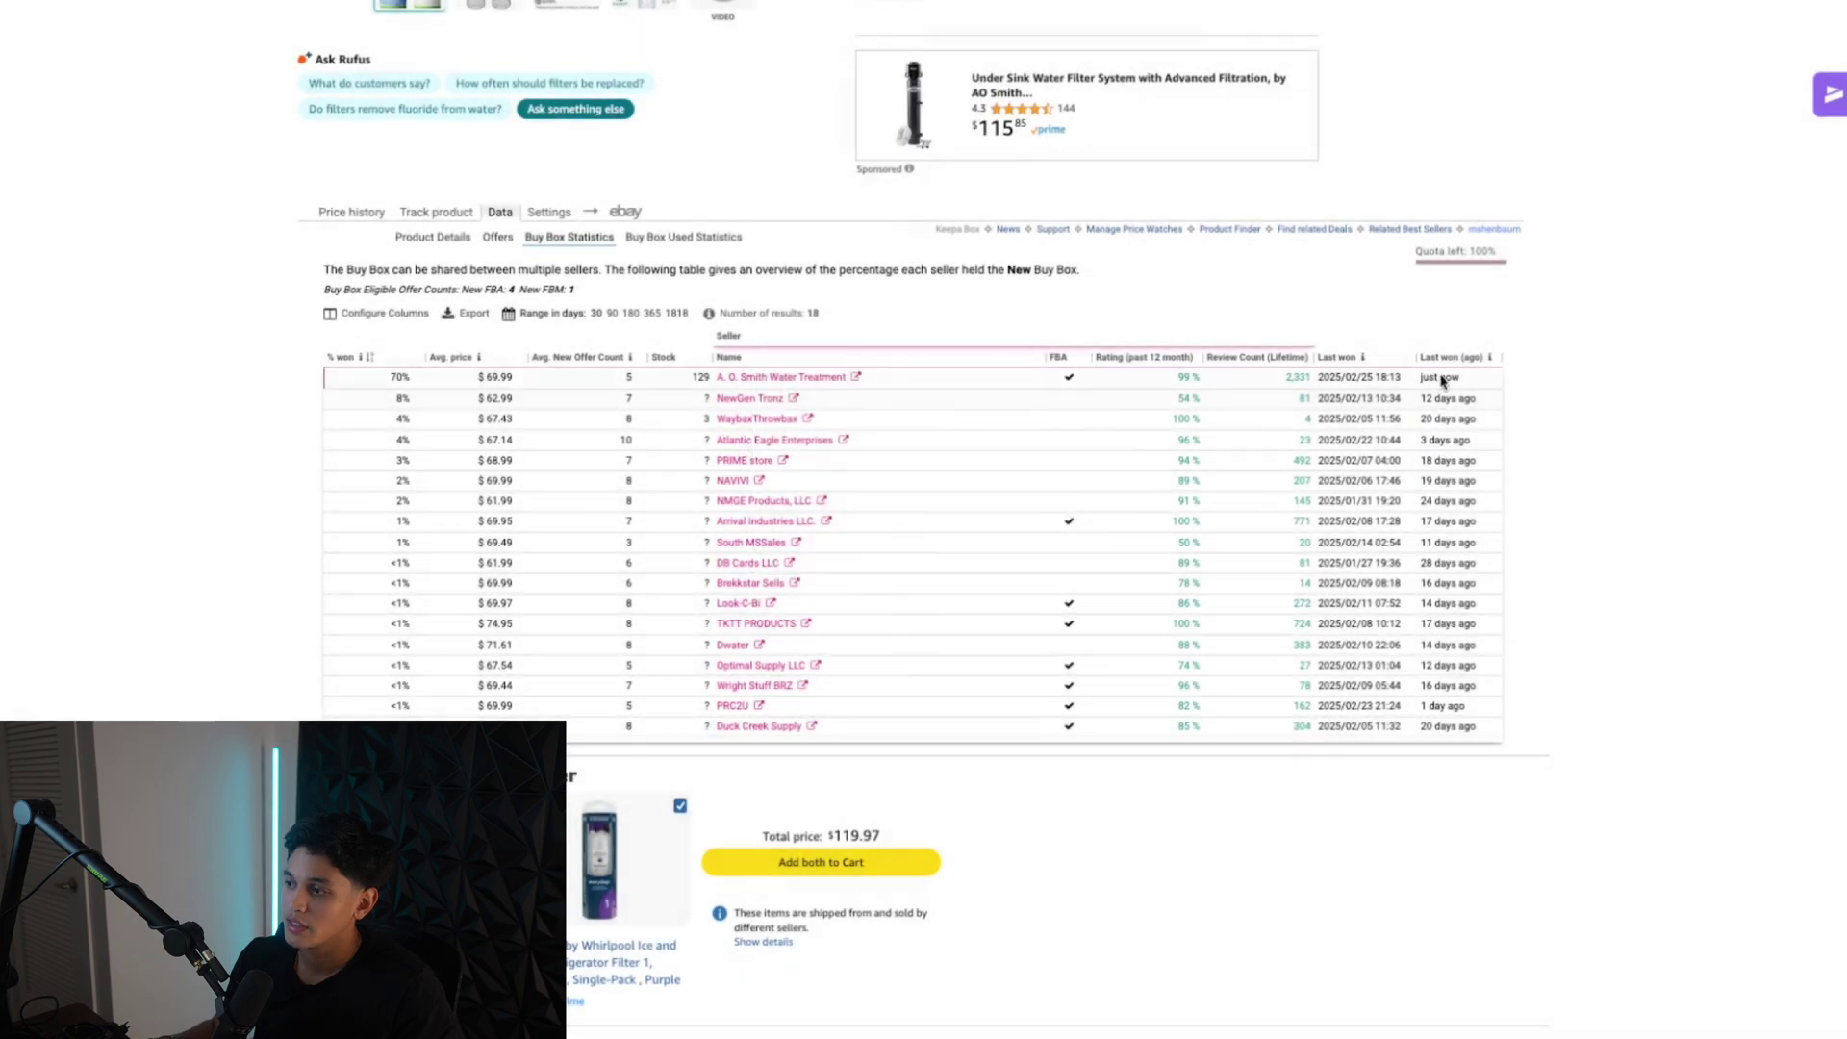
click(1451, 357)
click(1451, 357)
click(1451, 357)
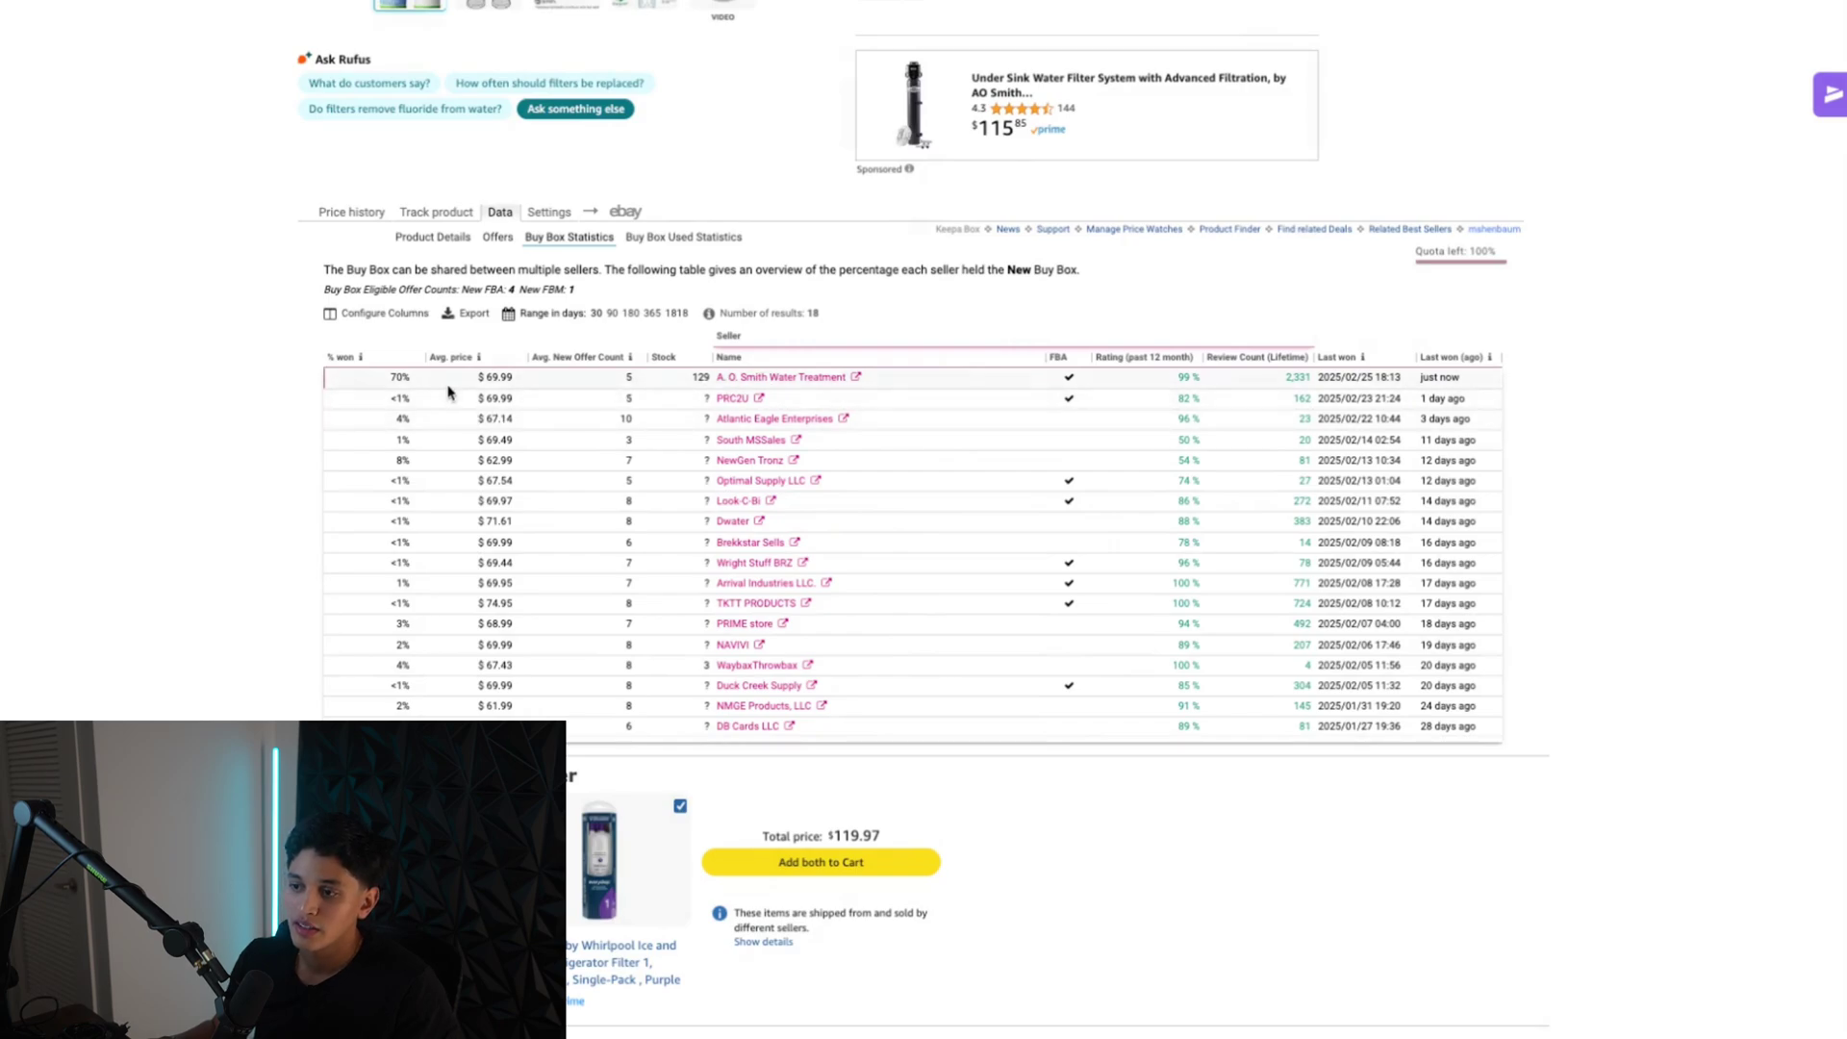
Return to the Claryum filter's Keepa price history and check the first FBA seller in the live offers
click(351, 212)
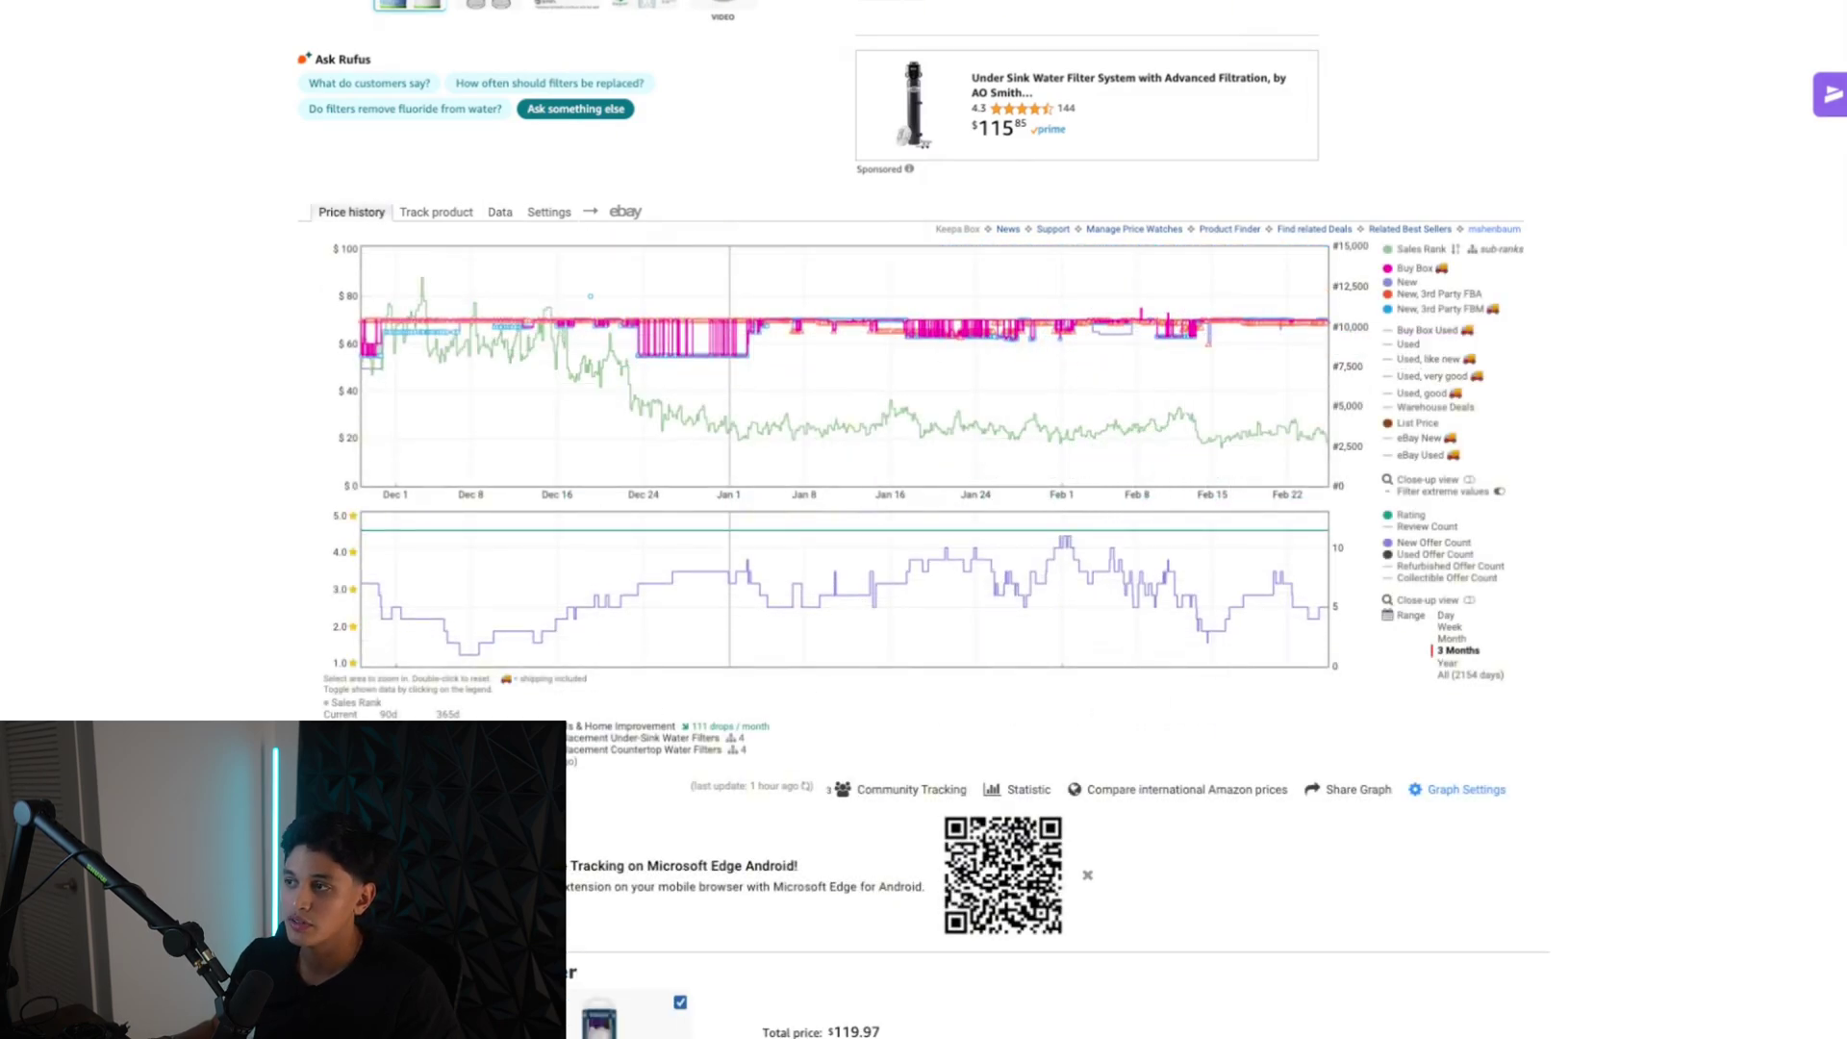
click(1830, 93)
scroll(1058, 385, up, 2)
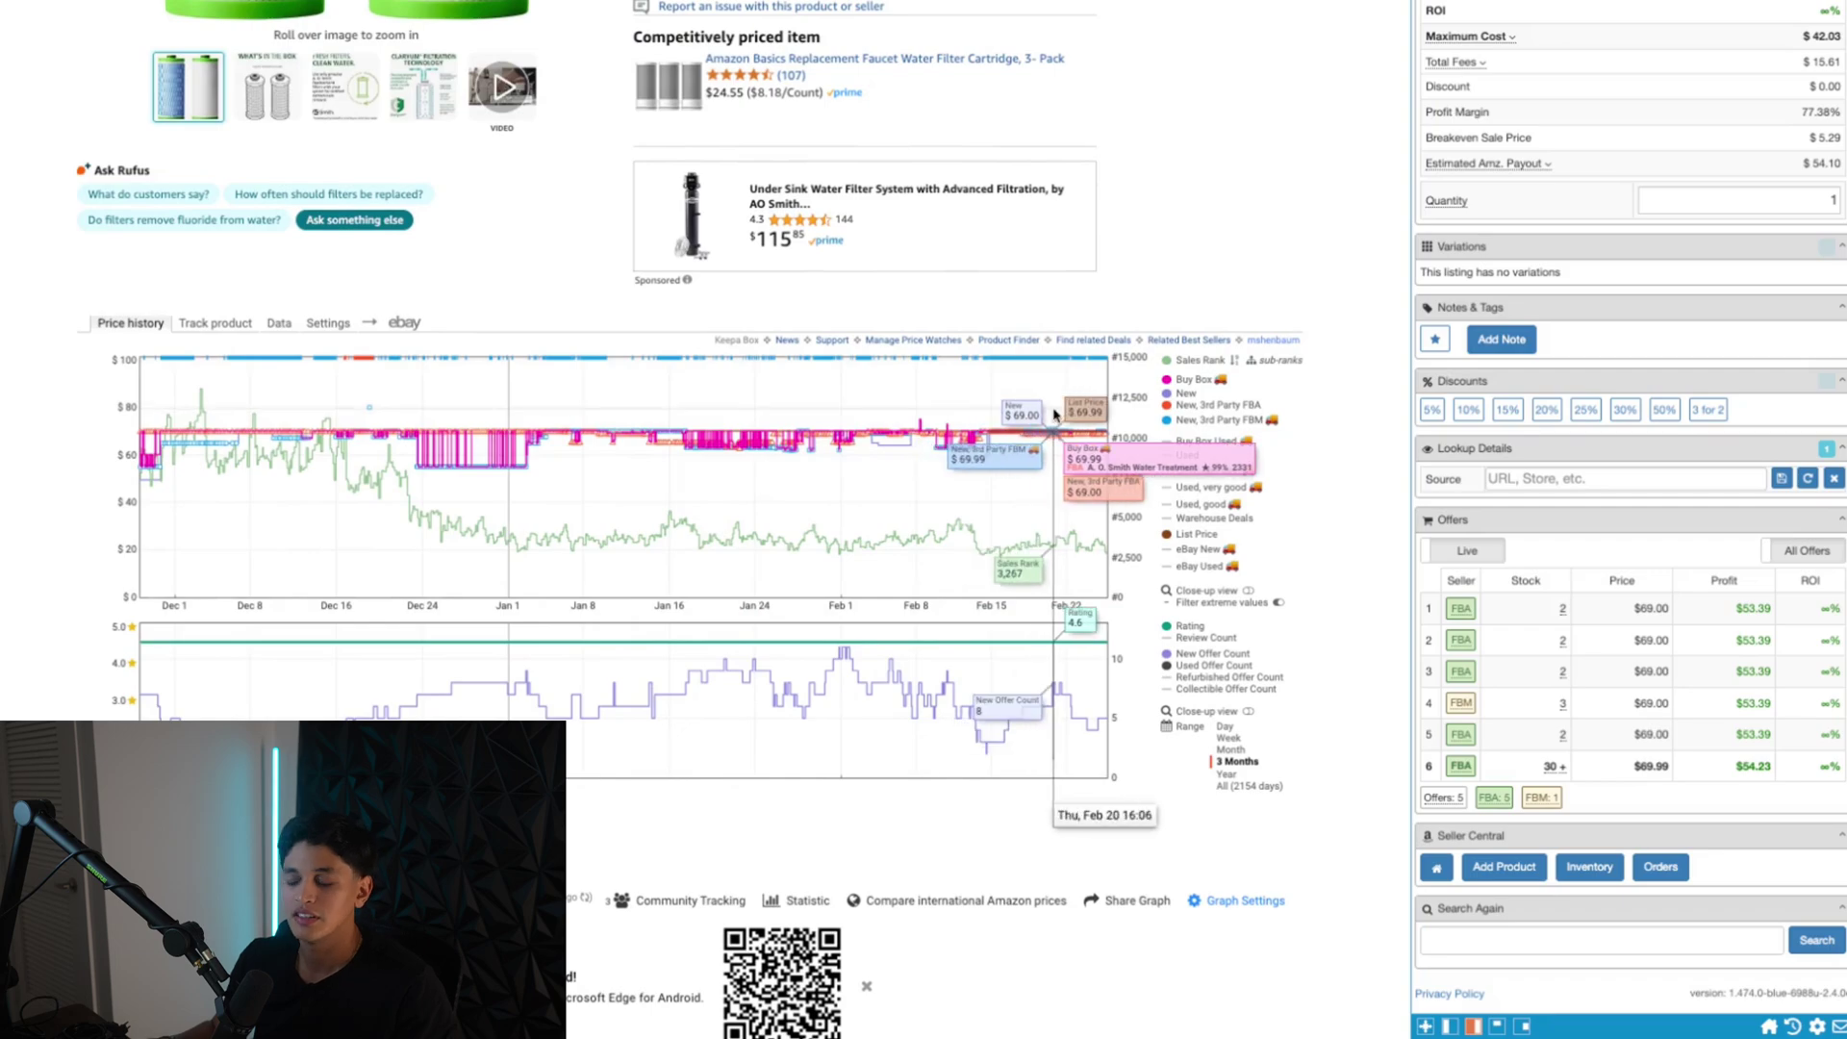
scroll(1054, 416, up, 5)
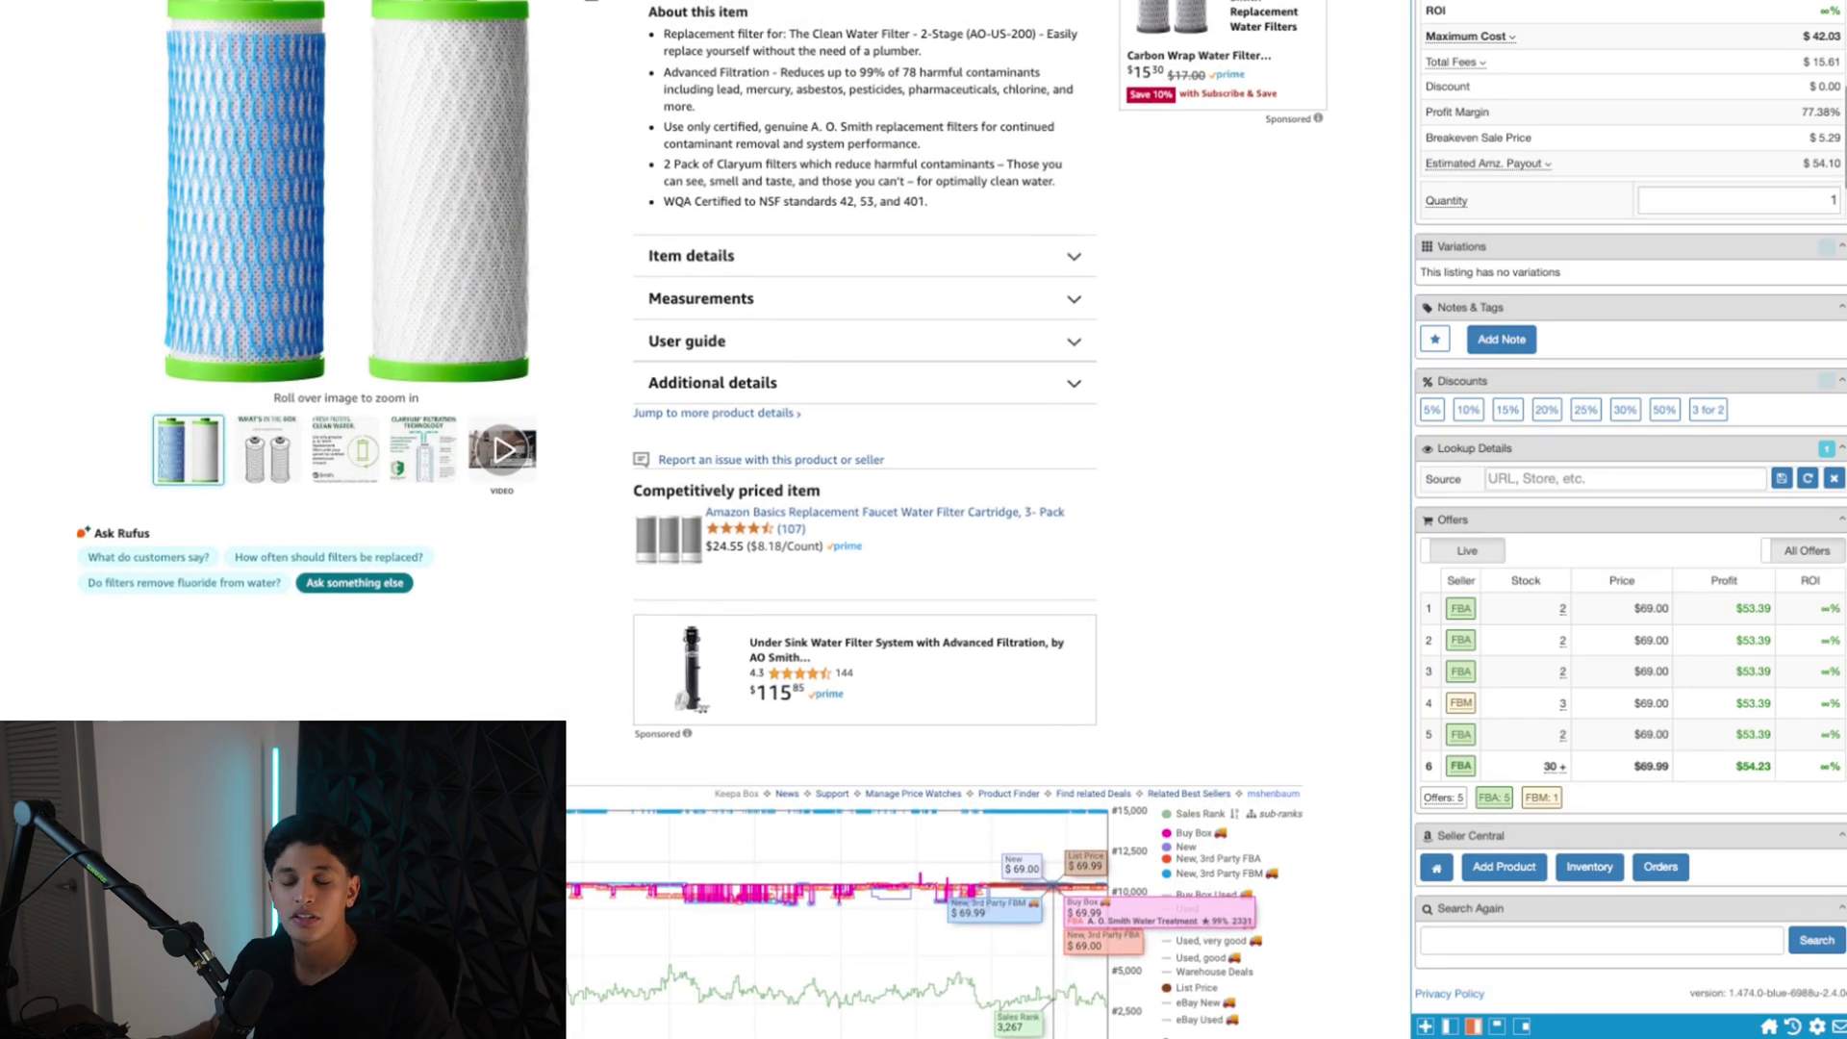
scroll(1119, 91, up, 5)
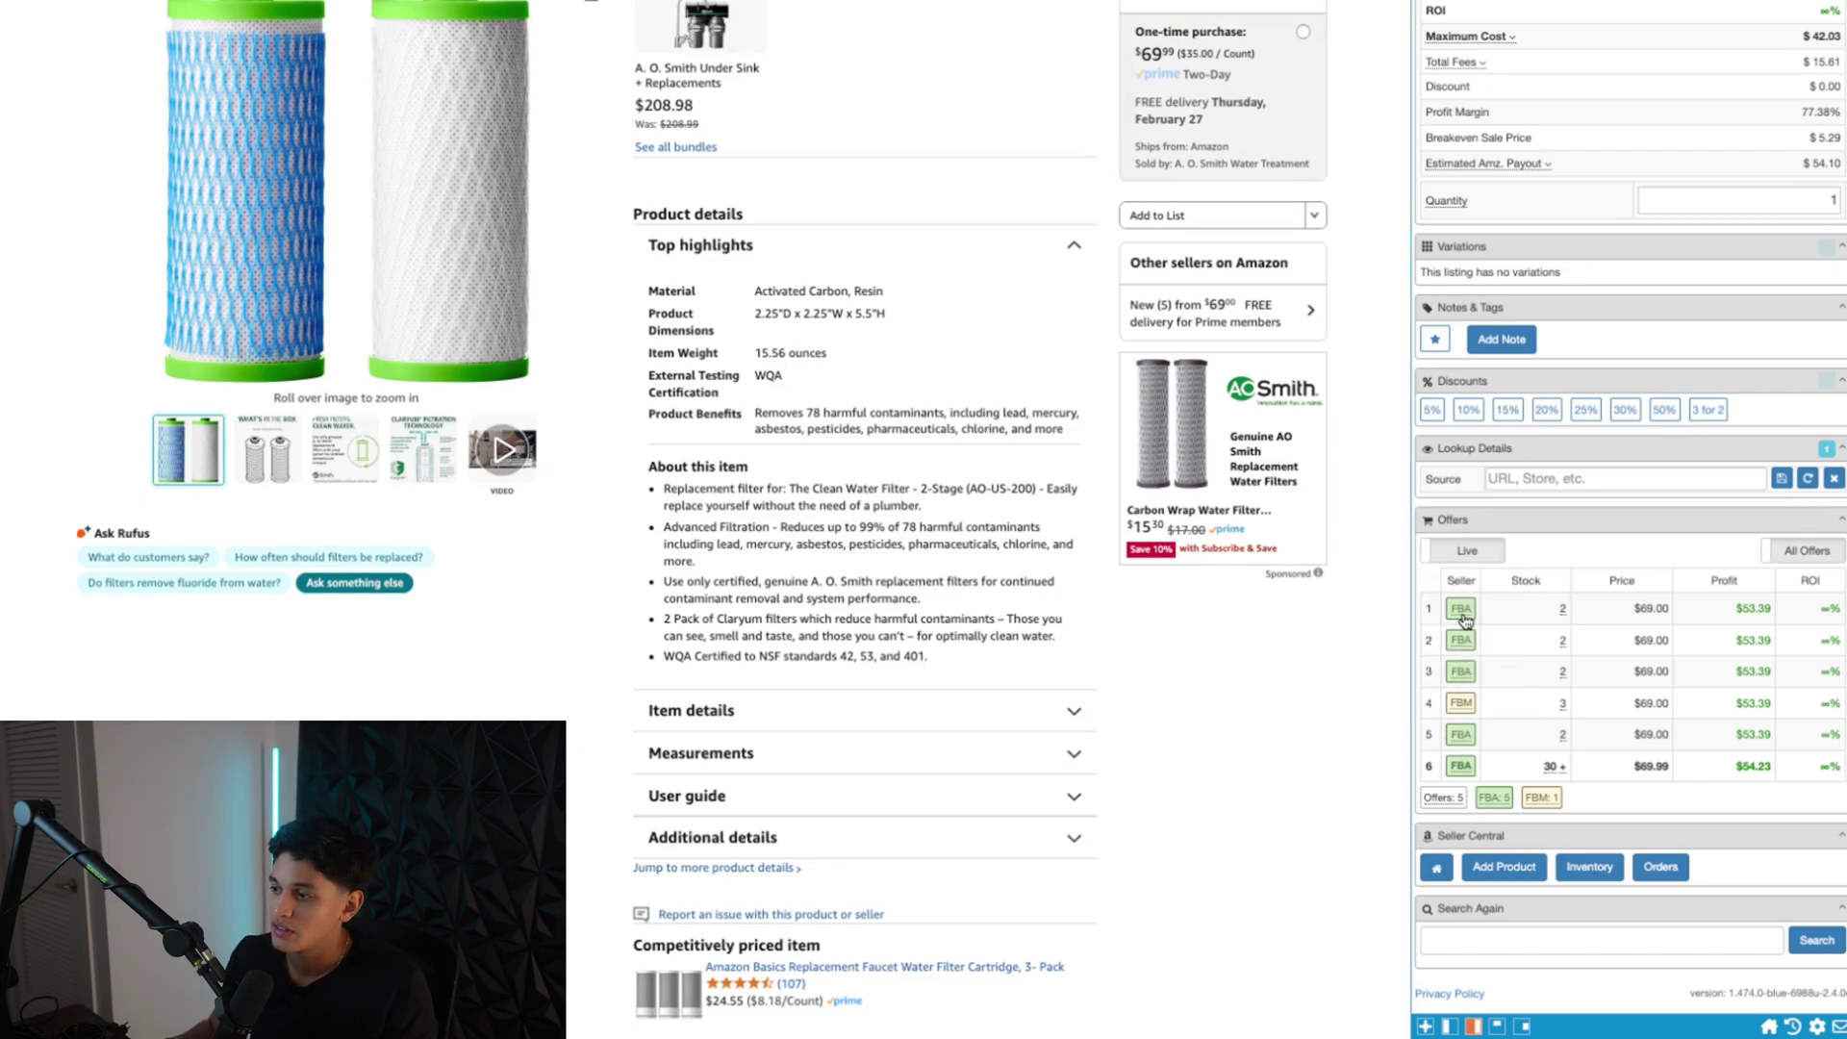
mouse_move(1464, 616)
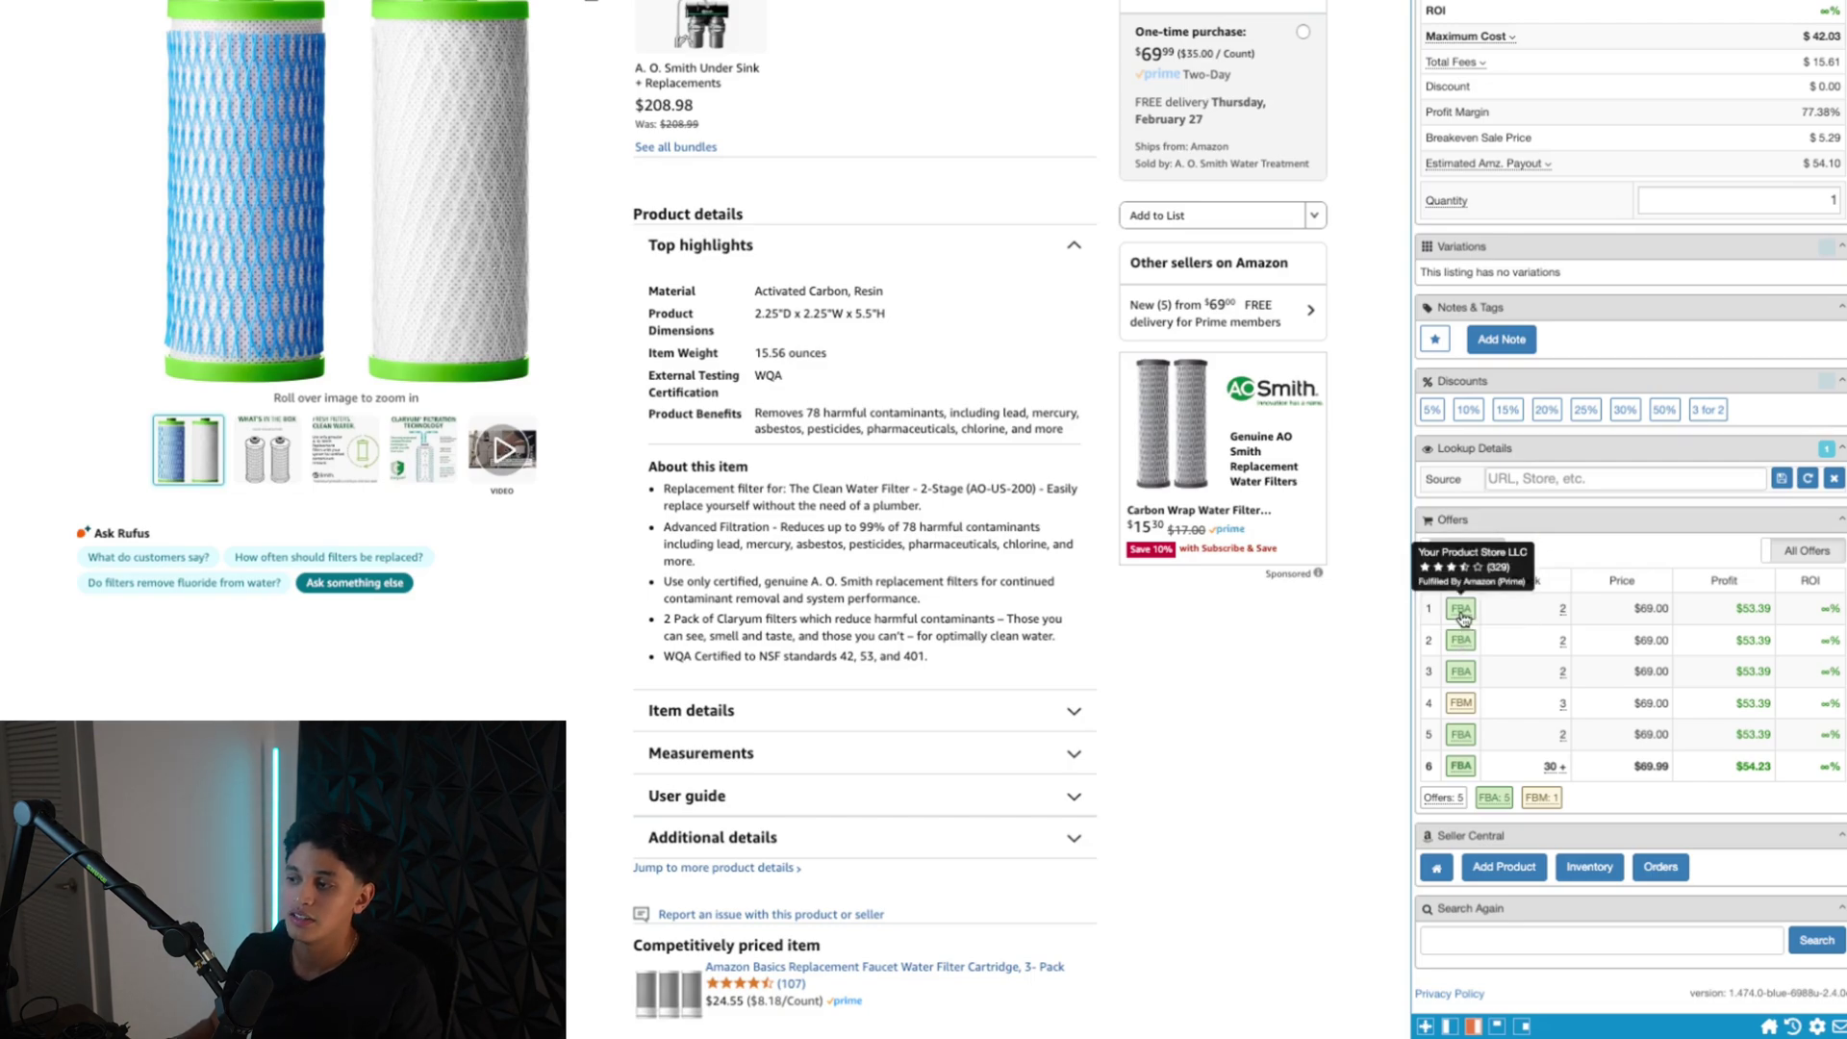
Switch to the AO Smith Advanced Main Faucet replacement filter listing and examine its Keepa price history
key(alt+Left)
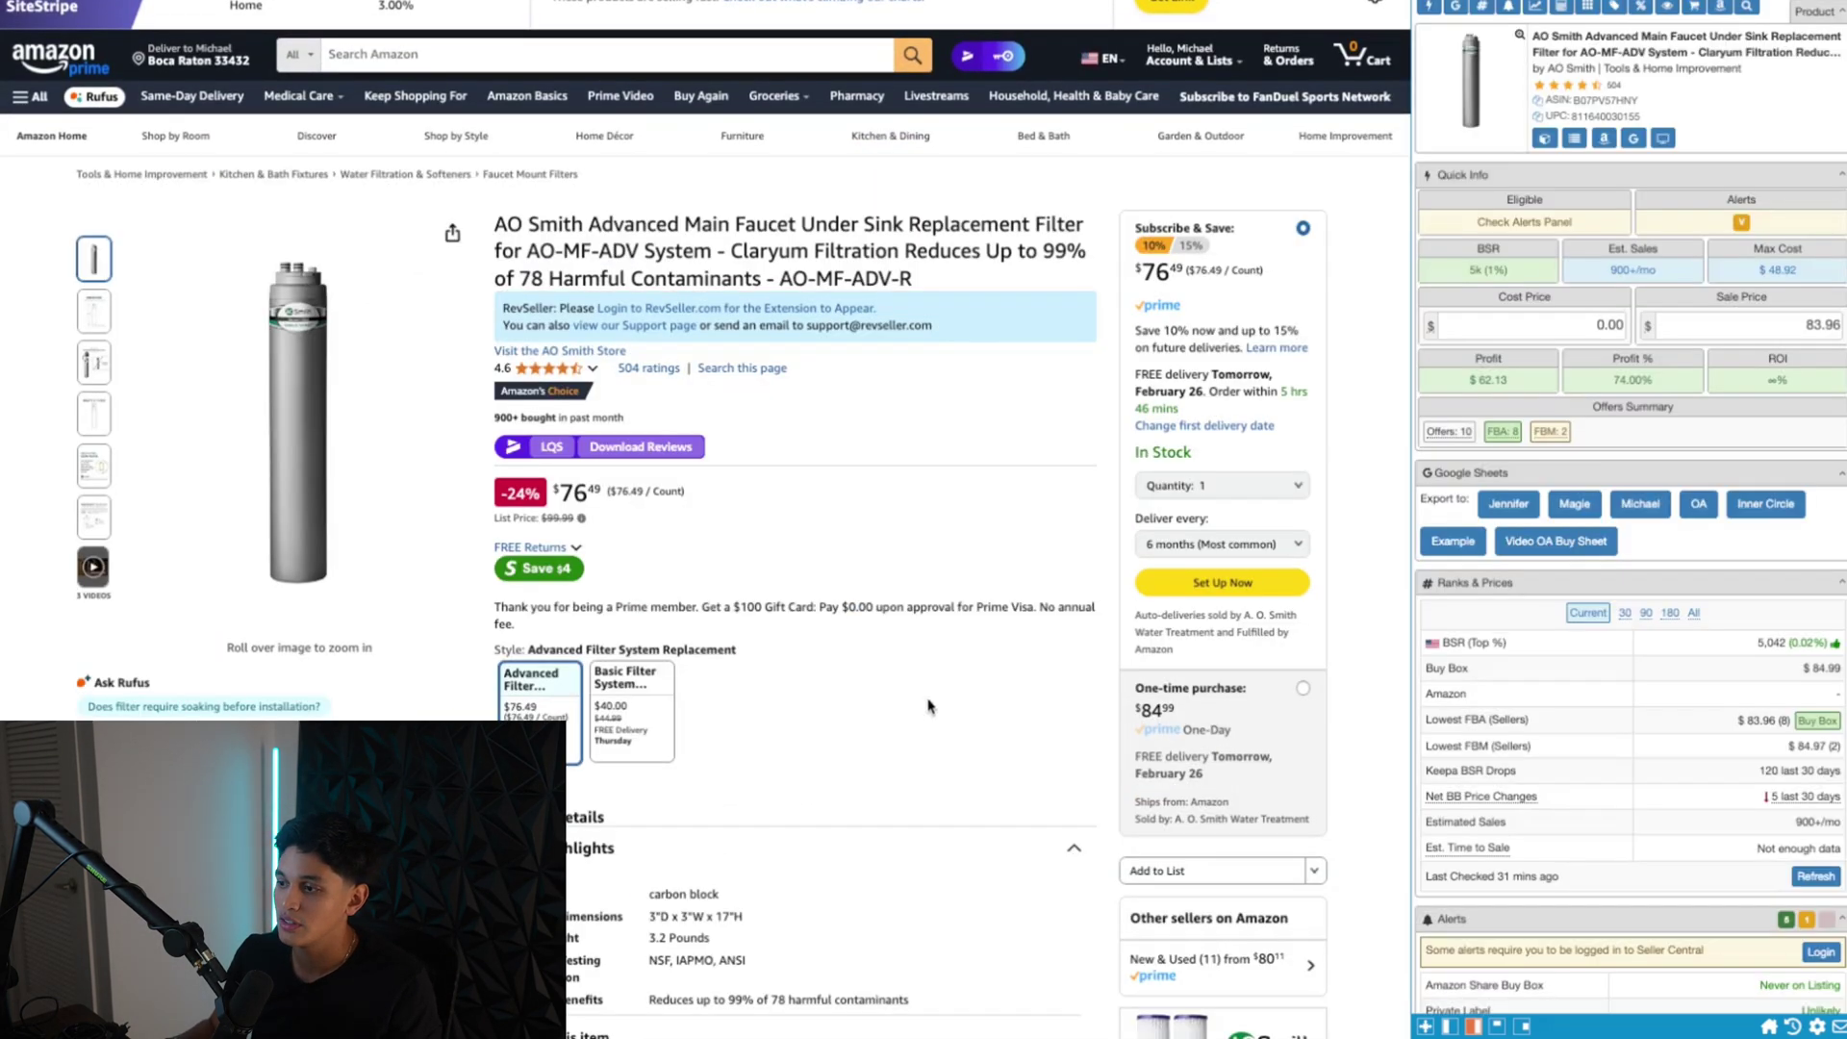
scroll(928, 707, down, 4)
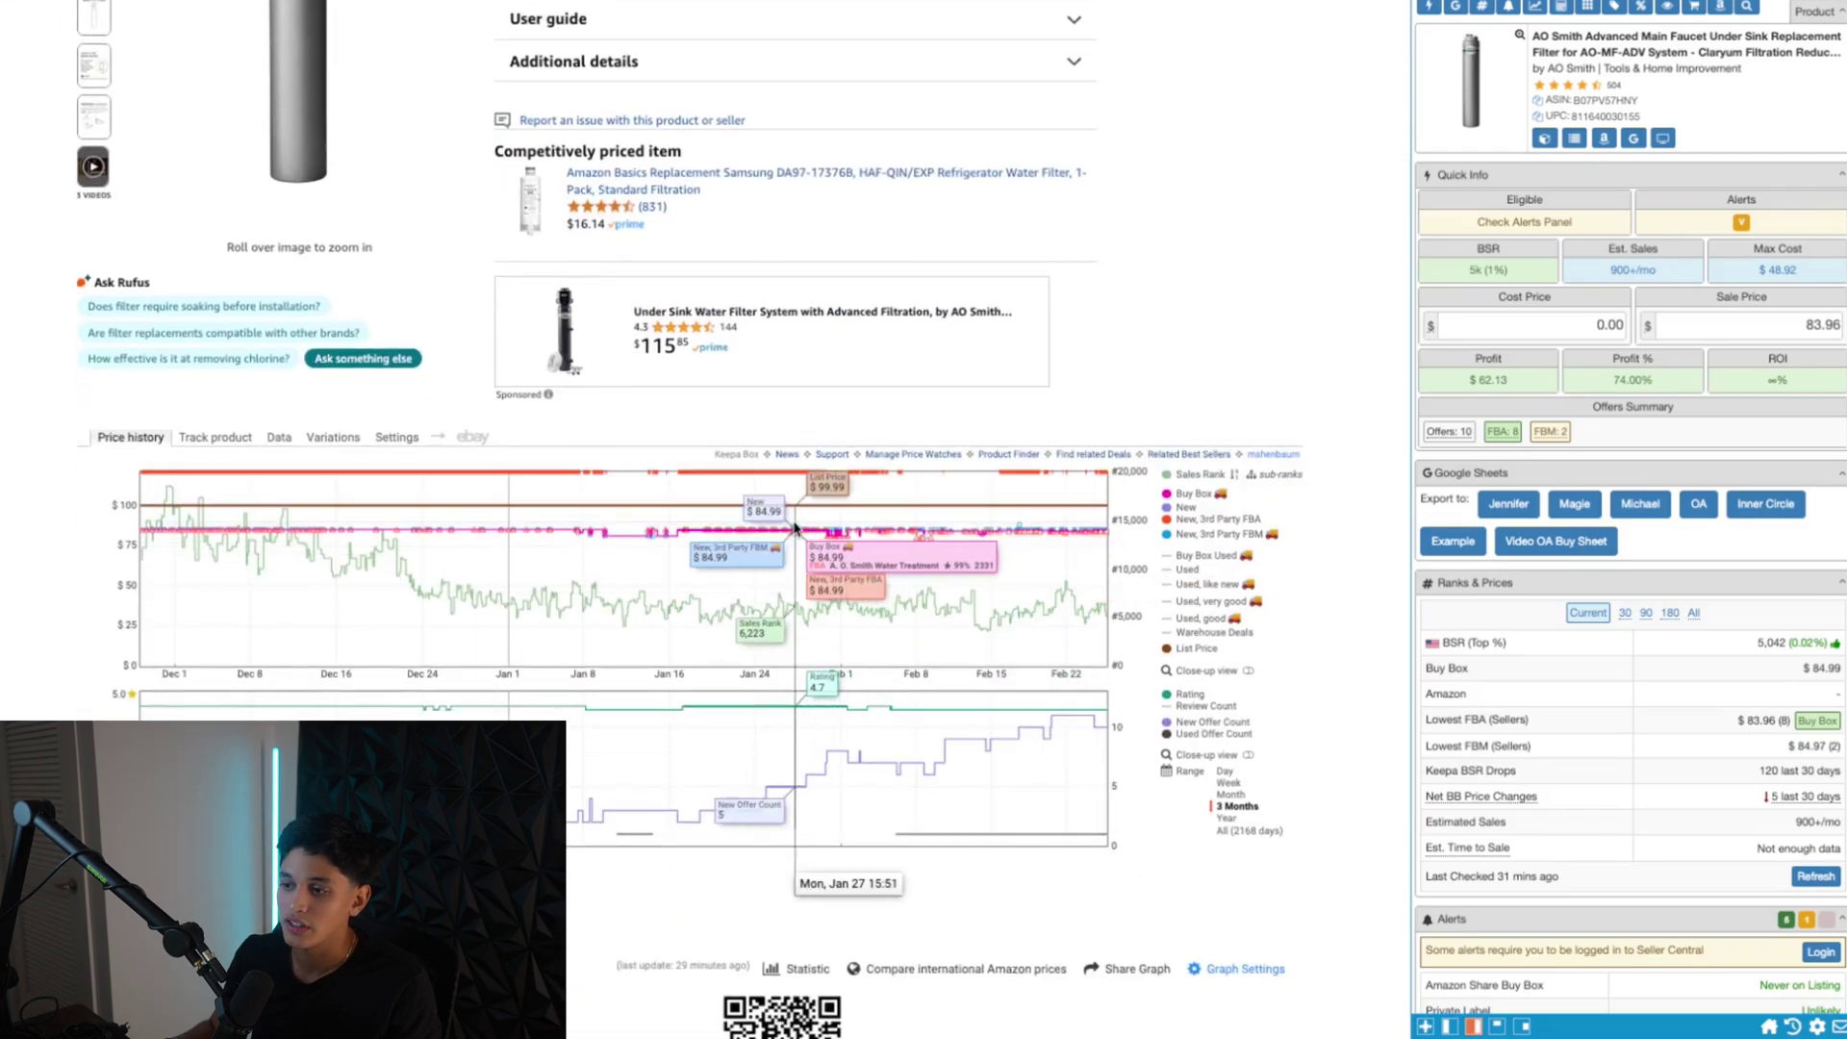
scroll(1540, 602, down, 10)
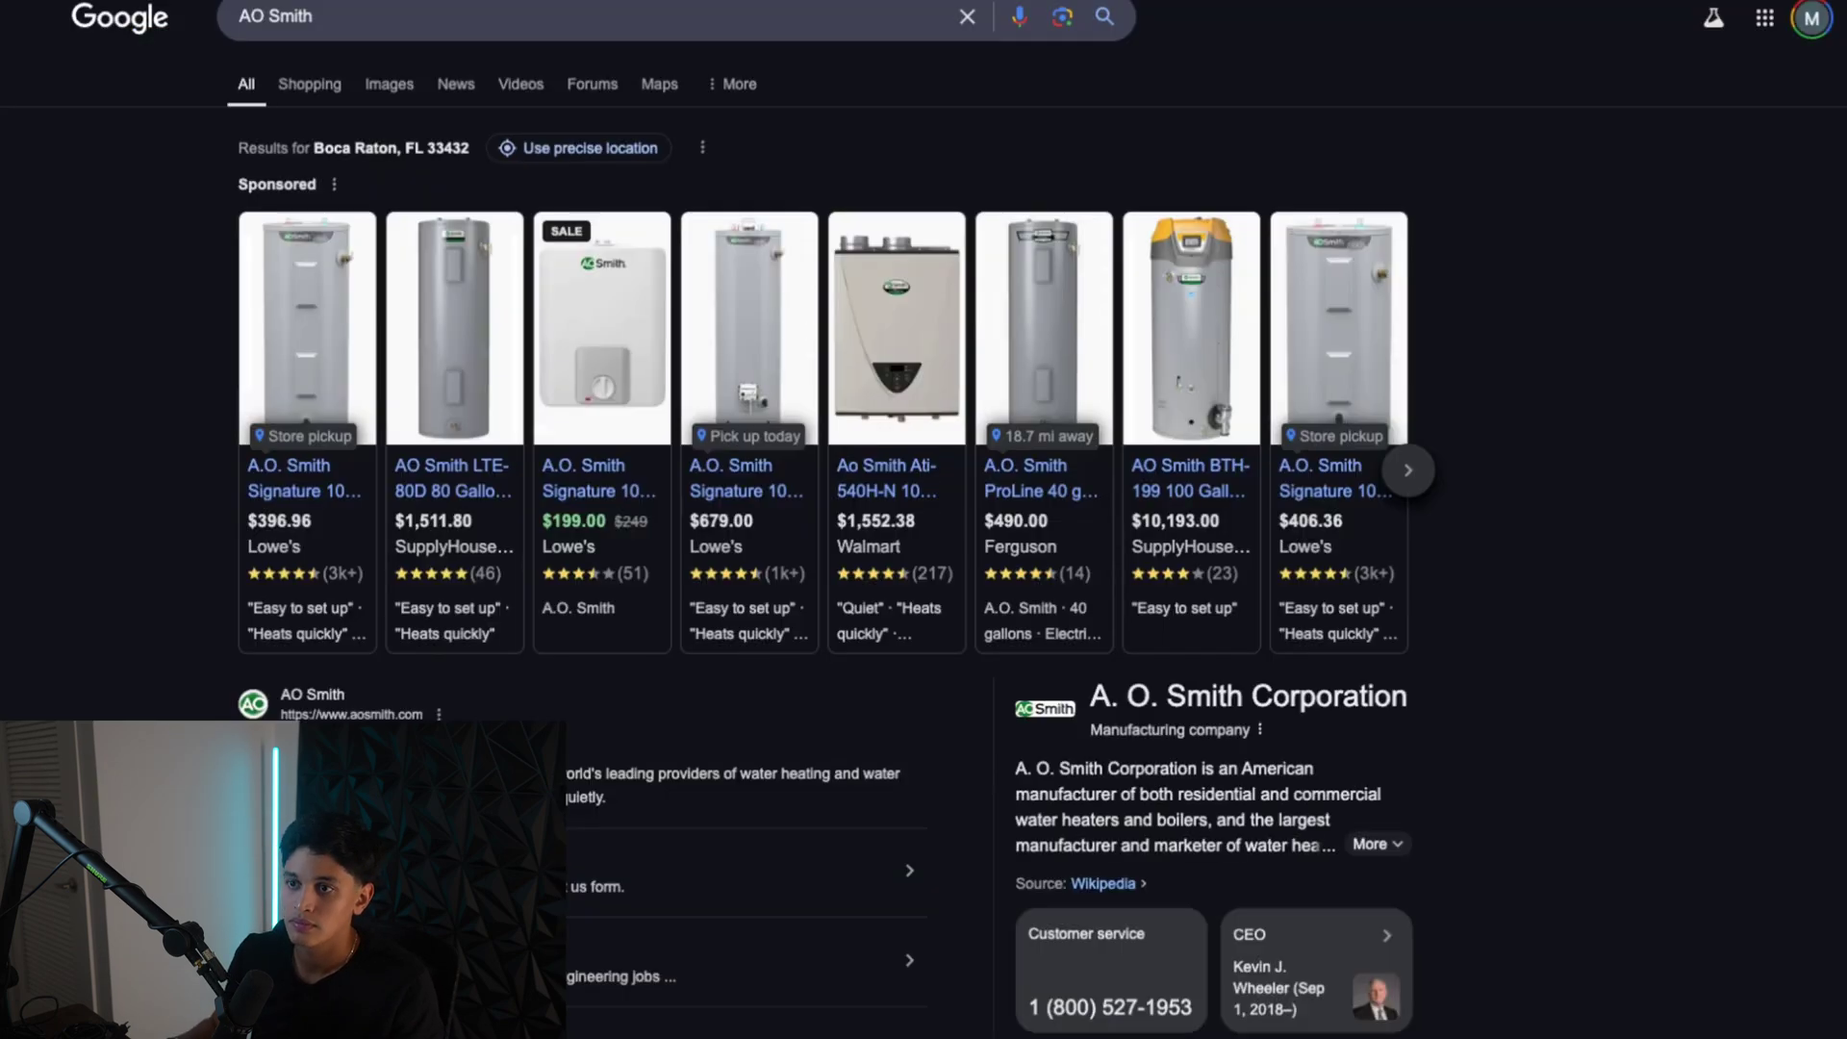
Look over the Google results for AO Smith, and extend the search to "AO Smith wholesale"
scroll(353, 556, down, 2)
scroll(353, 558, down, 5)
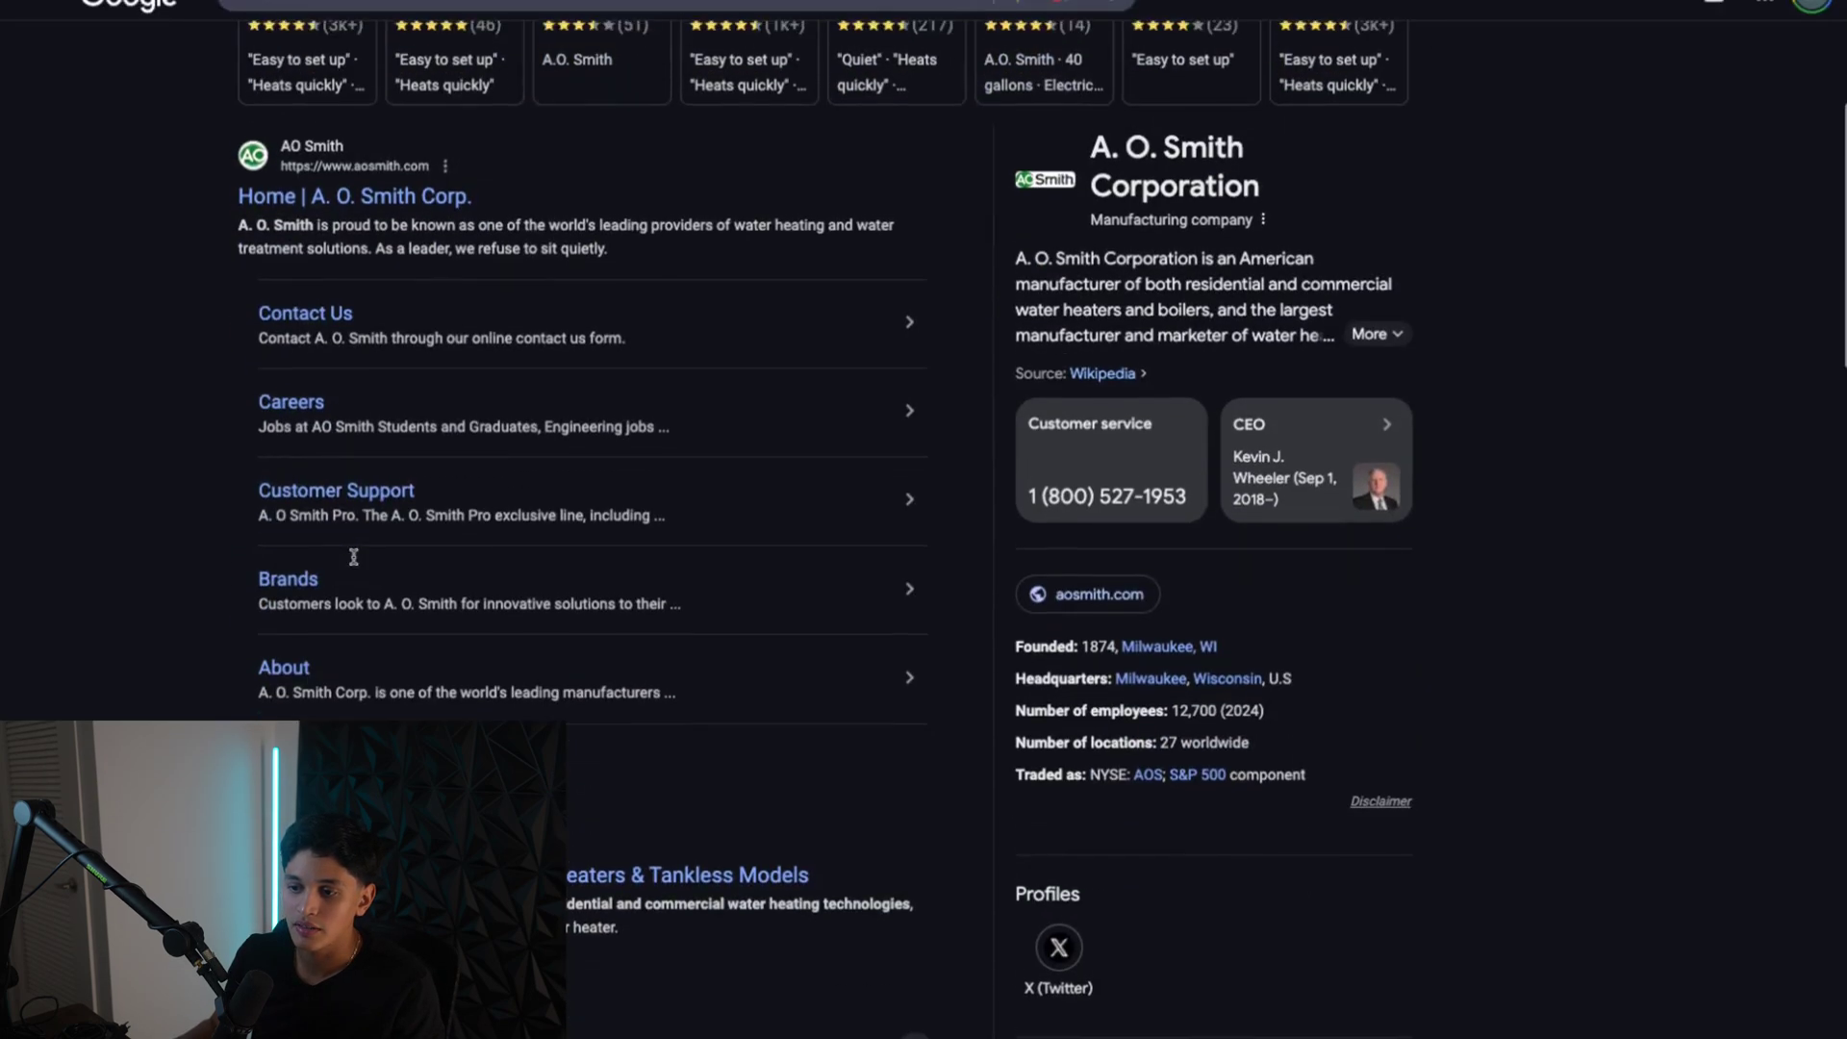
scroll(350, 561, up, 8)
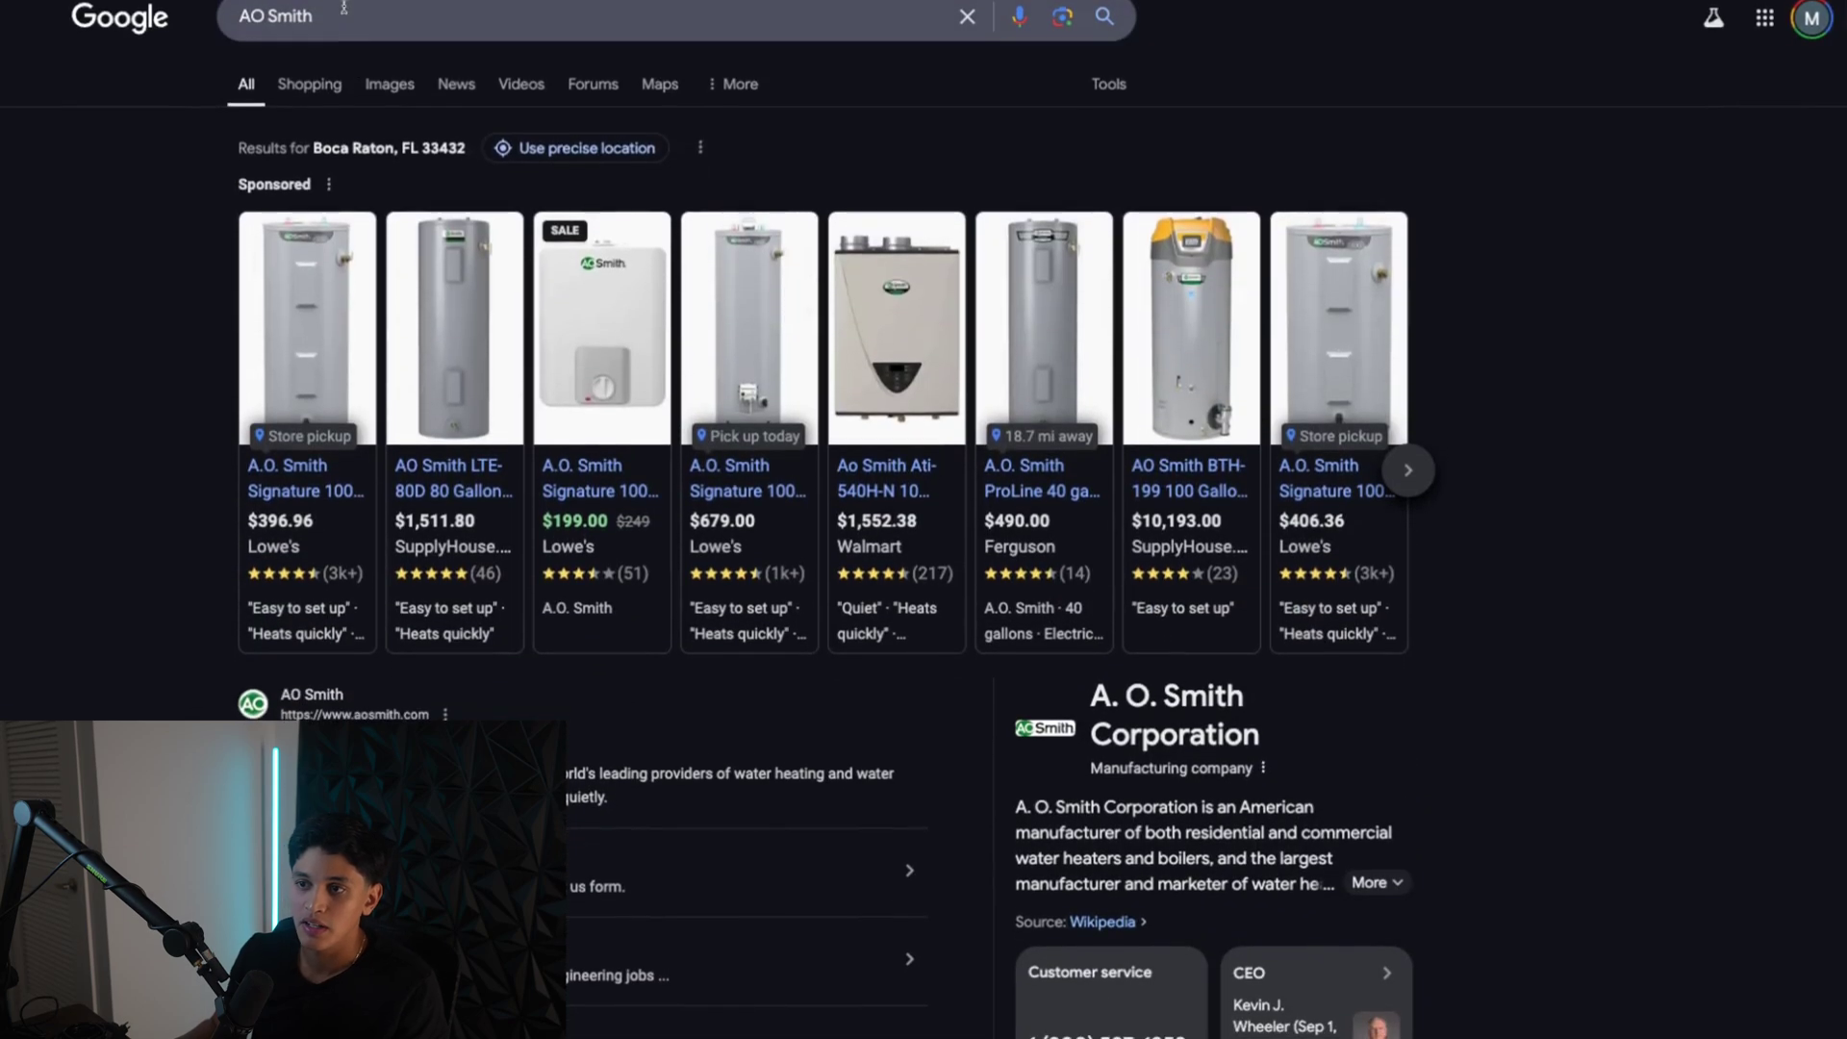
click(344, 19)
text(wholesale)
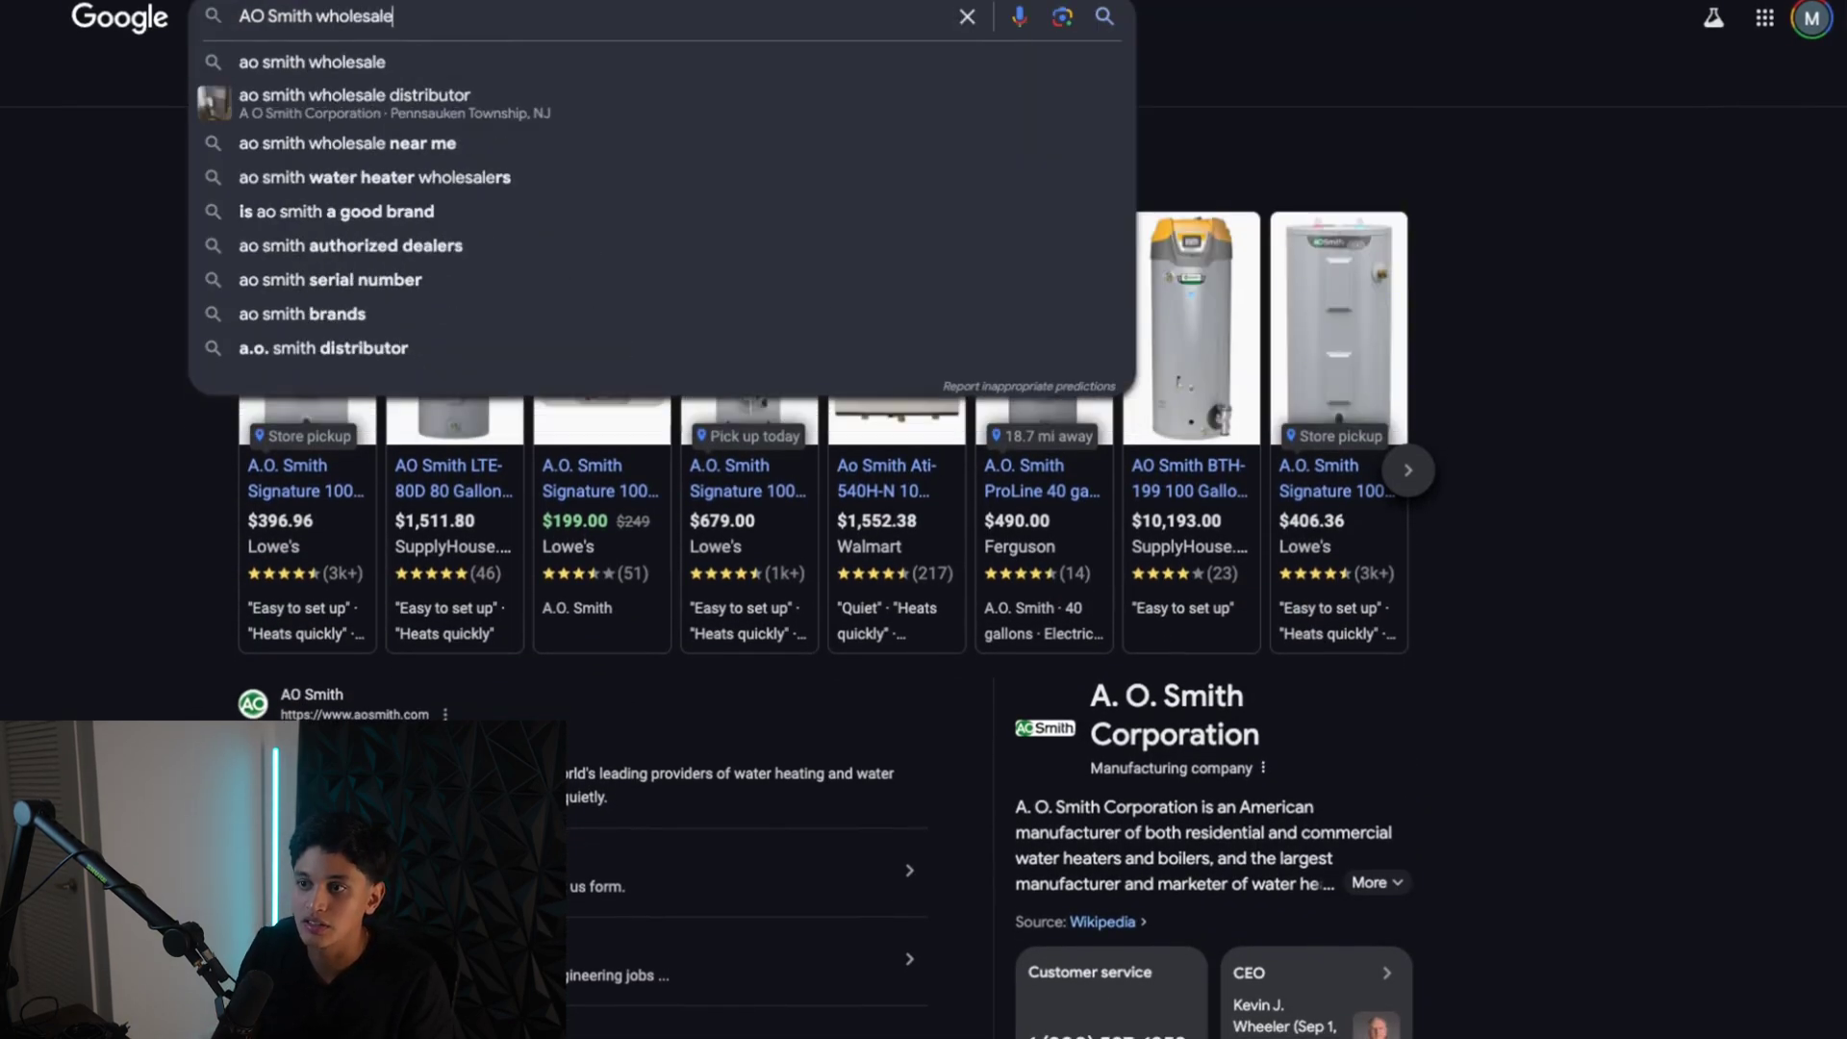
key(Return)
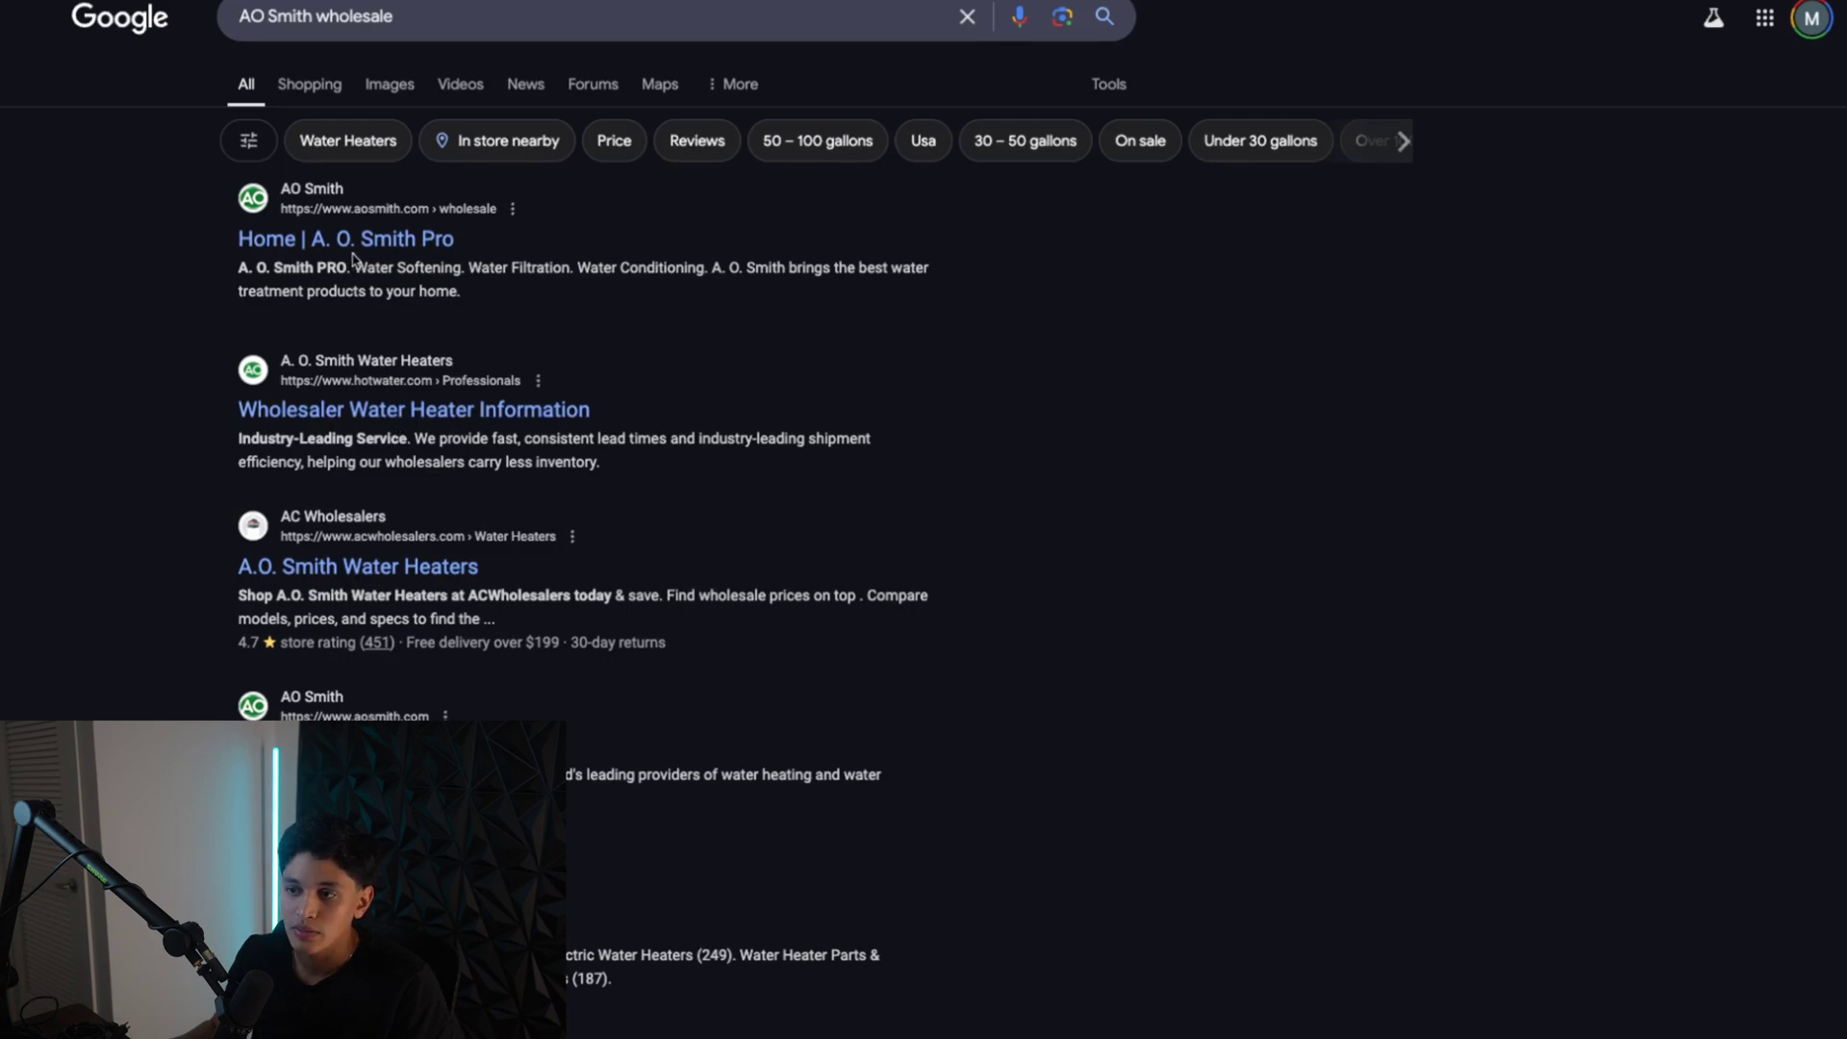
Open AO Smith's wholesaler water heater information page, check its ePortal, and return to the Wholesaler Partners page
click(390, 425)
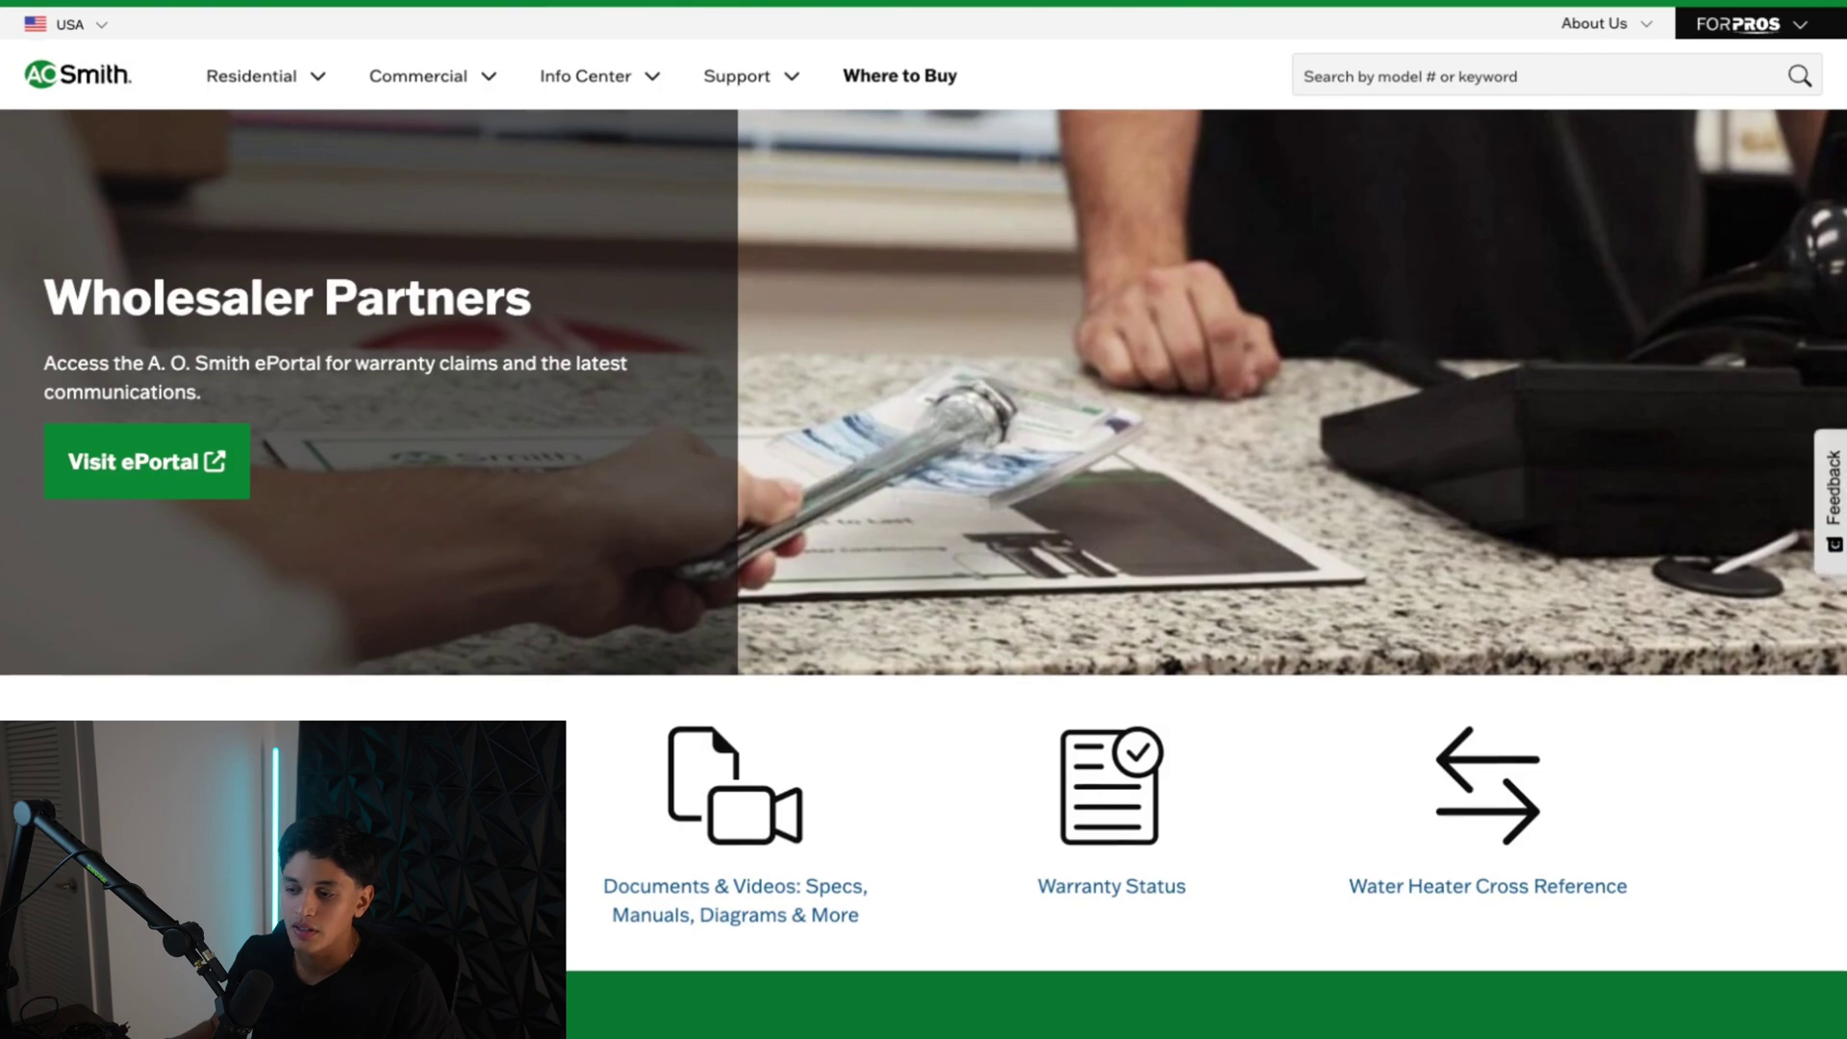
scroll(265, 317, down, 2)
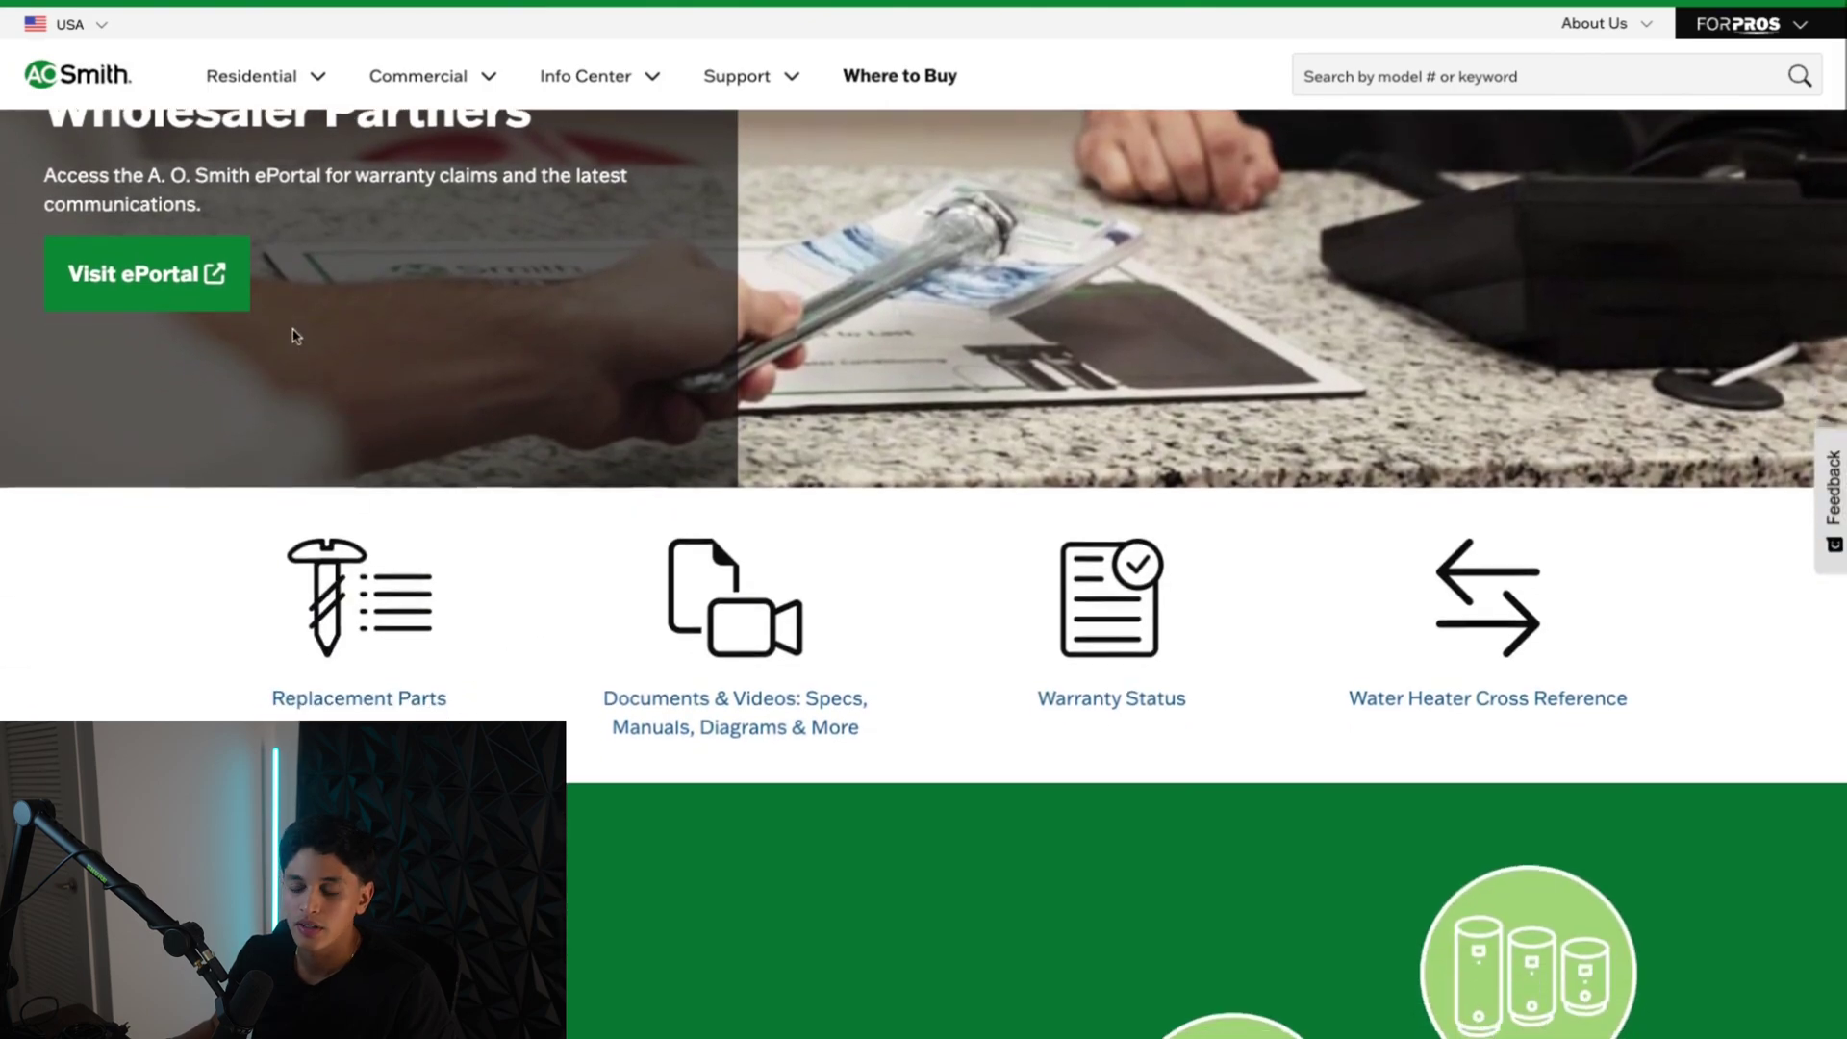
scroll(296, 339, down, 12)
scroll(296, 336, up, 10)
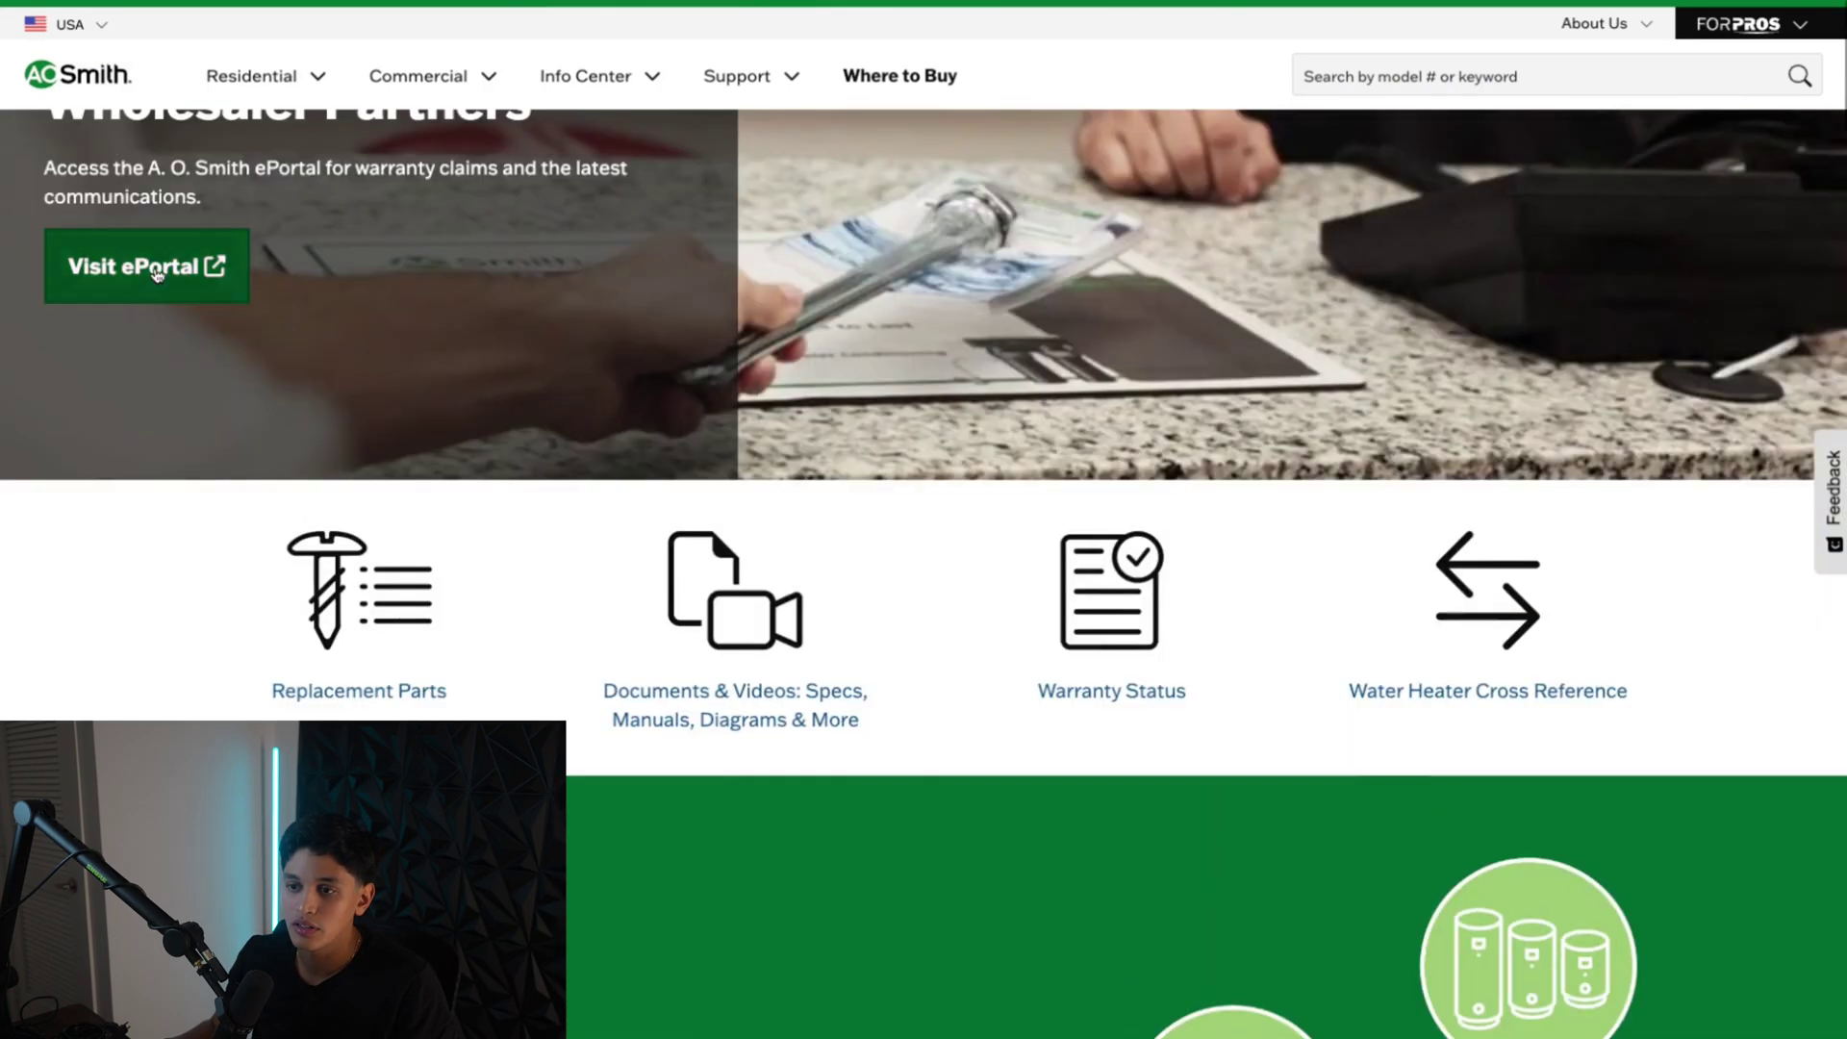
click(156, 276)
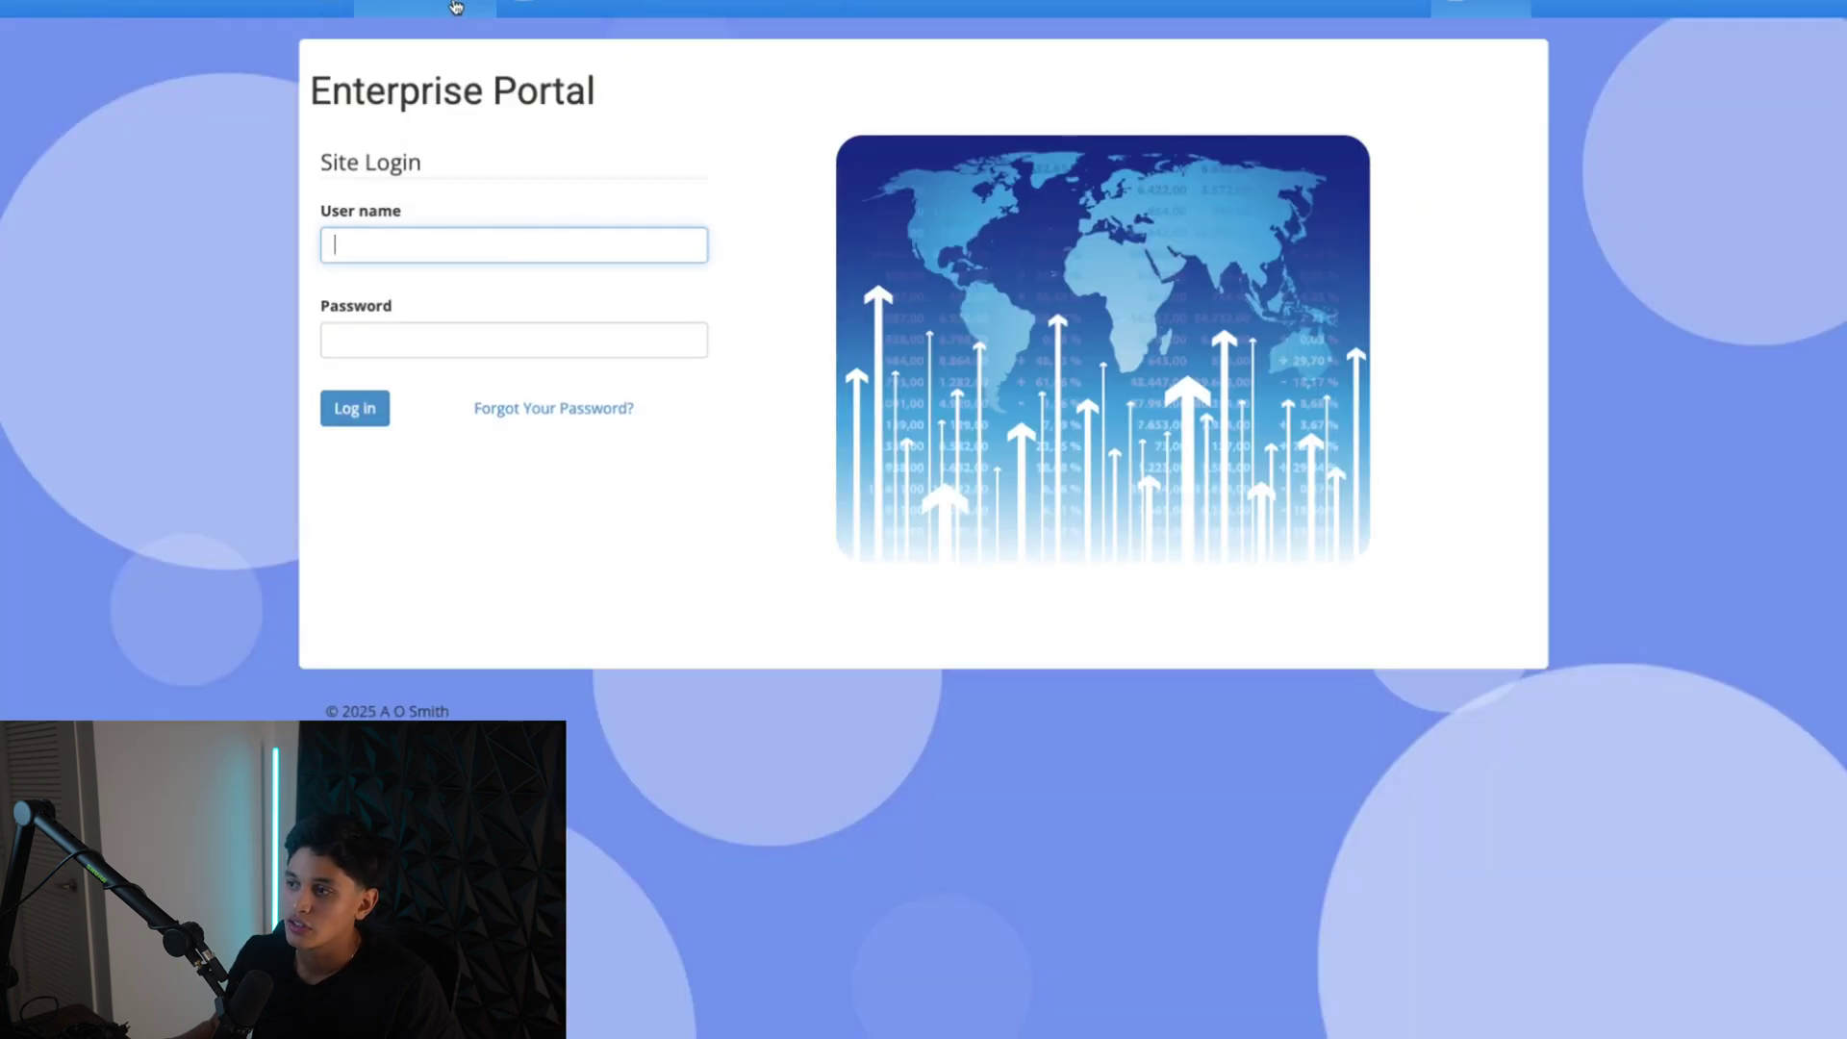
key(alt+Left)
Look over the Wholesaler Partners page and follow the sign-up for the Wholesale Channel Partner Program
scroll(850, 667, down, 10)
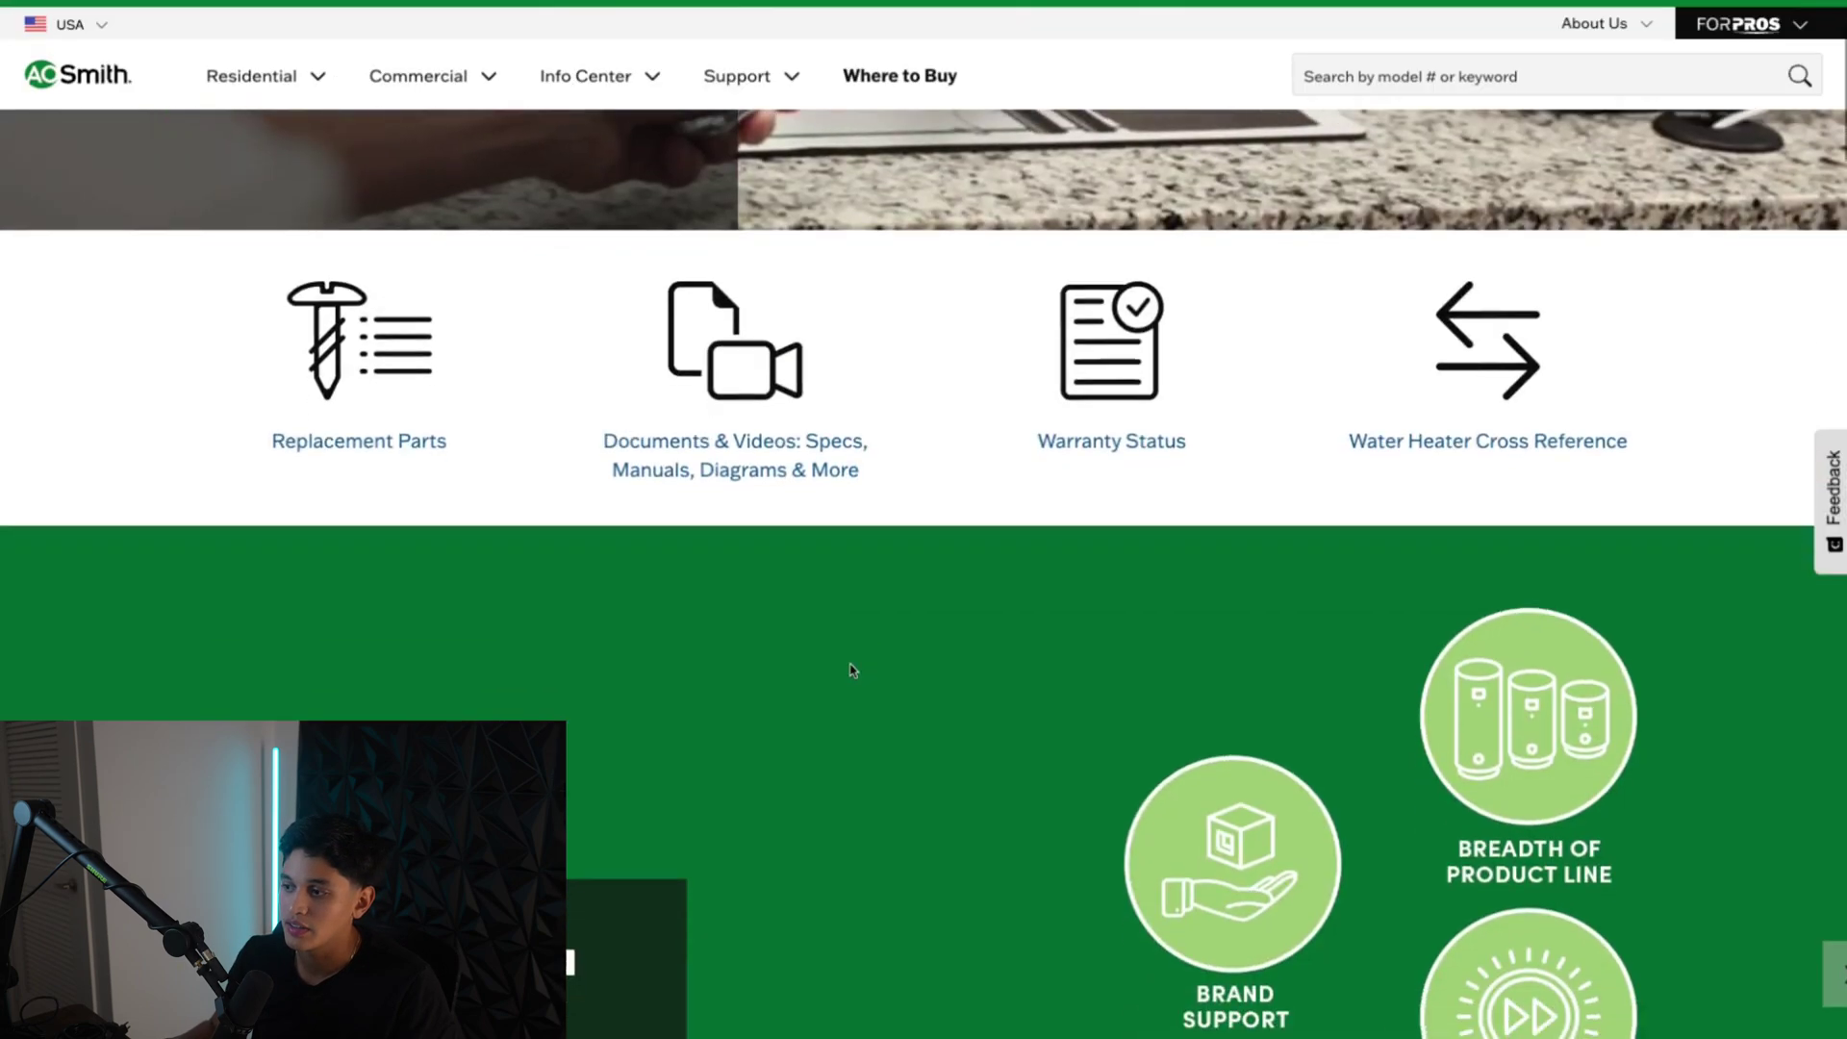
scroll(819, 684, down, 10)
scroll(819, 684, up, 5)
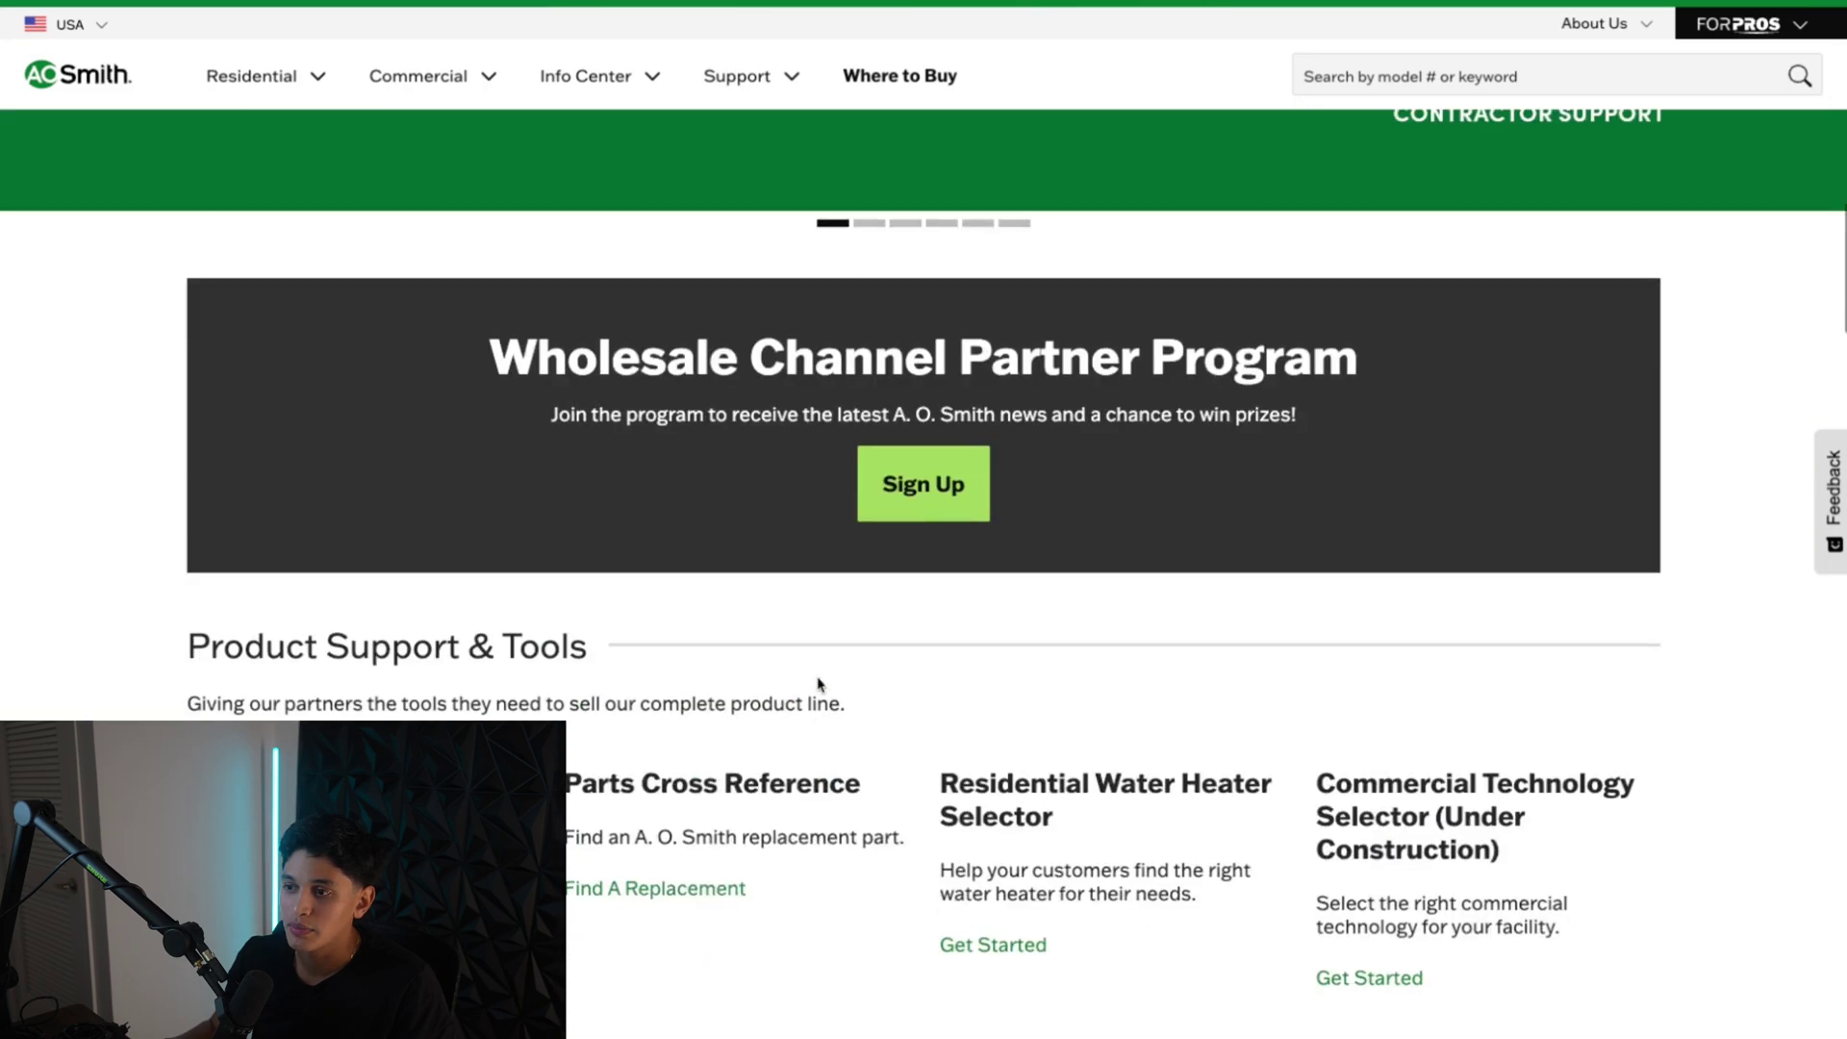
drag(737, 365, 1090, 364)
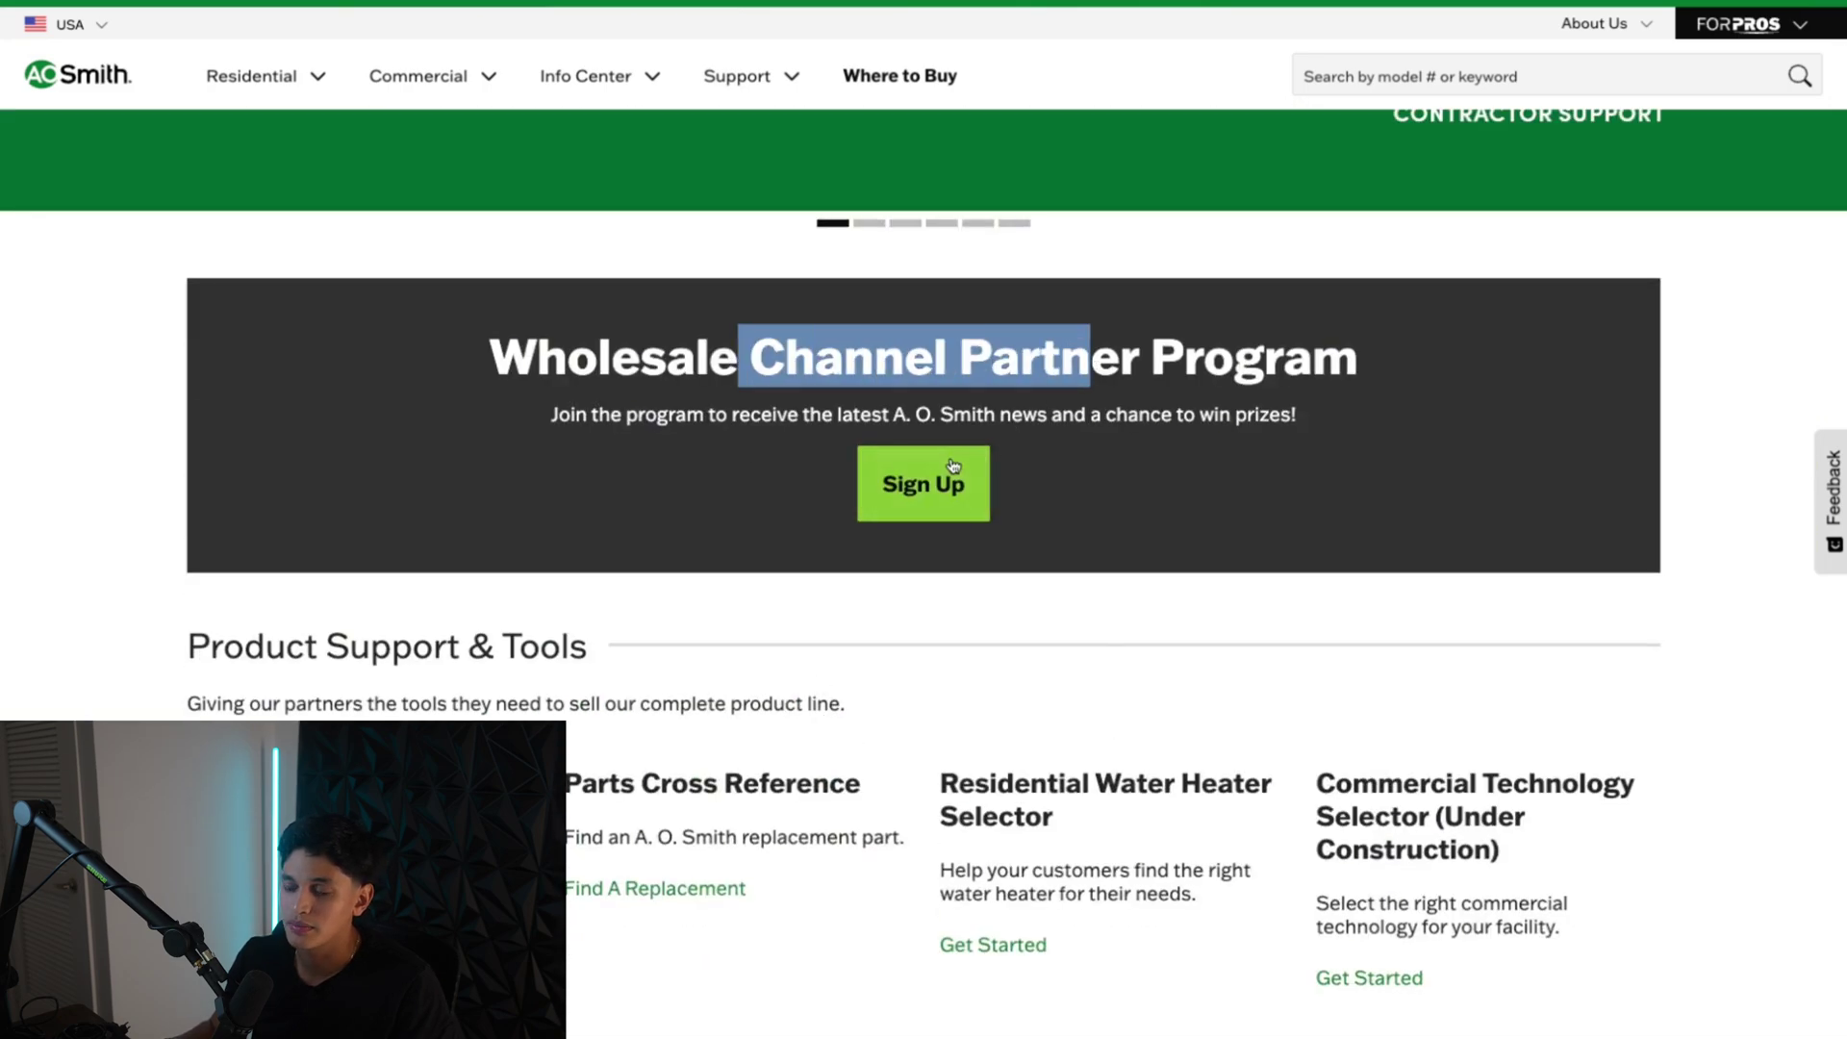
click(930, 500)
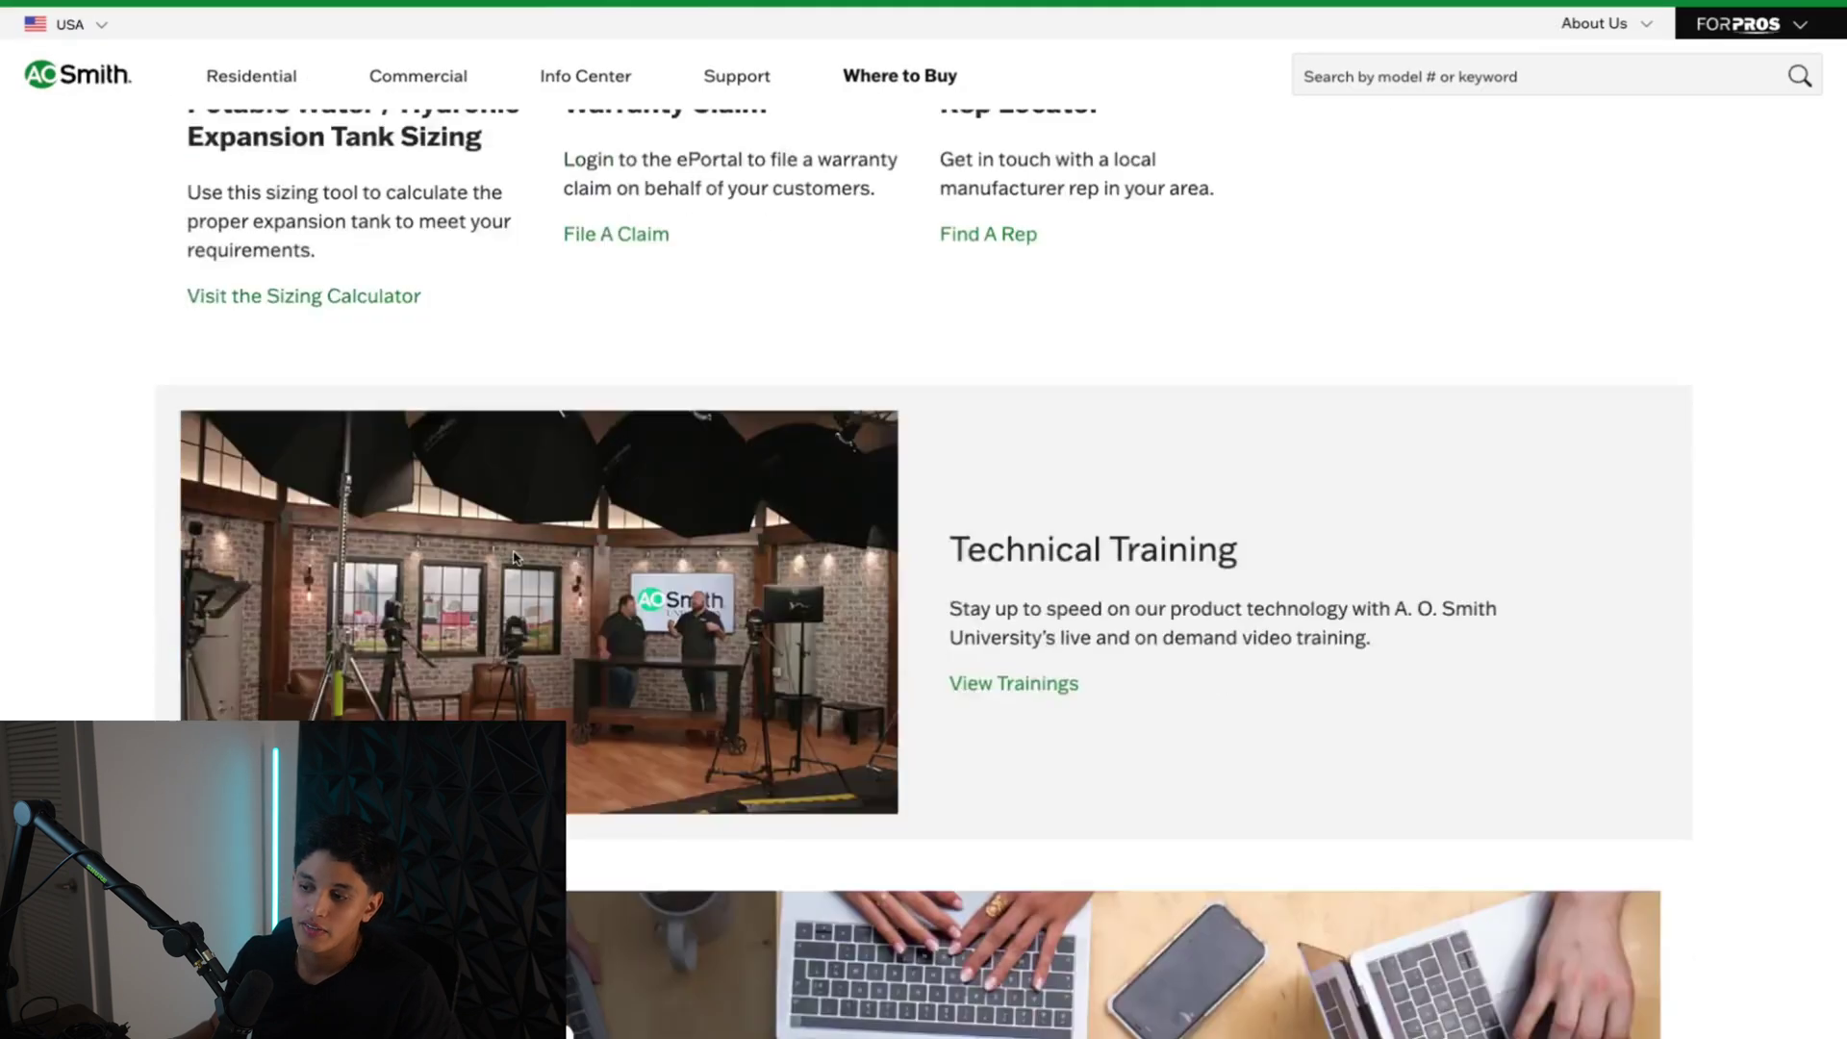
scroll(514, 558, down, 5)
scroll(515, 558, down, 10)
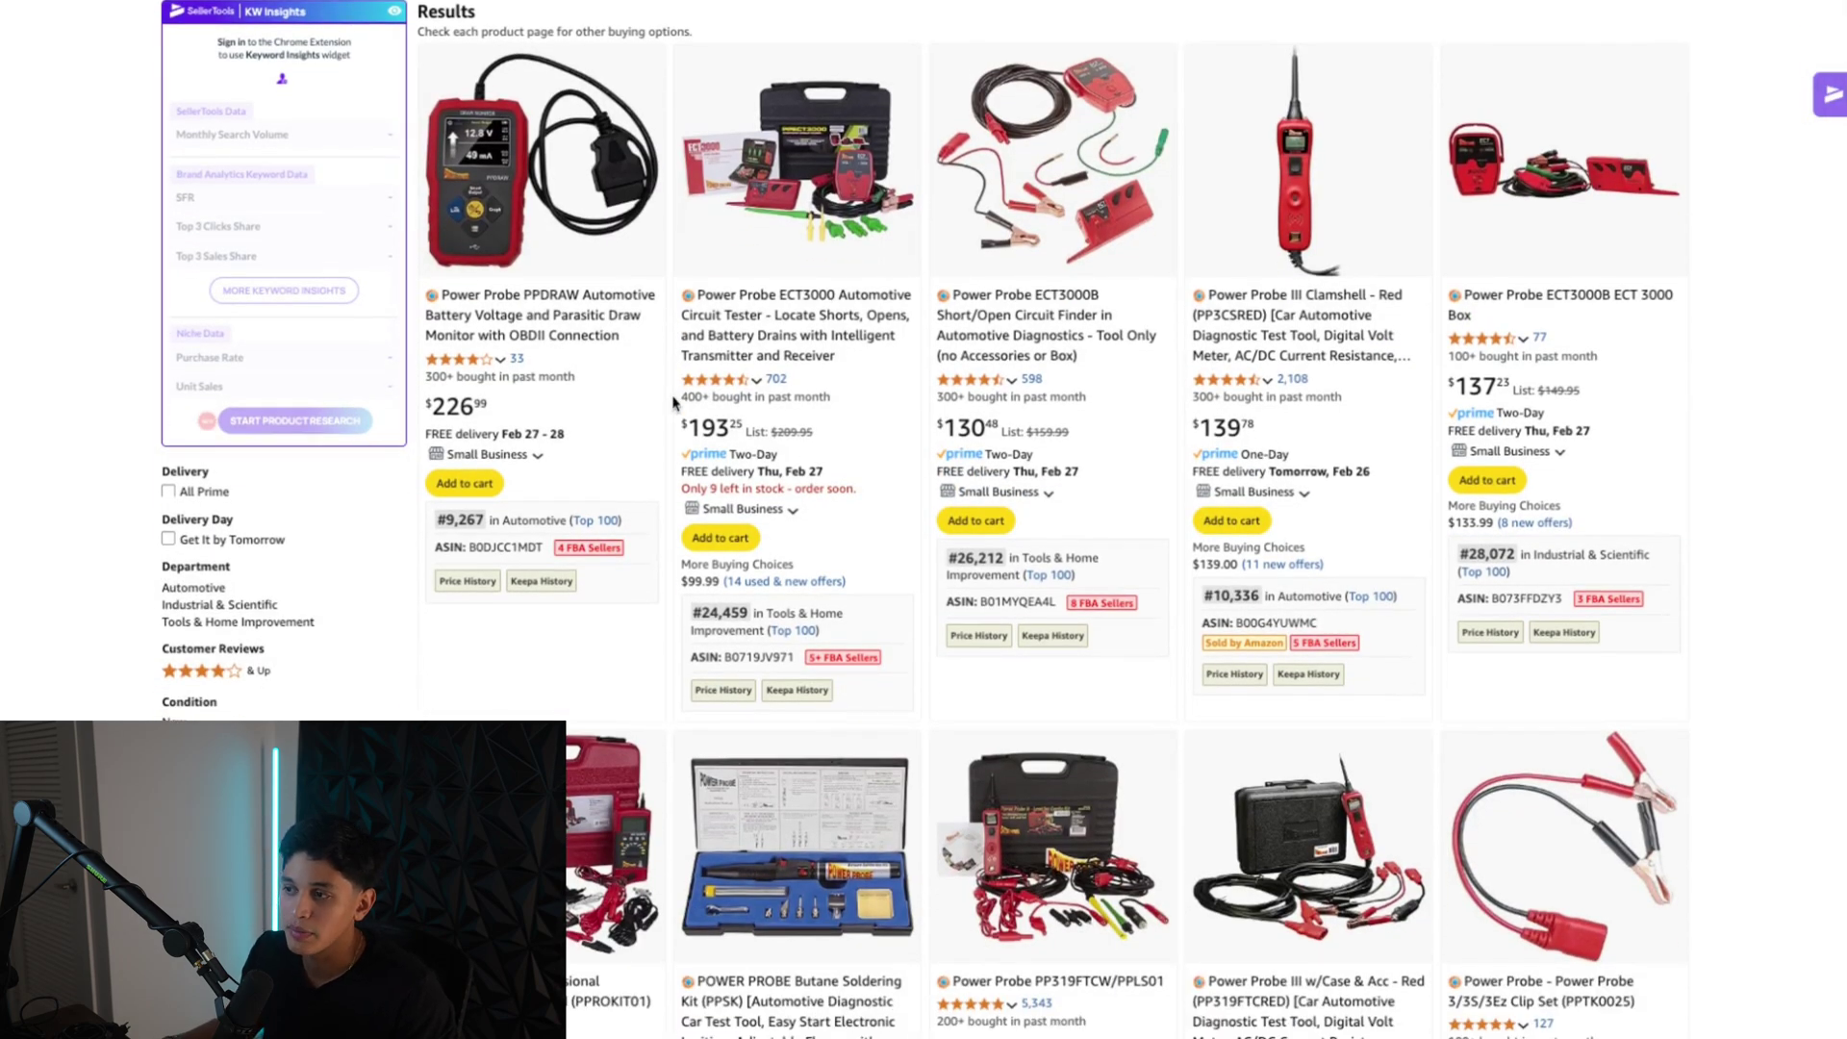
Look over Power Probe's products in the Amazon results and view the ECT3000B Short/Open Circuit Finder listing
scroll(804, 491, down, 1)
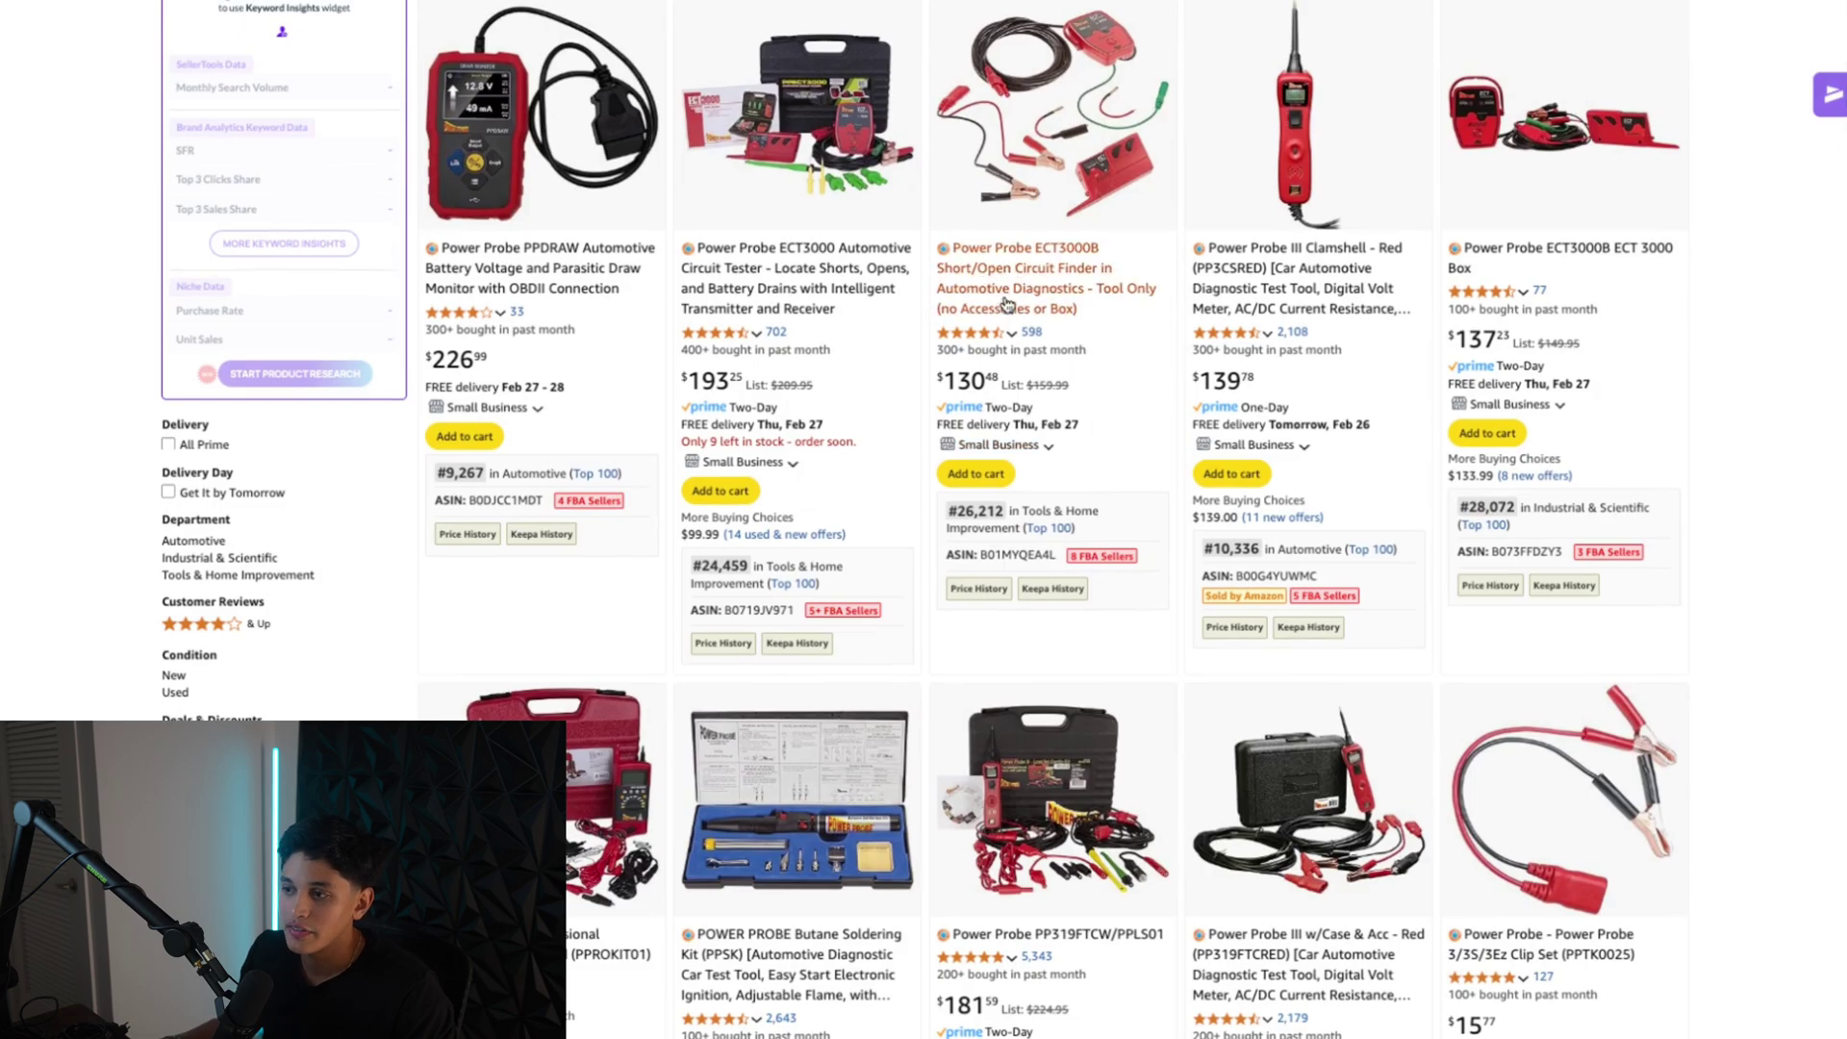
mouse_move(1006, 289)
mouse_move(799, 279)
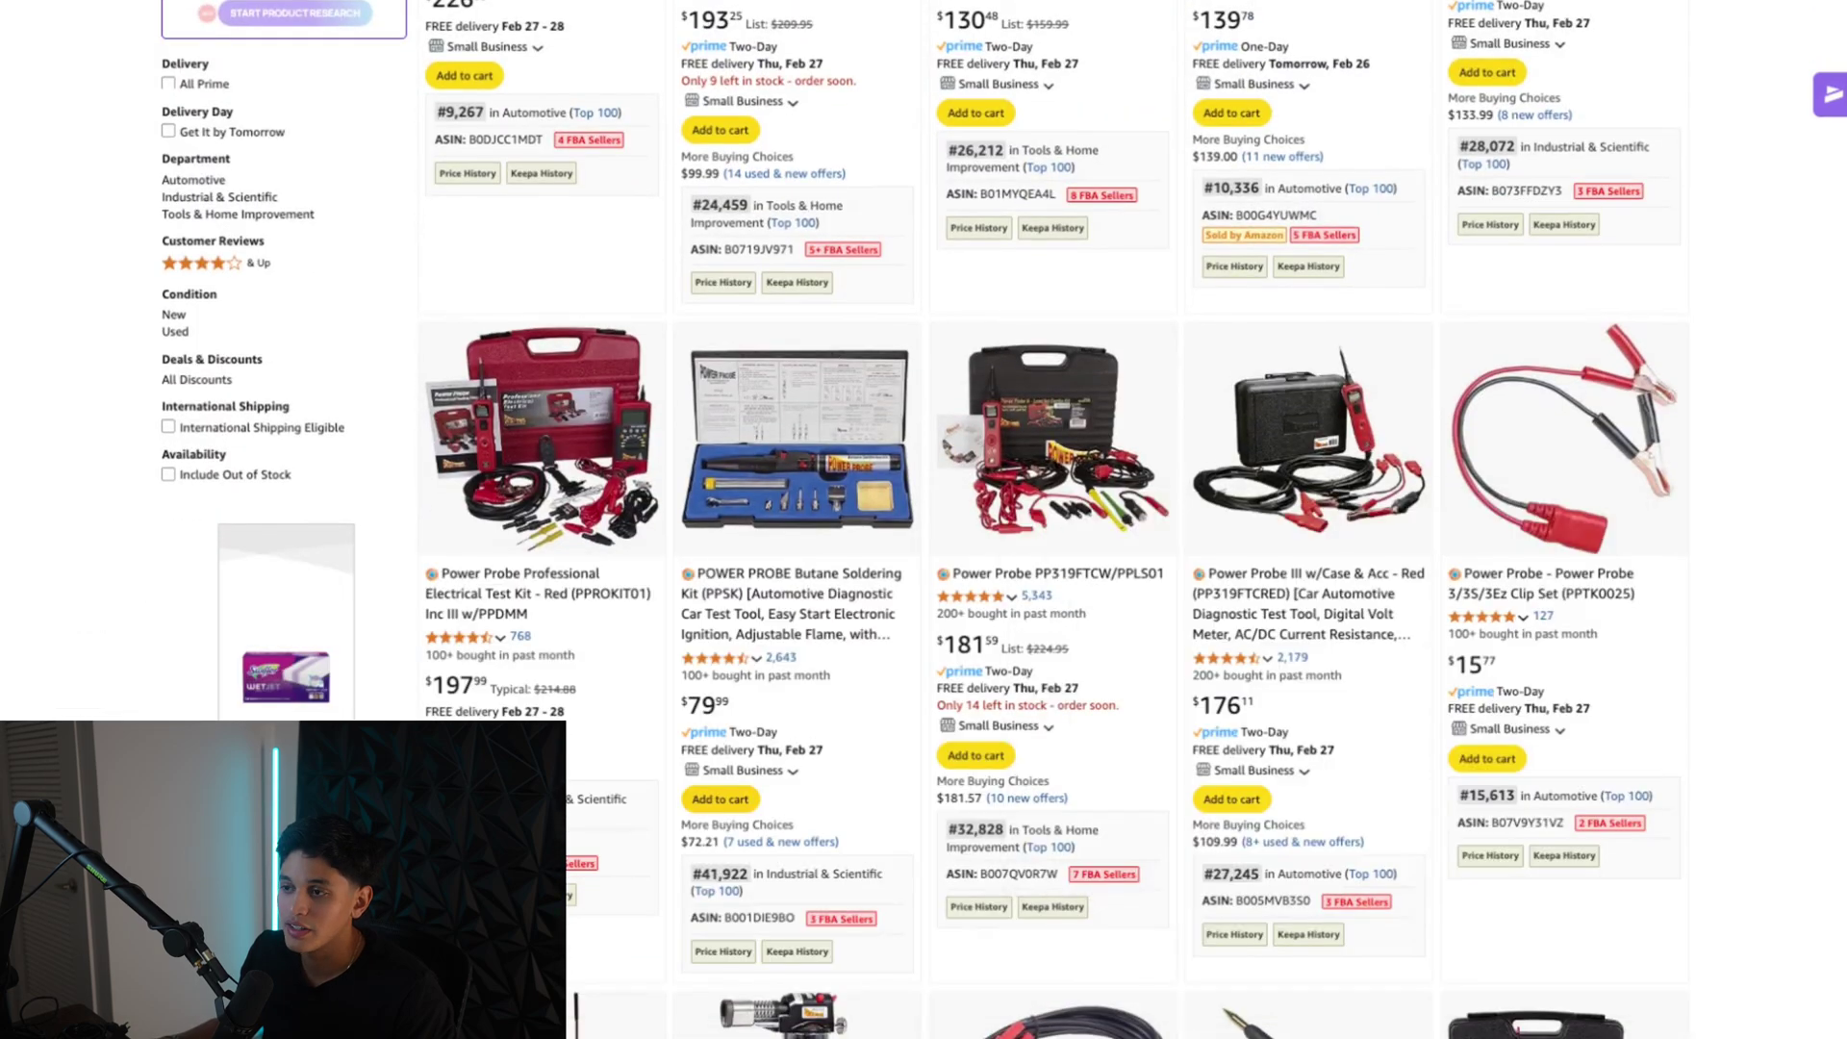
scroll(924, 519, up, 6)
scroll(924, 520, down, 1)
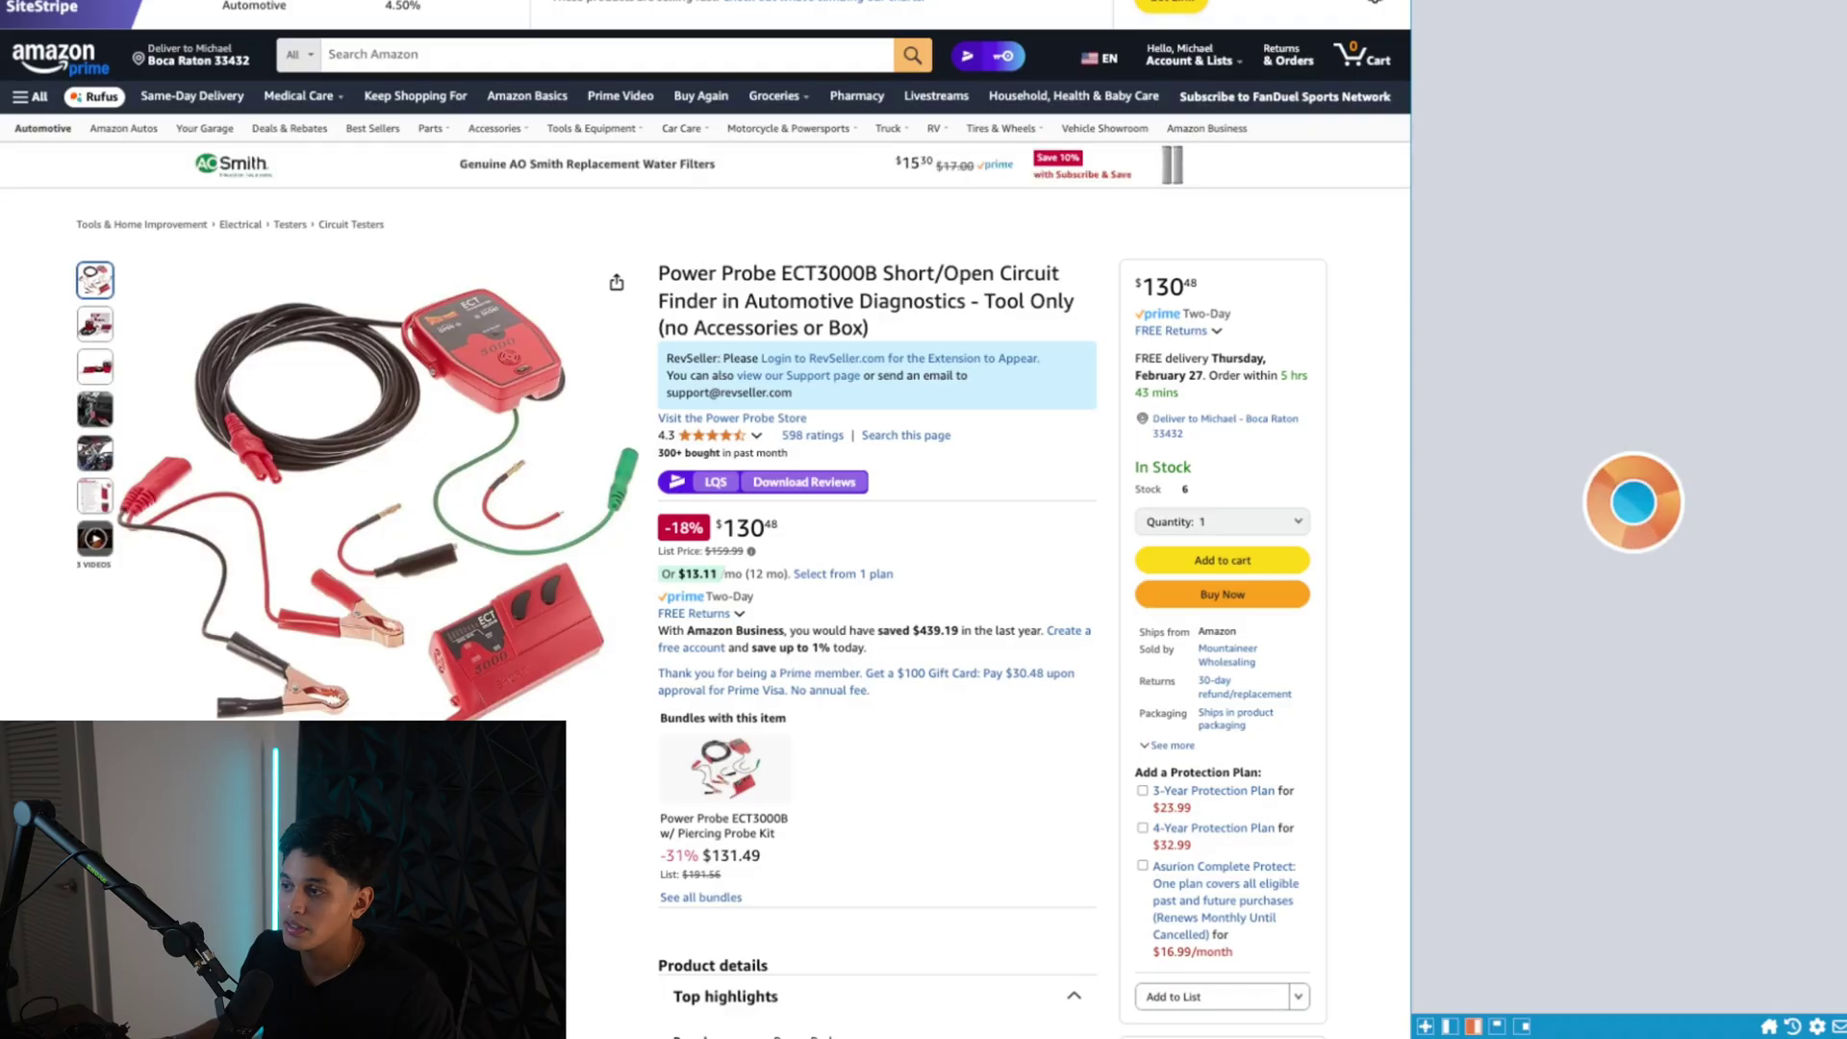
Examine the ECT3000B listing's Keepa price history and identify the FBA sellers in its live offers
scroll(702, 520, down, 8)
scroll(703, 520, down, 4)
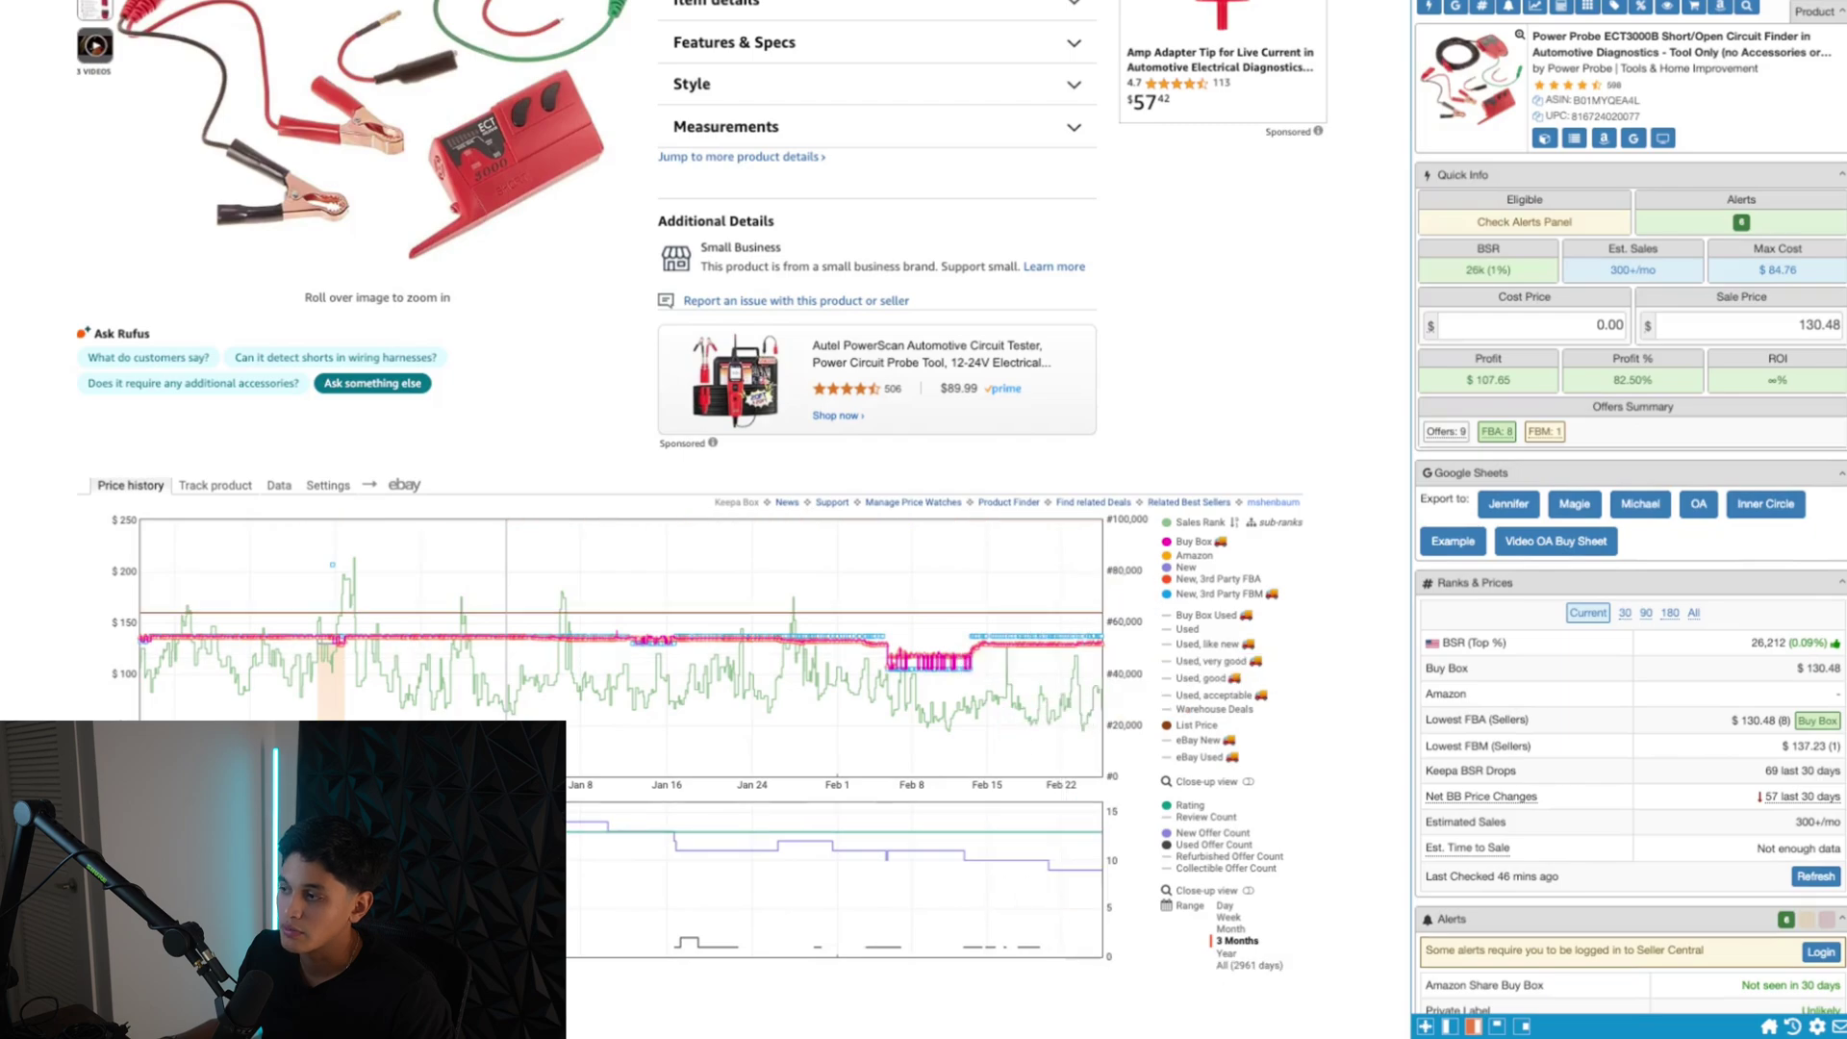
scroll(1631, 539, down, 10)
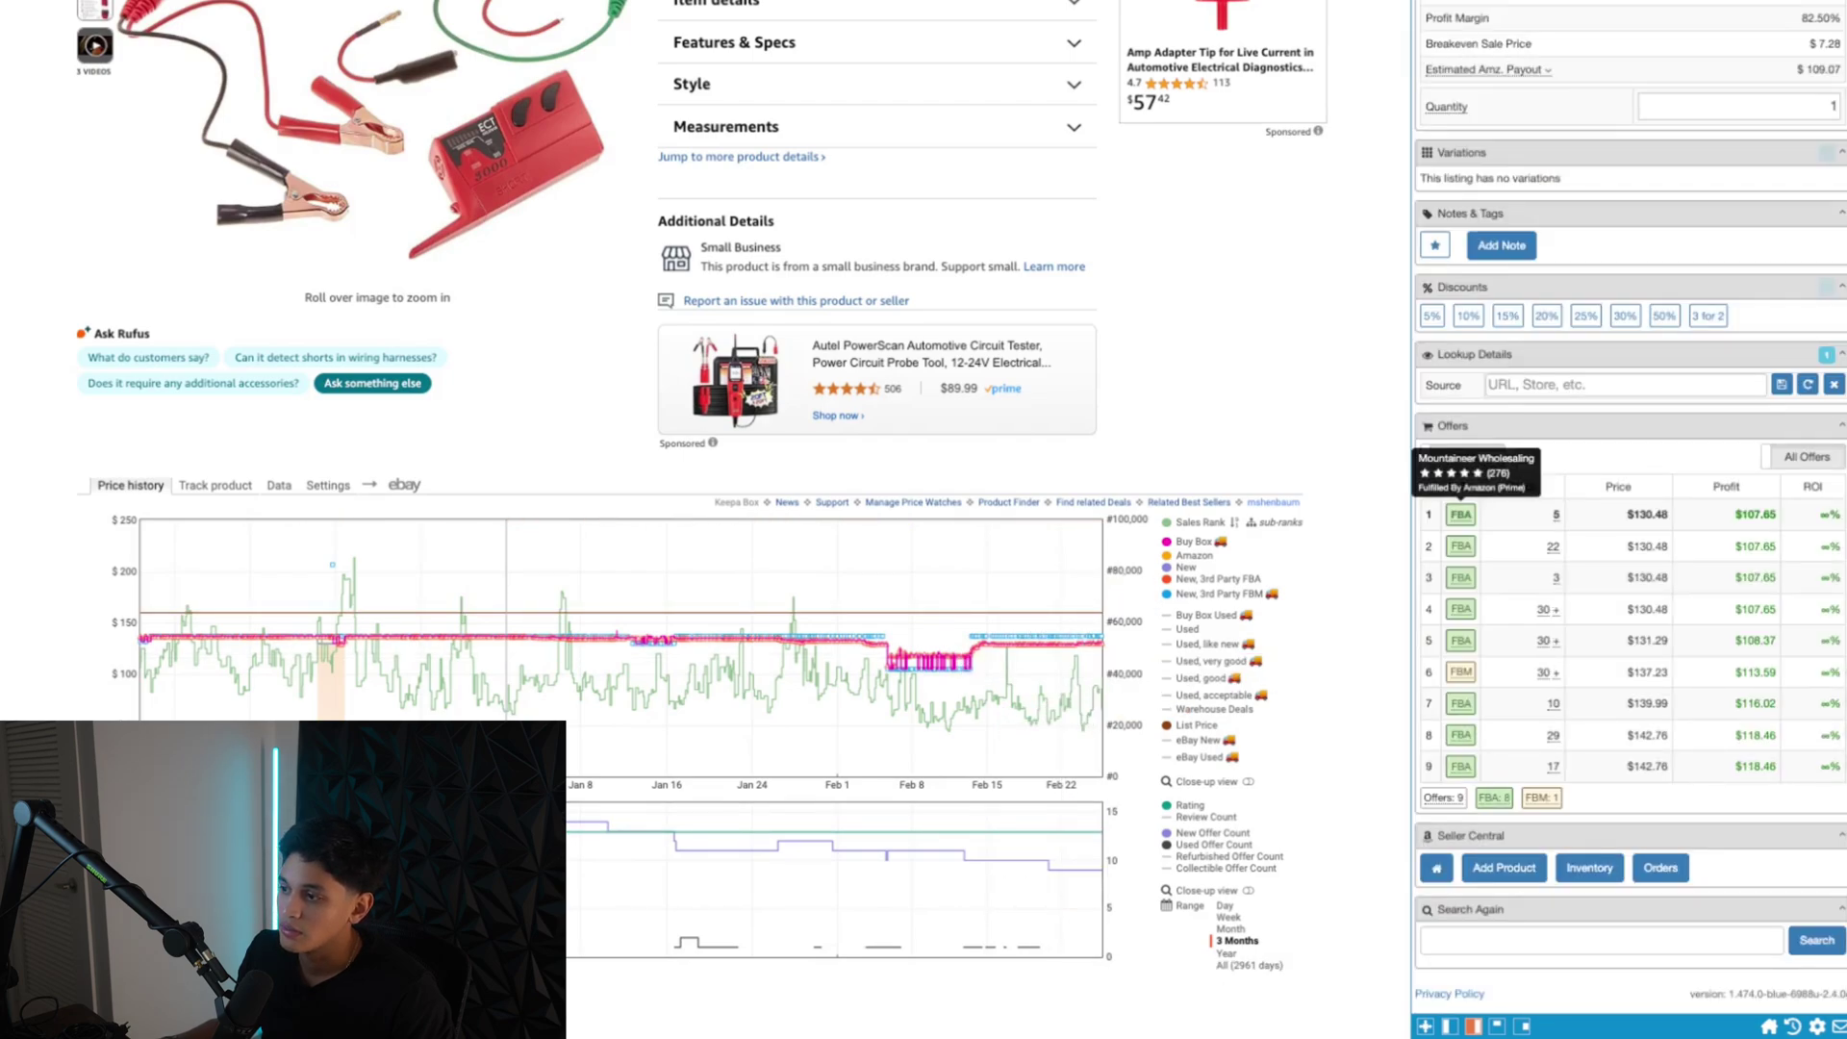
mouse_move(1461, 545)
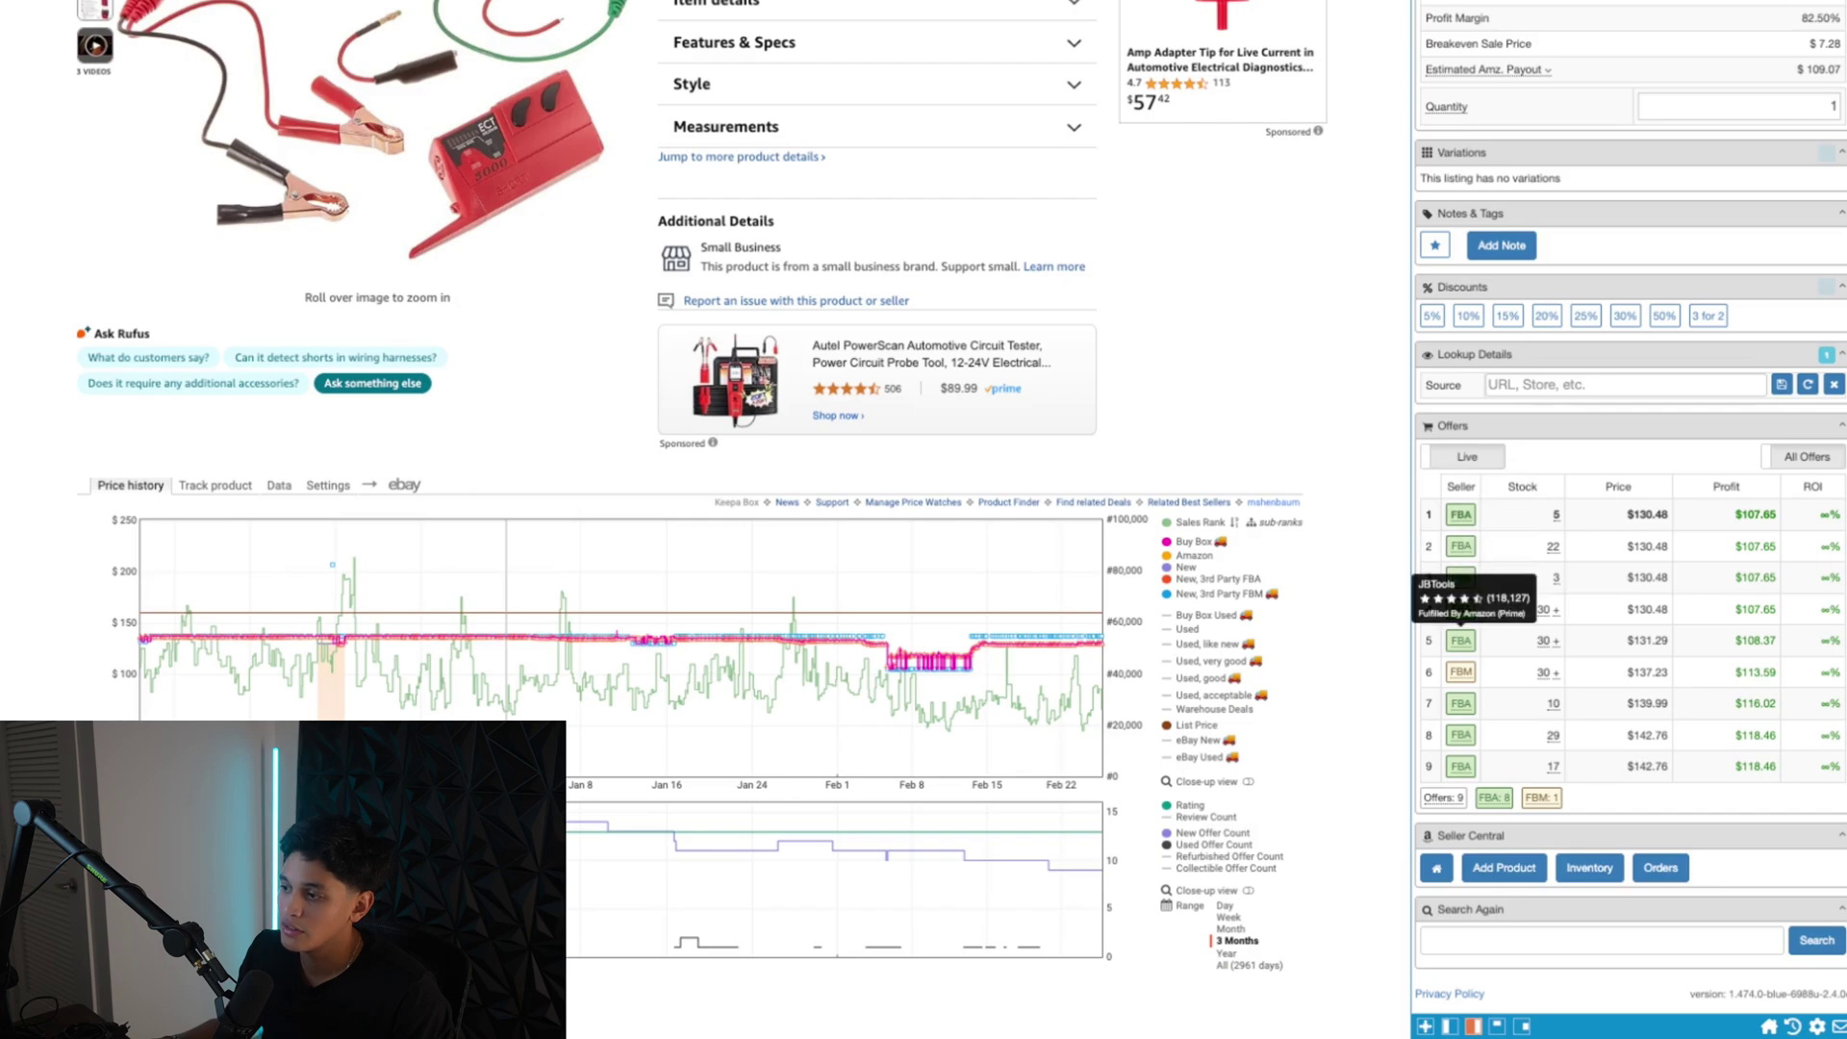
mouse_move(1460, 672)
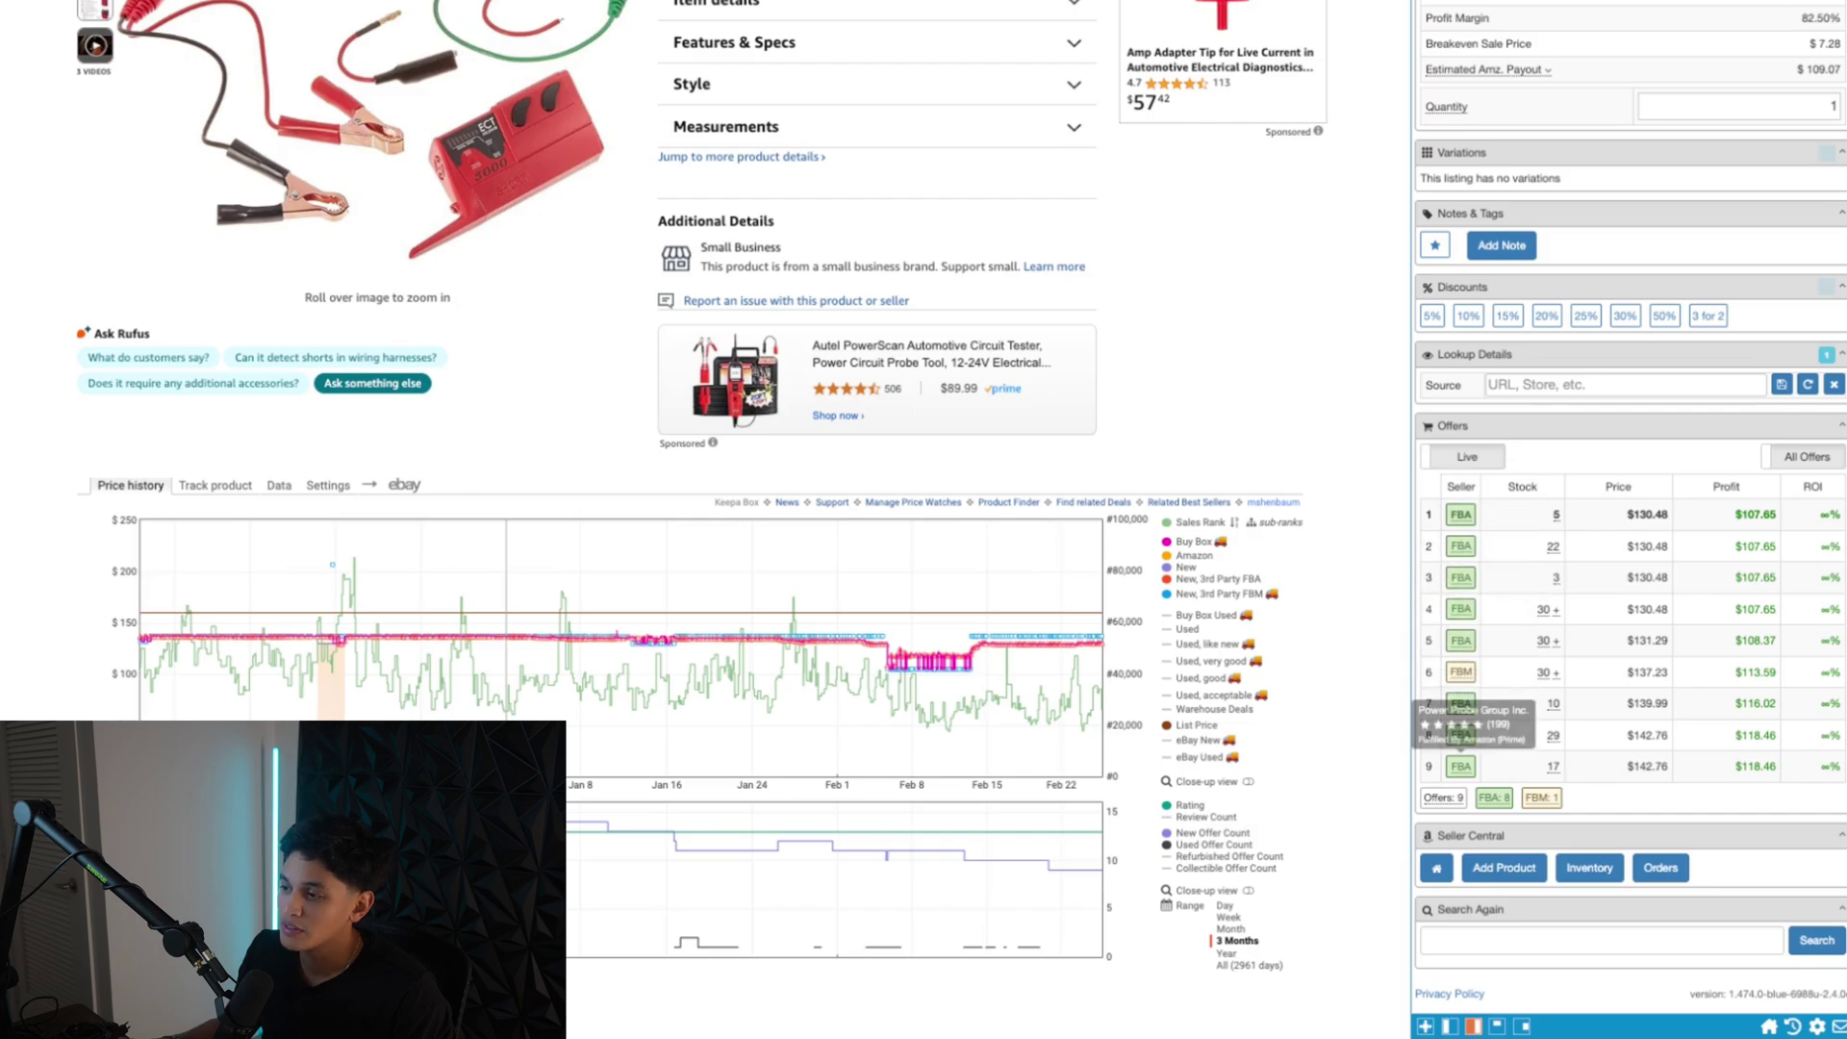
scroll(1628, 520, up, 10)
scroll(705, 519, up, 15)
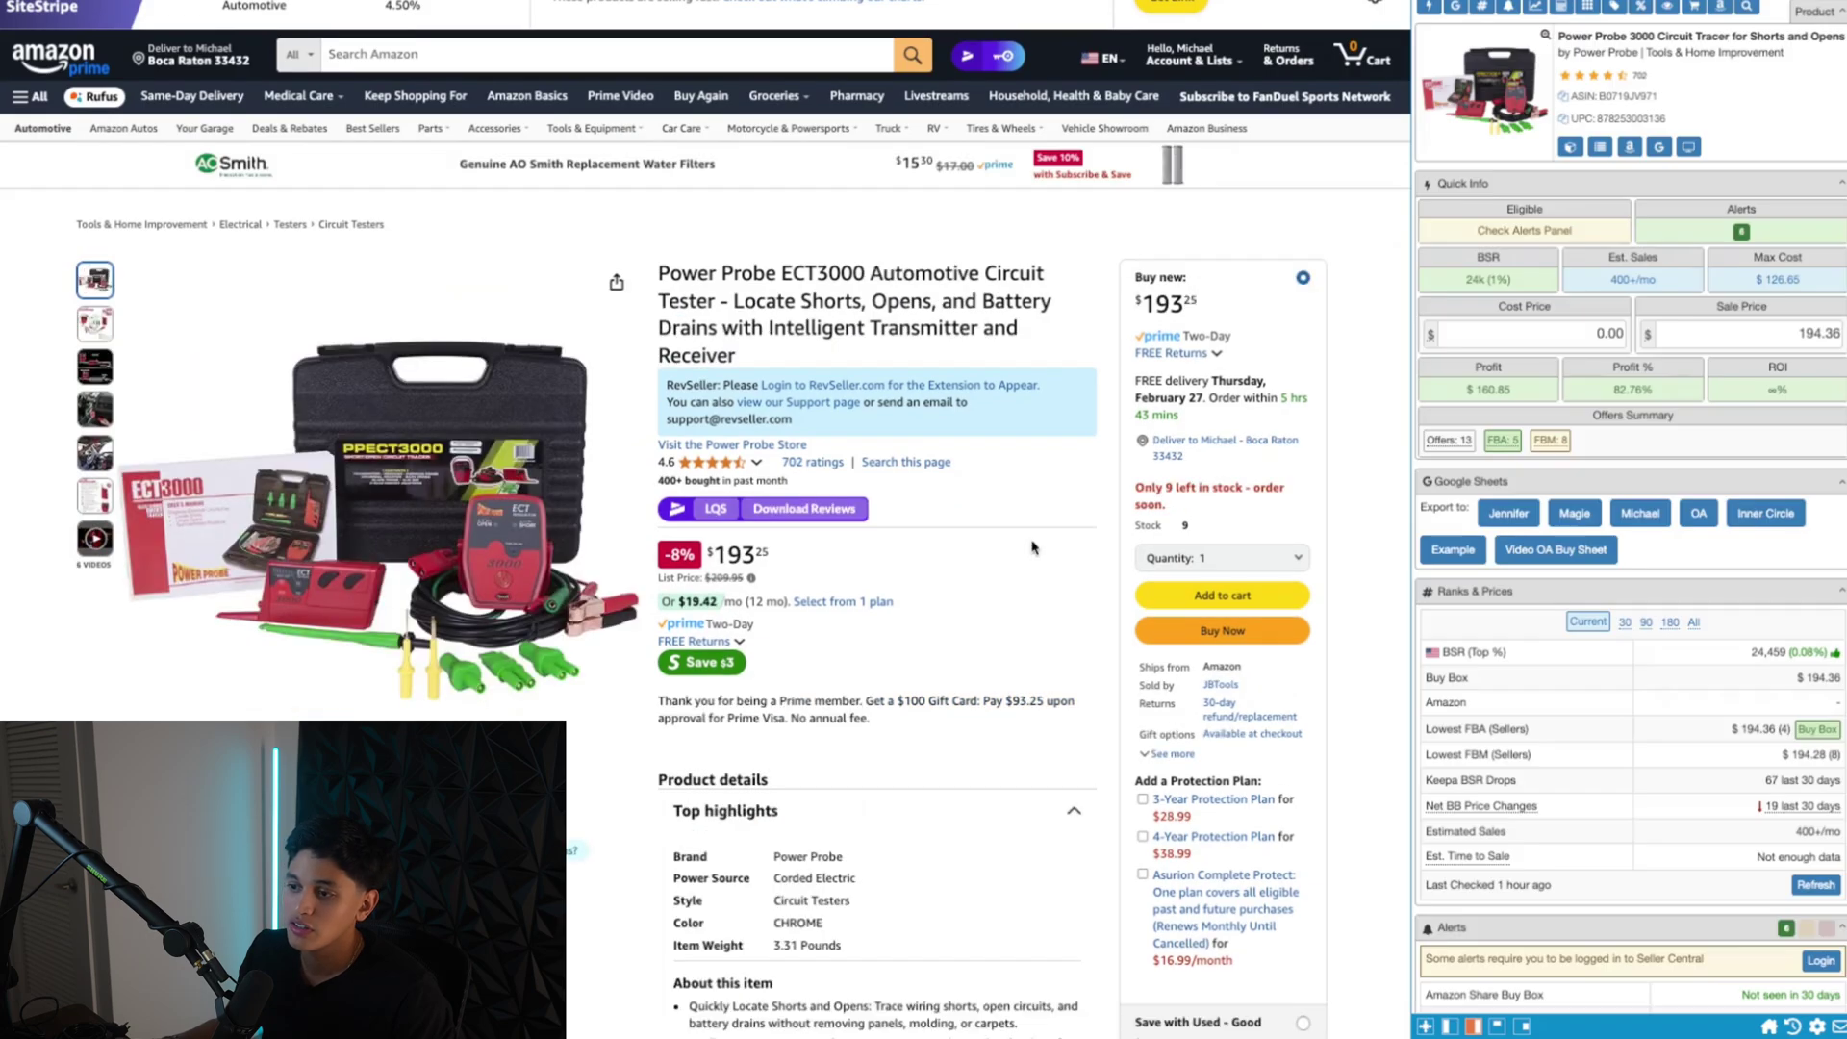
Examine the Keepa price history and live offers of the Power Probe ECT3000 Automotive Circuit Tester listing
scroll(465, 450, down, 15)
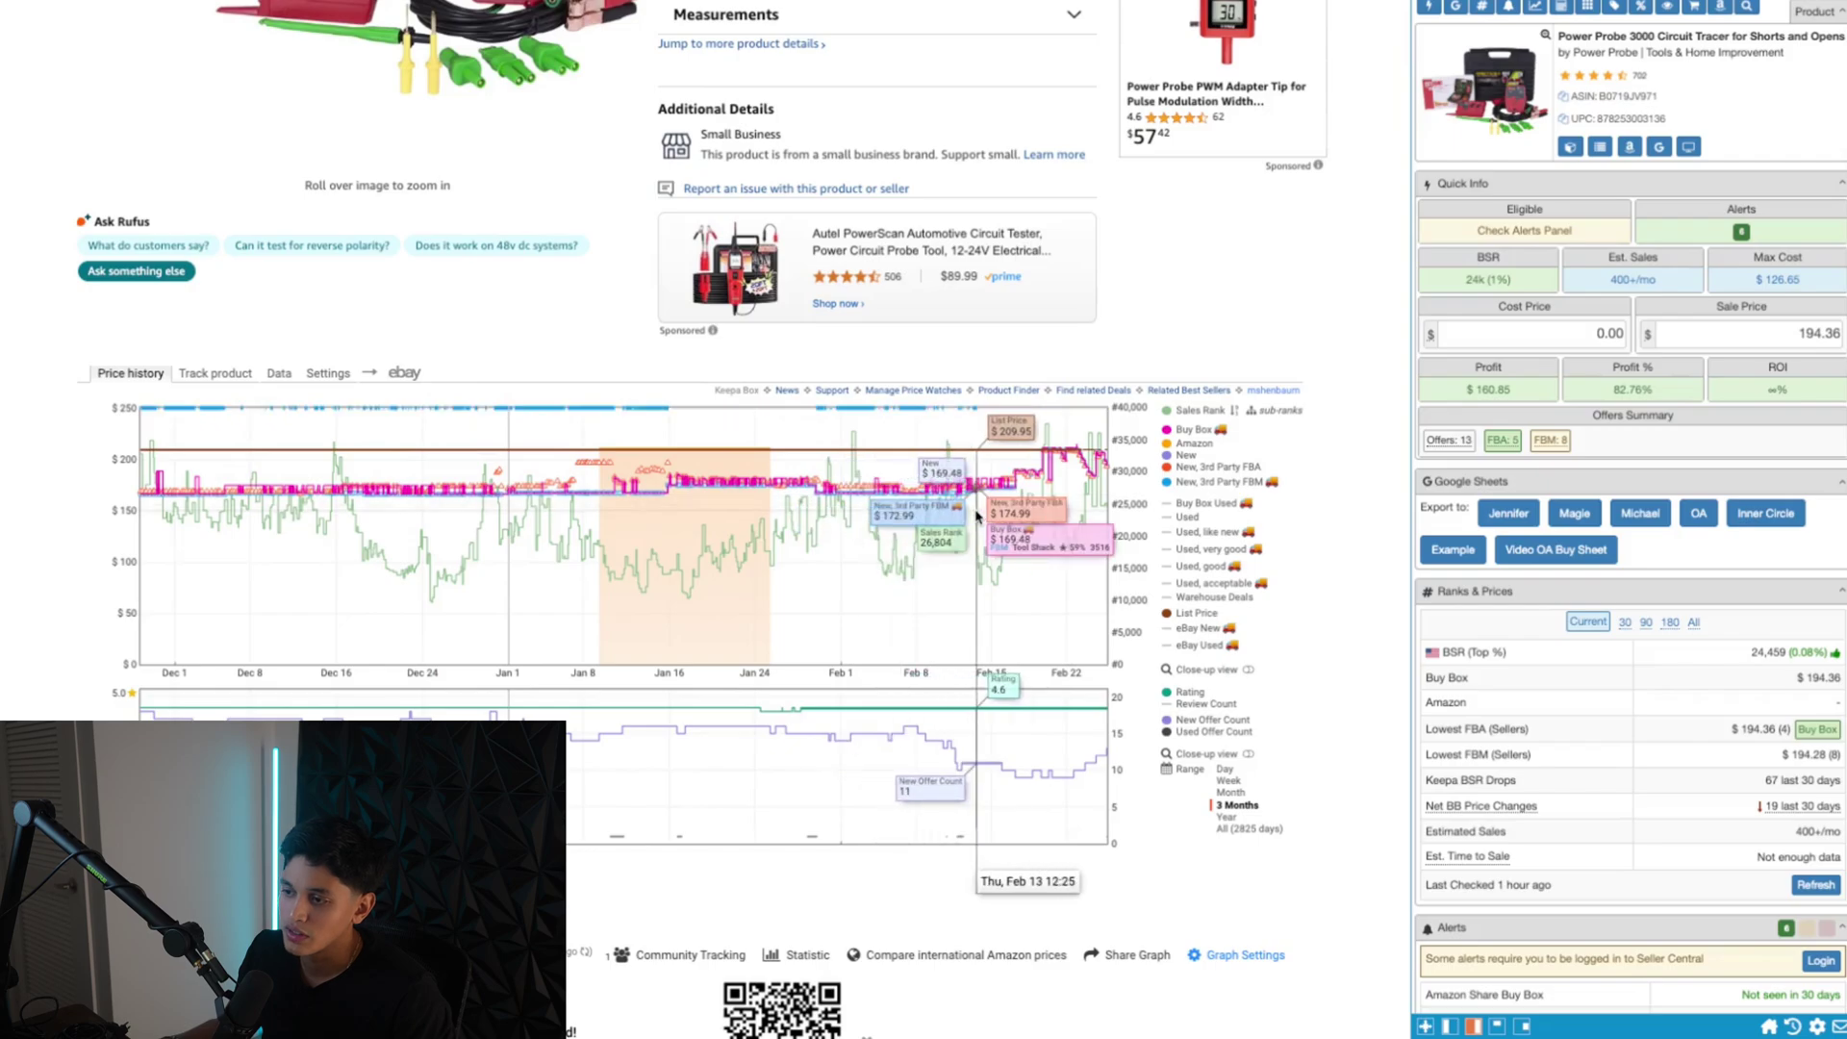
scroll(1556, 709, down, 10)
scroll(1556, 709, down, 5)
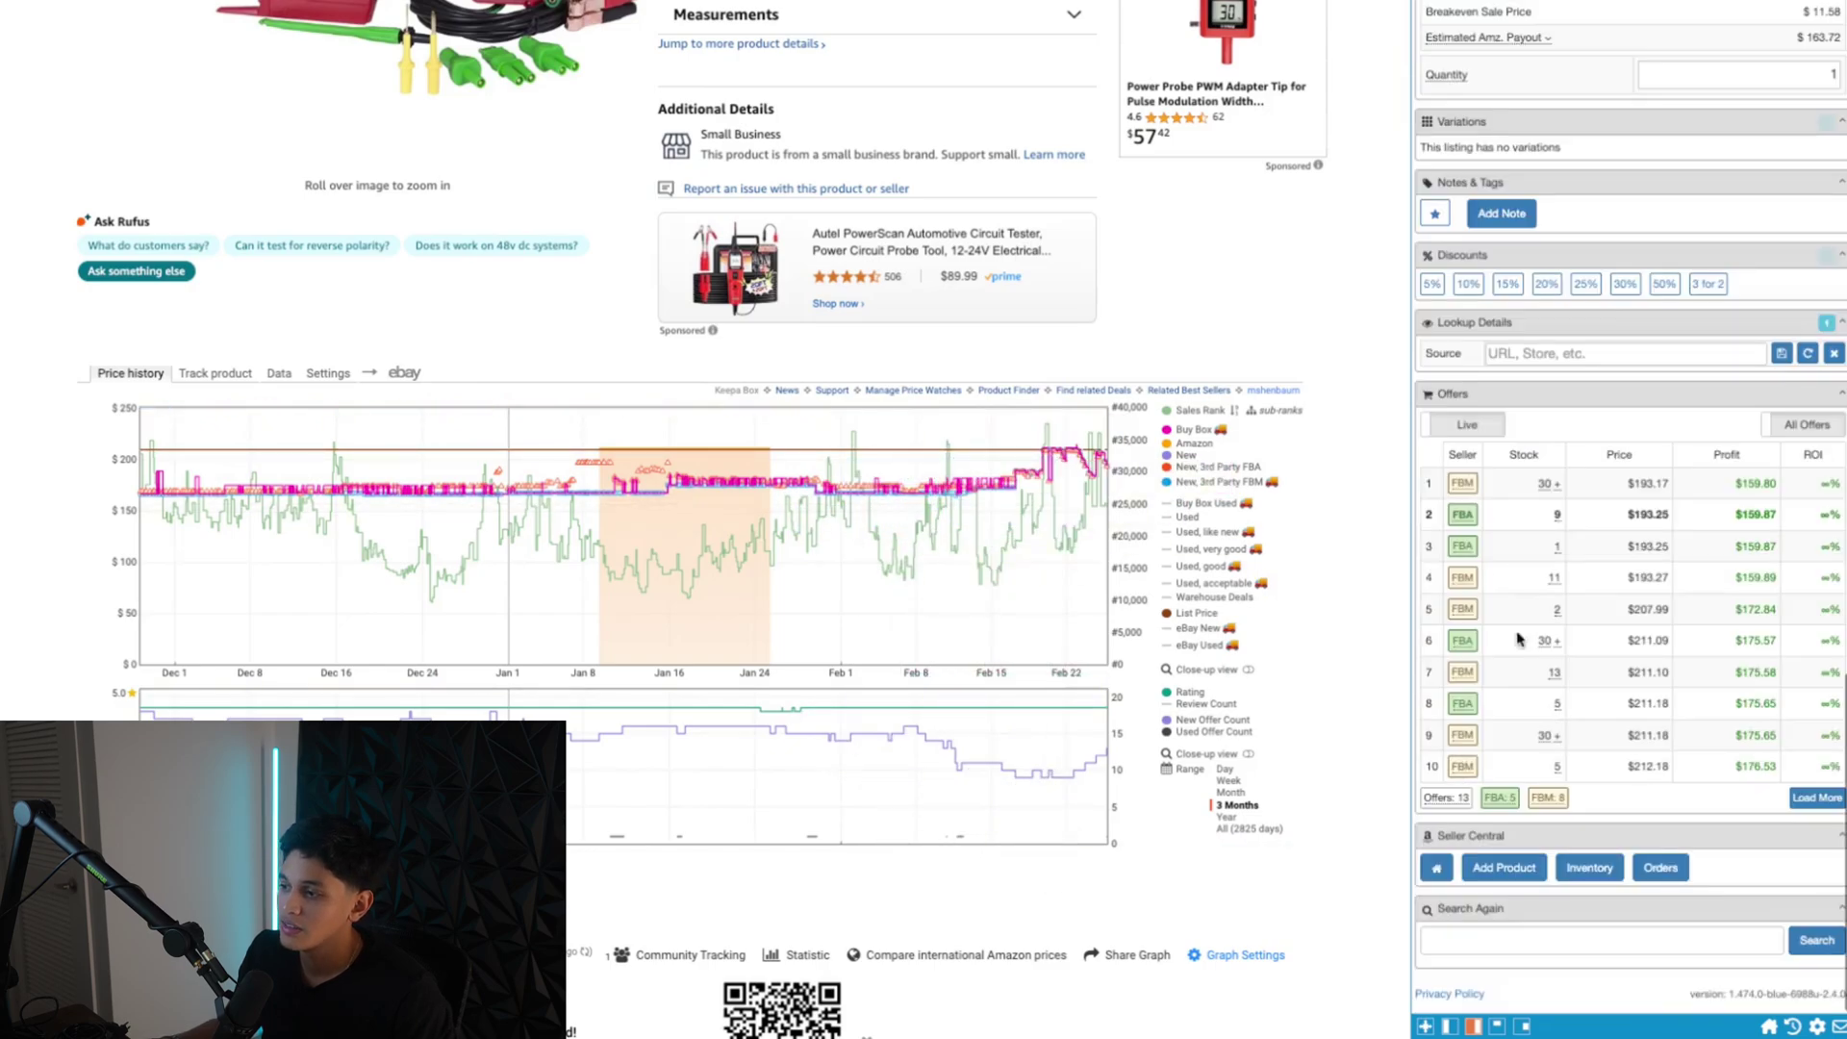
scroll(1453, 519, up, 20)
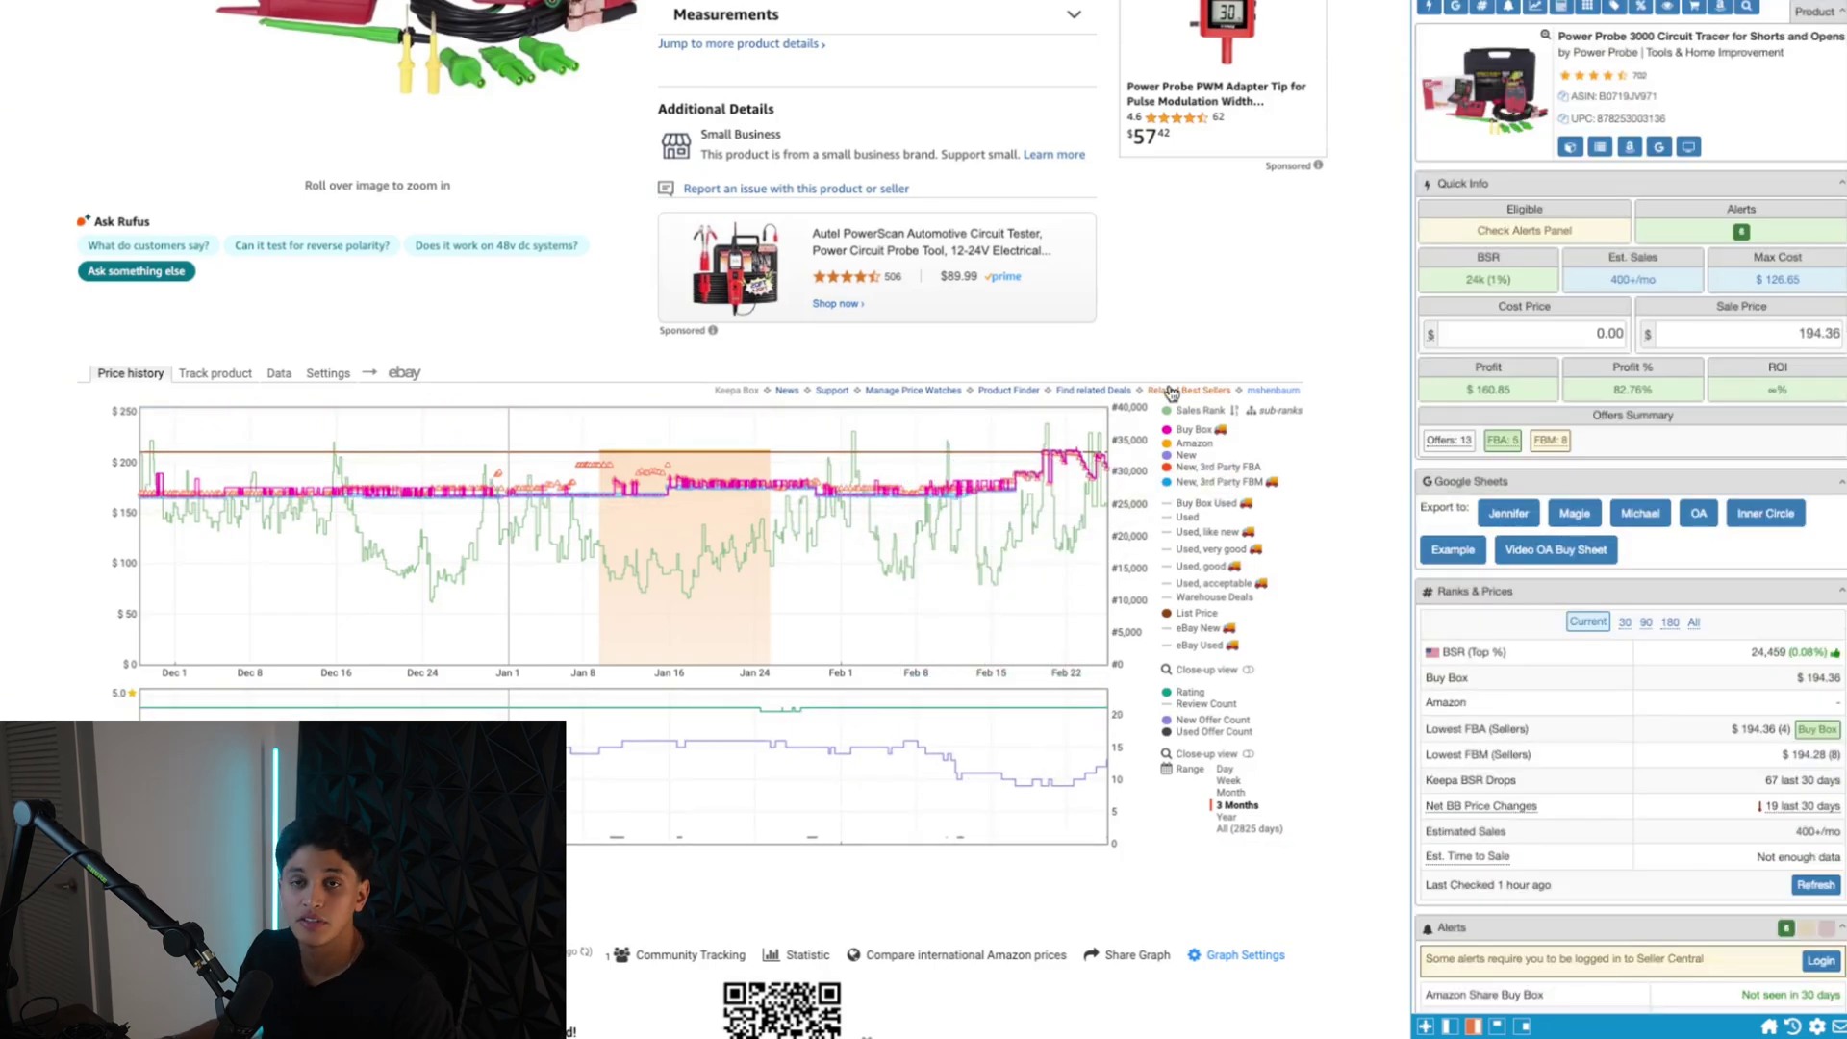
scroll(963, 433, up, 15)
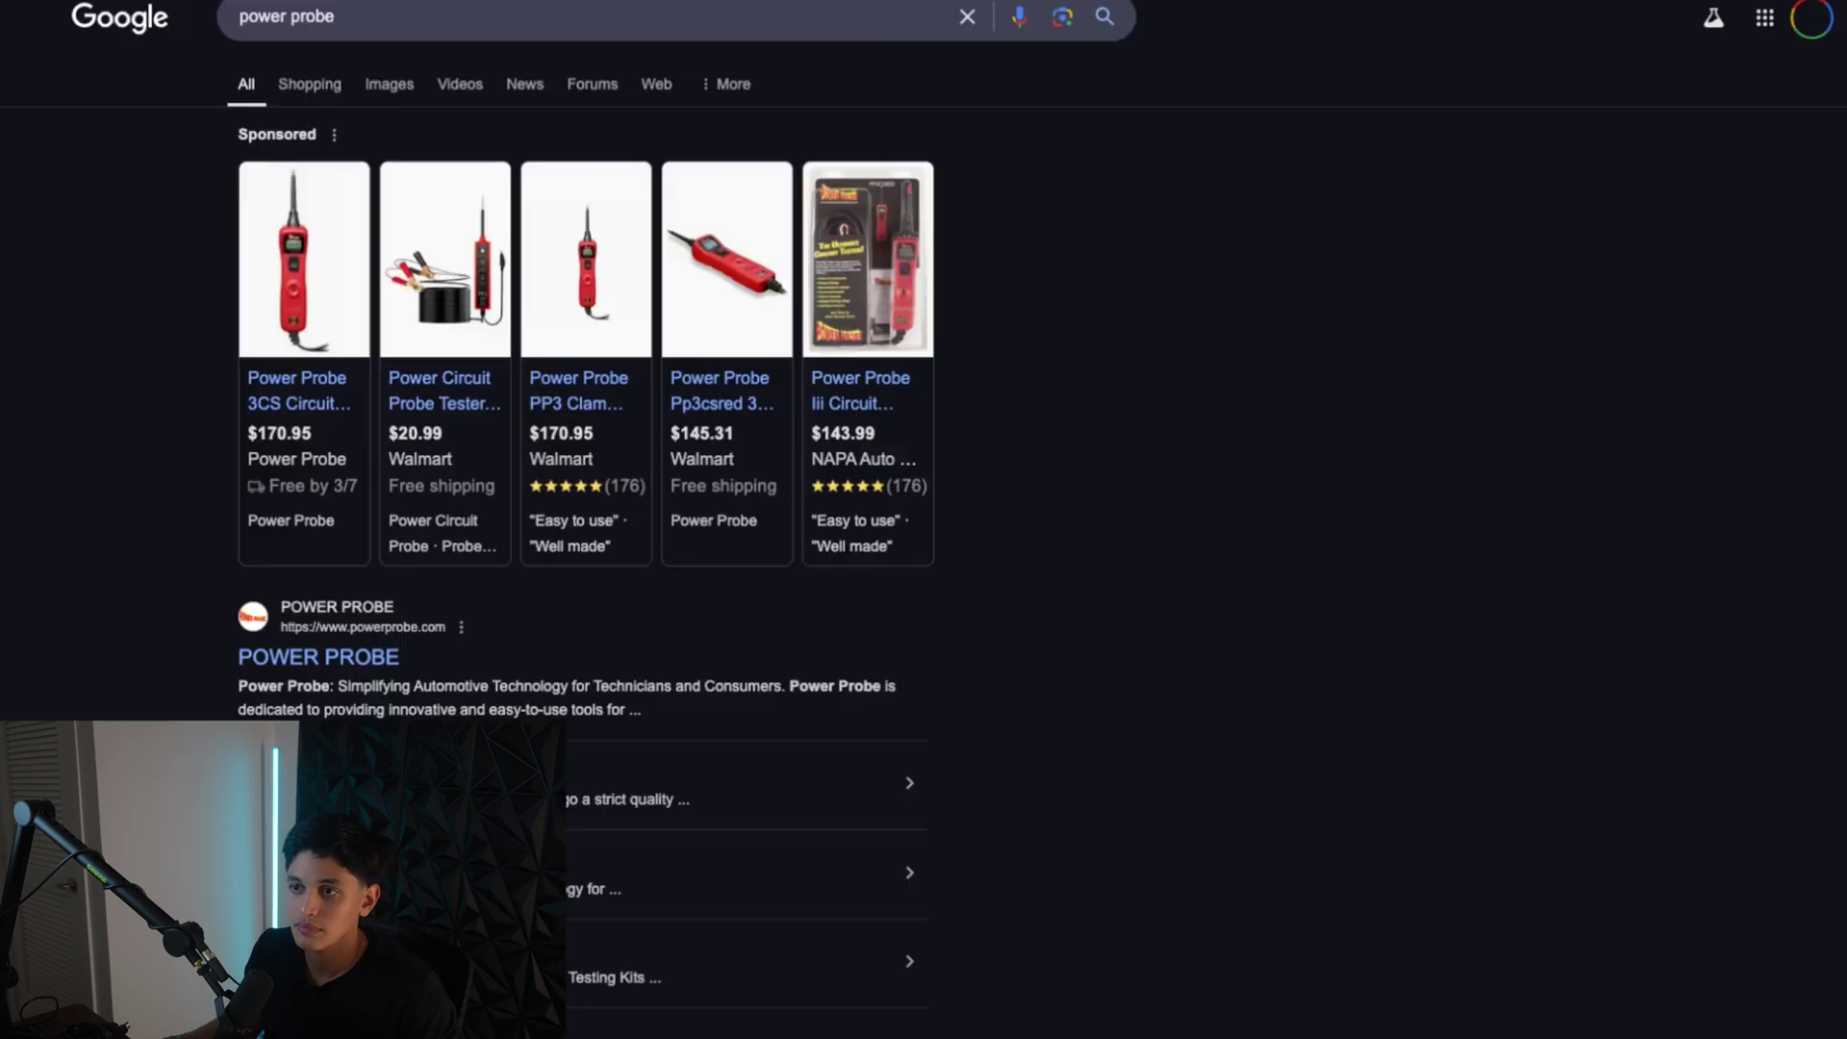
Look over the Google results for Power Probe, and extend the search to "power probe wholesale"
scroll(388, 503, down, 3)
scroll(384, 500, down, 3)
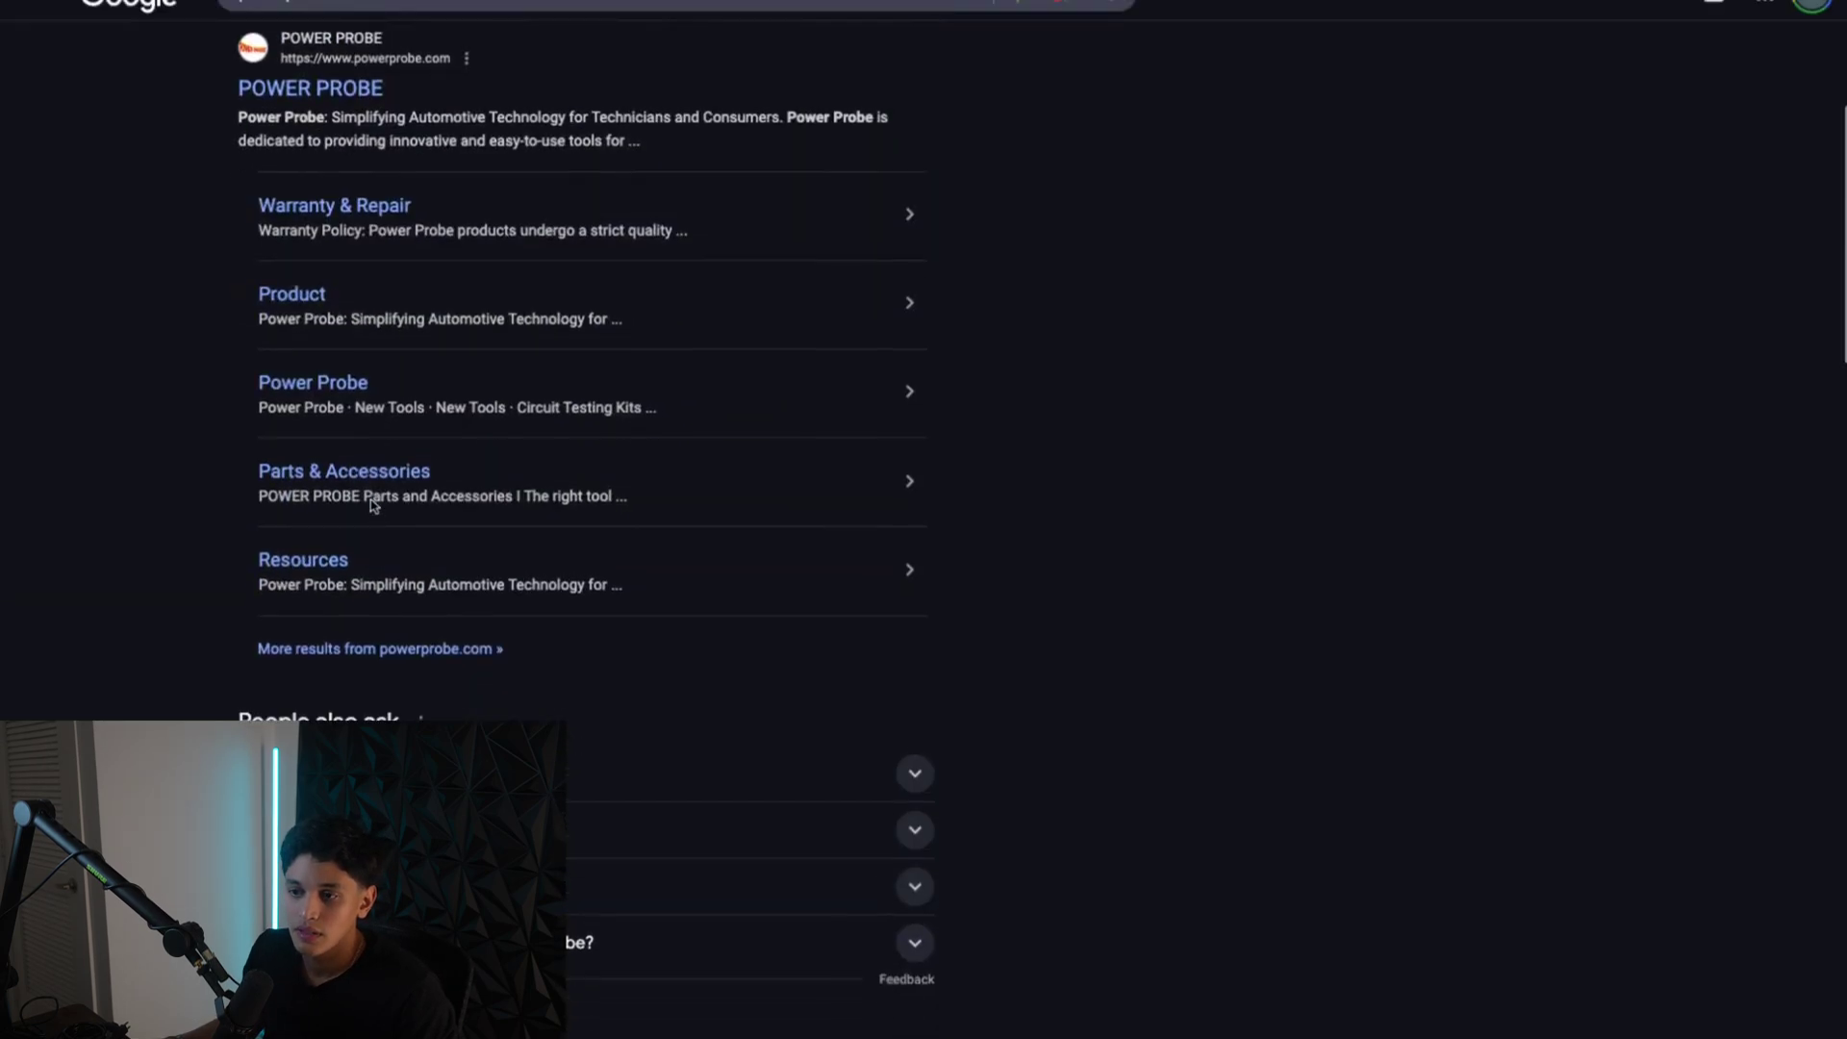
scroll(370, 493, up, 8)
scroll(354, 39, down, 2)
click(366, 33)
text(wholesale)
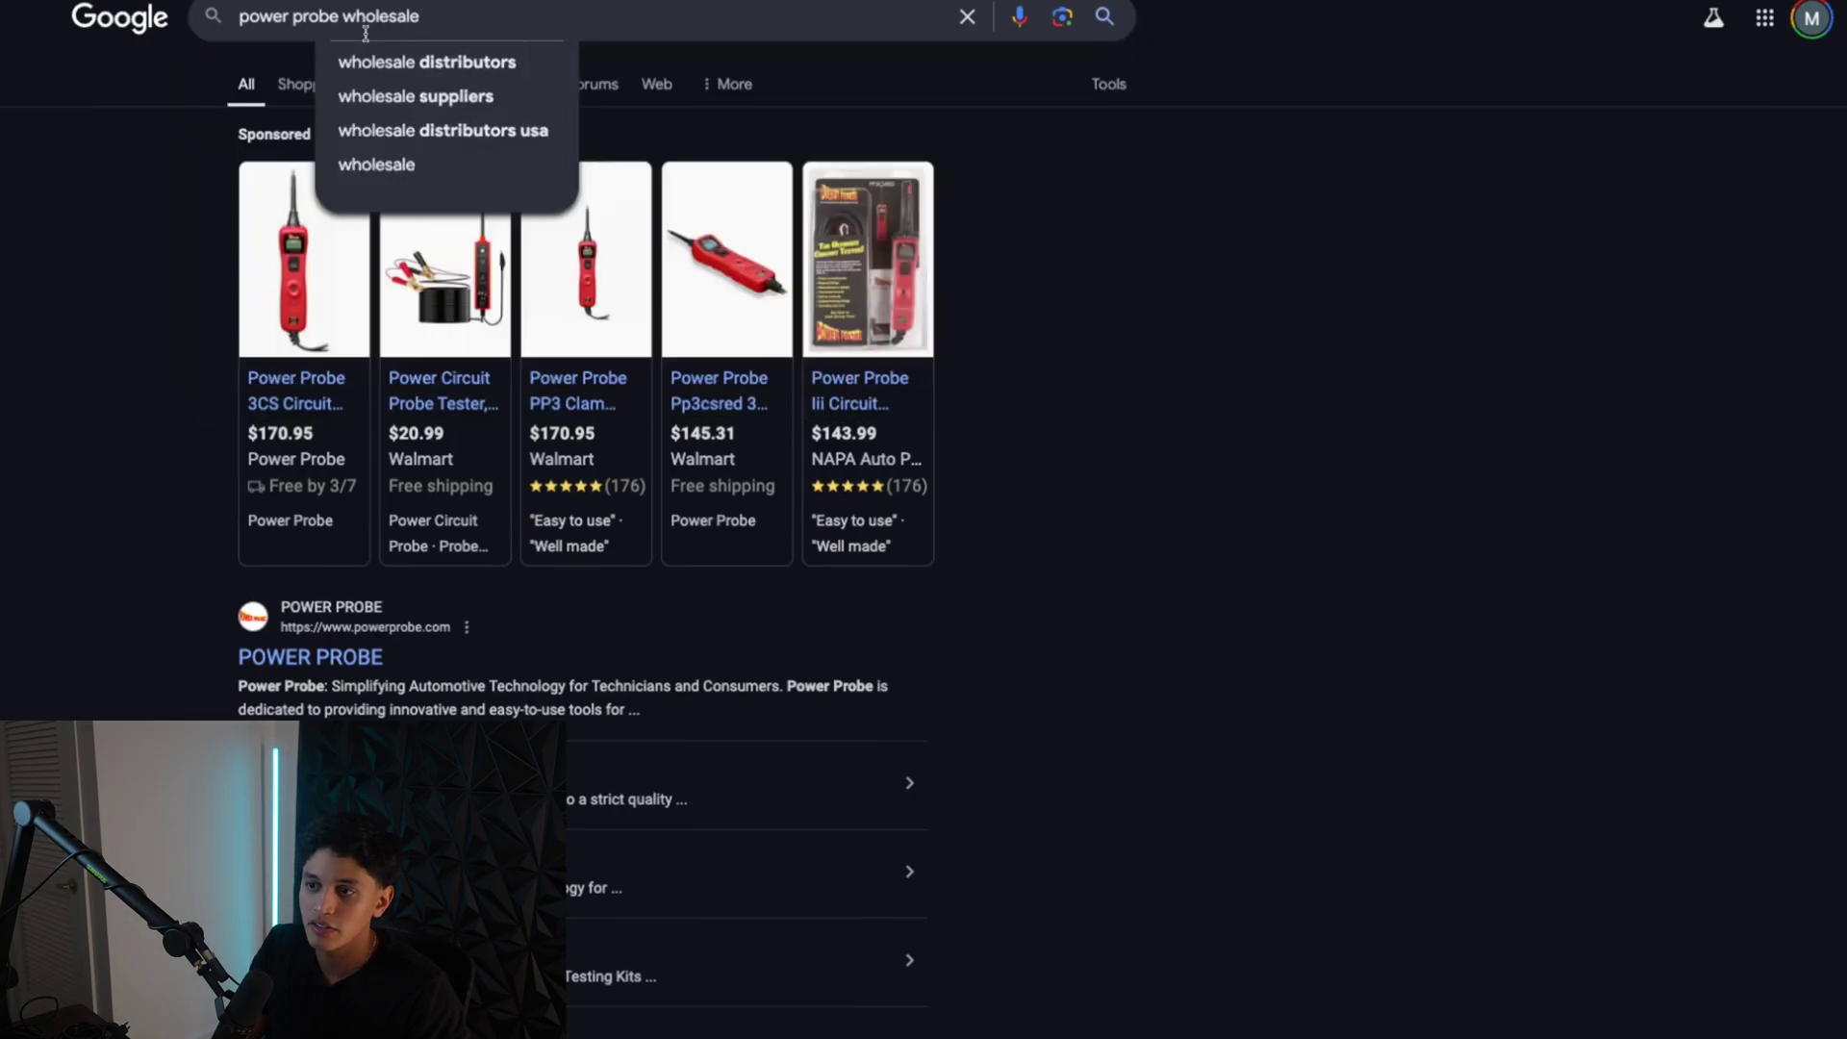
key(Return)
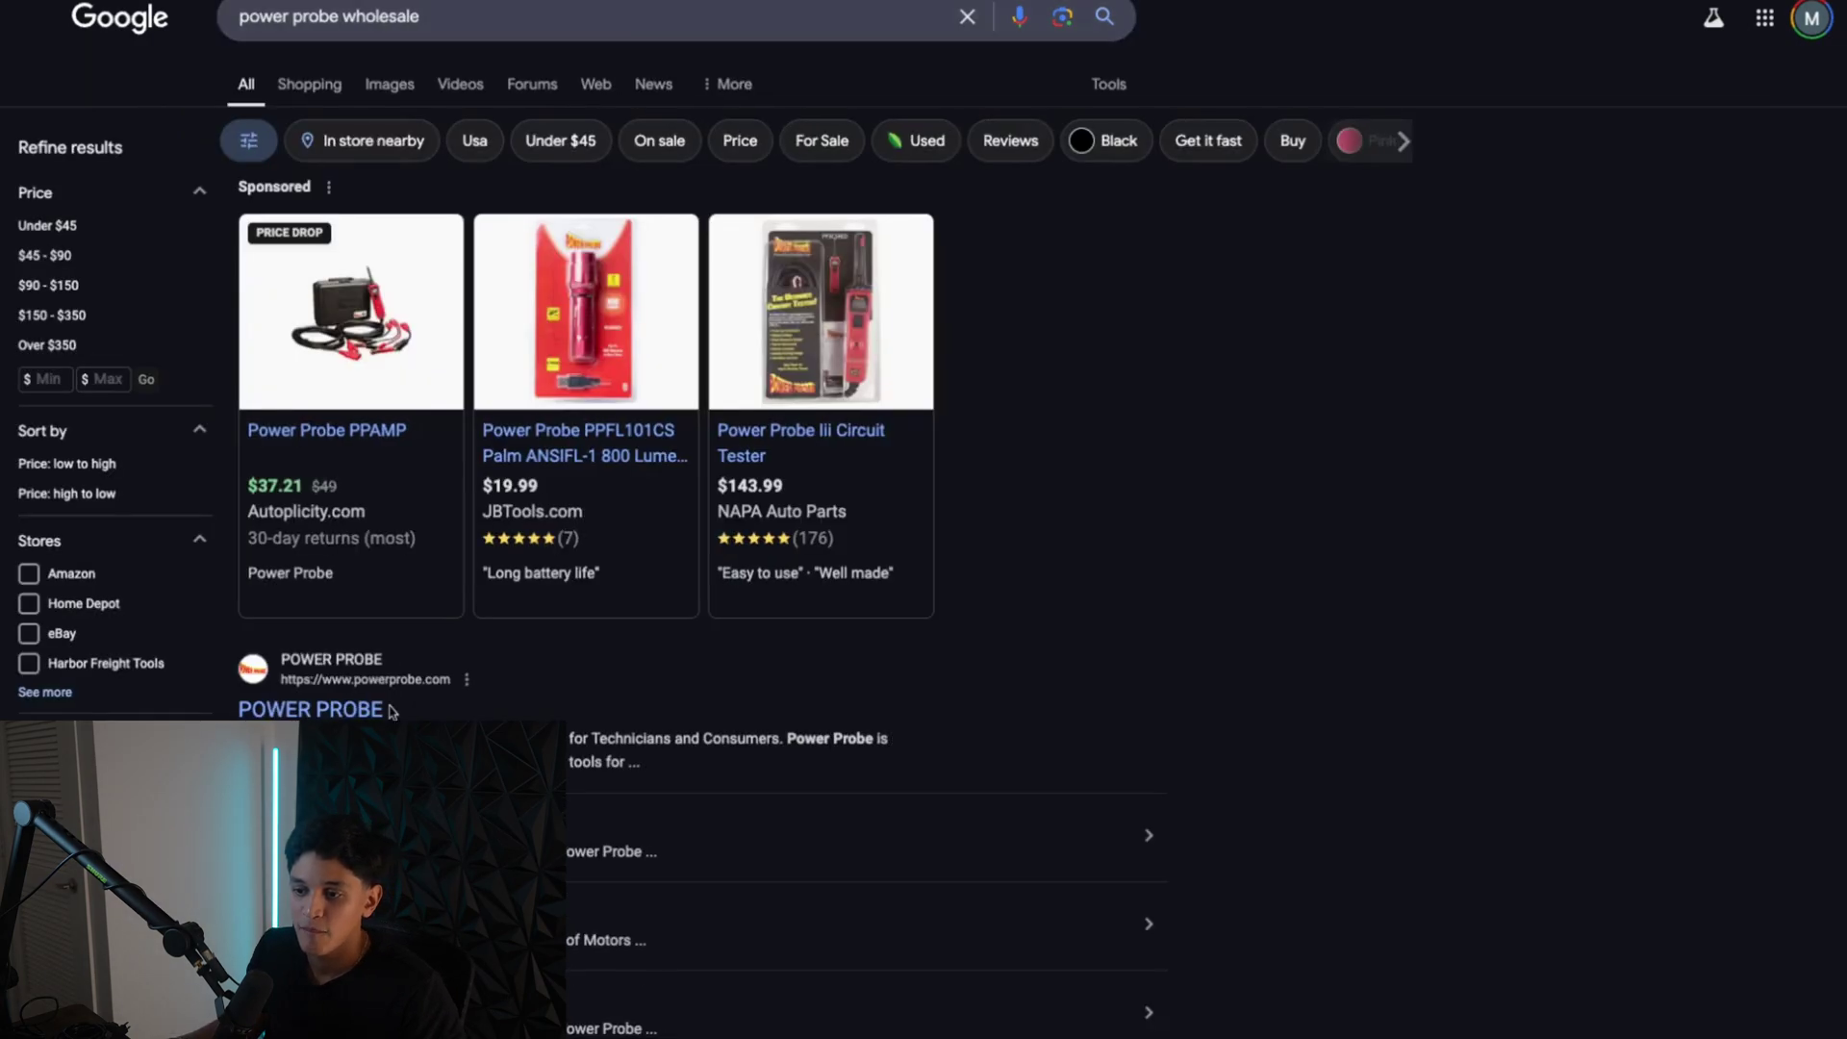
Scan the Power Probe wholesale results and open the brand's official website, powerprobe.com
scroll(366, 433, down, 2)
scroll(359, 438, down, 7)
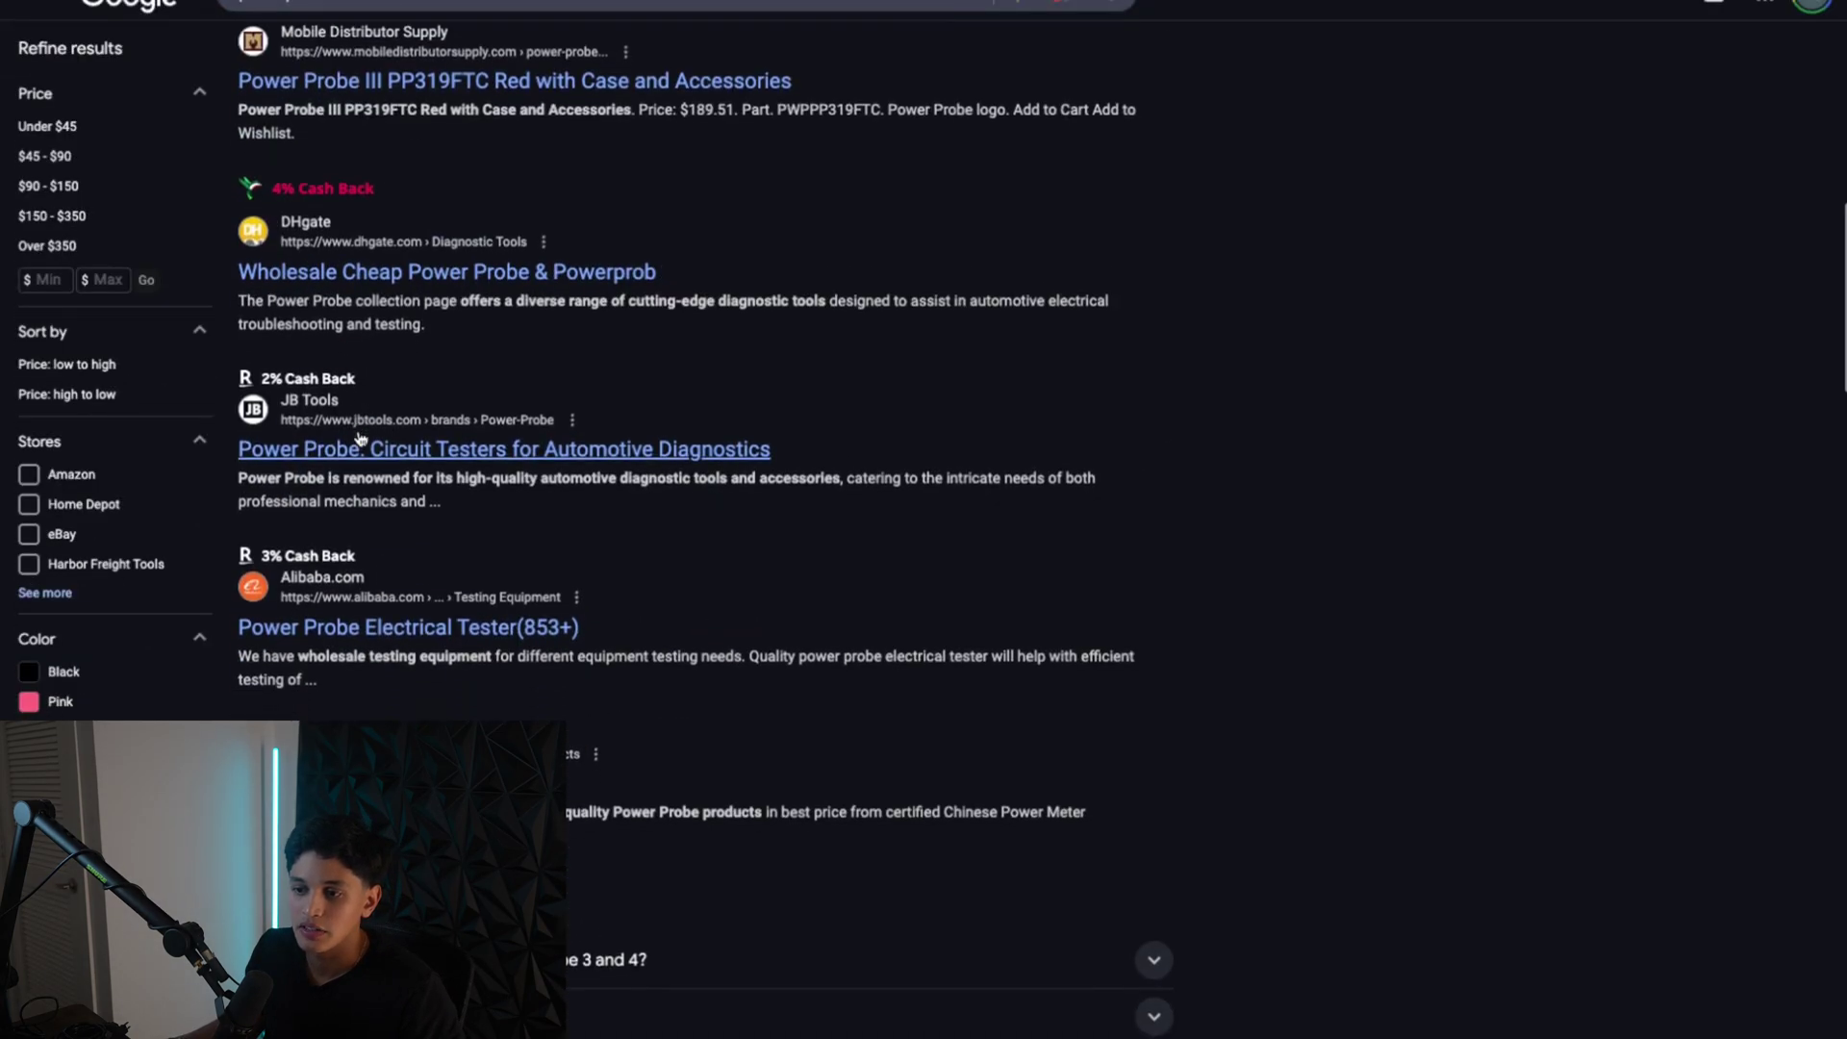
scroll(347, 404, up, 6)
scroll(334, 270, up, 2)
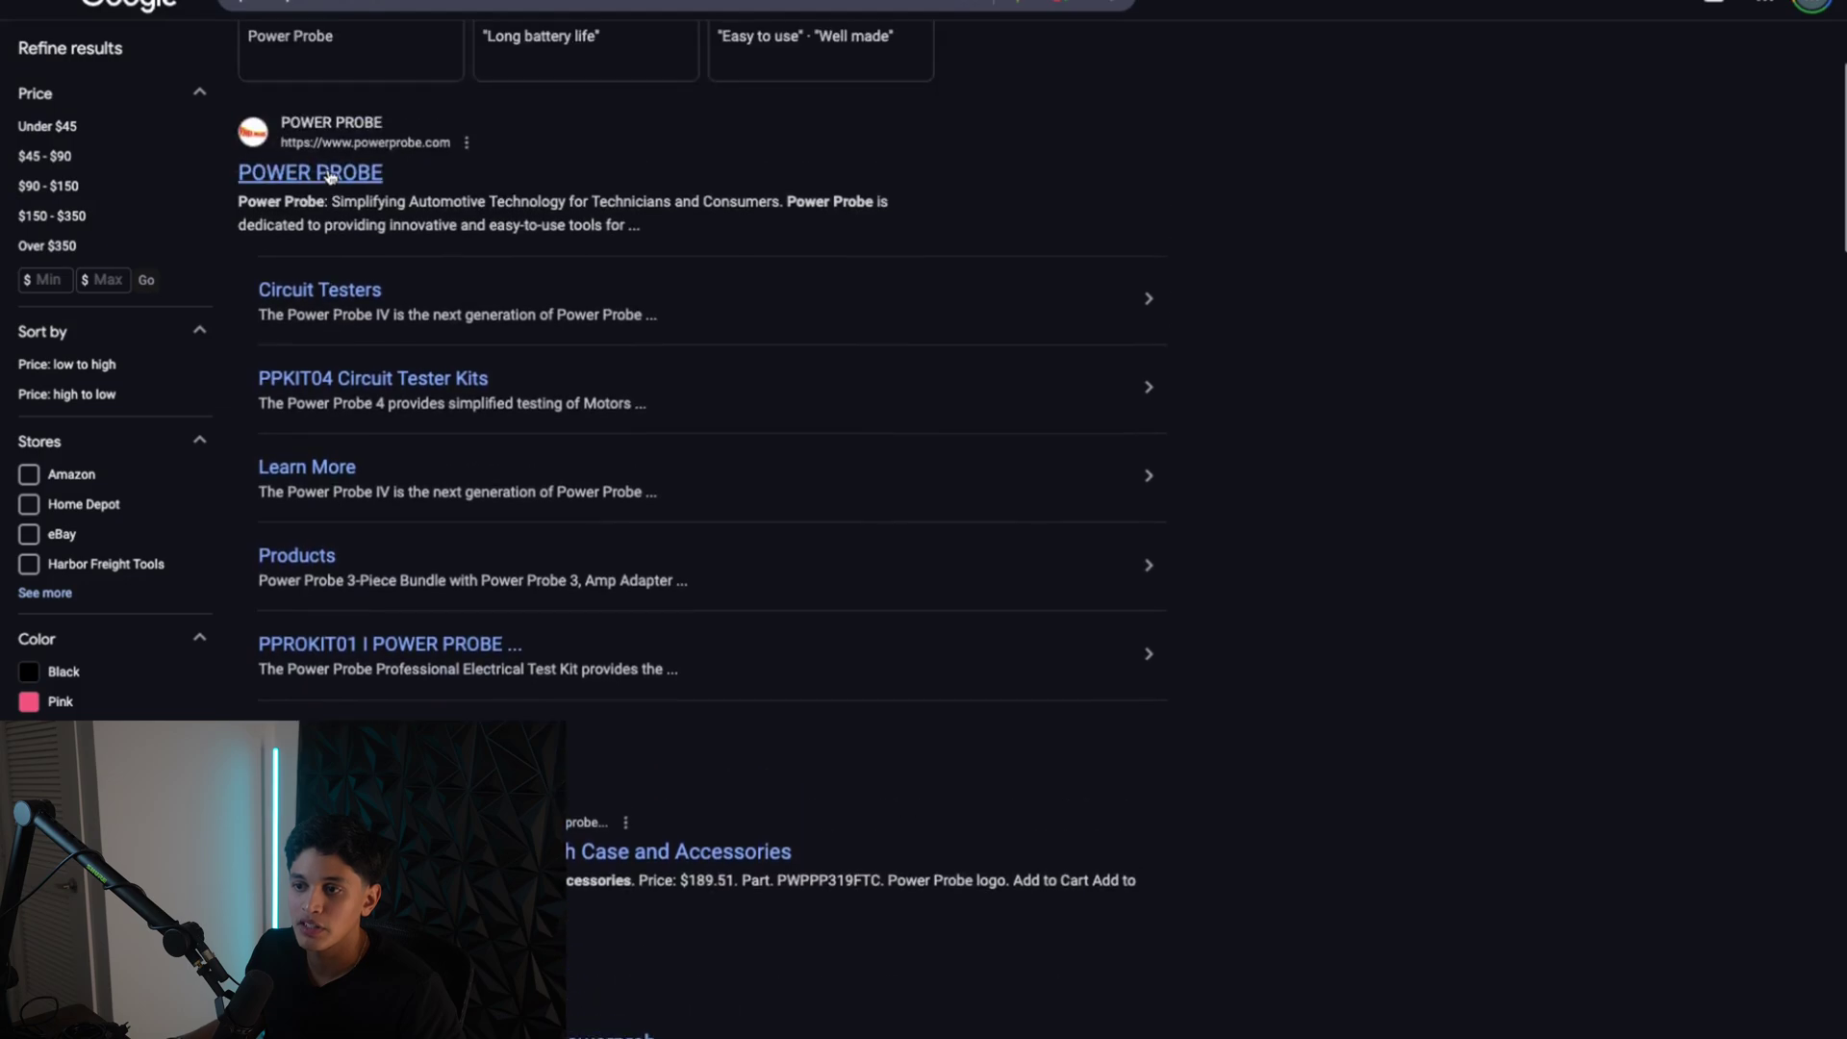
click(1062, 392)
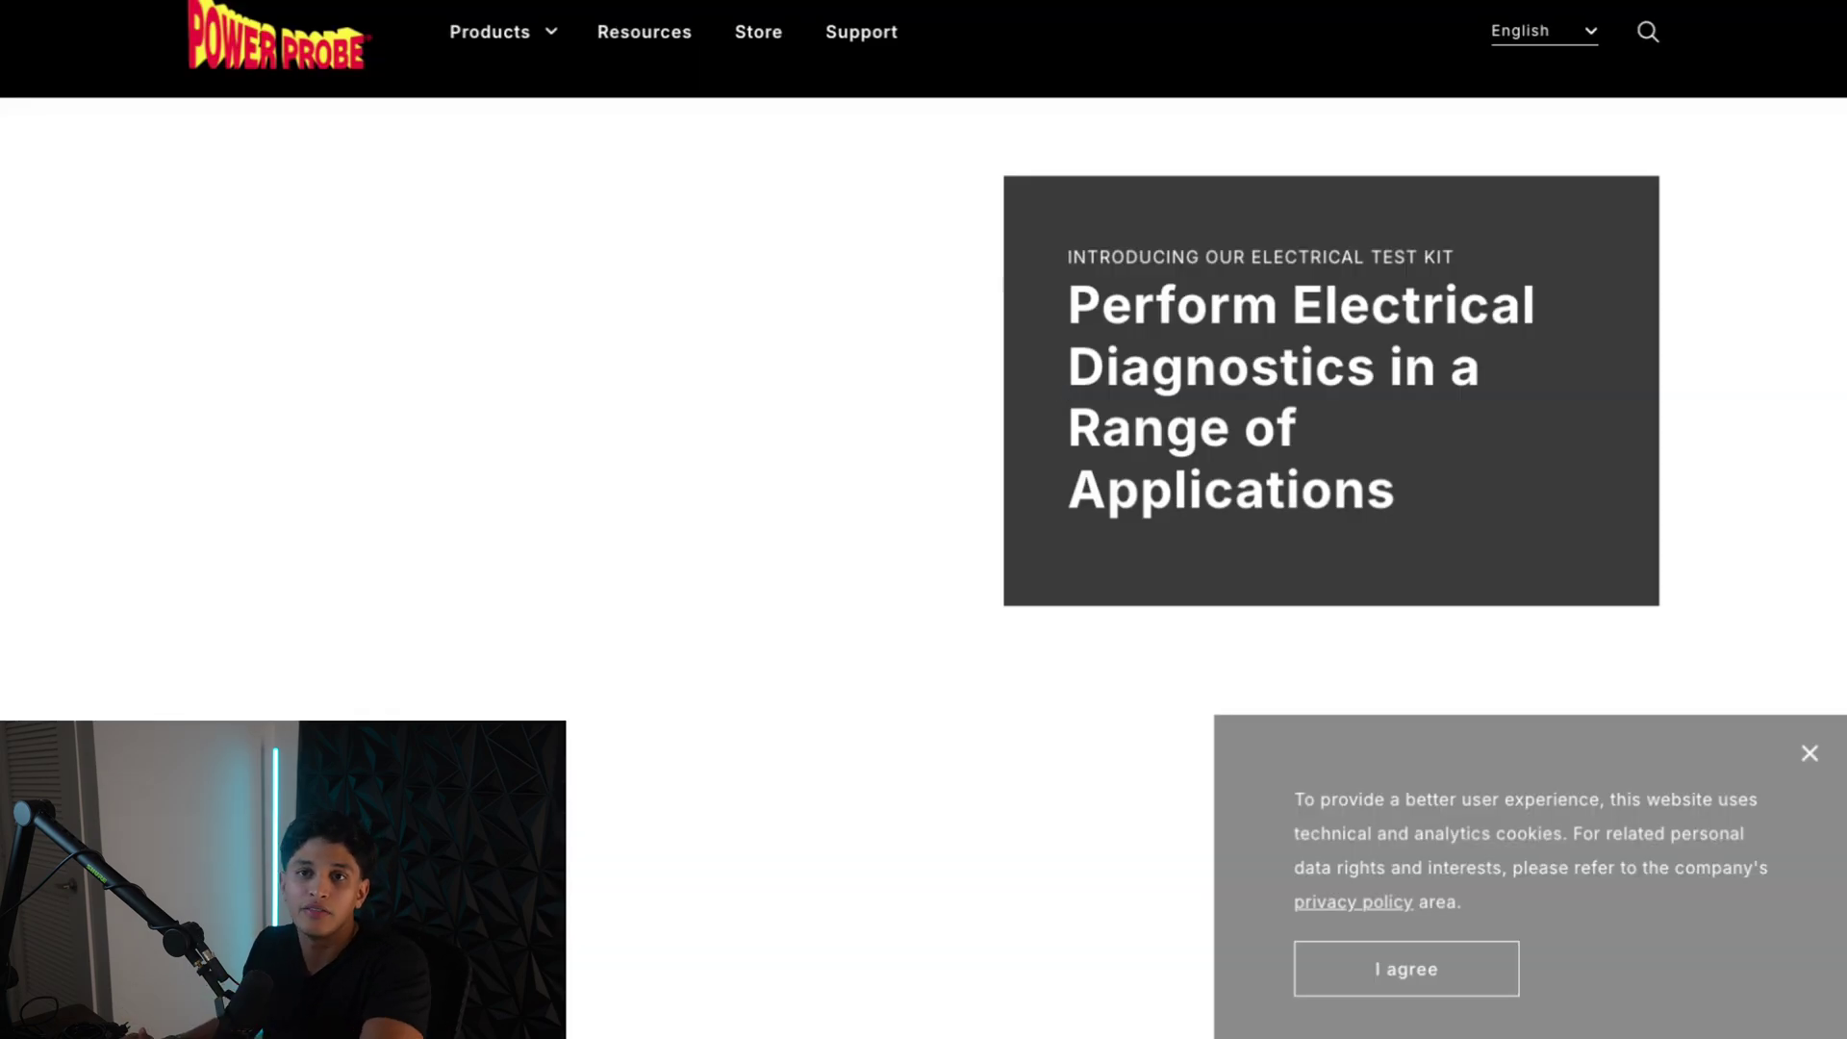
Open Power Probe's Authorized Reseller & MAP Policy page and review the policies it offers for download
scroll(1037, 566, down, 15)
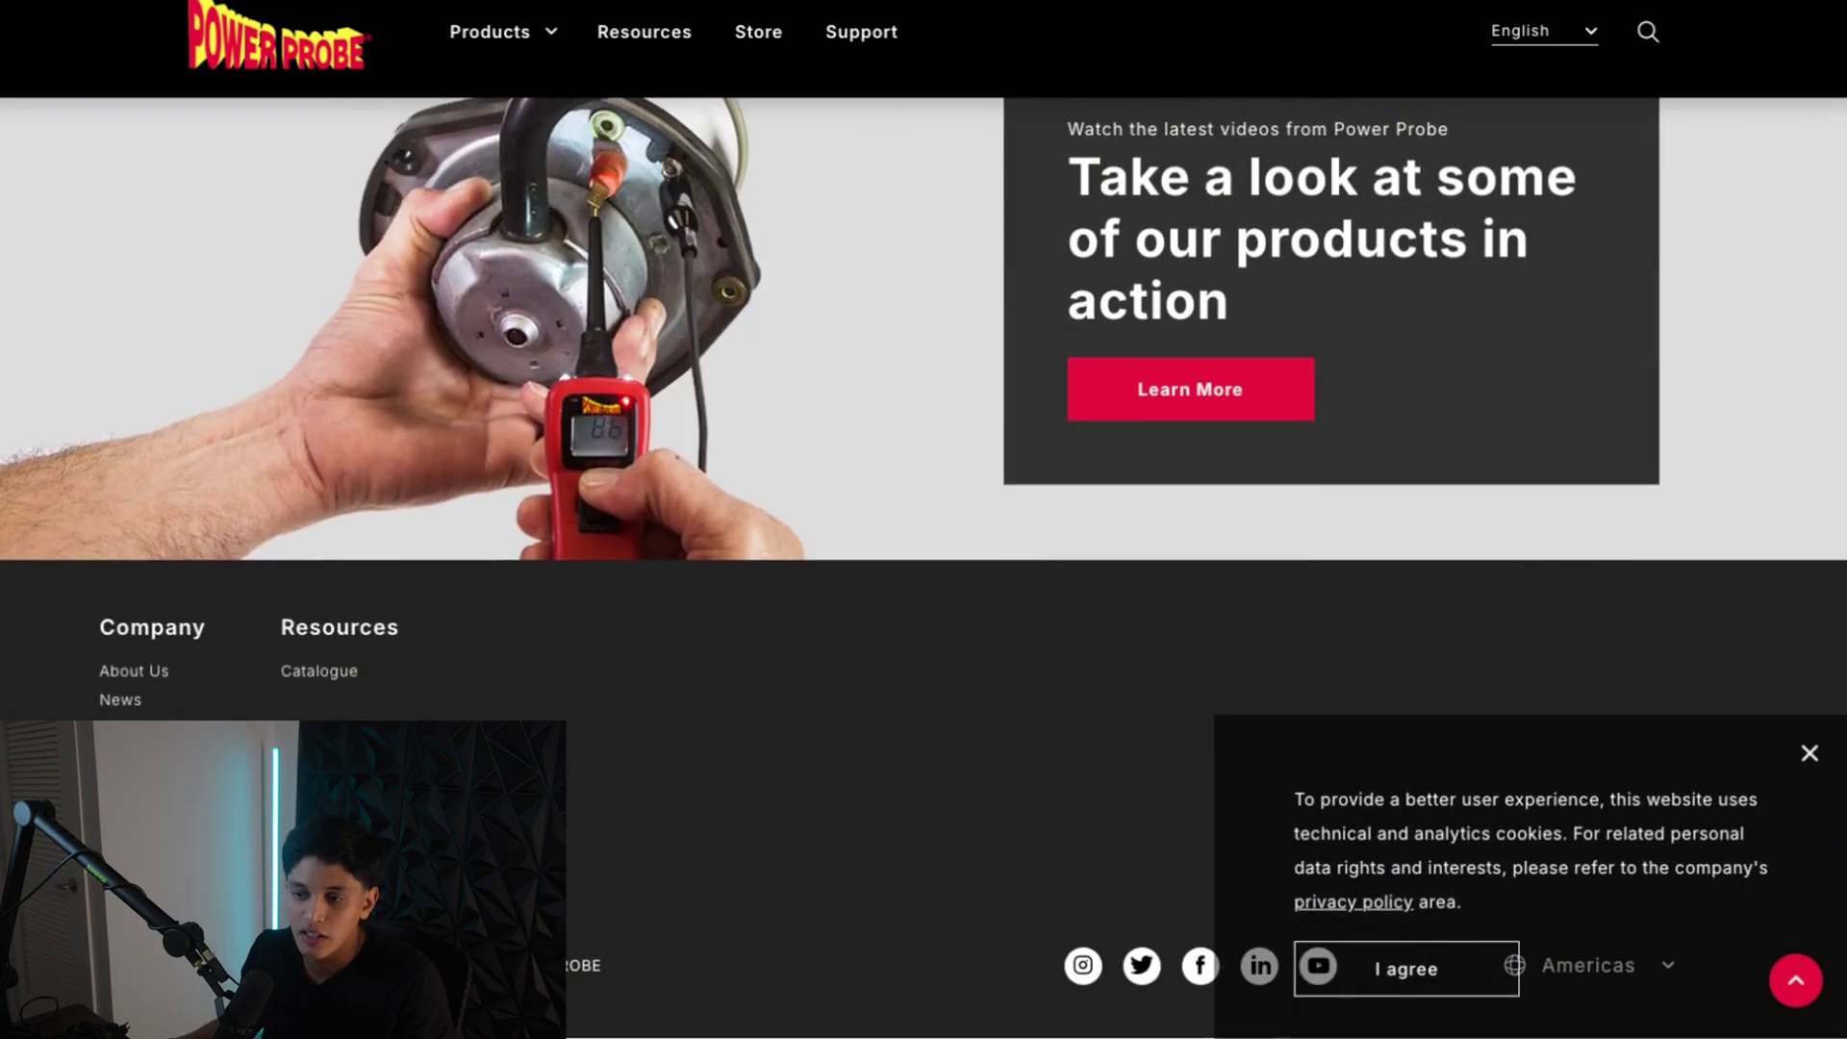
click(671, 657)
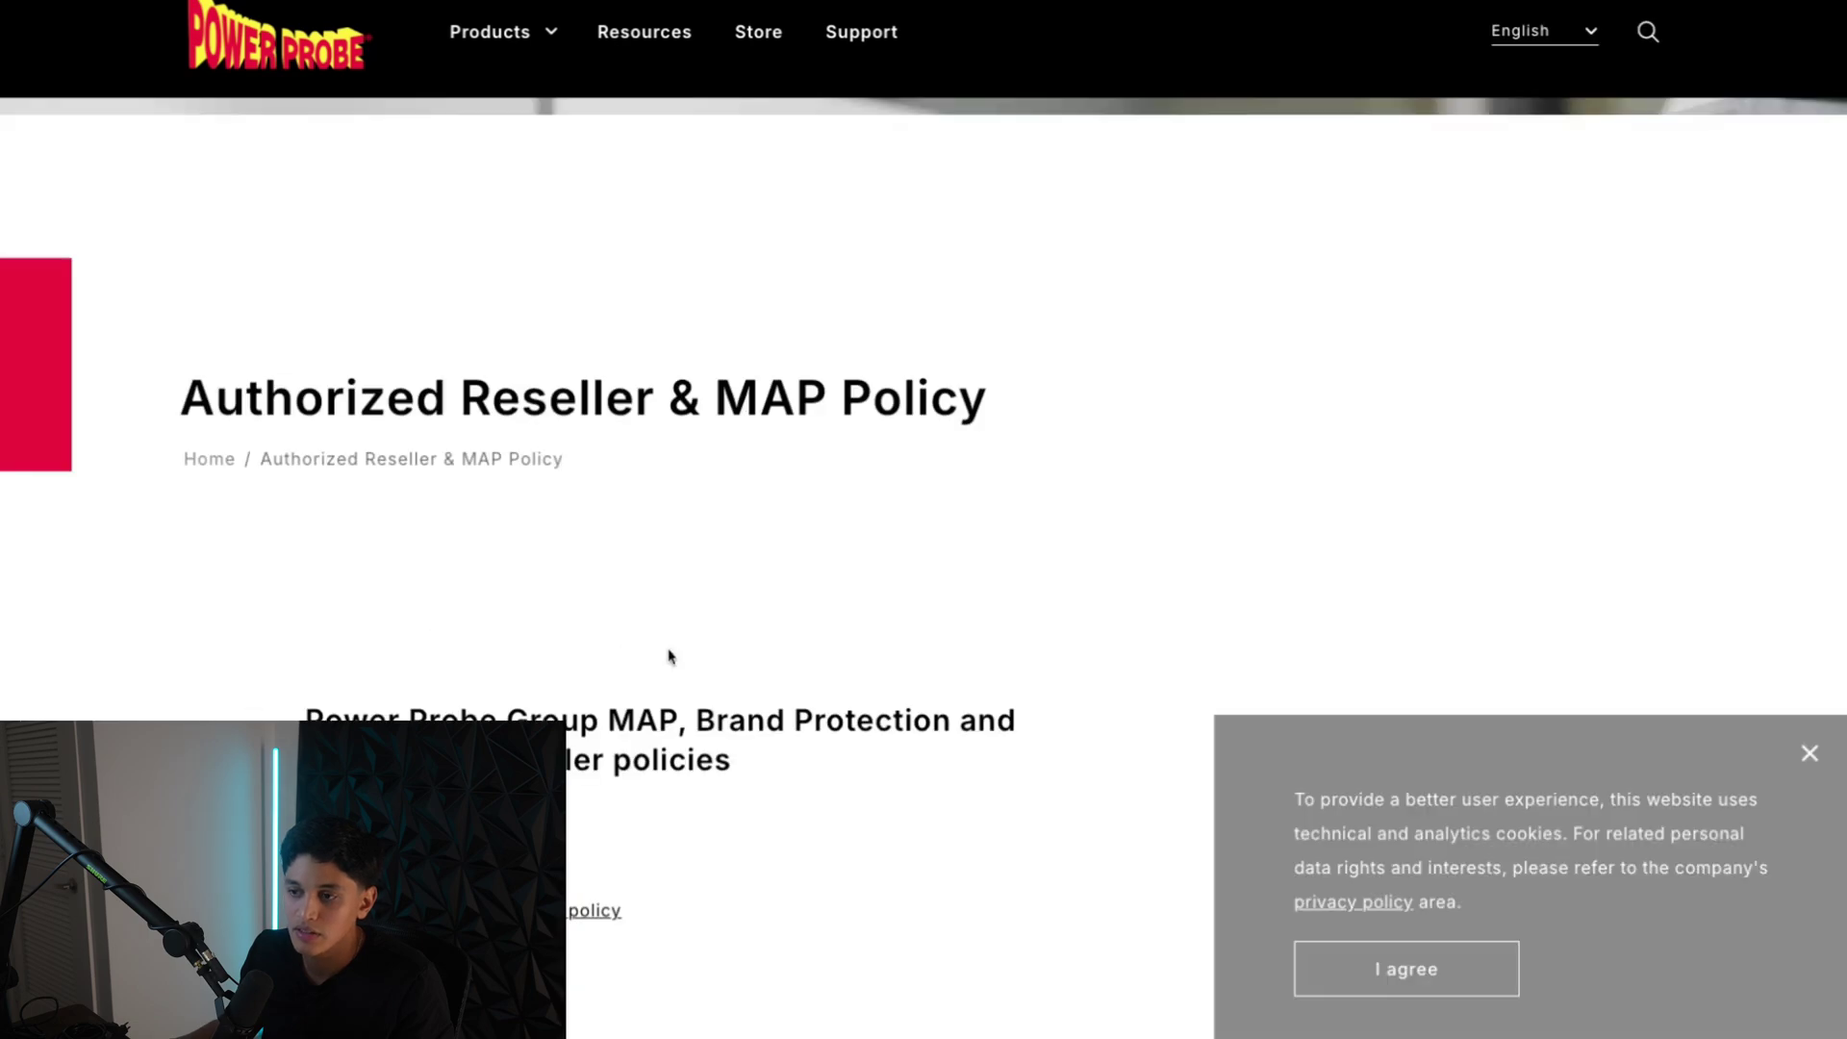
scroll(670, 657, down, 2)
drag(345, 466, 520, 962)
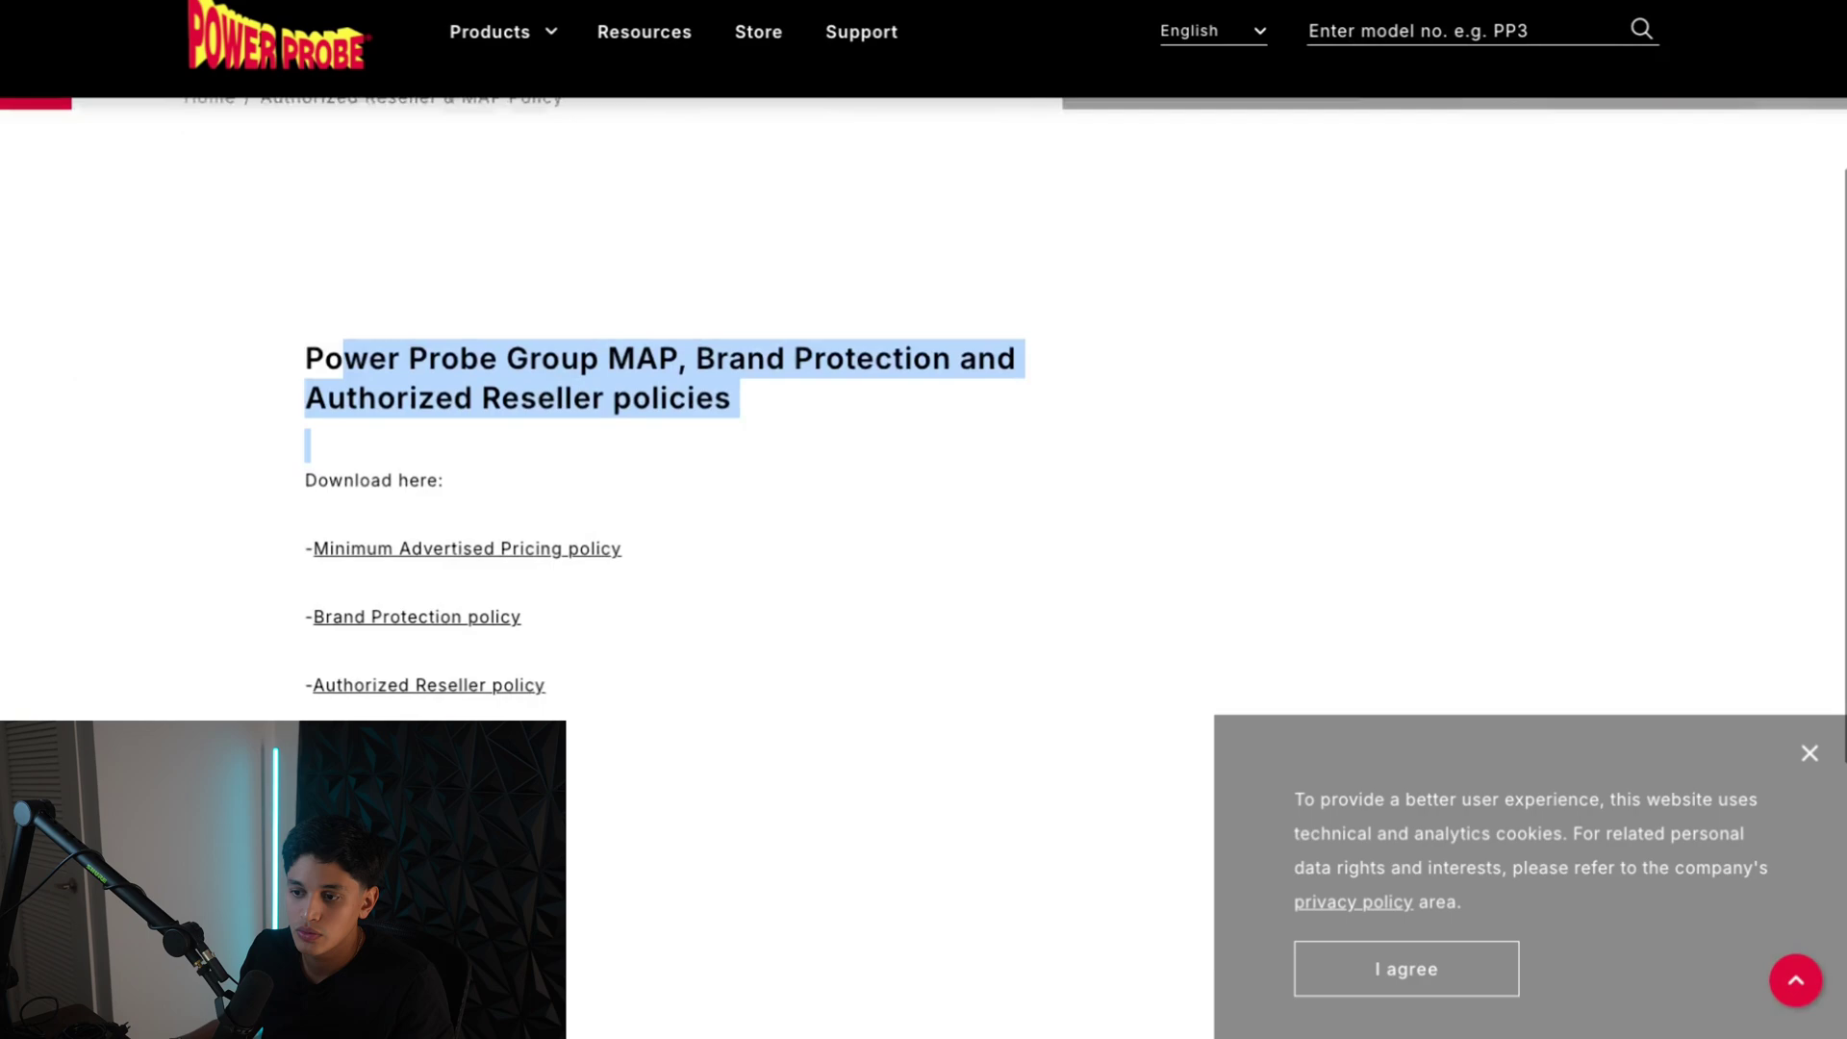
scroll(924, 537, down, 3)
scroll(404, 652, up, 7)
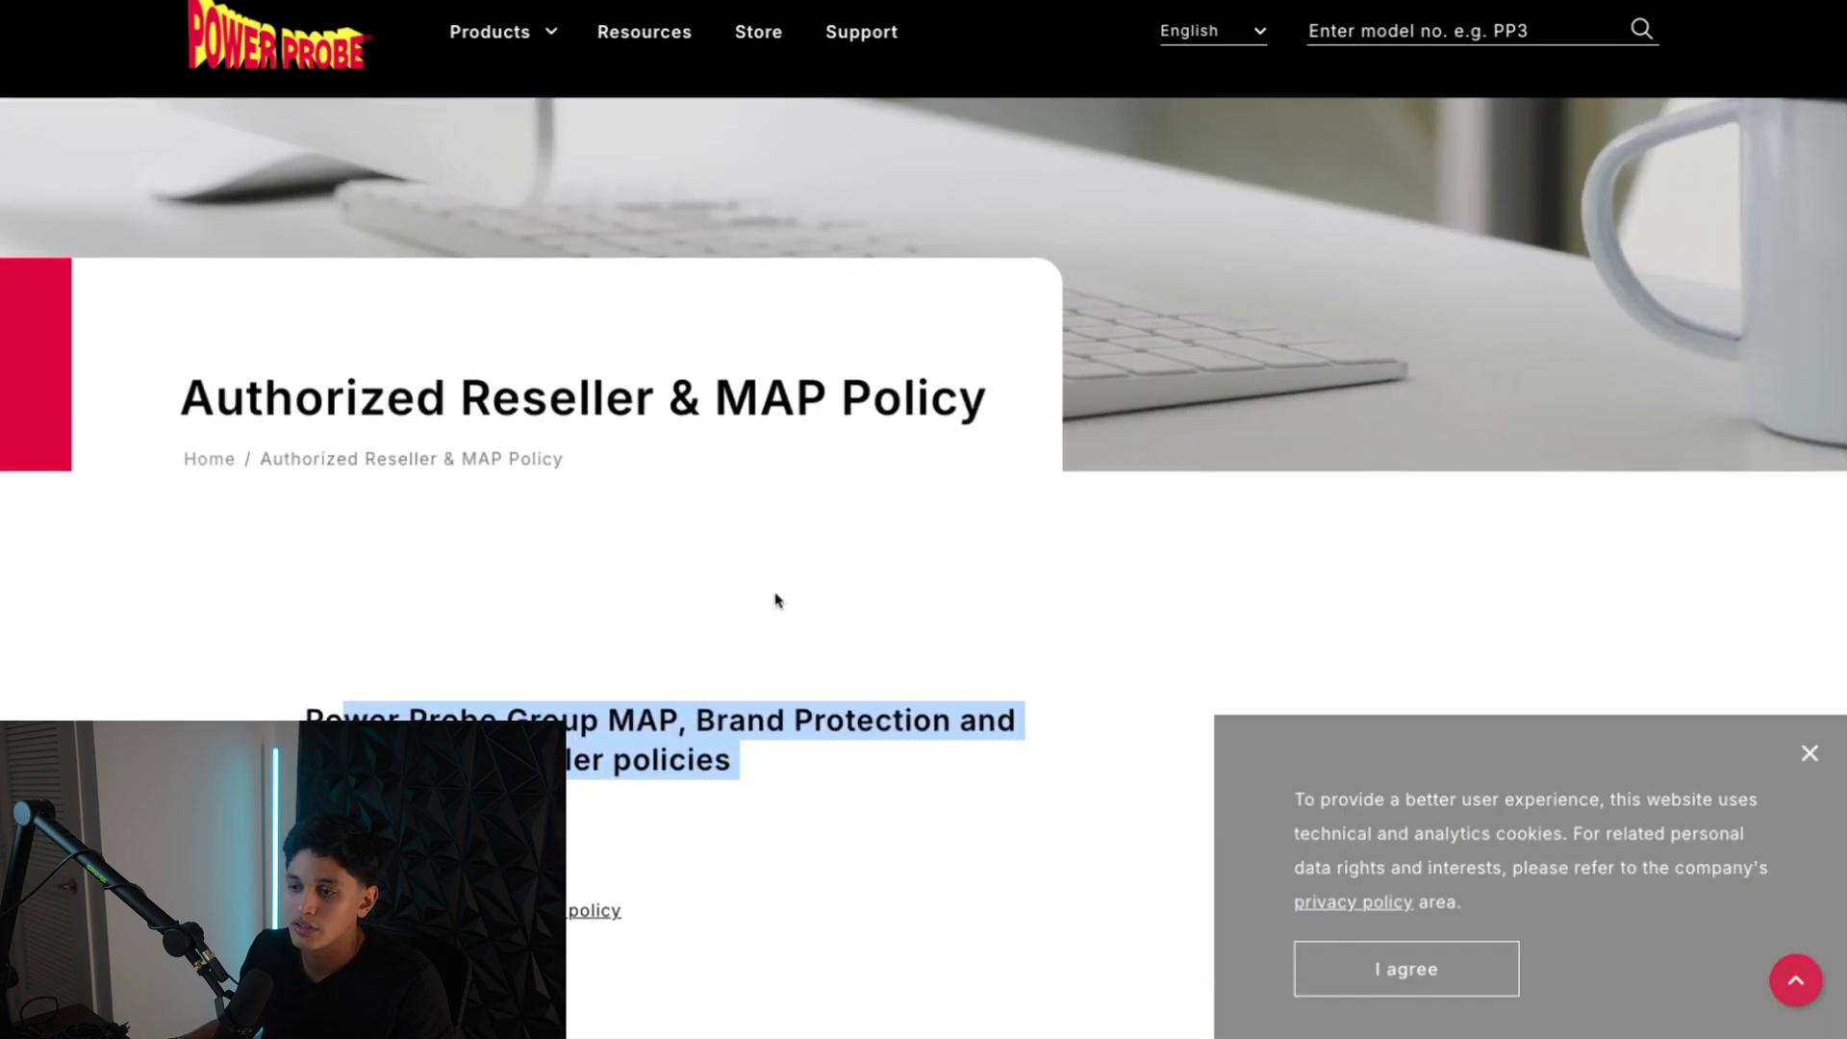
Accept the cookie notice and look over the rest of the Authorized Reseller & MAP Policy page
click(1364, 990)
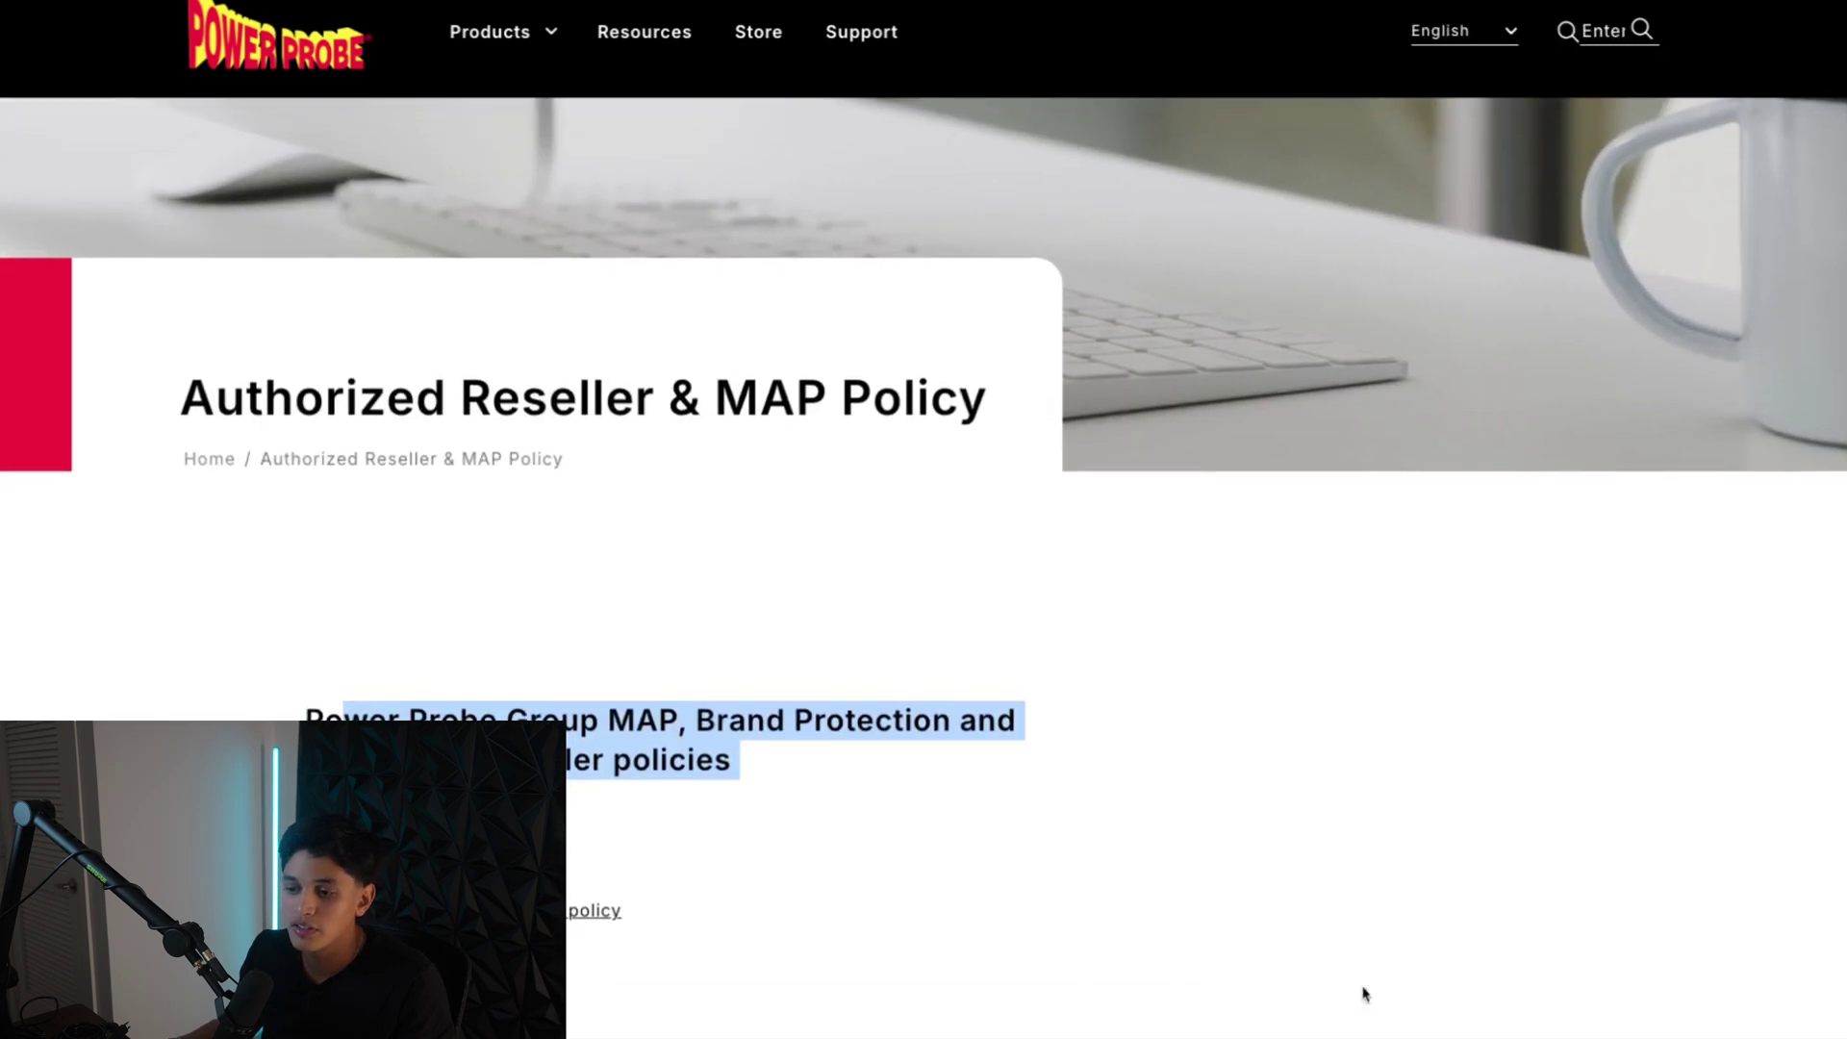
scroll(1081, 879, down, 9)
scroll(1080, 879, up, 1)
scroll(436, 692, up, 10)
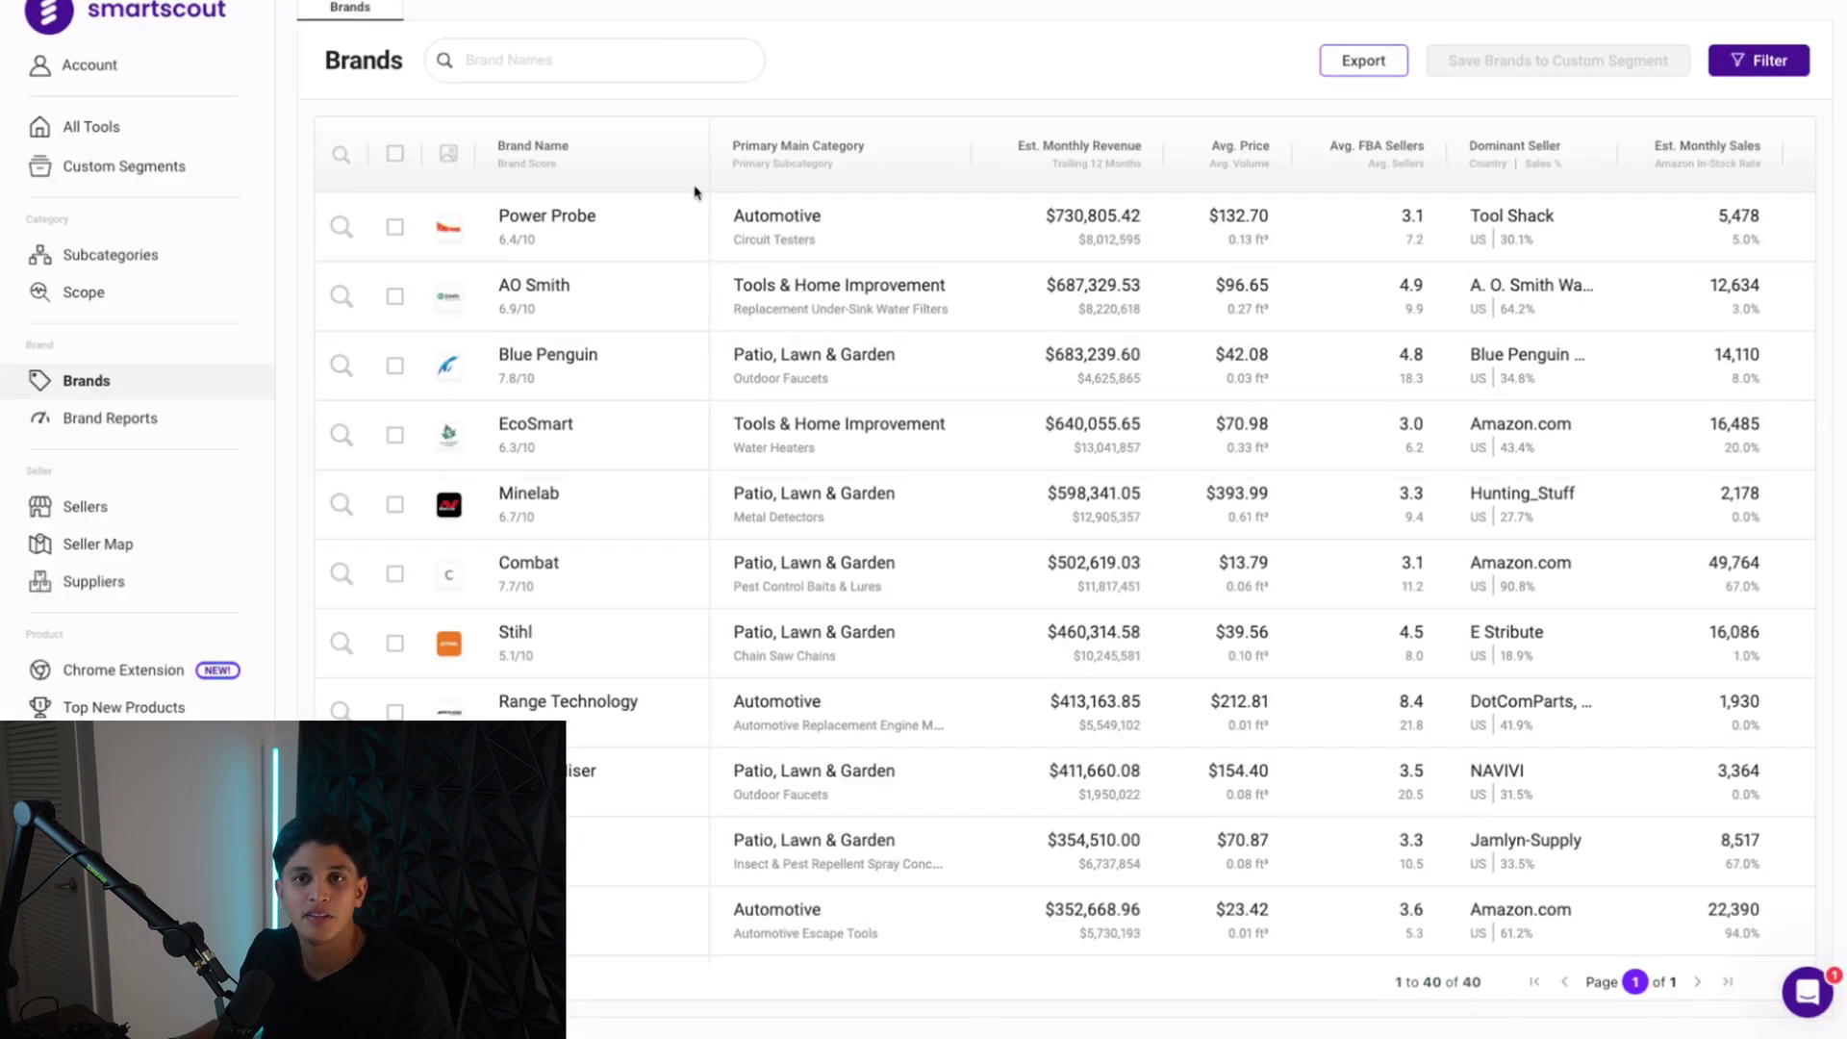
Open the Amazon listings of the Blue Penguin and EcoSmart brands from the brand list
click(453, 370)
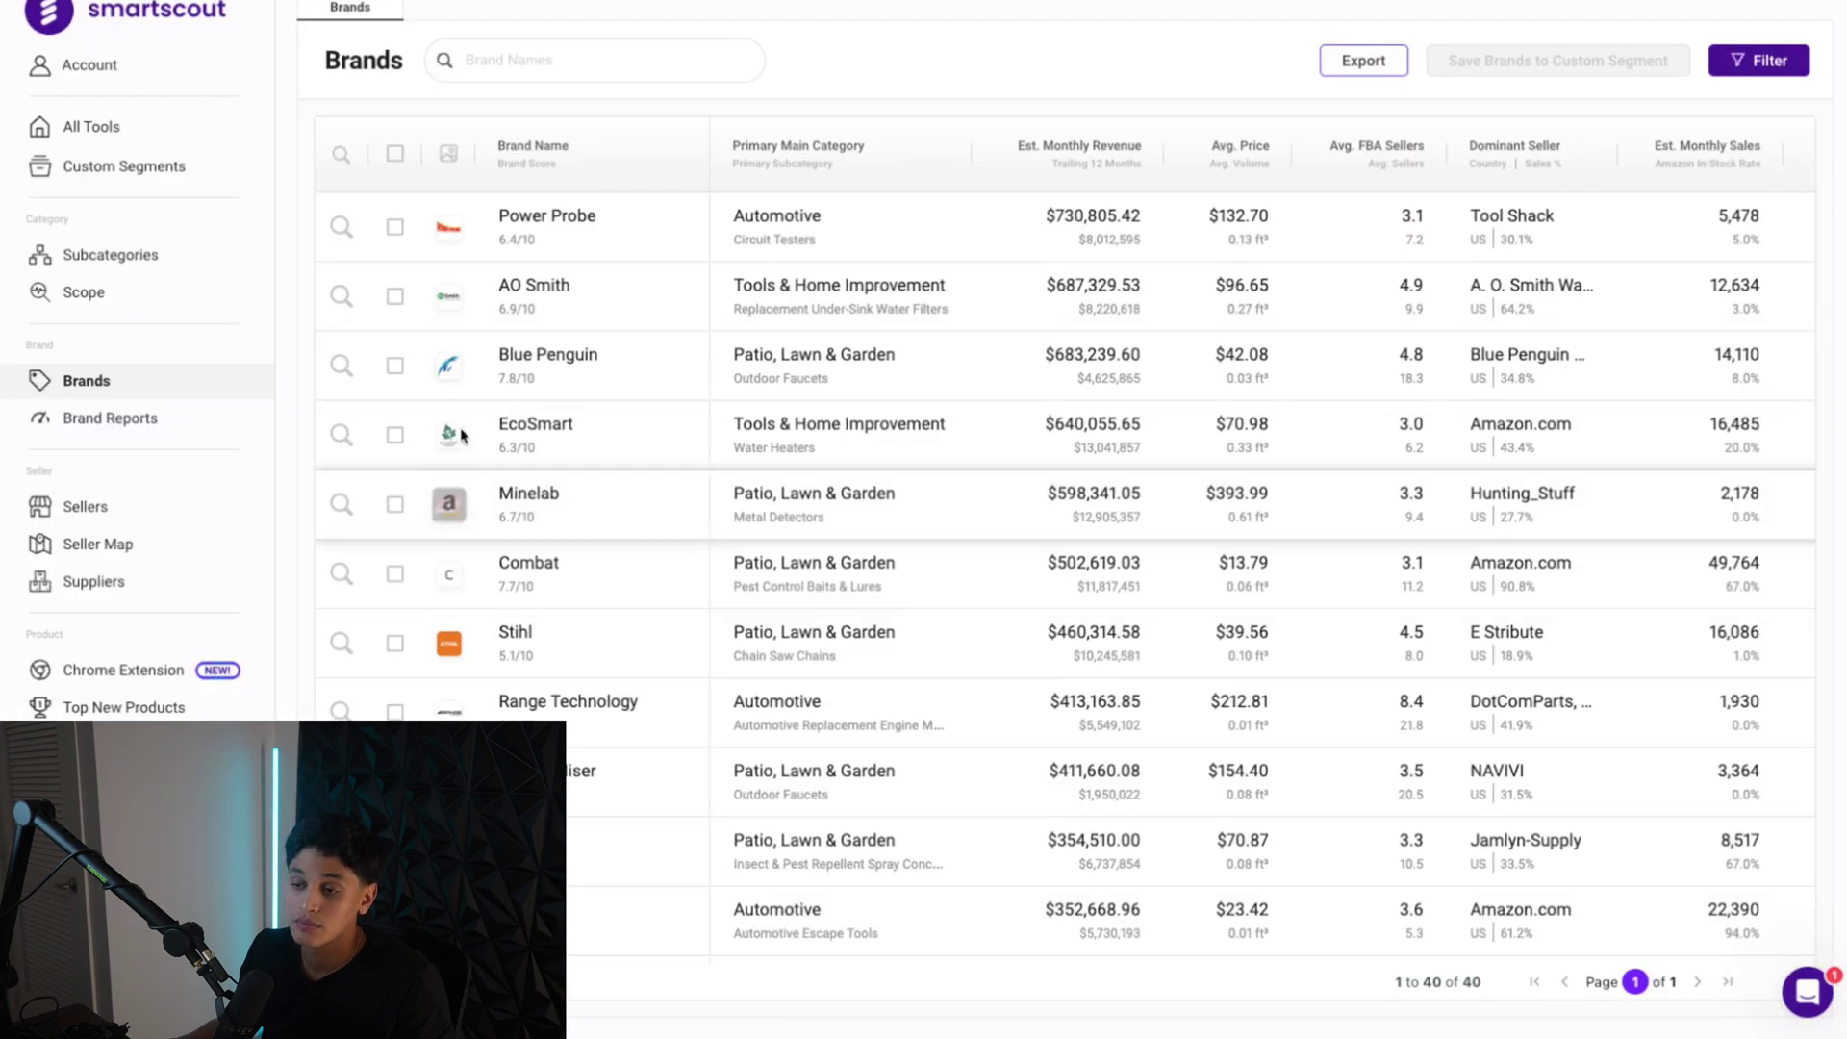
mouse_move(442, 436)
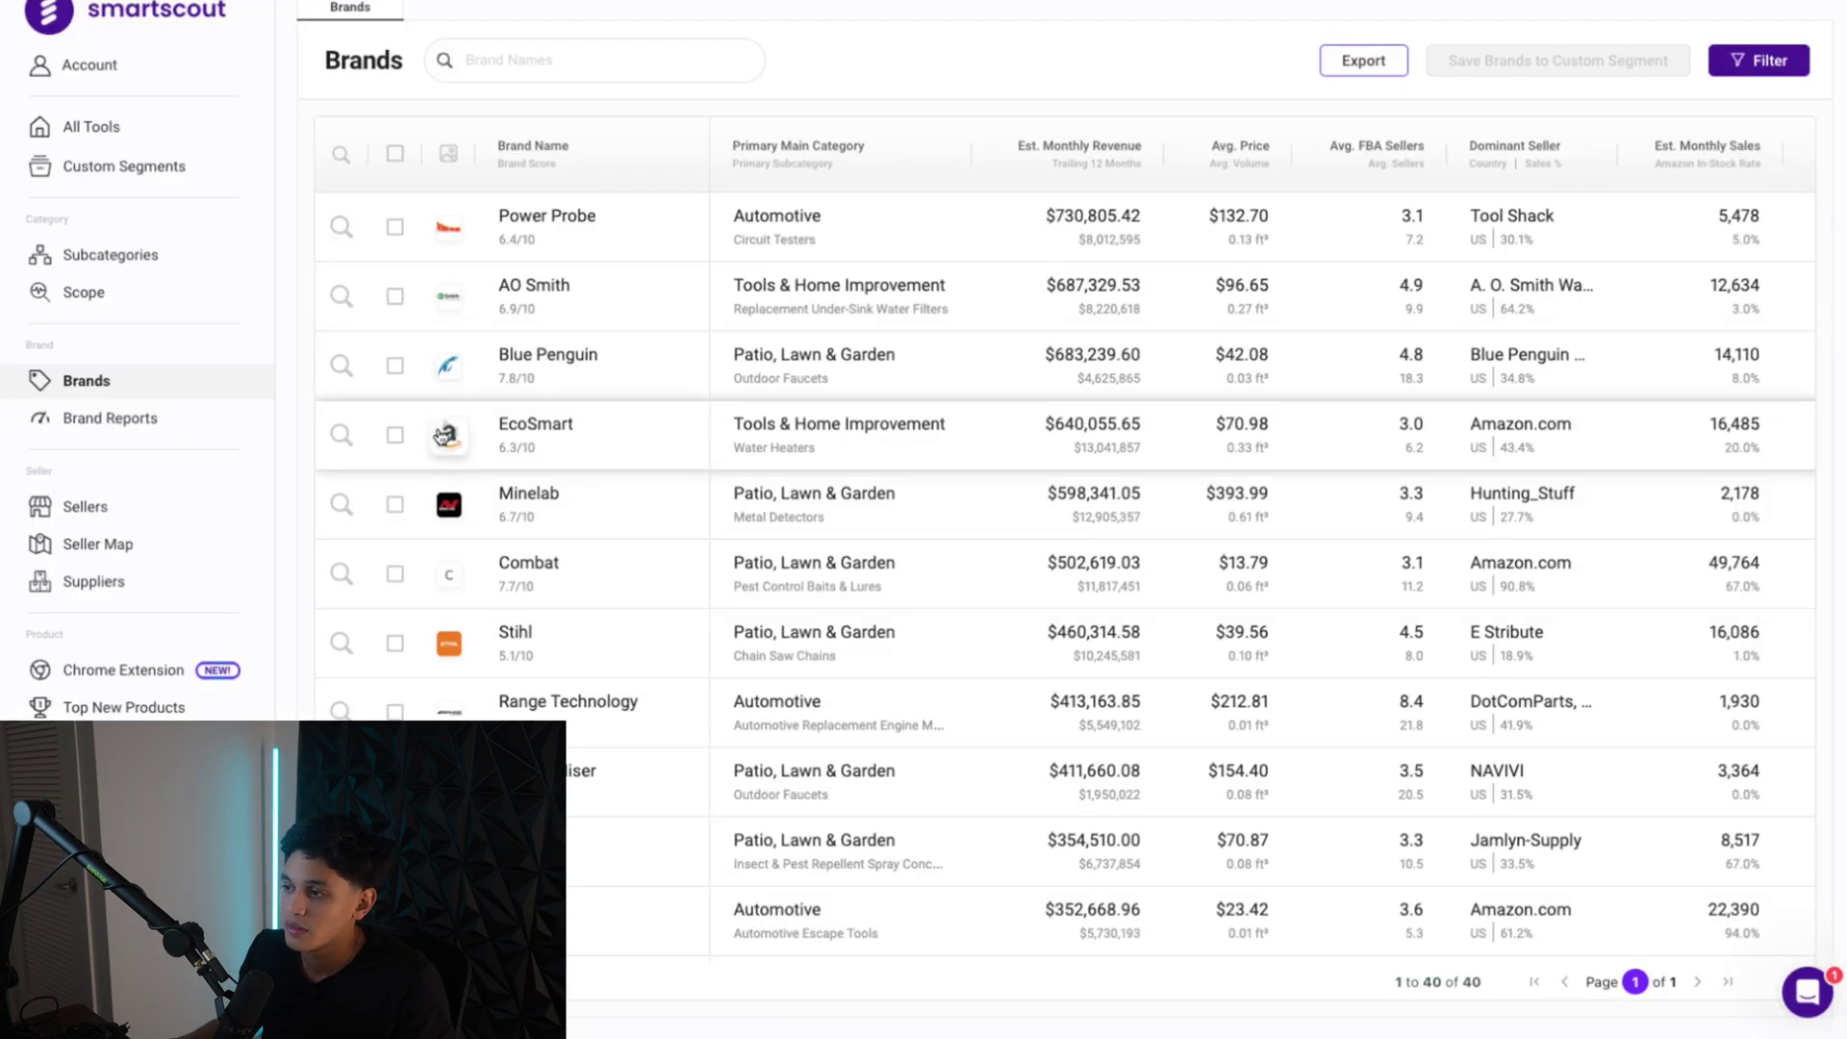
click(445, 438)
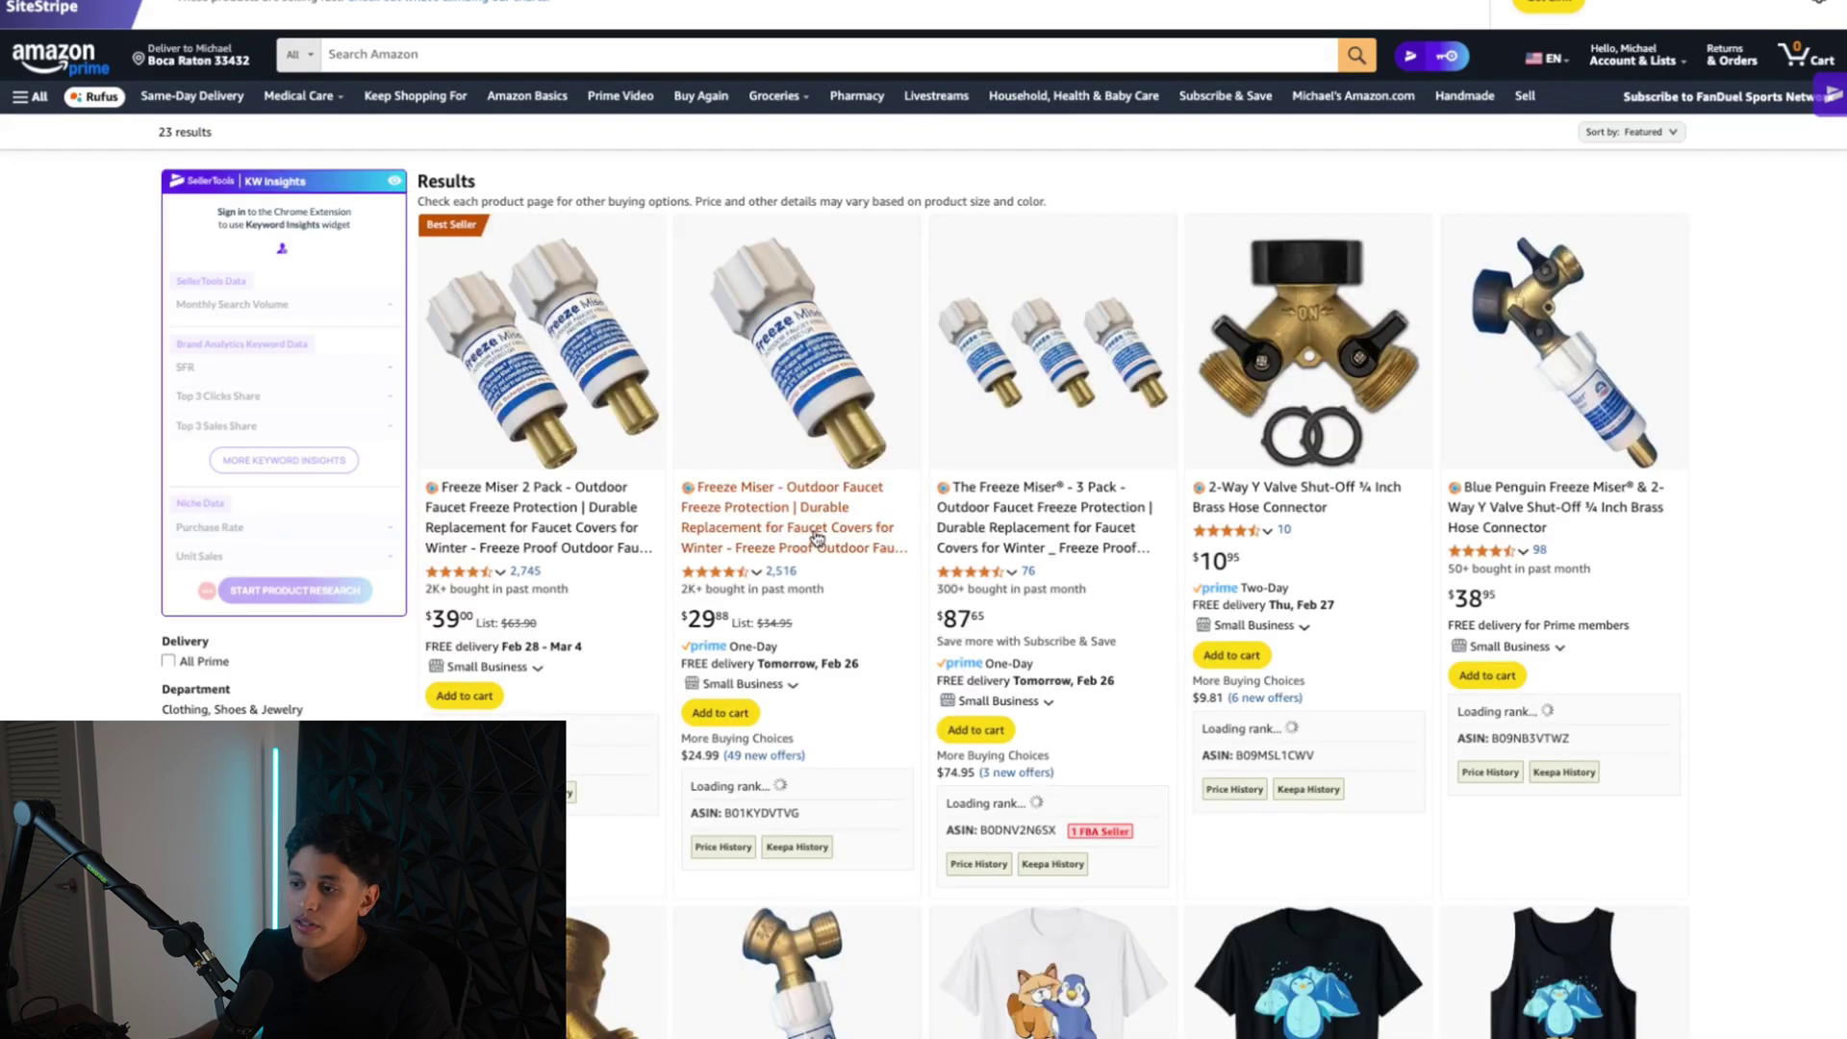
Preview the Keepa charts of Blue Penguin's single and 2-pack Freeze Miser listings, and open the single-pack product page
mouse_move(816, 538)
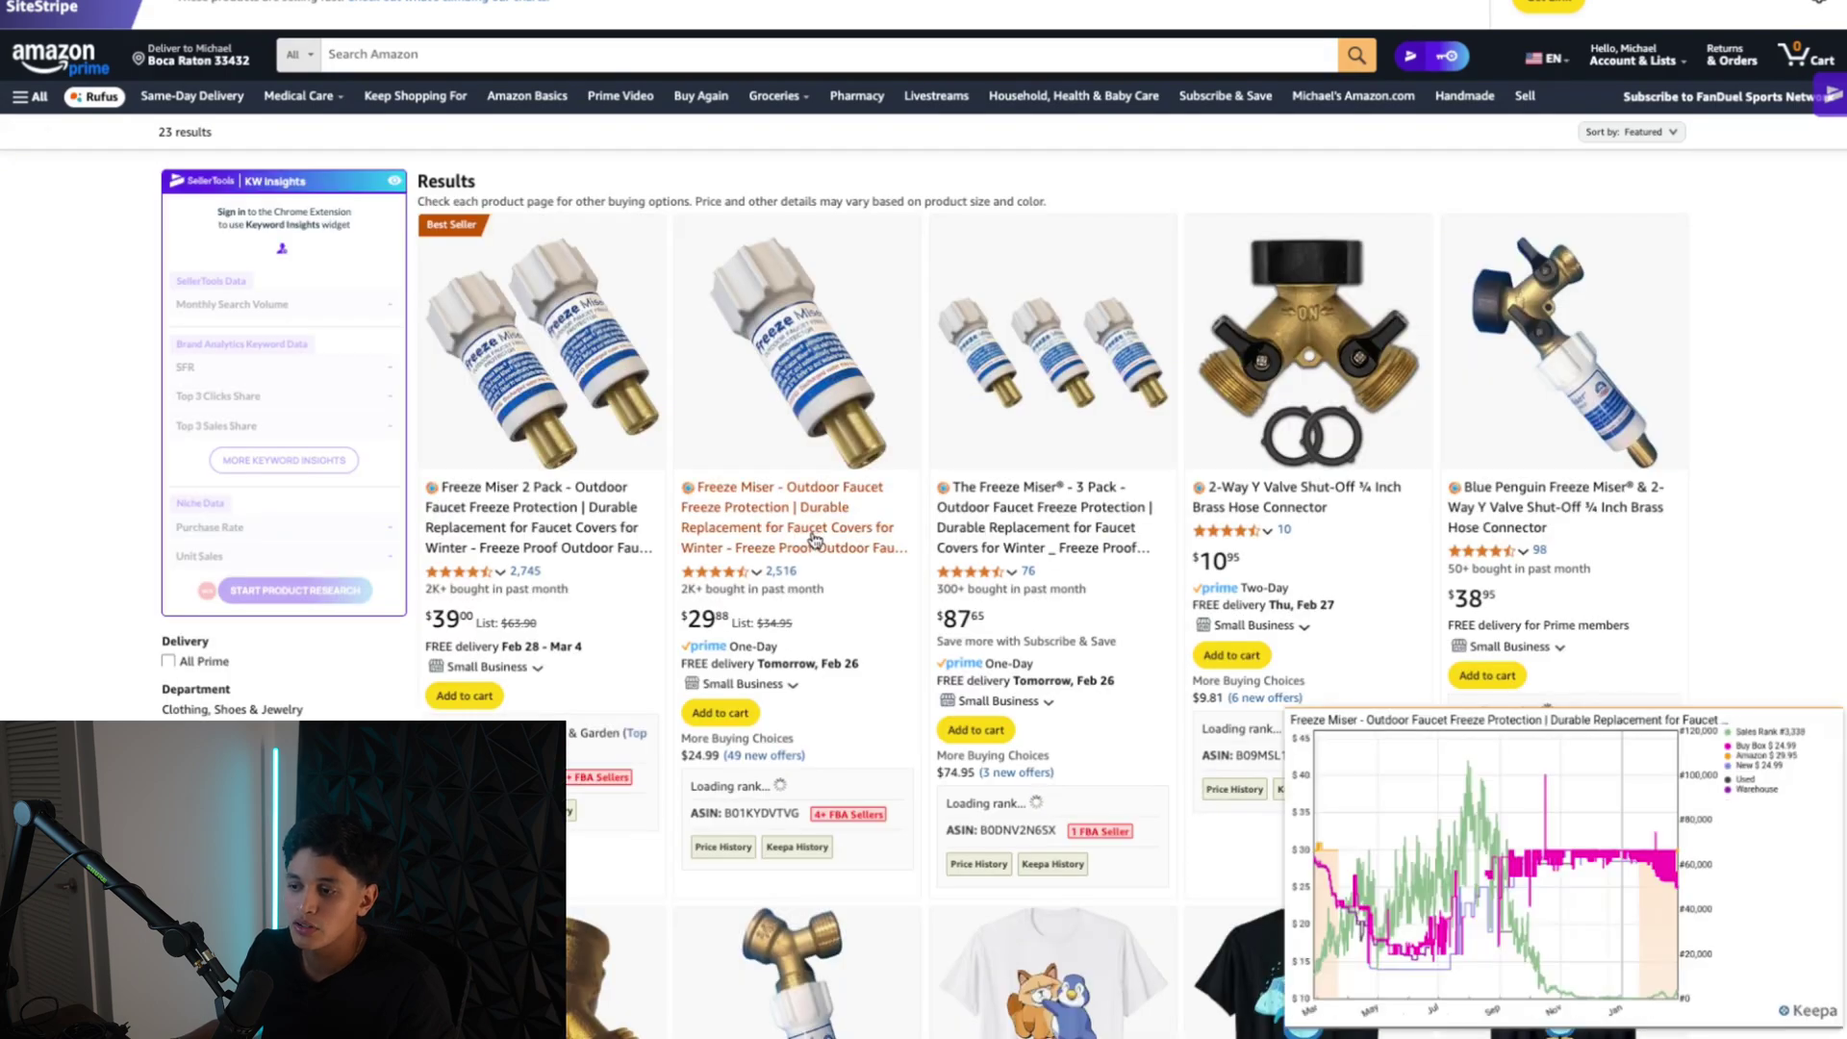
mouse_move(584, 503)
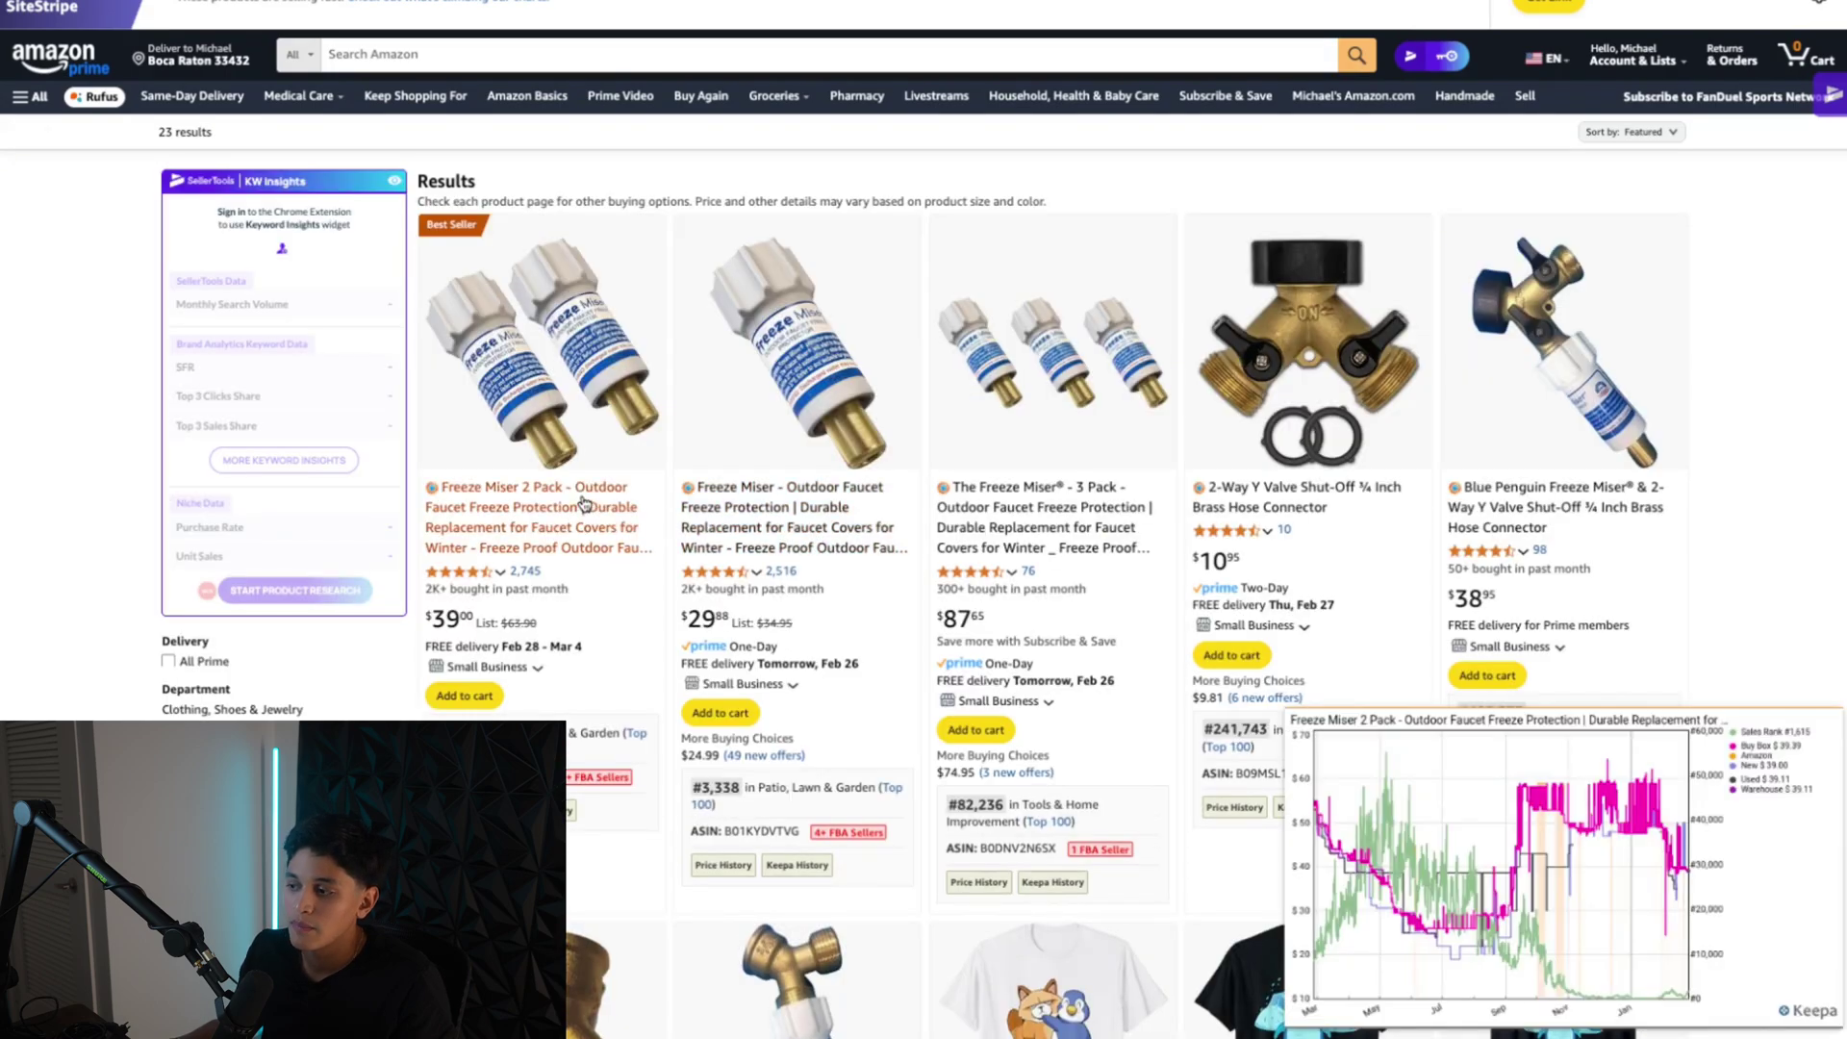
mouse_move(824, 486)
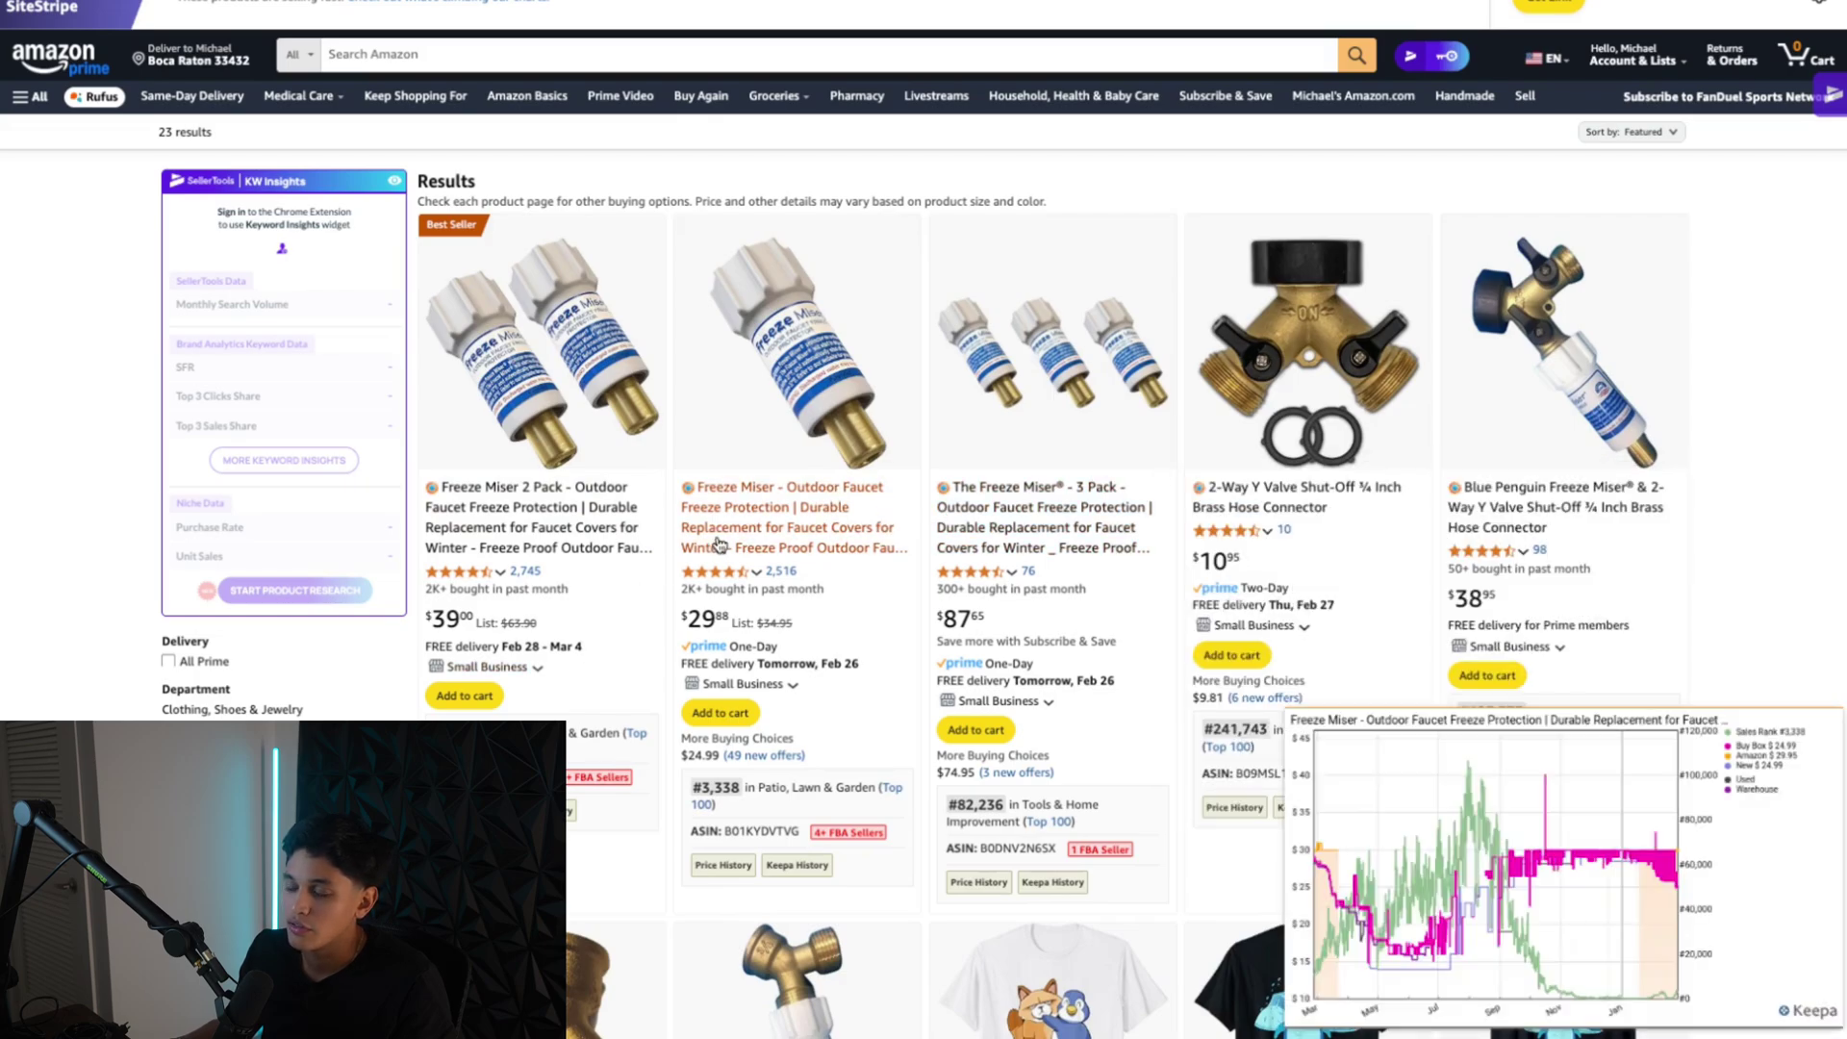
key(alt+Left)
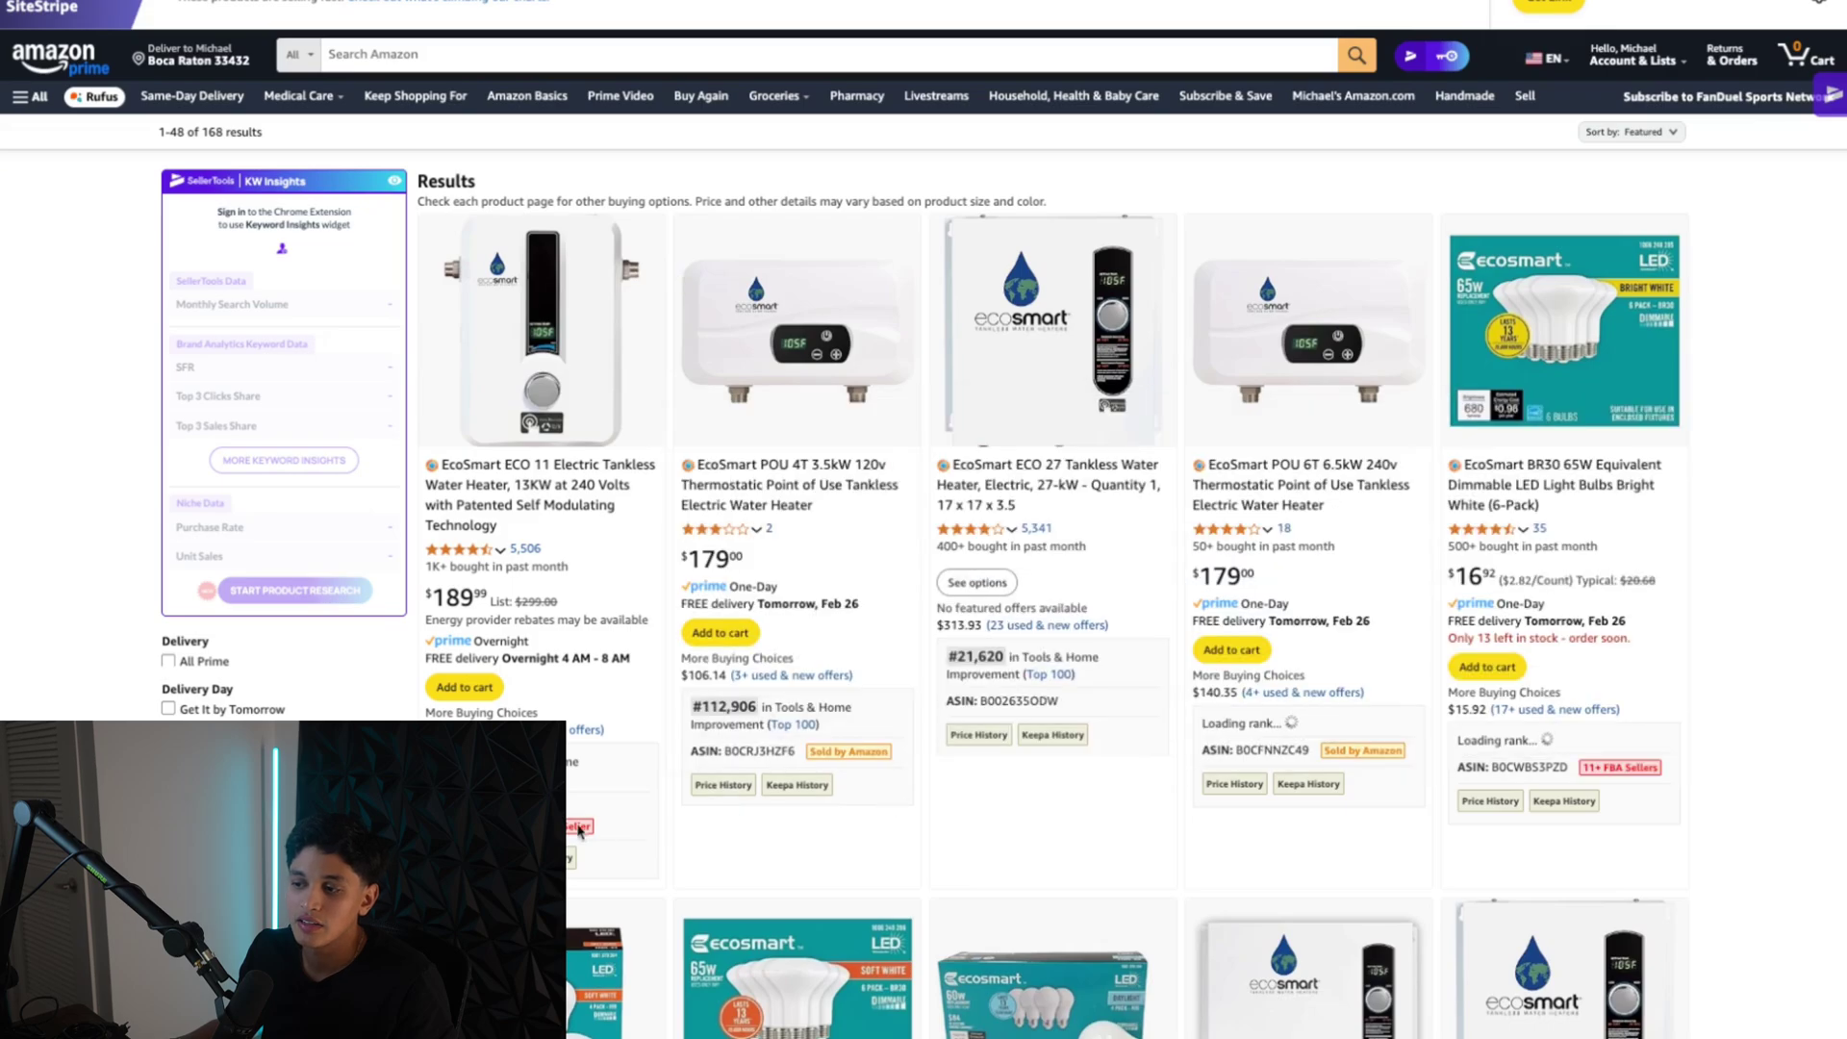
scroll(1108, 881, down, 7)
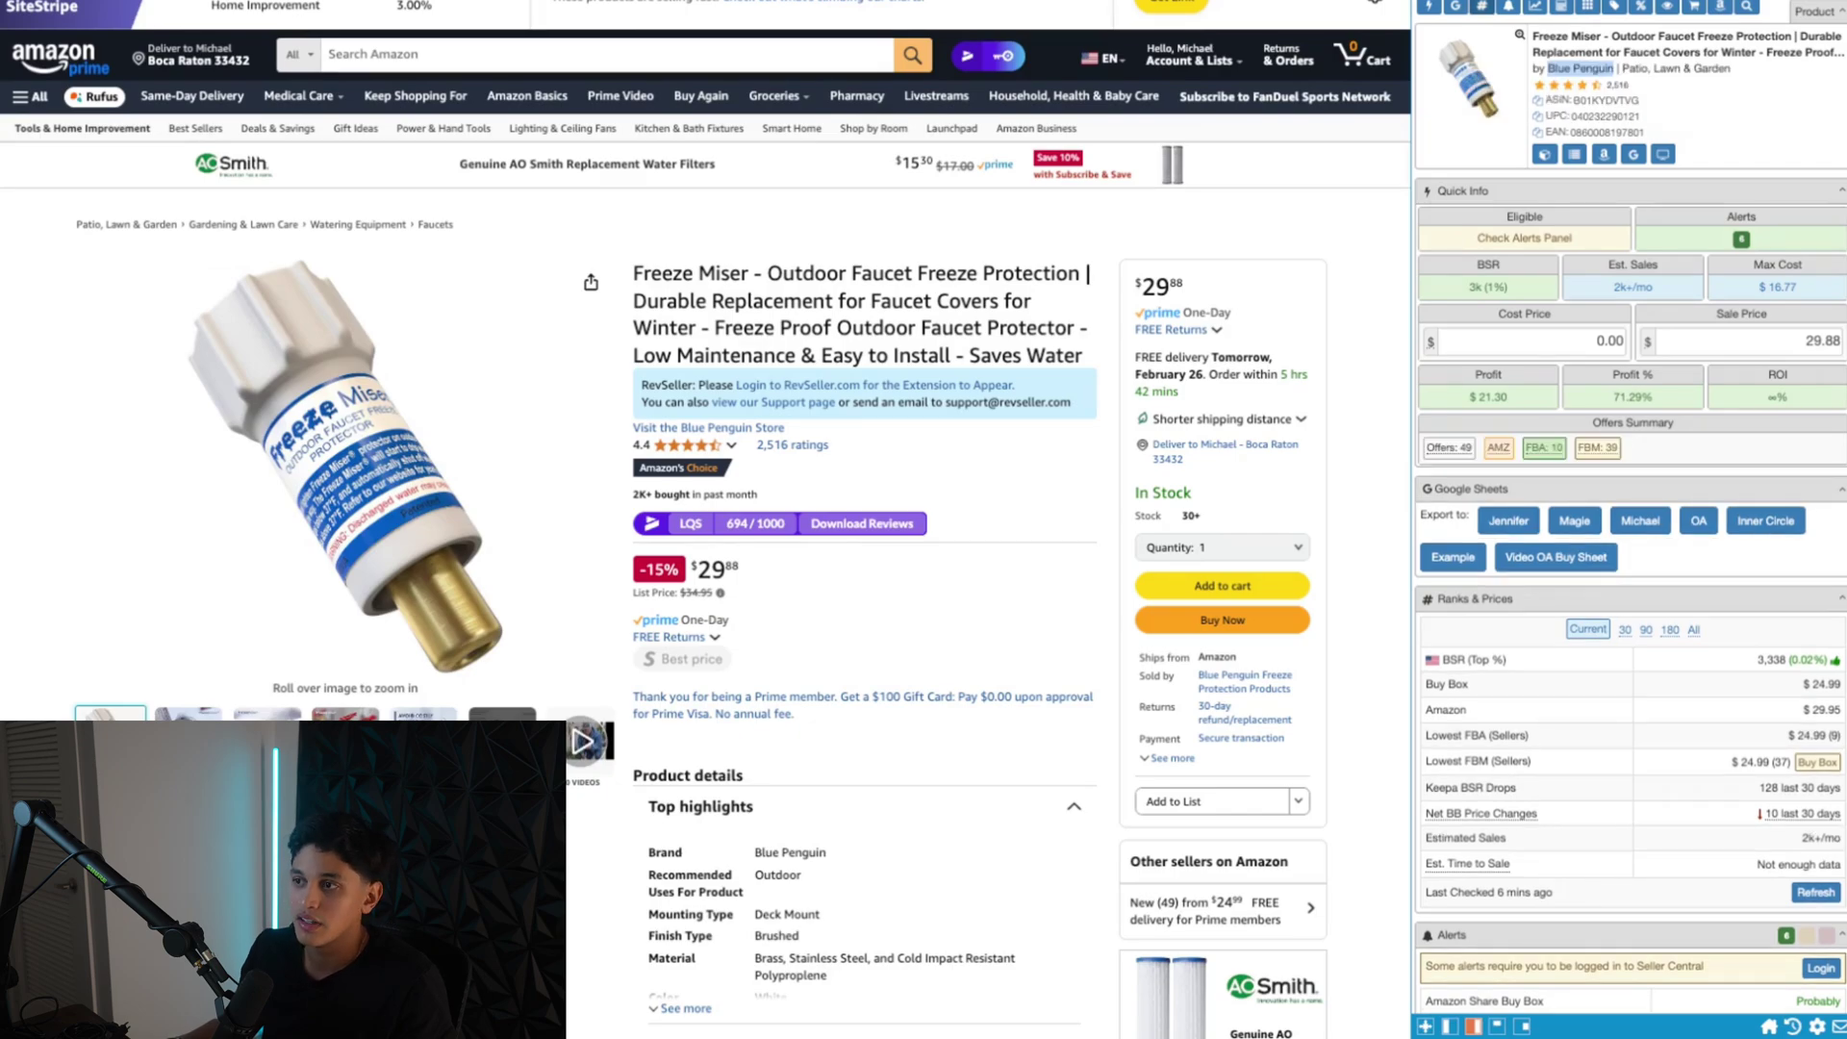
Search Google for "Blue Penguin wholesale" in a new tab and scan the results
key(super+t)
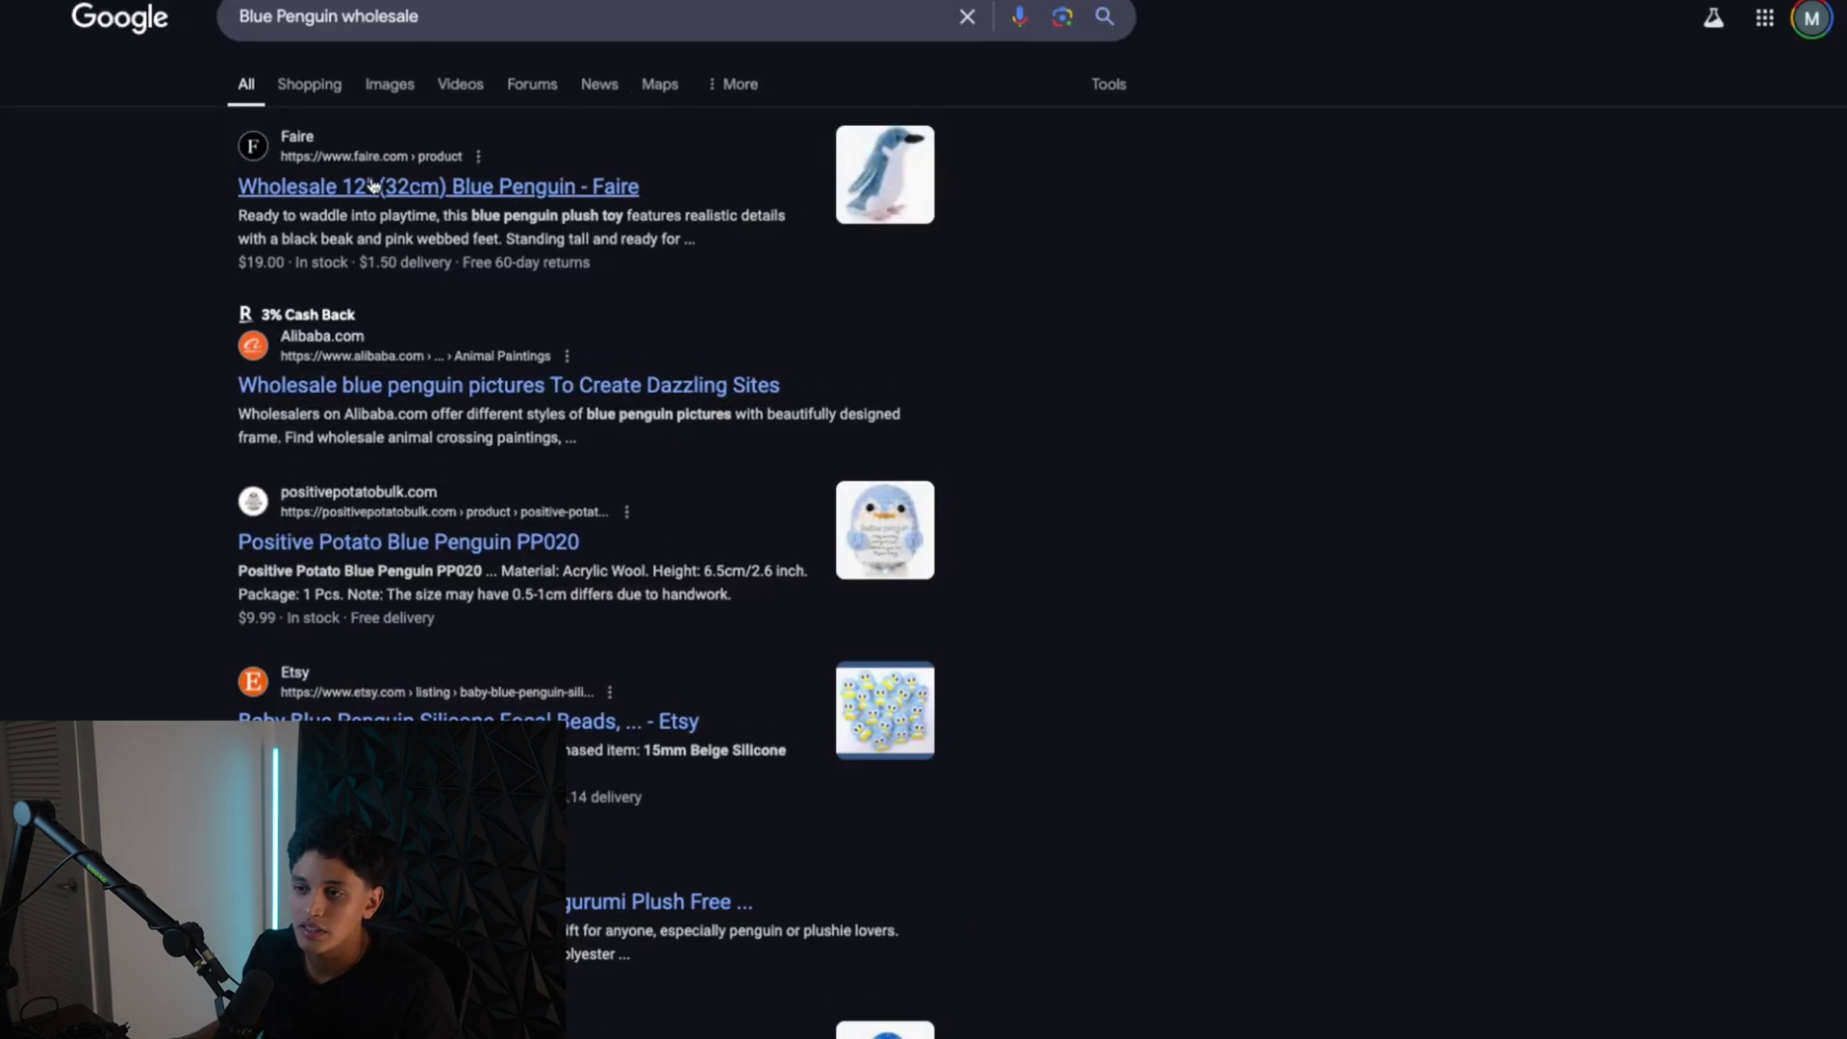
scroll(529, 365, down, 3)
scroll(528, 363, down, 6)
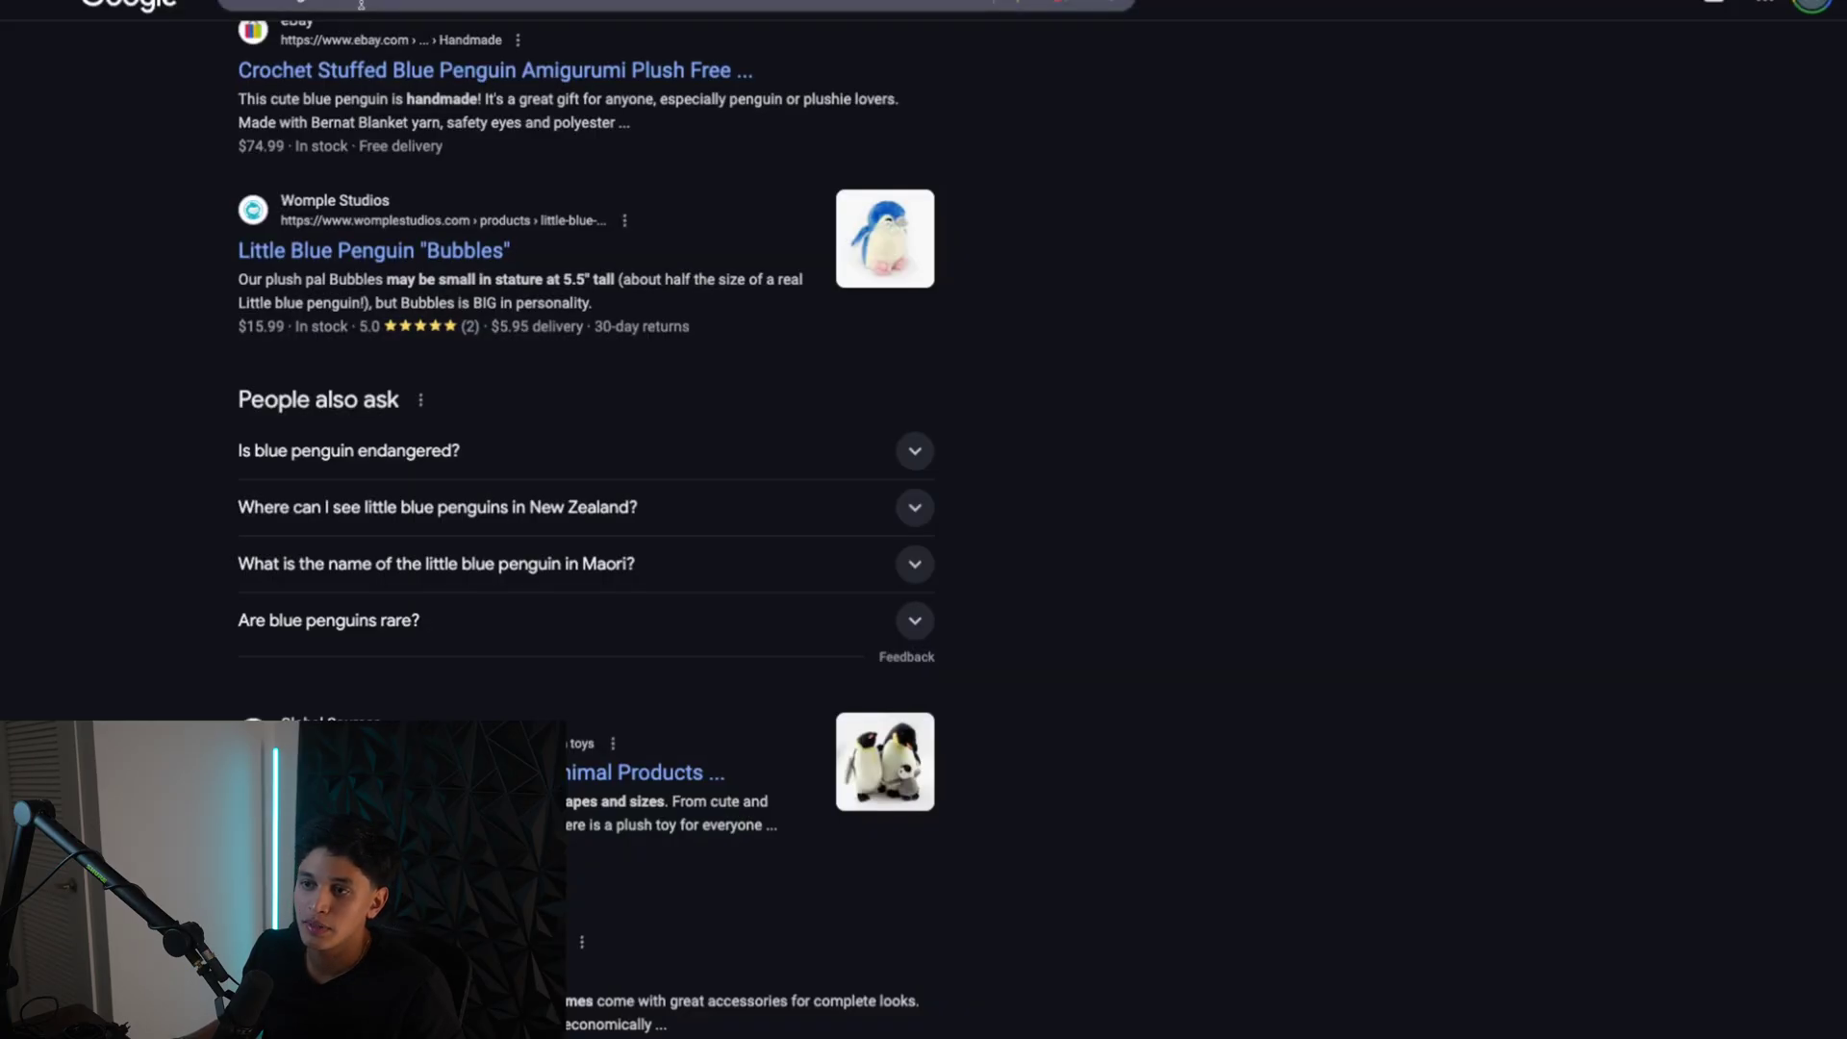
Refine the Google search to "Blue Penguin outdoor faucet wholesale" and look through the results for possible suppliers
click(335, 3)
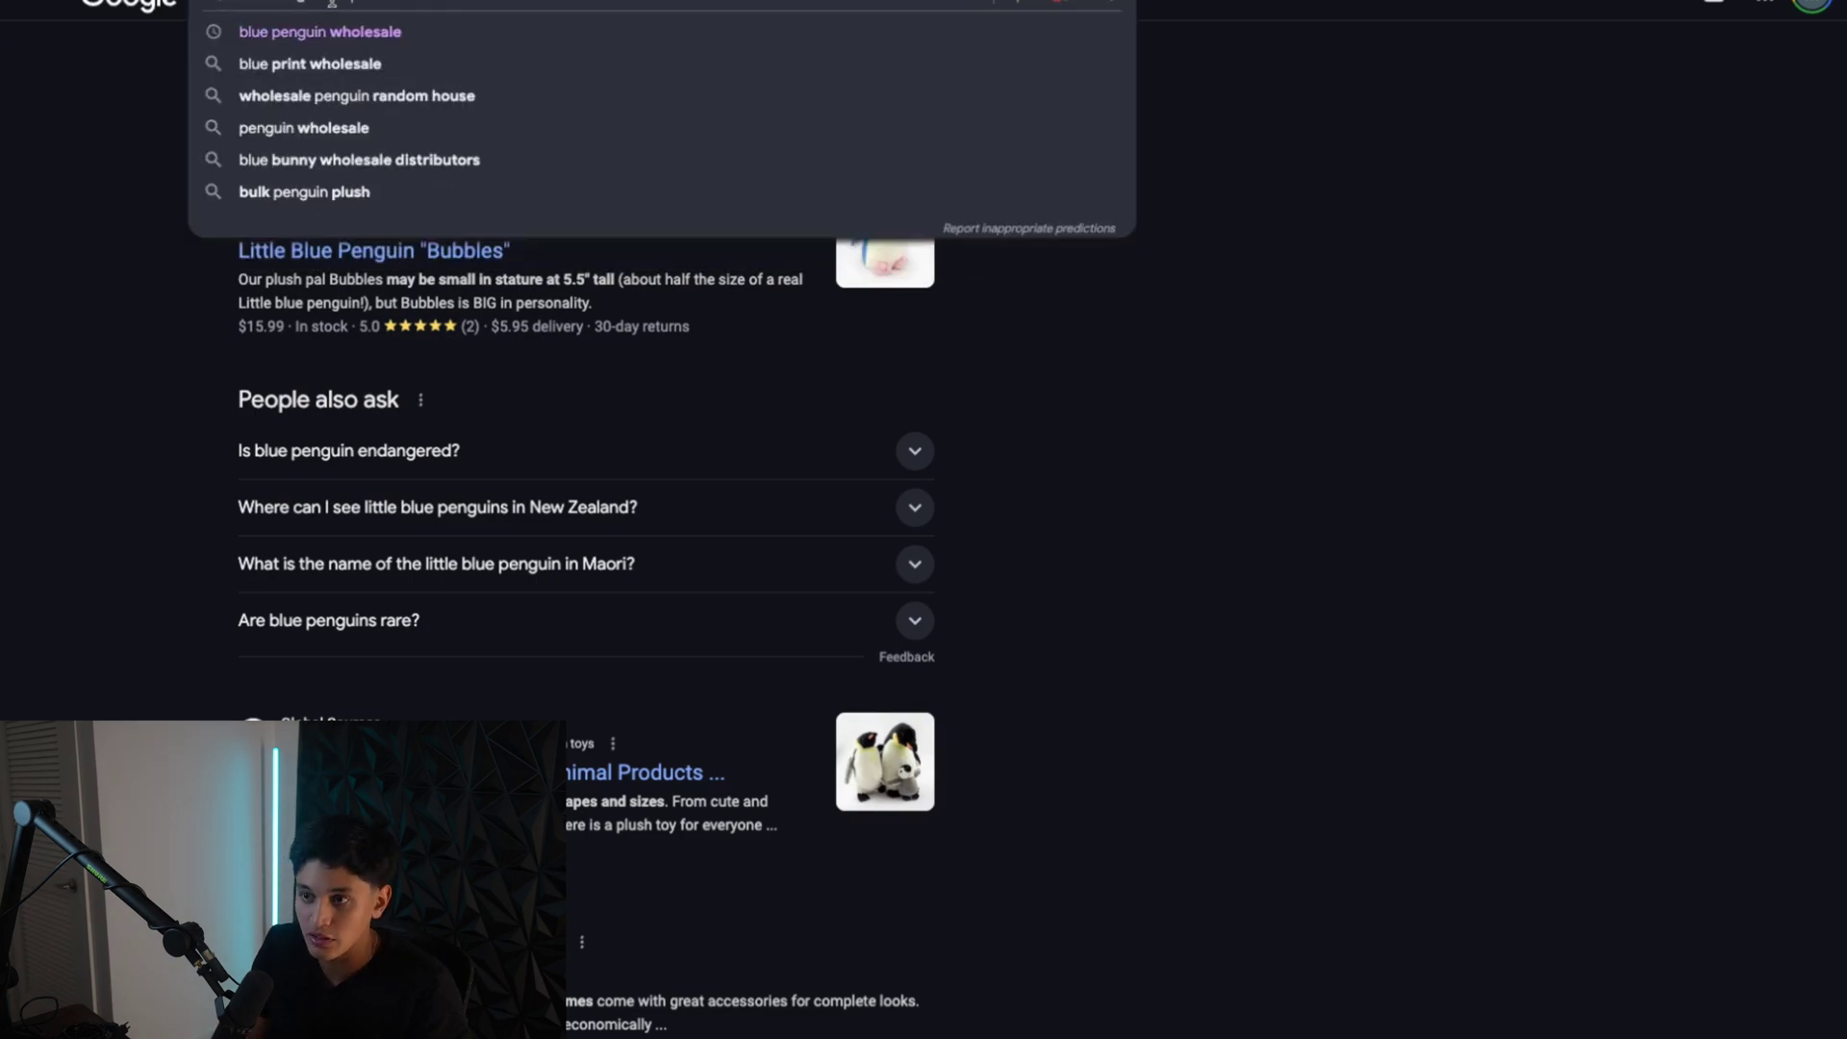
text(outdoor)
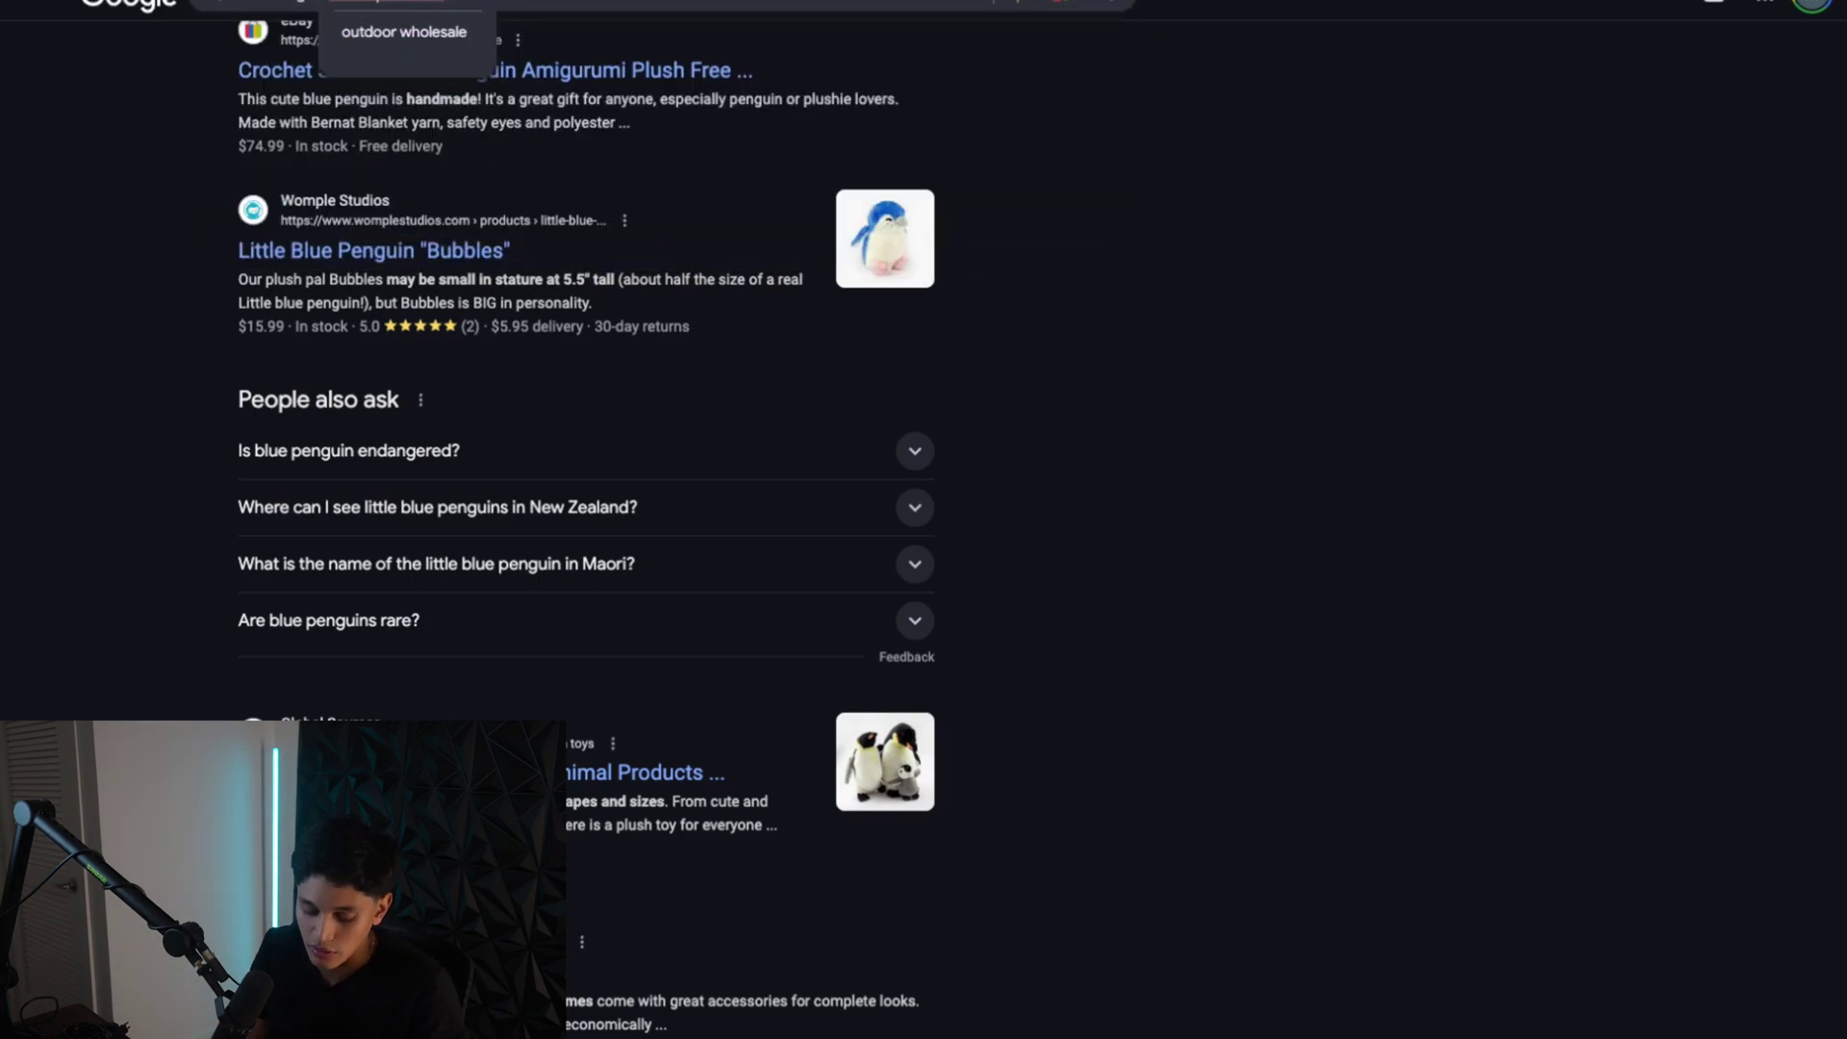
text( faucet)
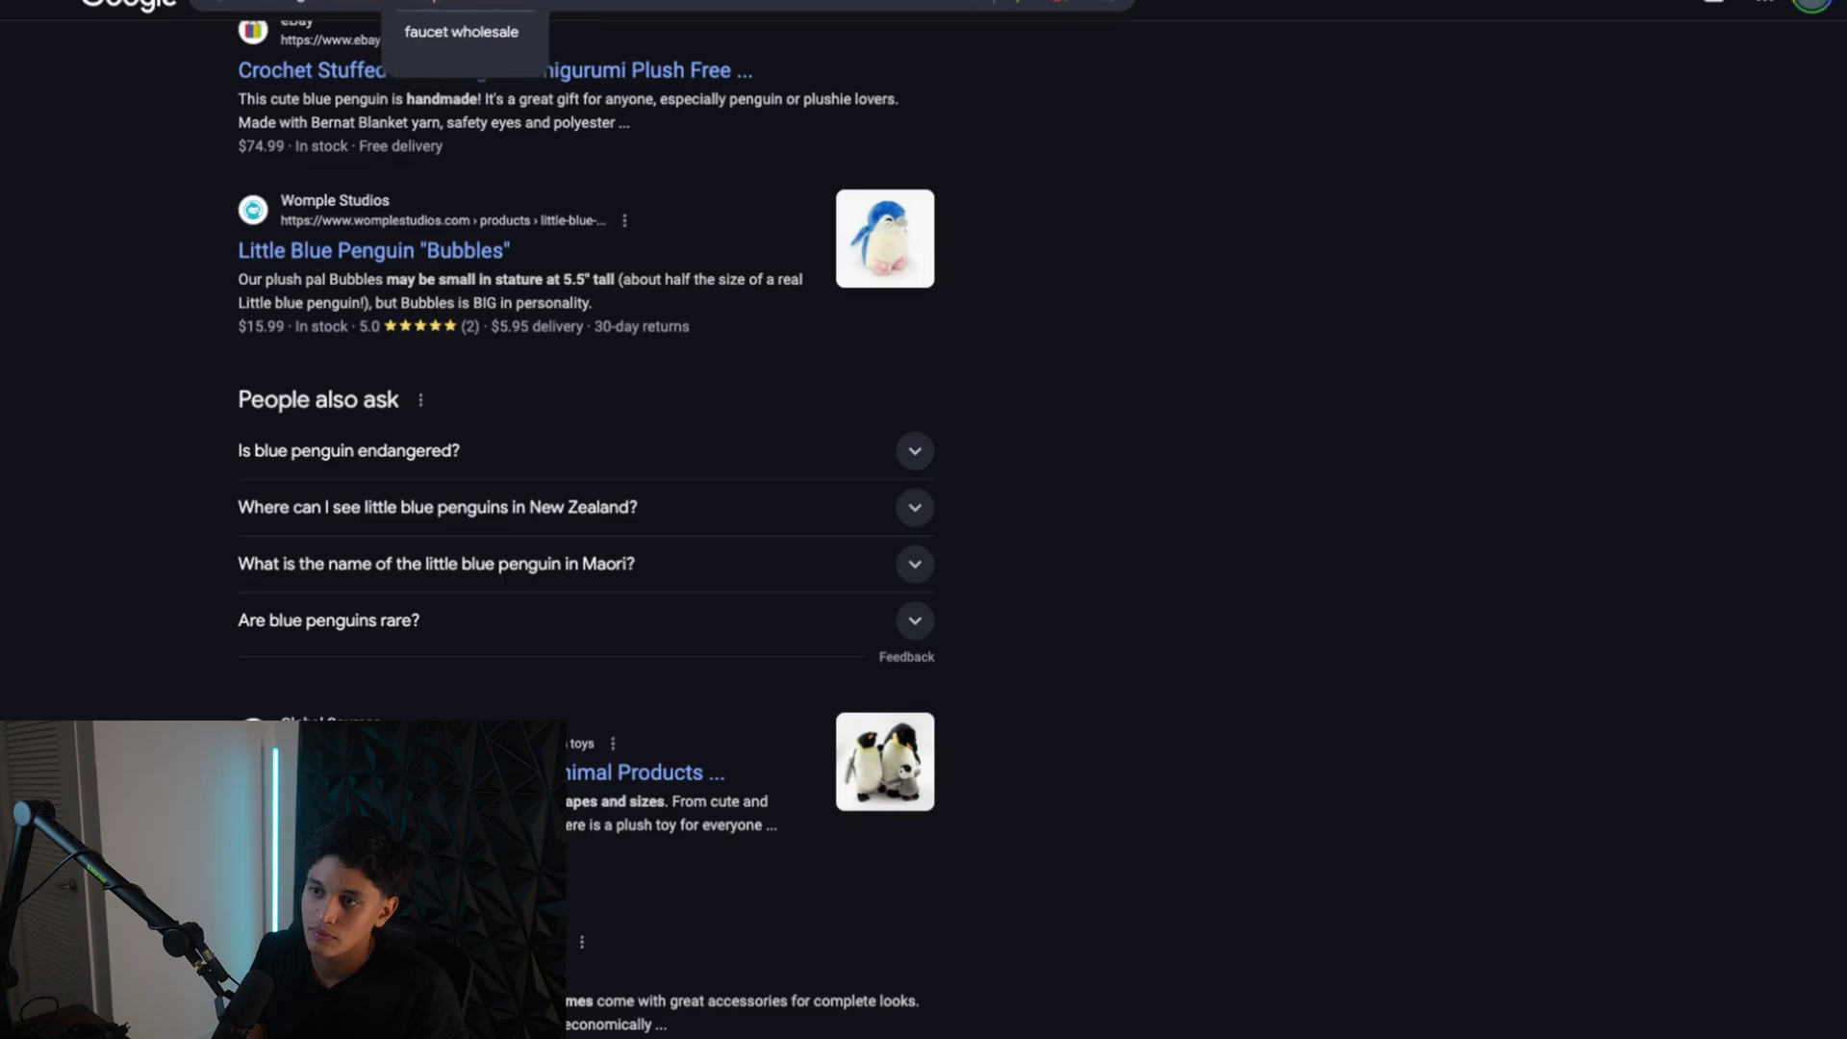
click(461, 32)
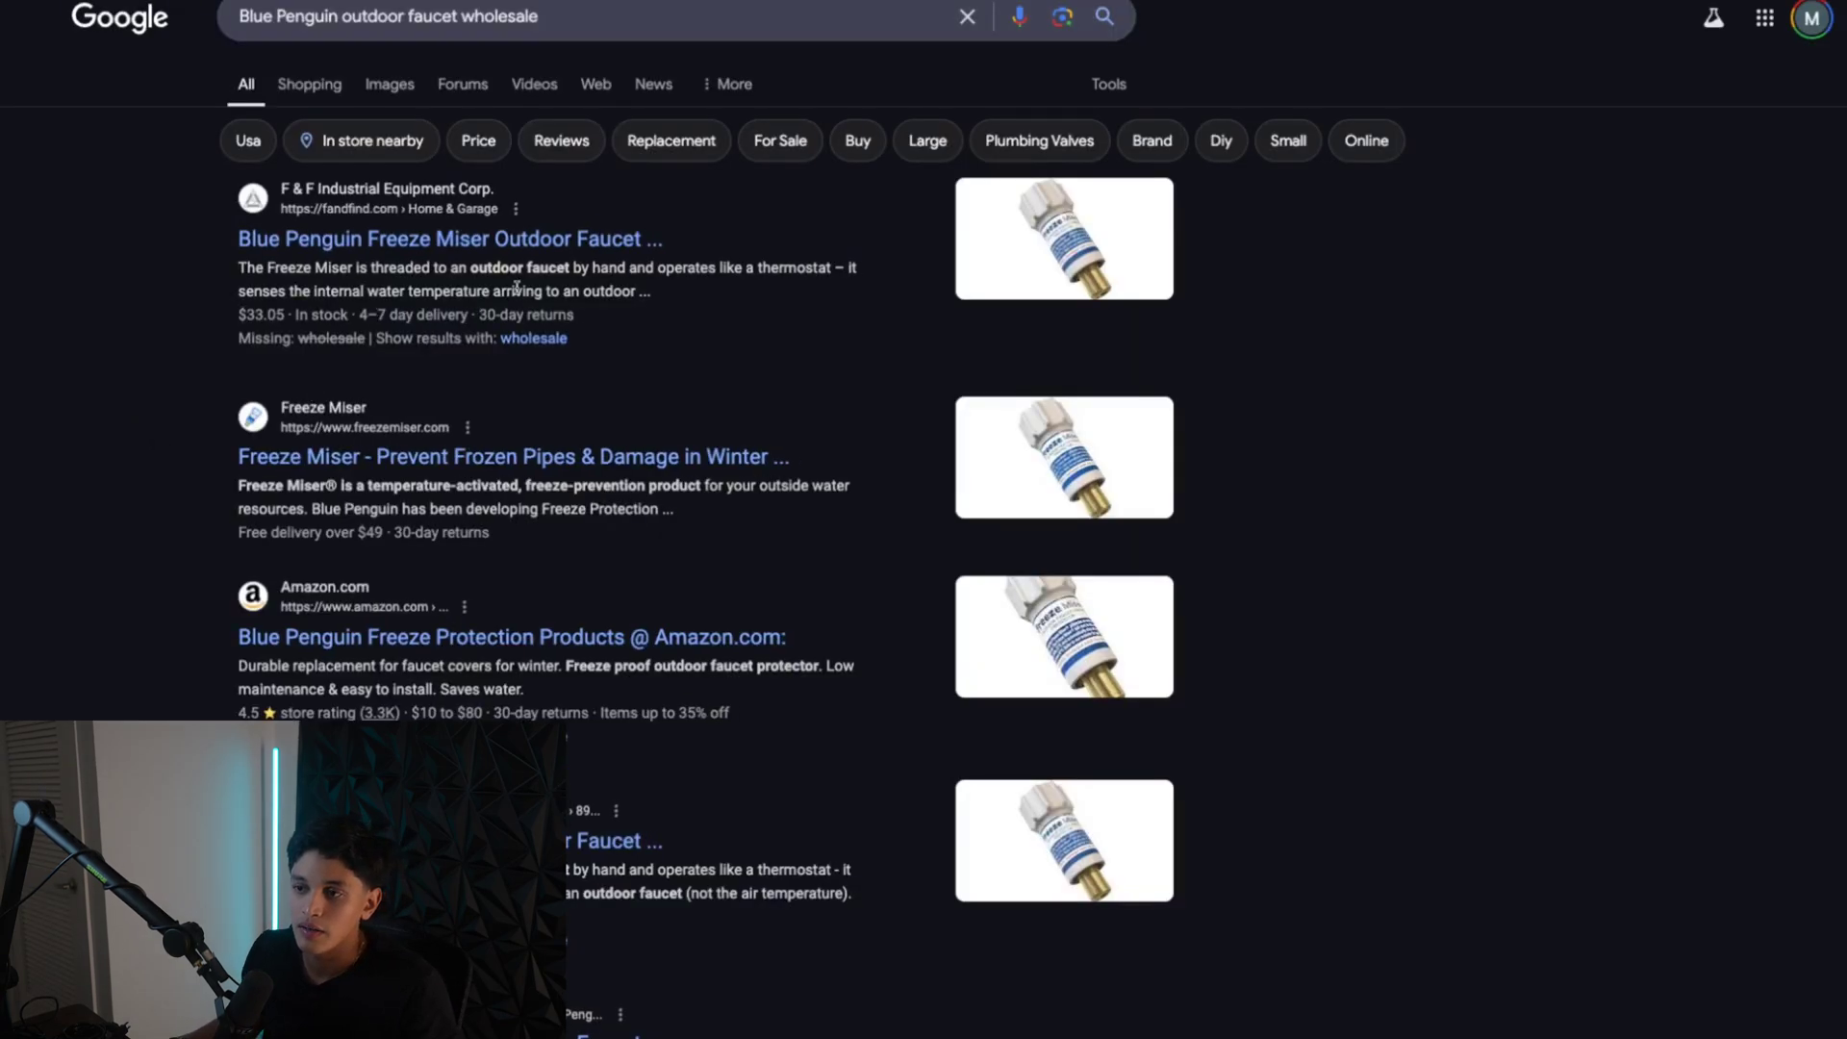
scroll(457, 332, down, 4)
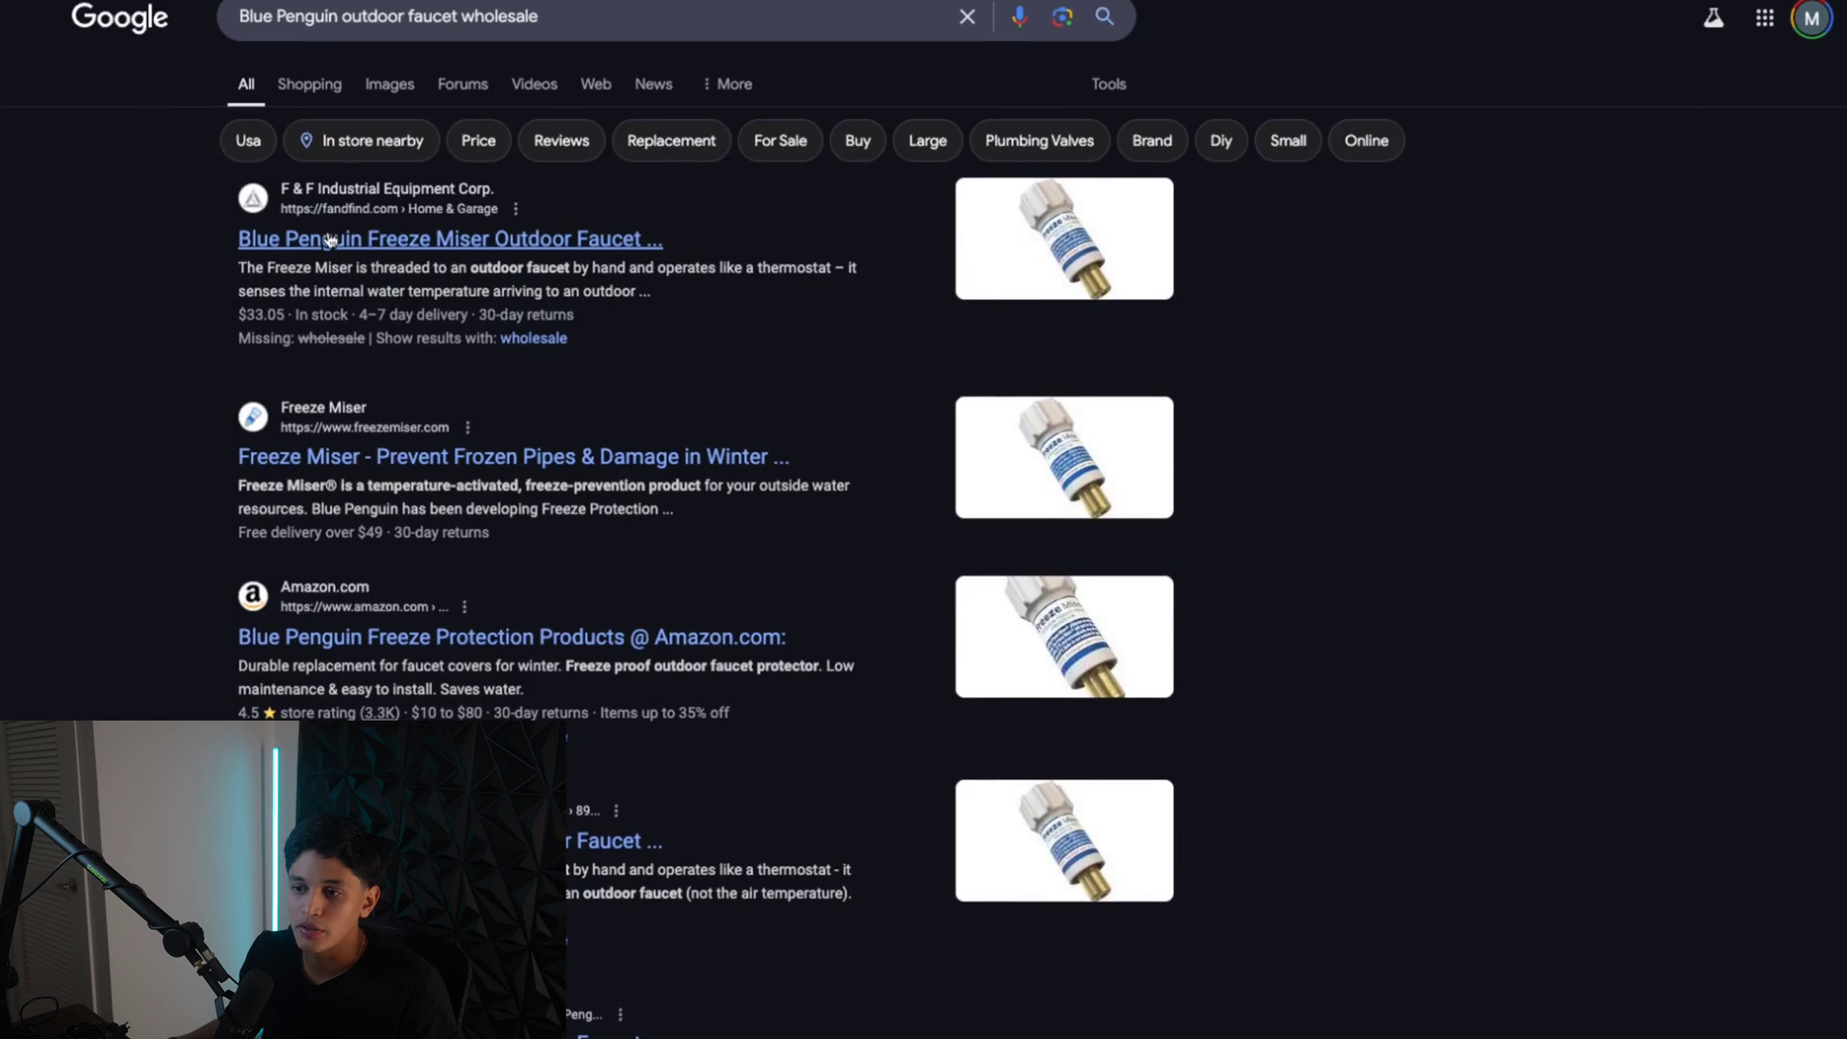
scroll(330, 239, down, 12)
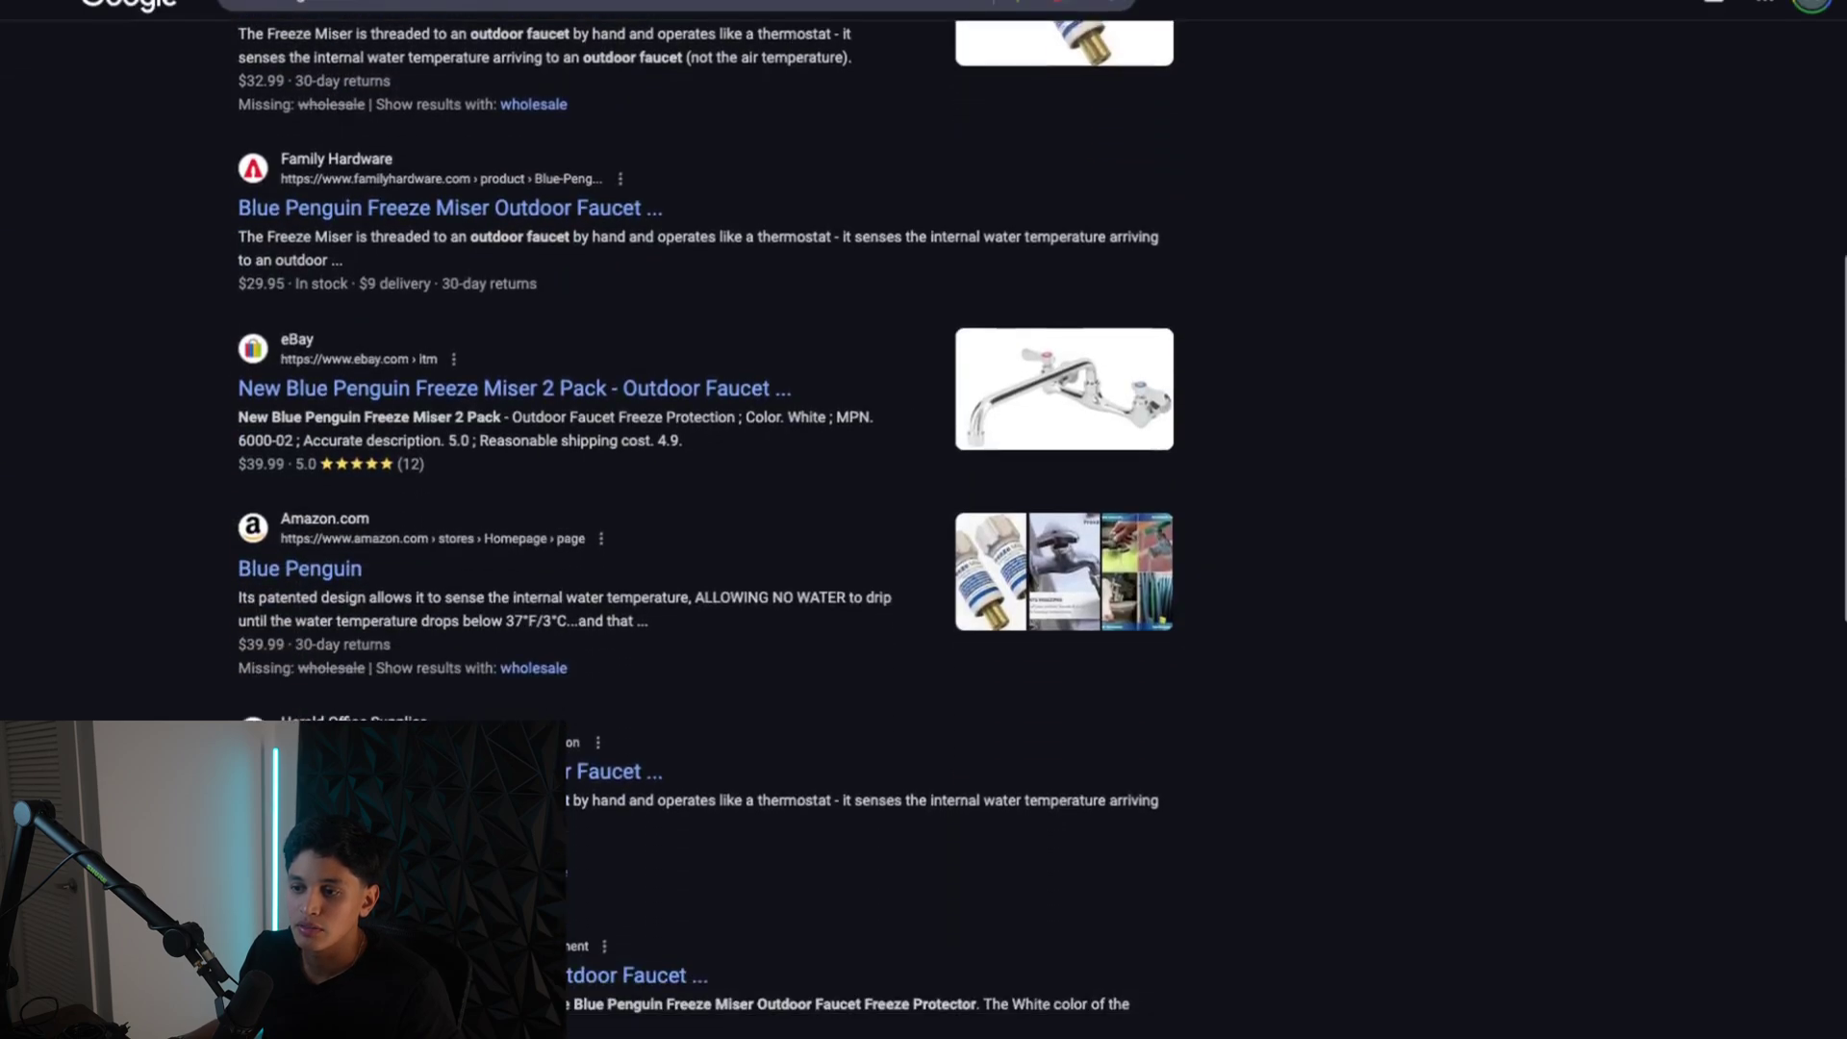
scroll(705, 529, down, 3)
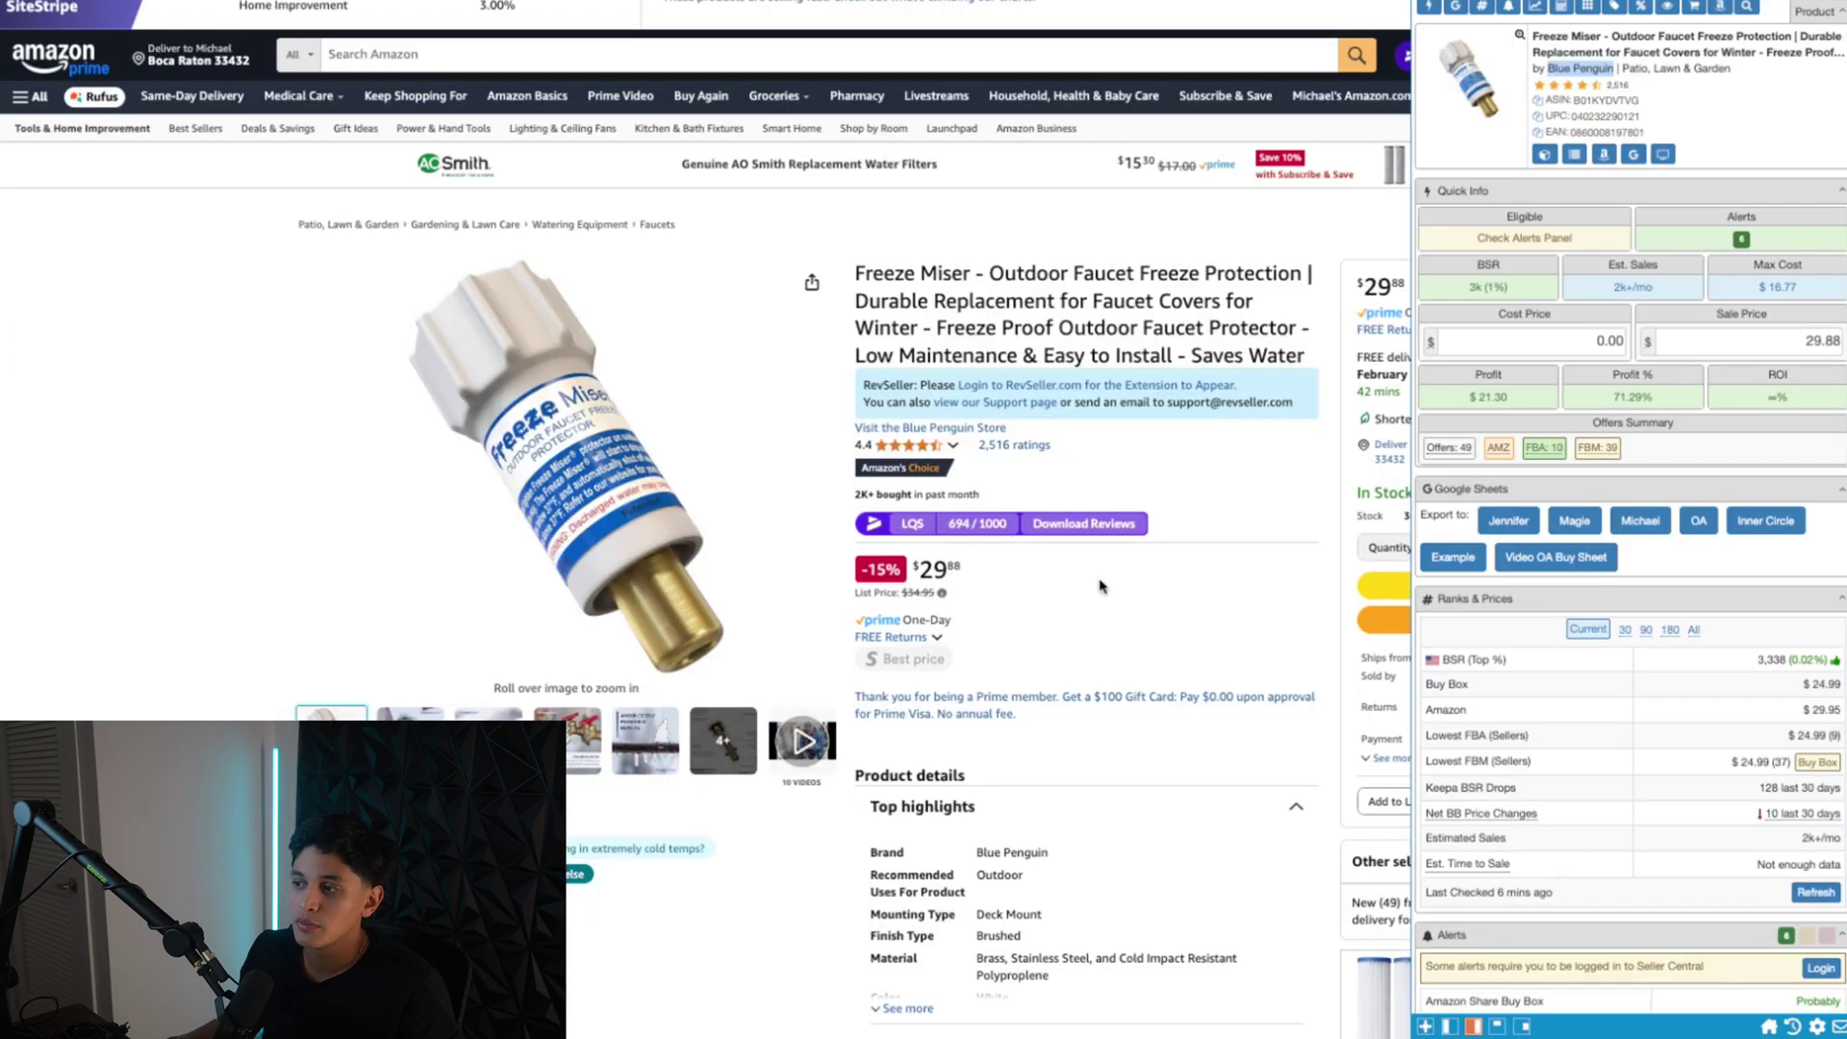
Return to the Freeze Miser product page on Amazon and examine its Keepa price history and offer count
scroll(1102, 585, down, 10)
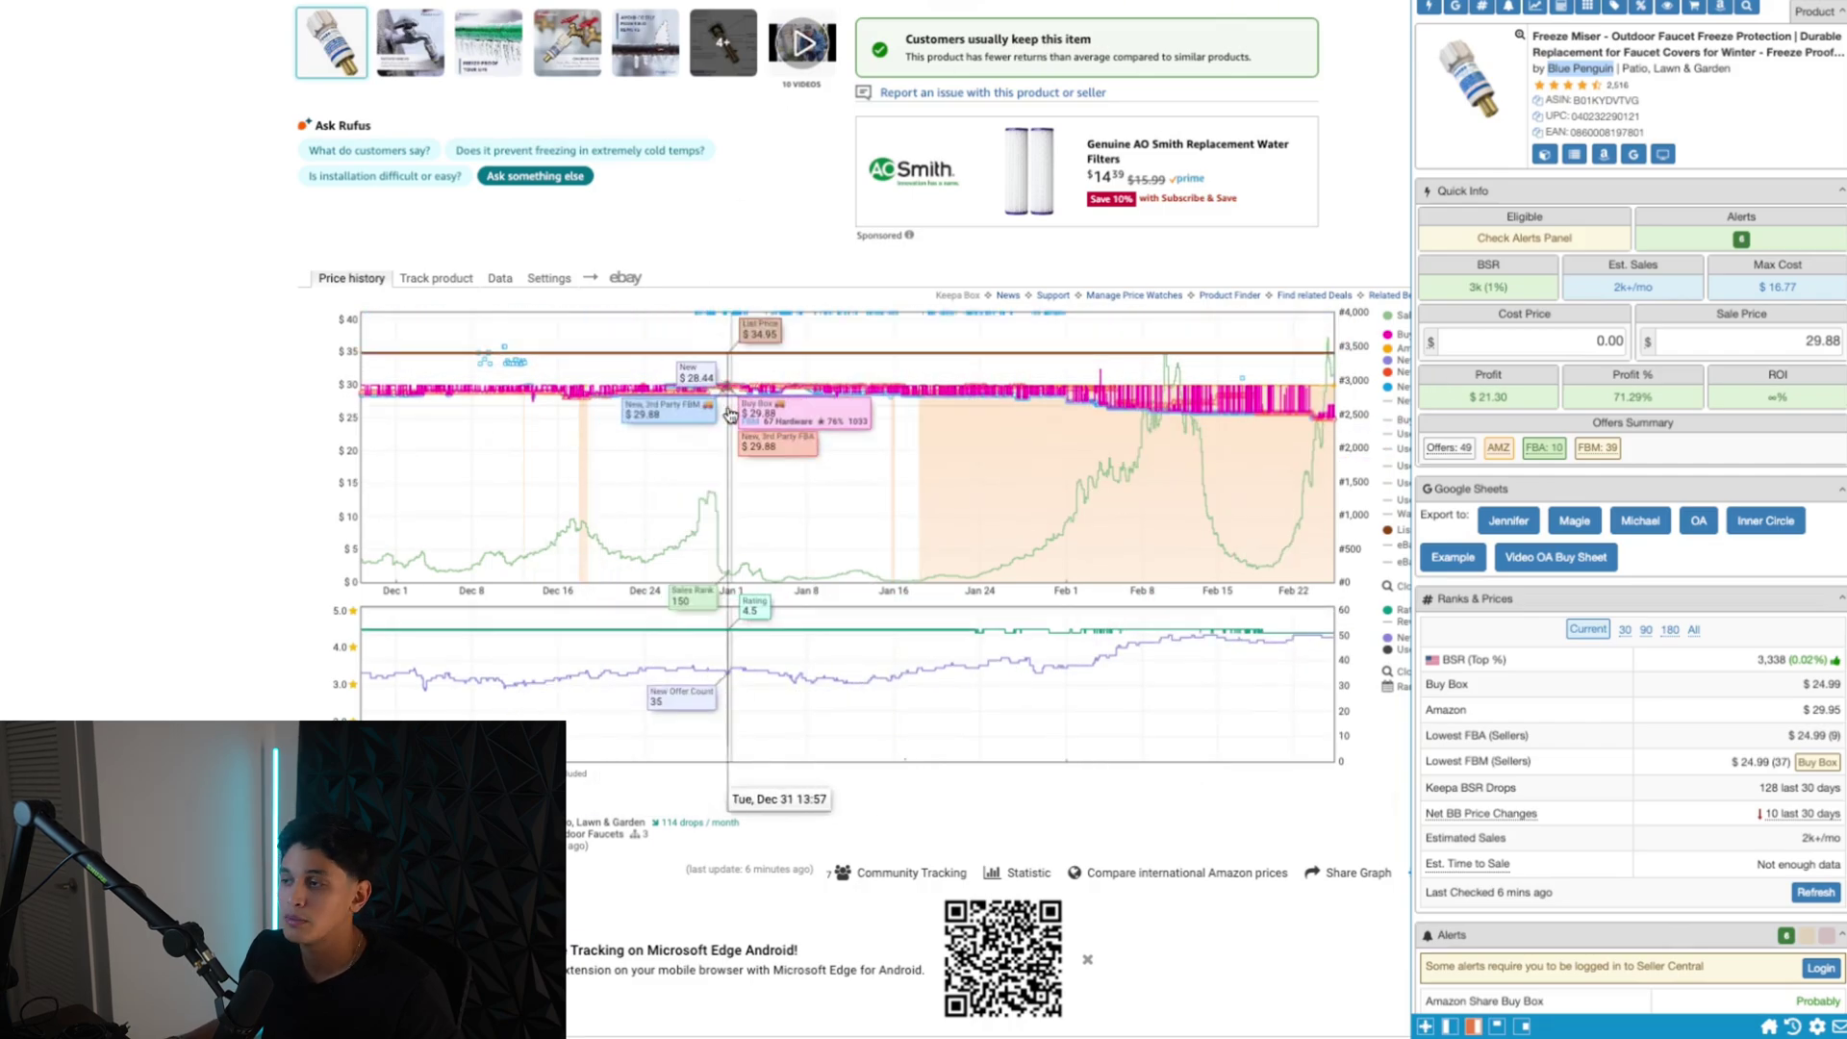
scroll(712, 409, up, 7)
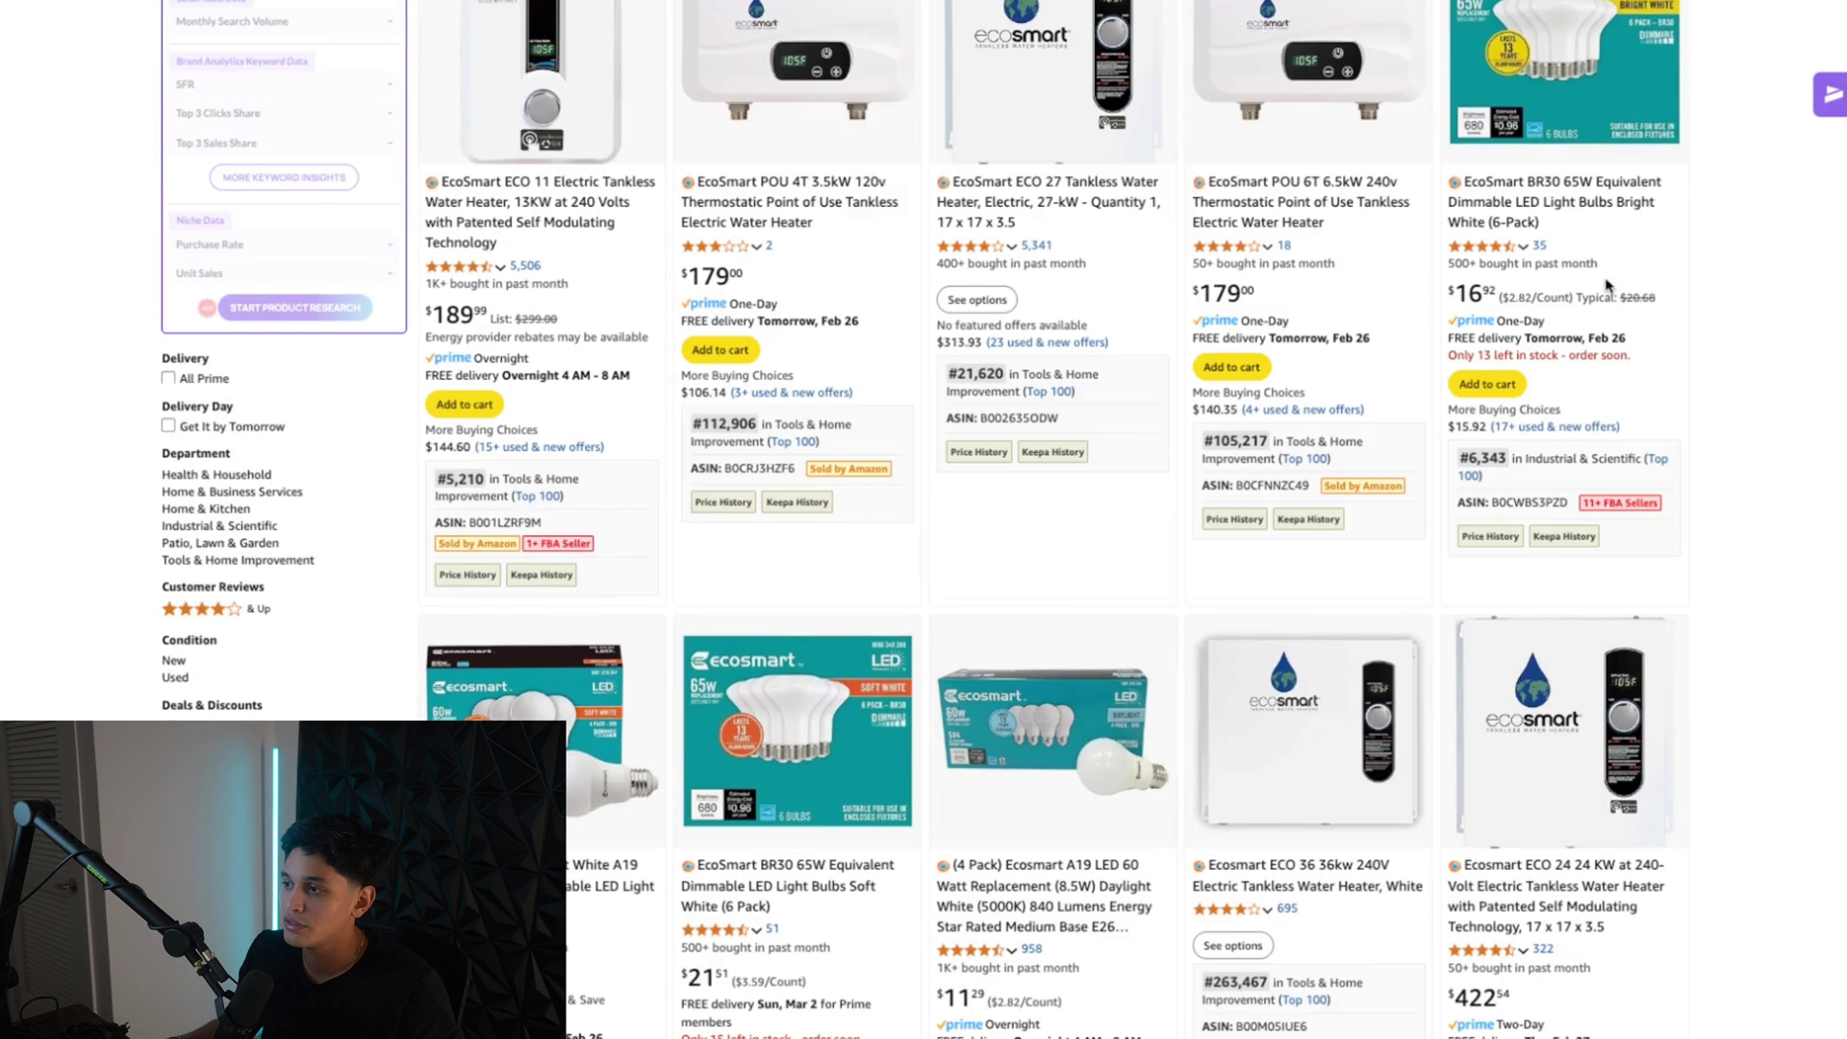
Open the EcoSmart BR30 65W Bright White LED bulb 6-pack listing and examine its Keepa price history
click(1555, 206)
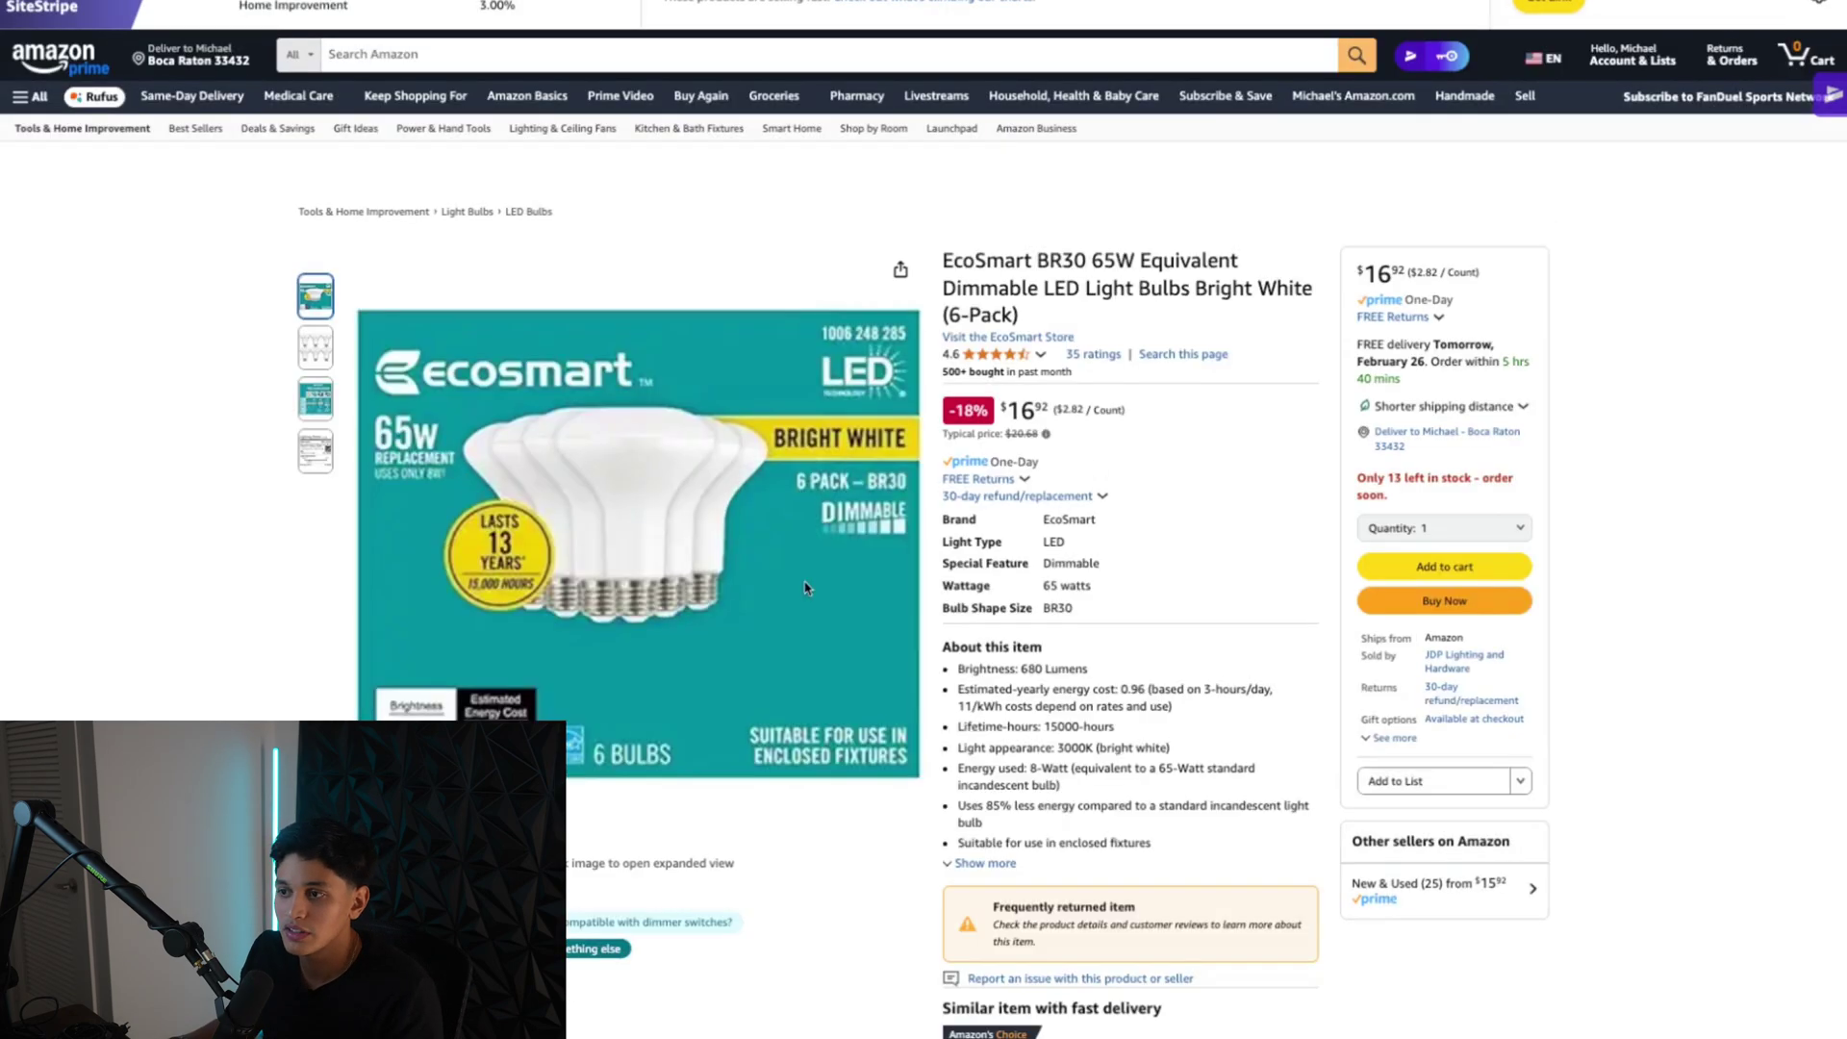
scroll(770, 594, down, 1)
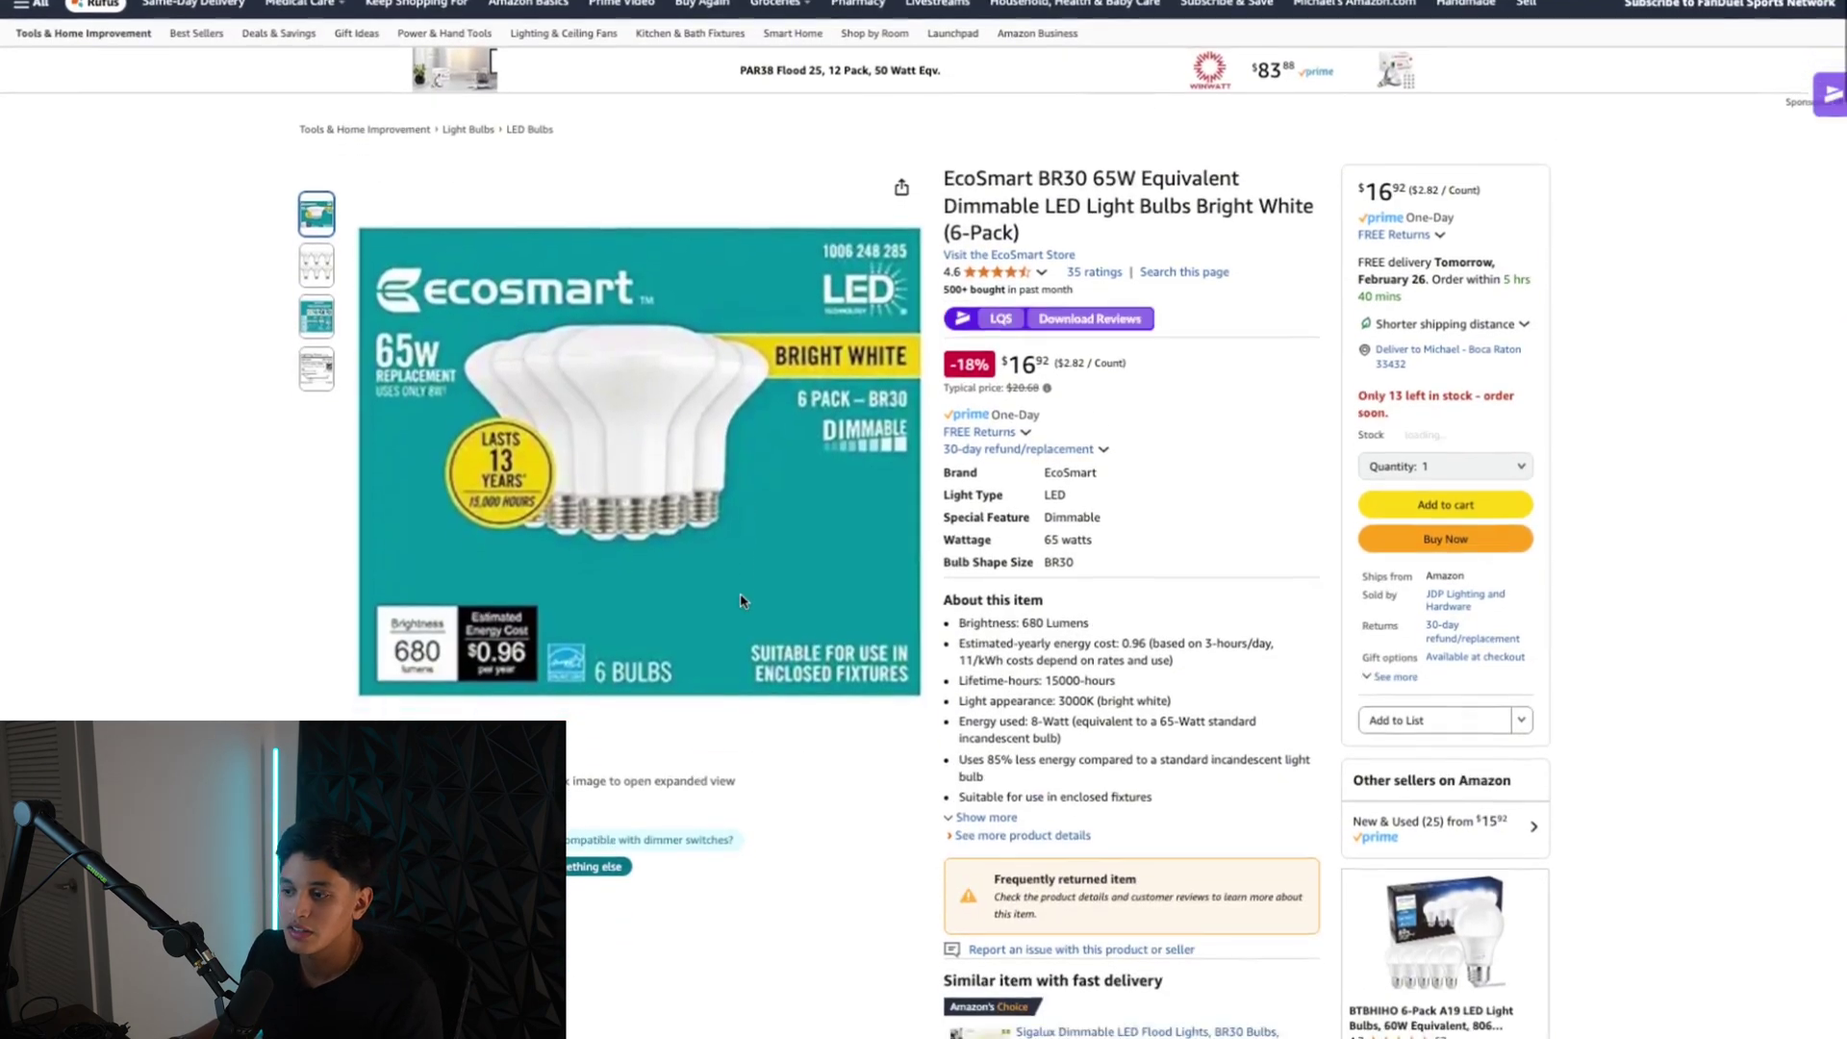
scroll(739, 601, down, 5)
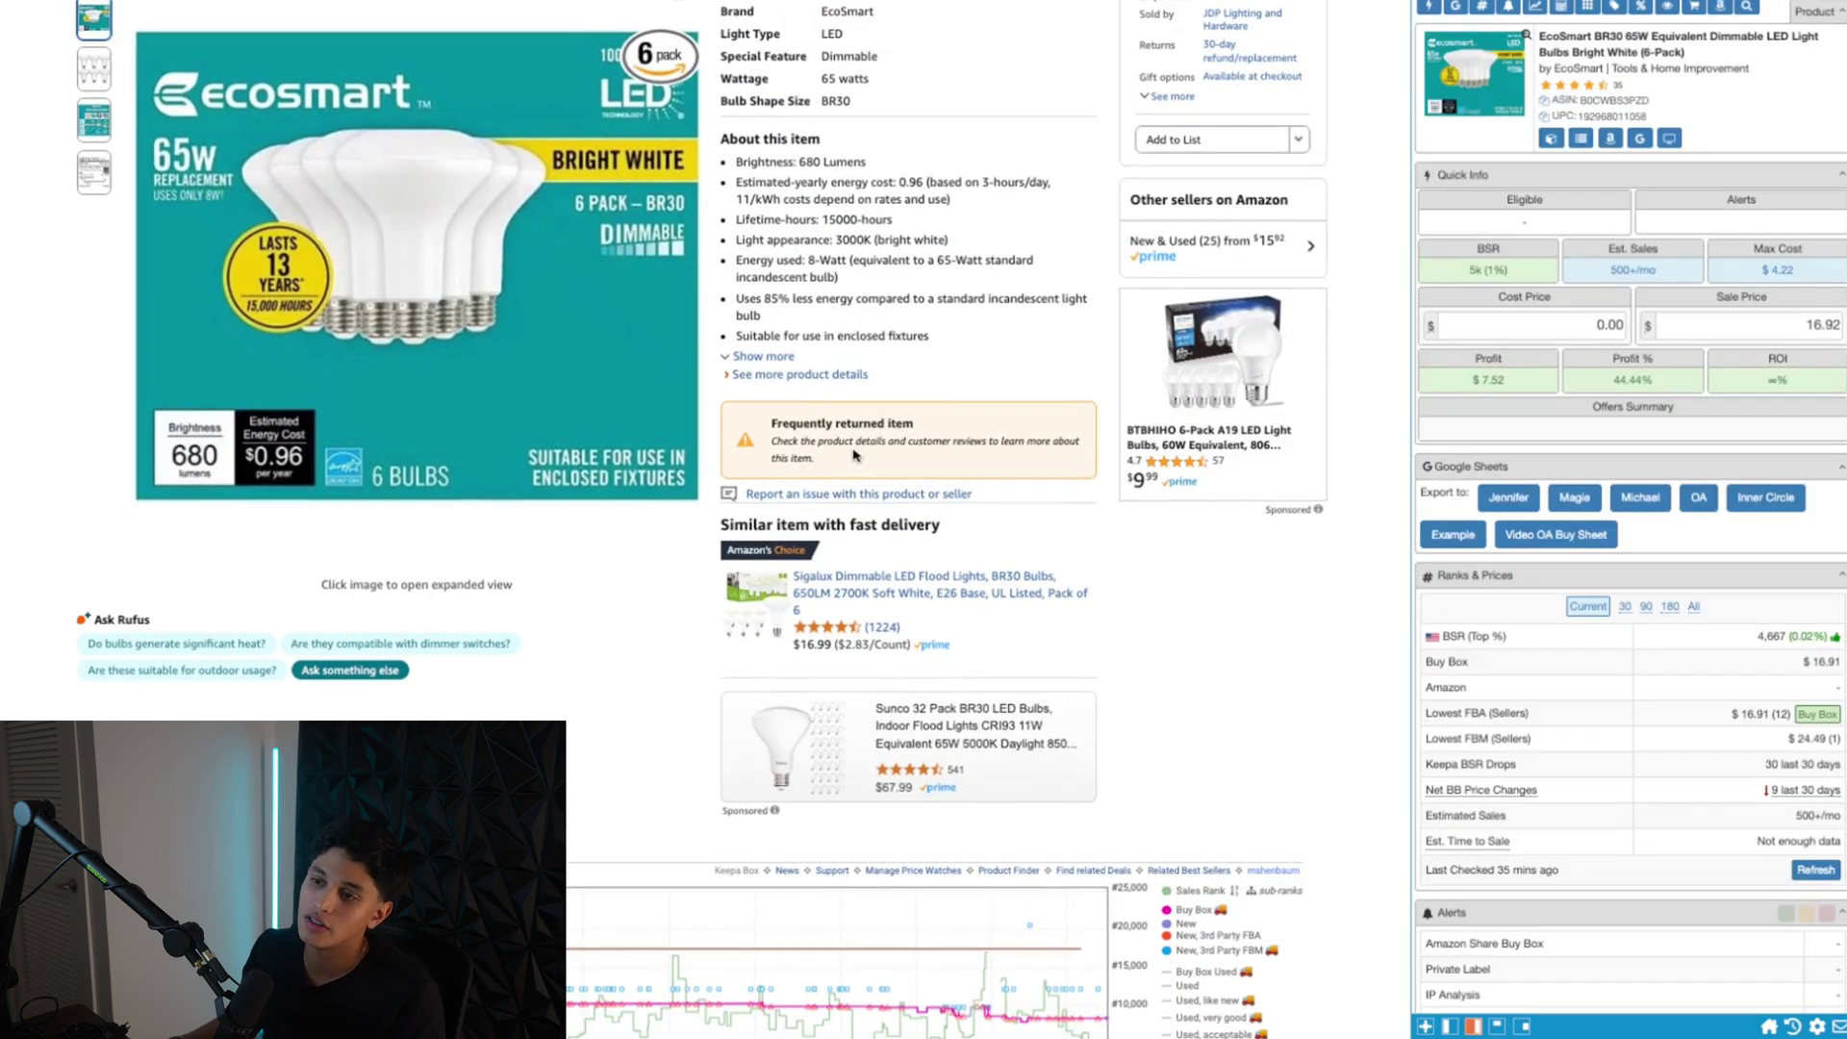
scroll(444, 208, down, 6)
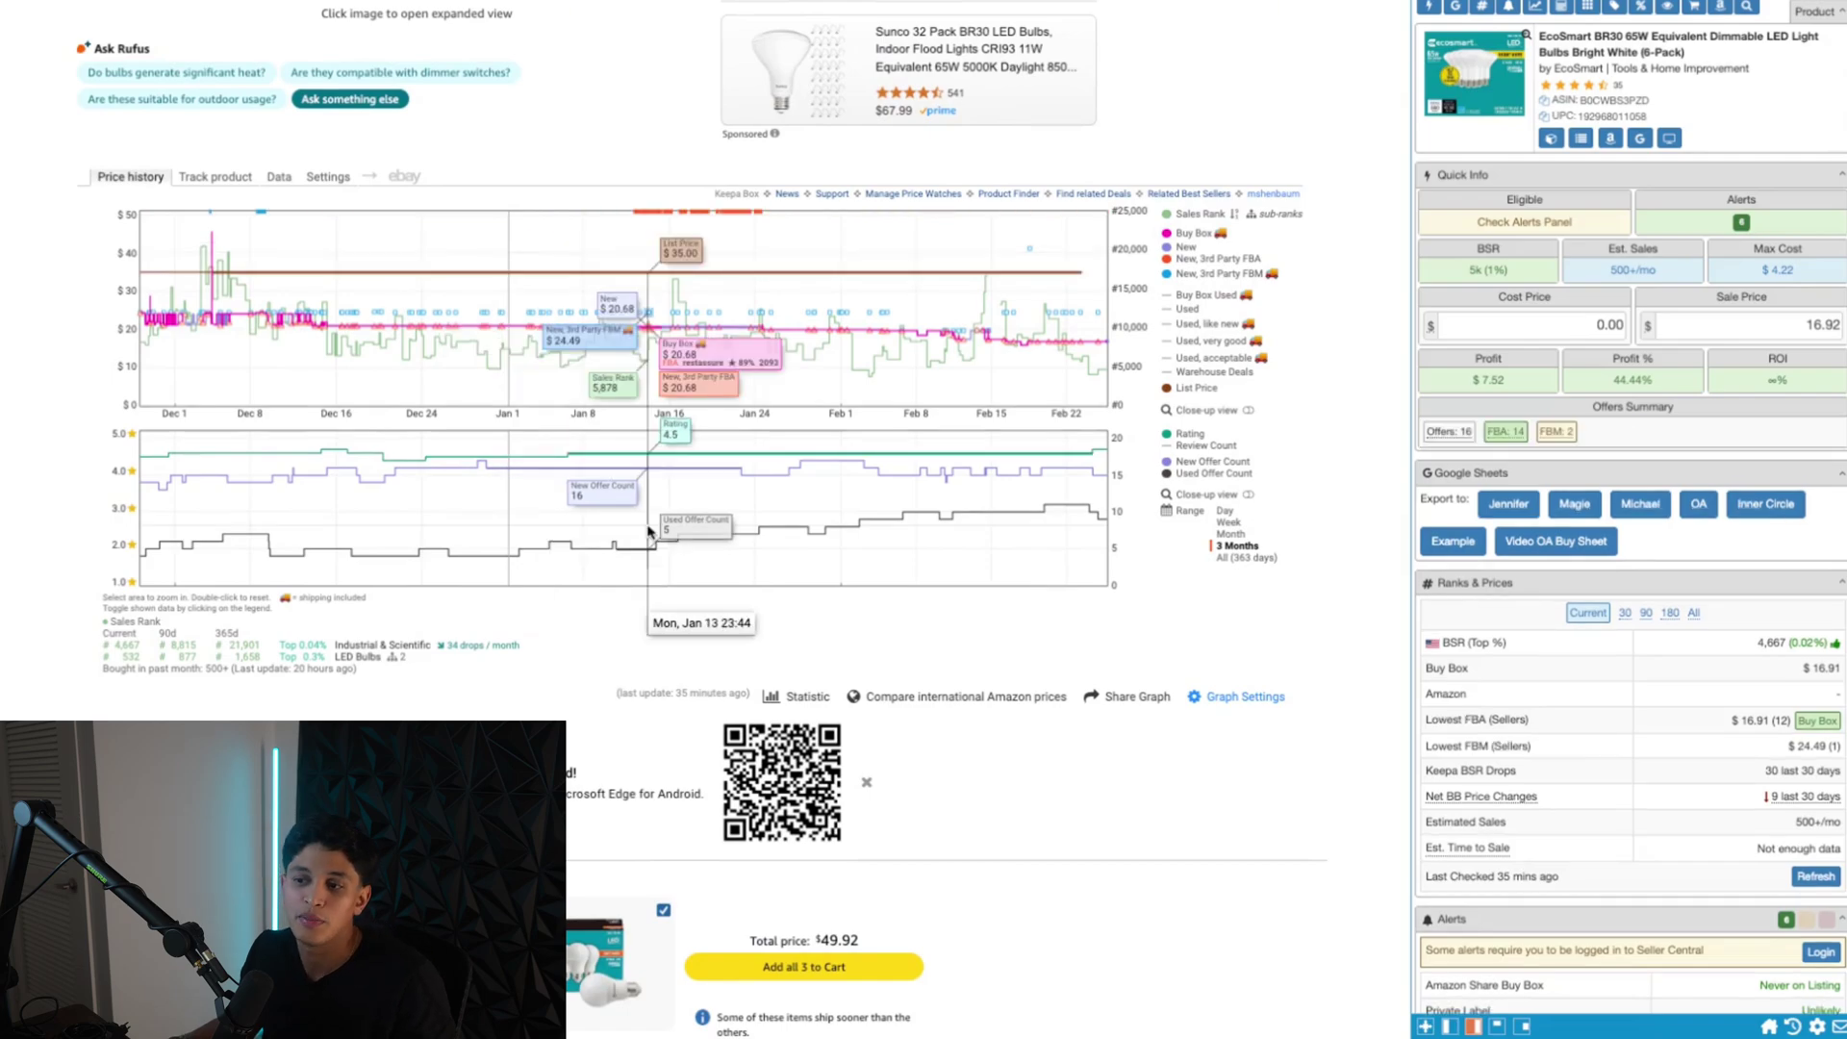
scroll(647, 385, up, 2)
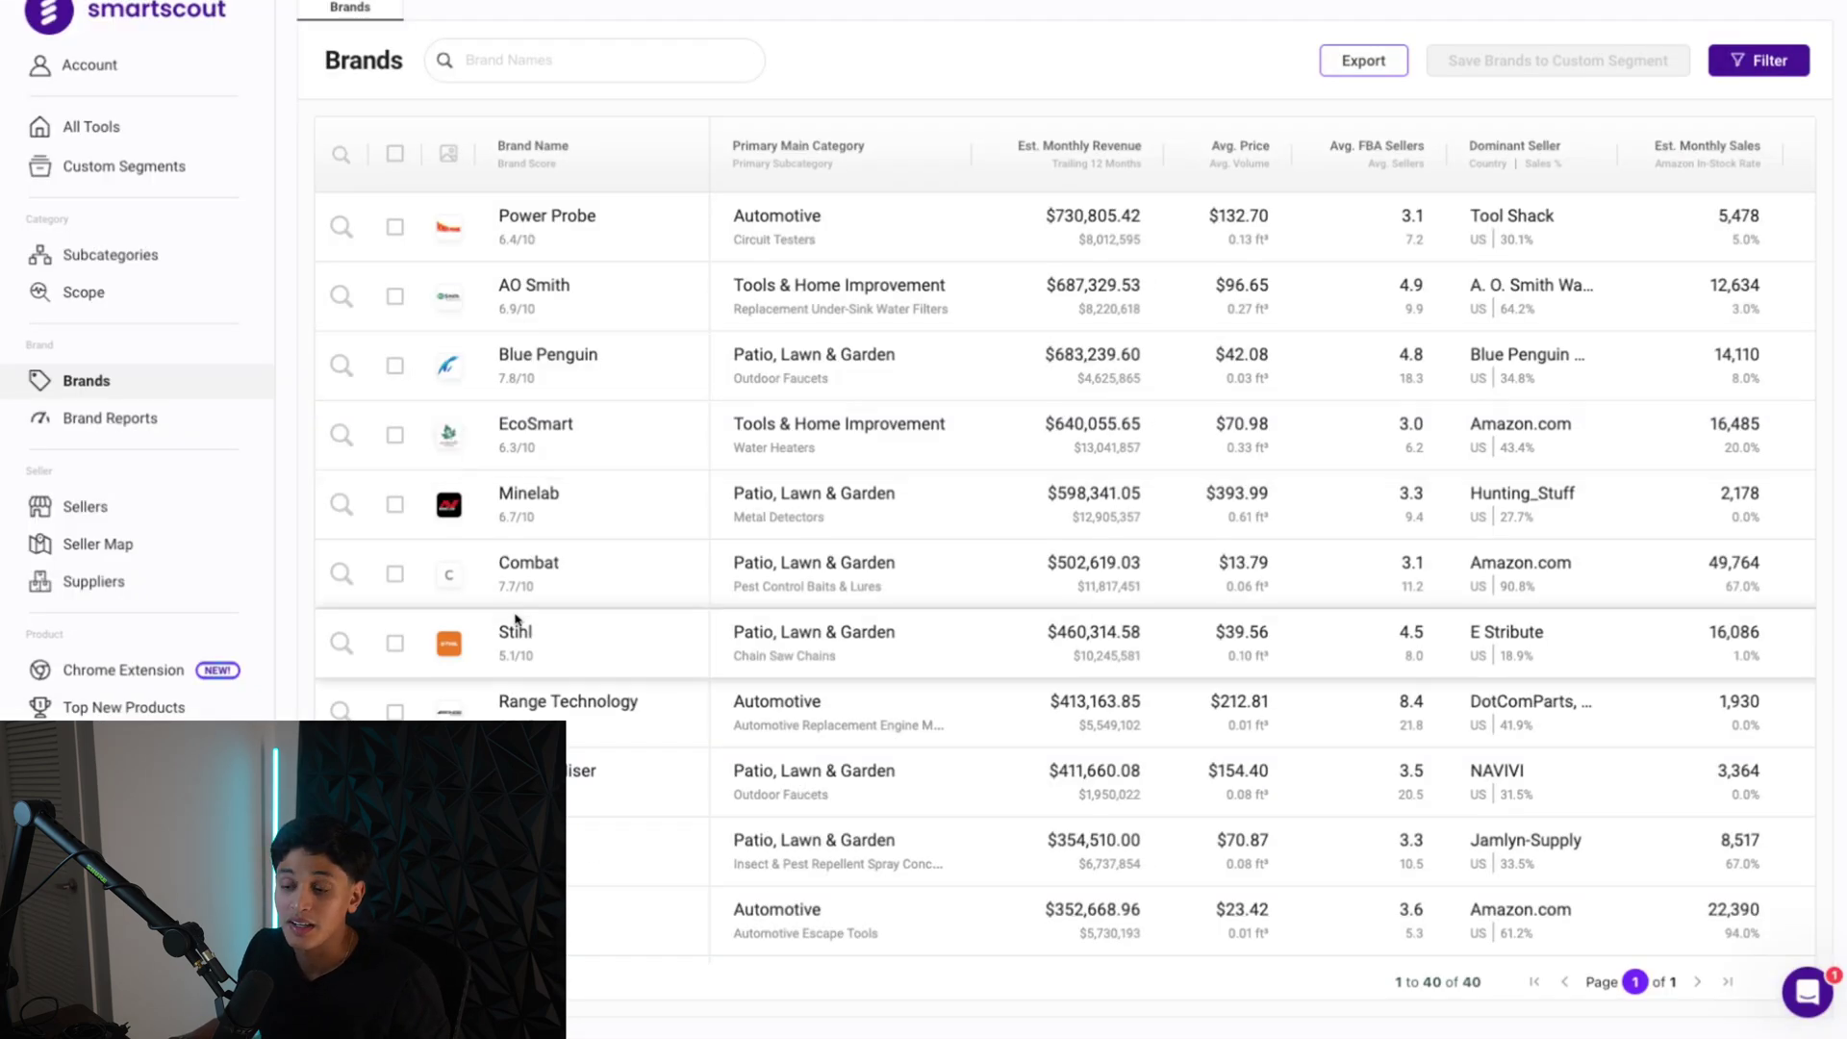
Switch to SmartScout and look through the whole filtered brand list for further candidates
scroll(517, 628, down, 3)
scroll(574, 763, down, 10)
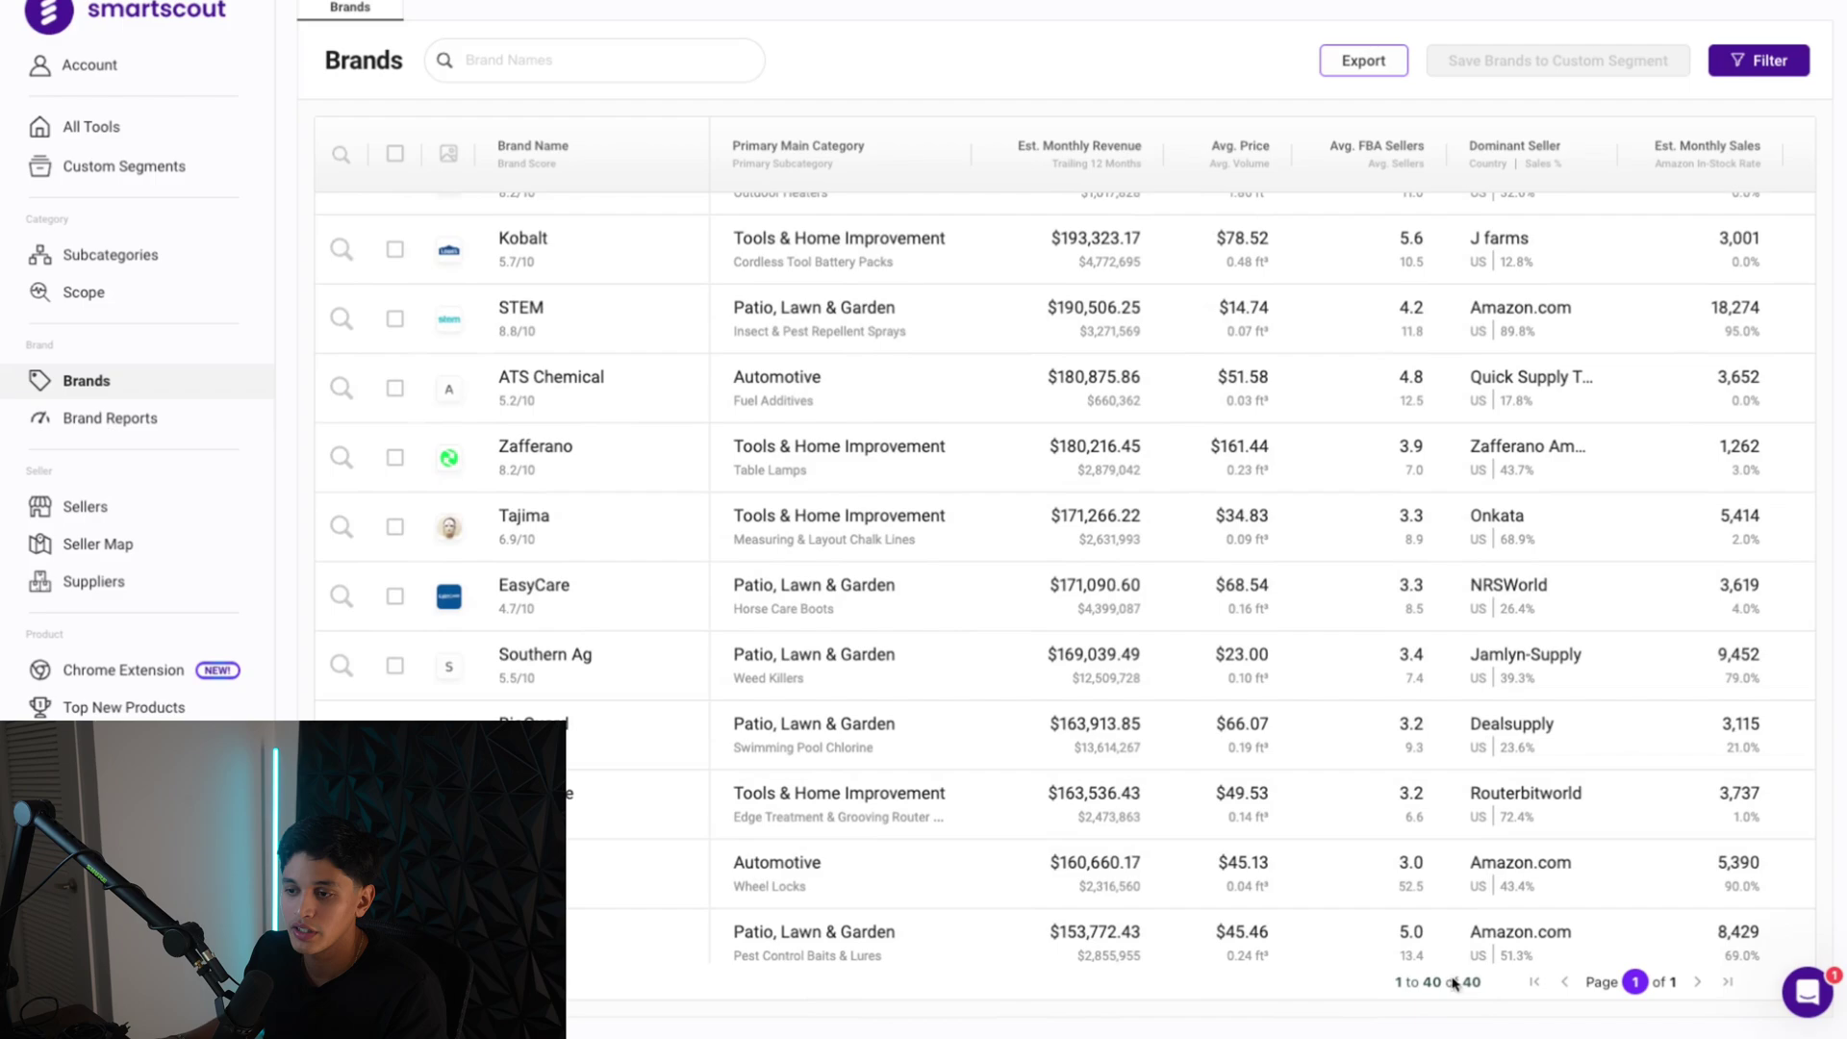
scroll(1201, 882, up, 4)
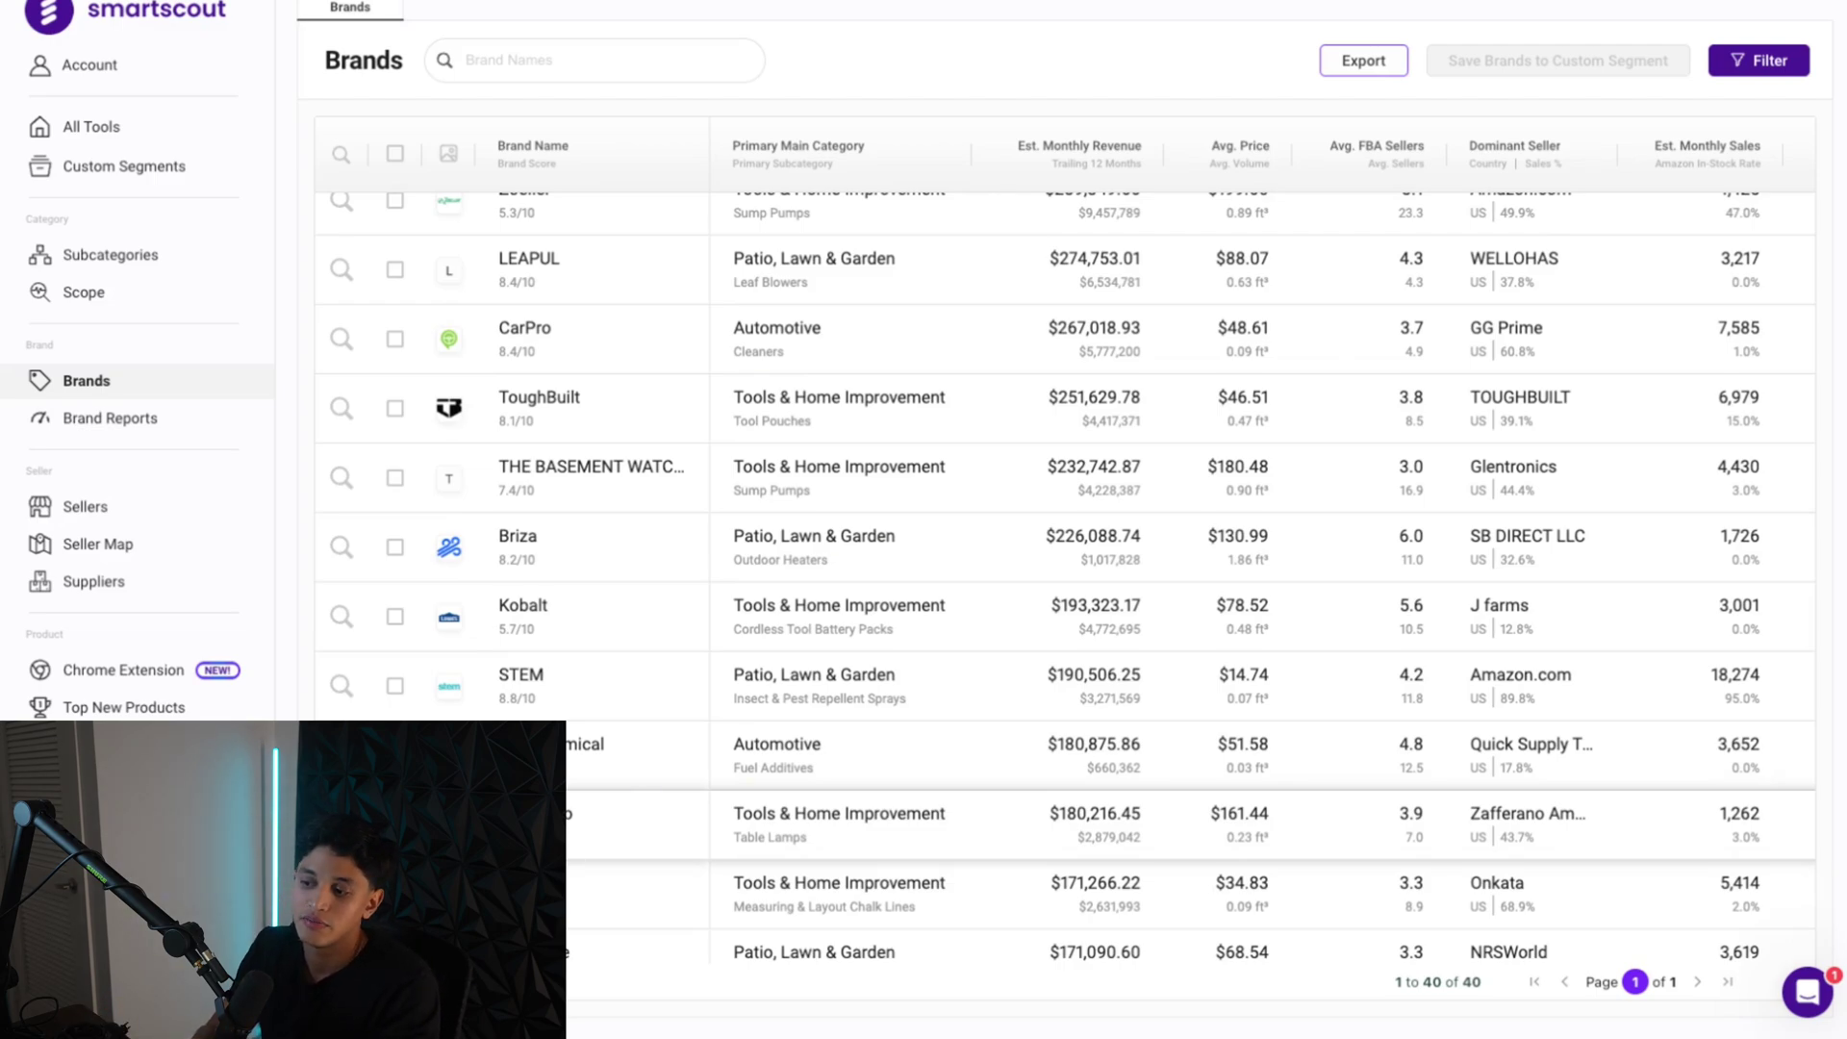
scroll(1030, 305, up, 10)
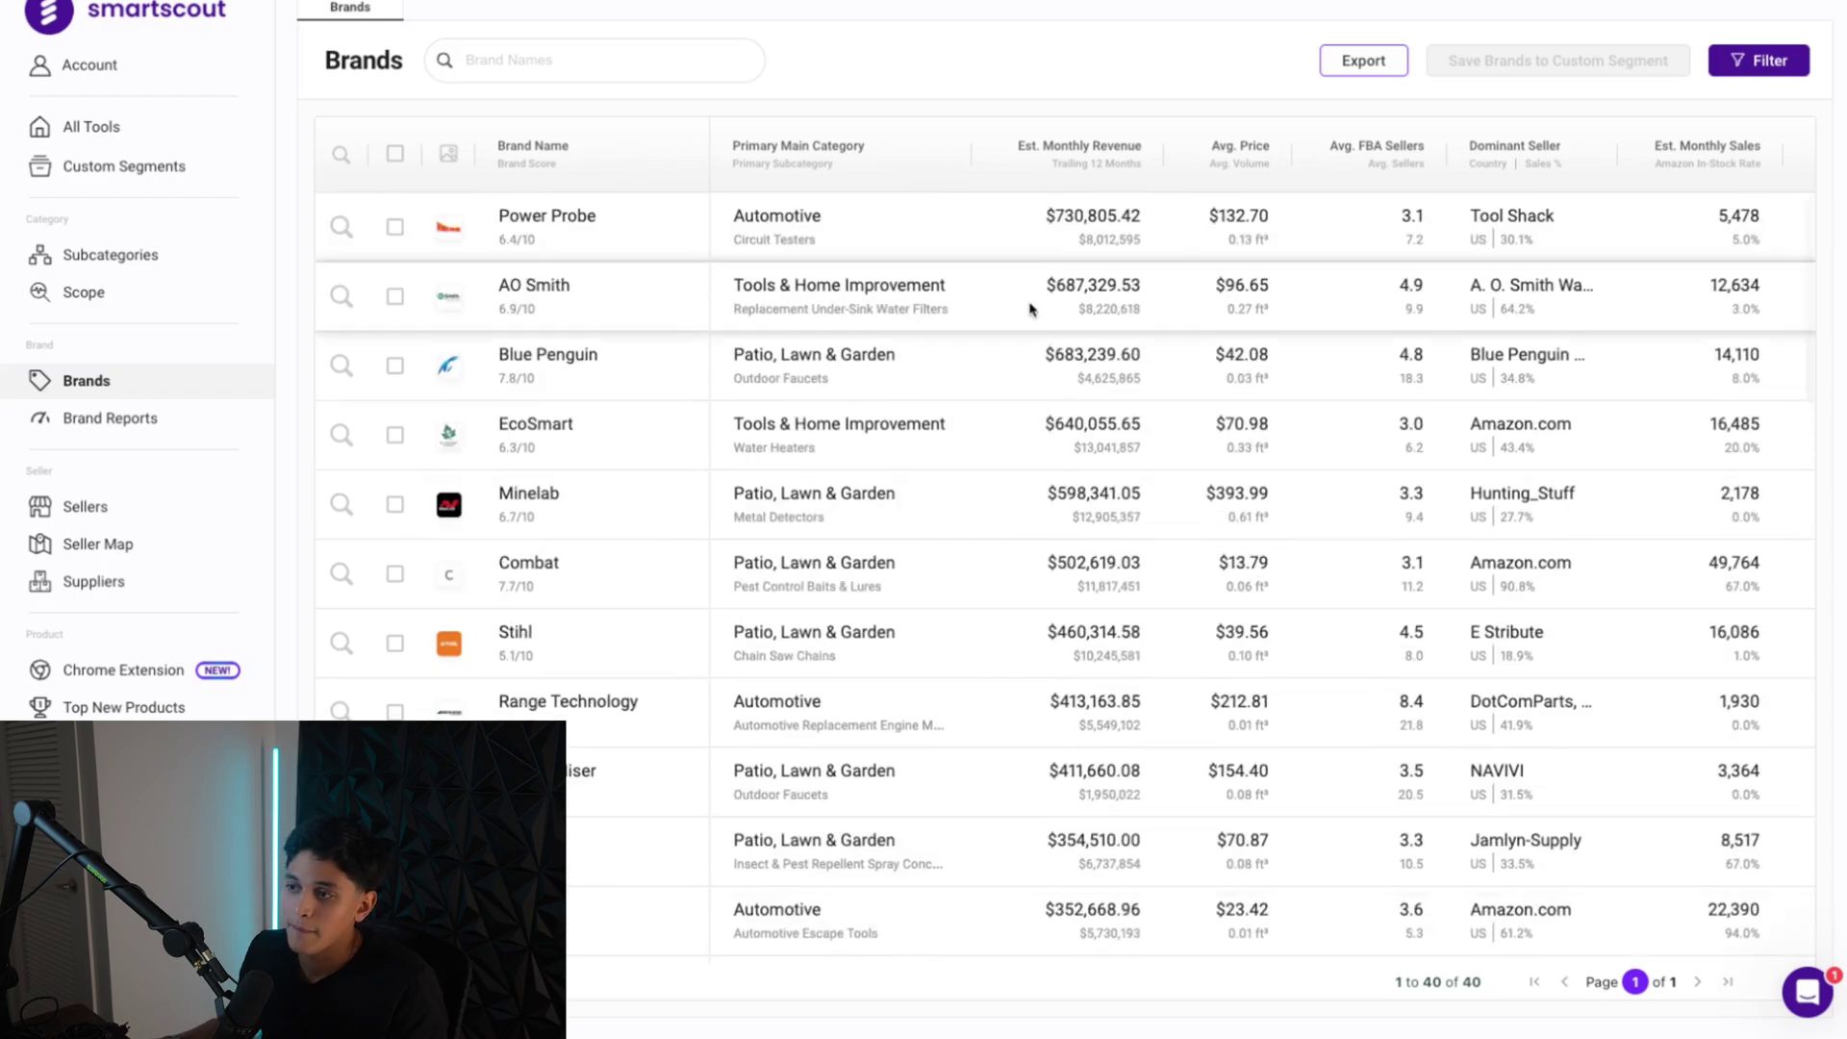
scroll(910, 634, down, 2)
scroll(911, 634, down, 8)
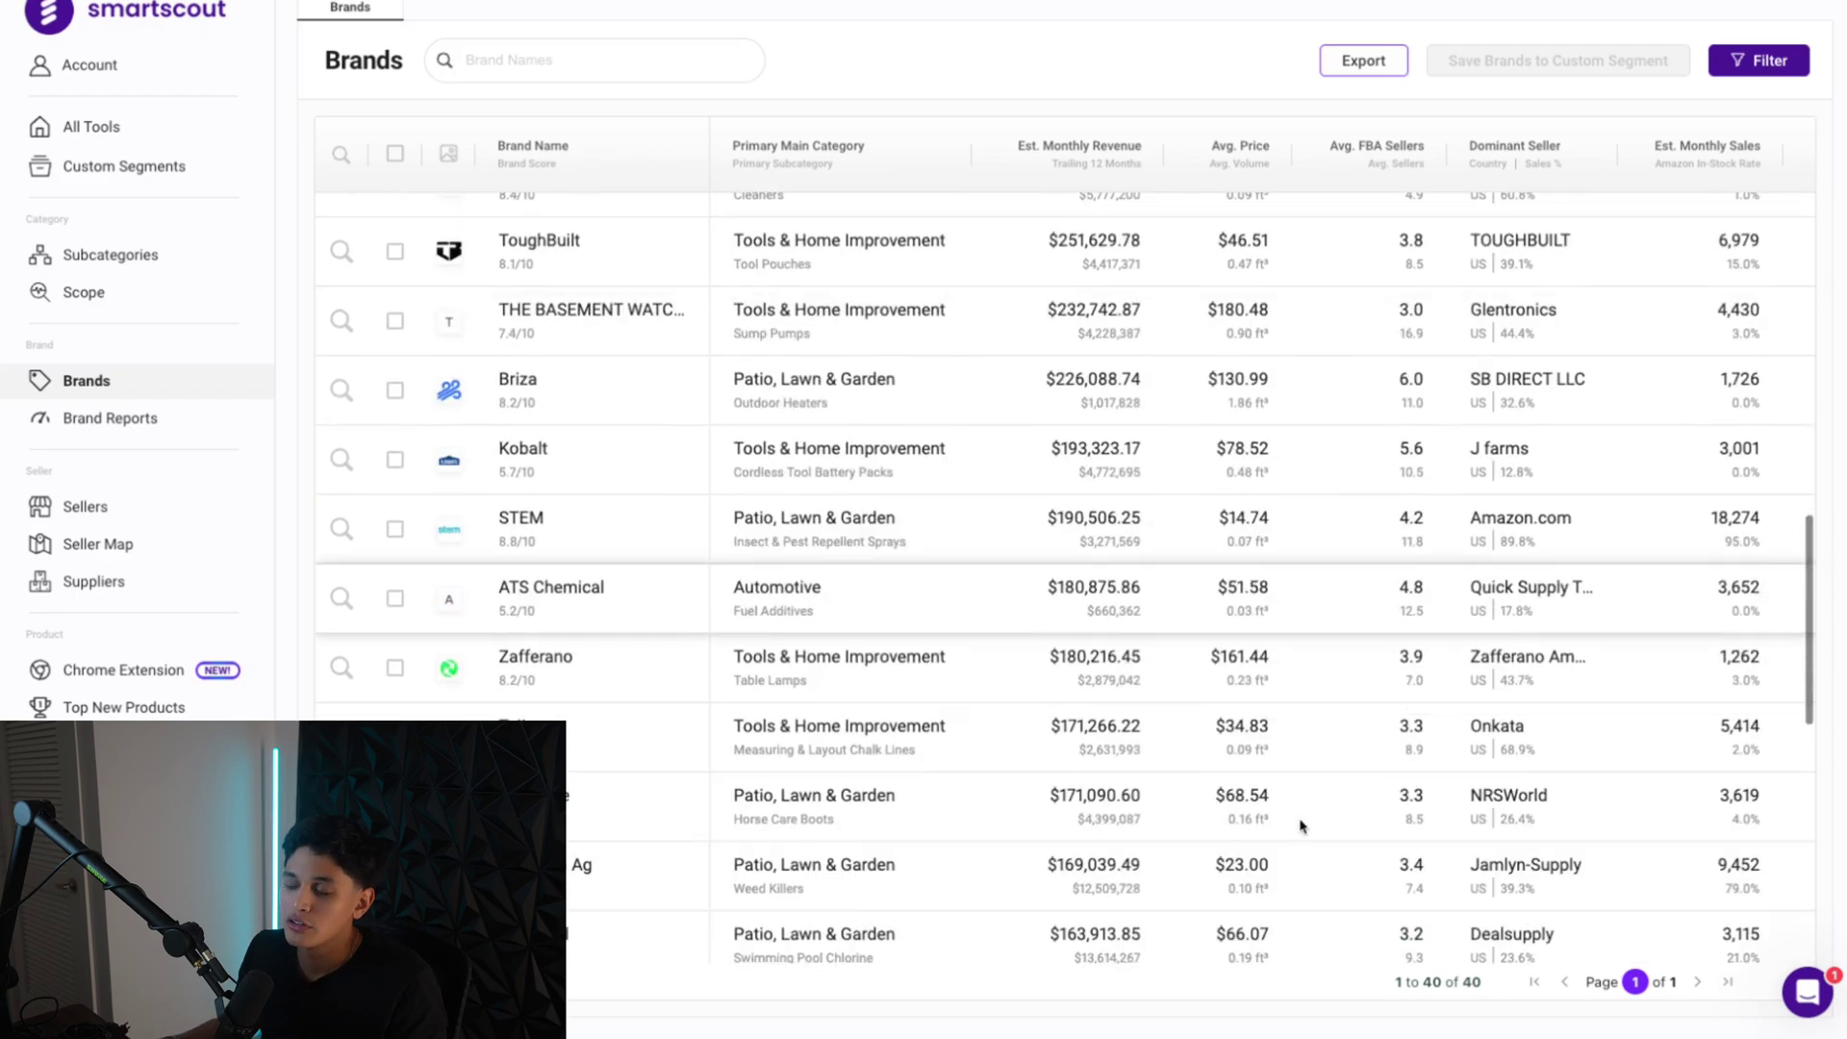
Open the brand filters and review which criteria are available and active
click(1739, 69)
scroll(1604, 408, up, 6)
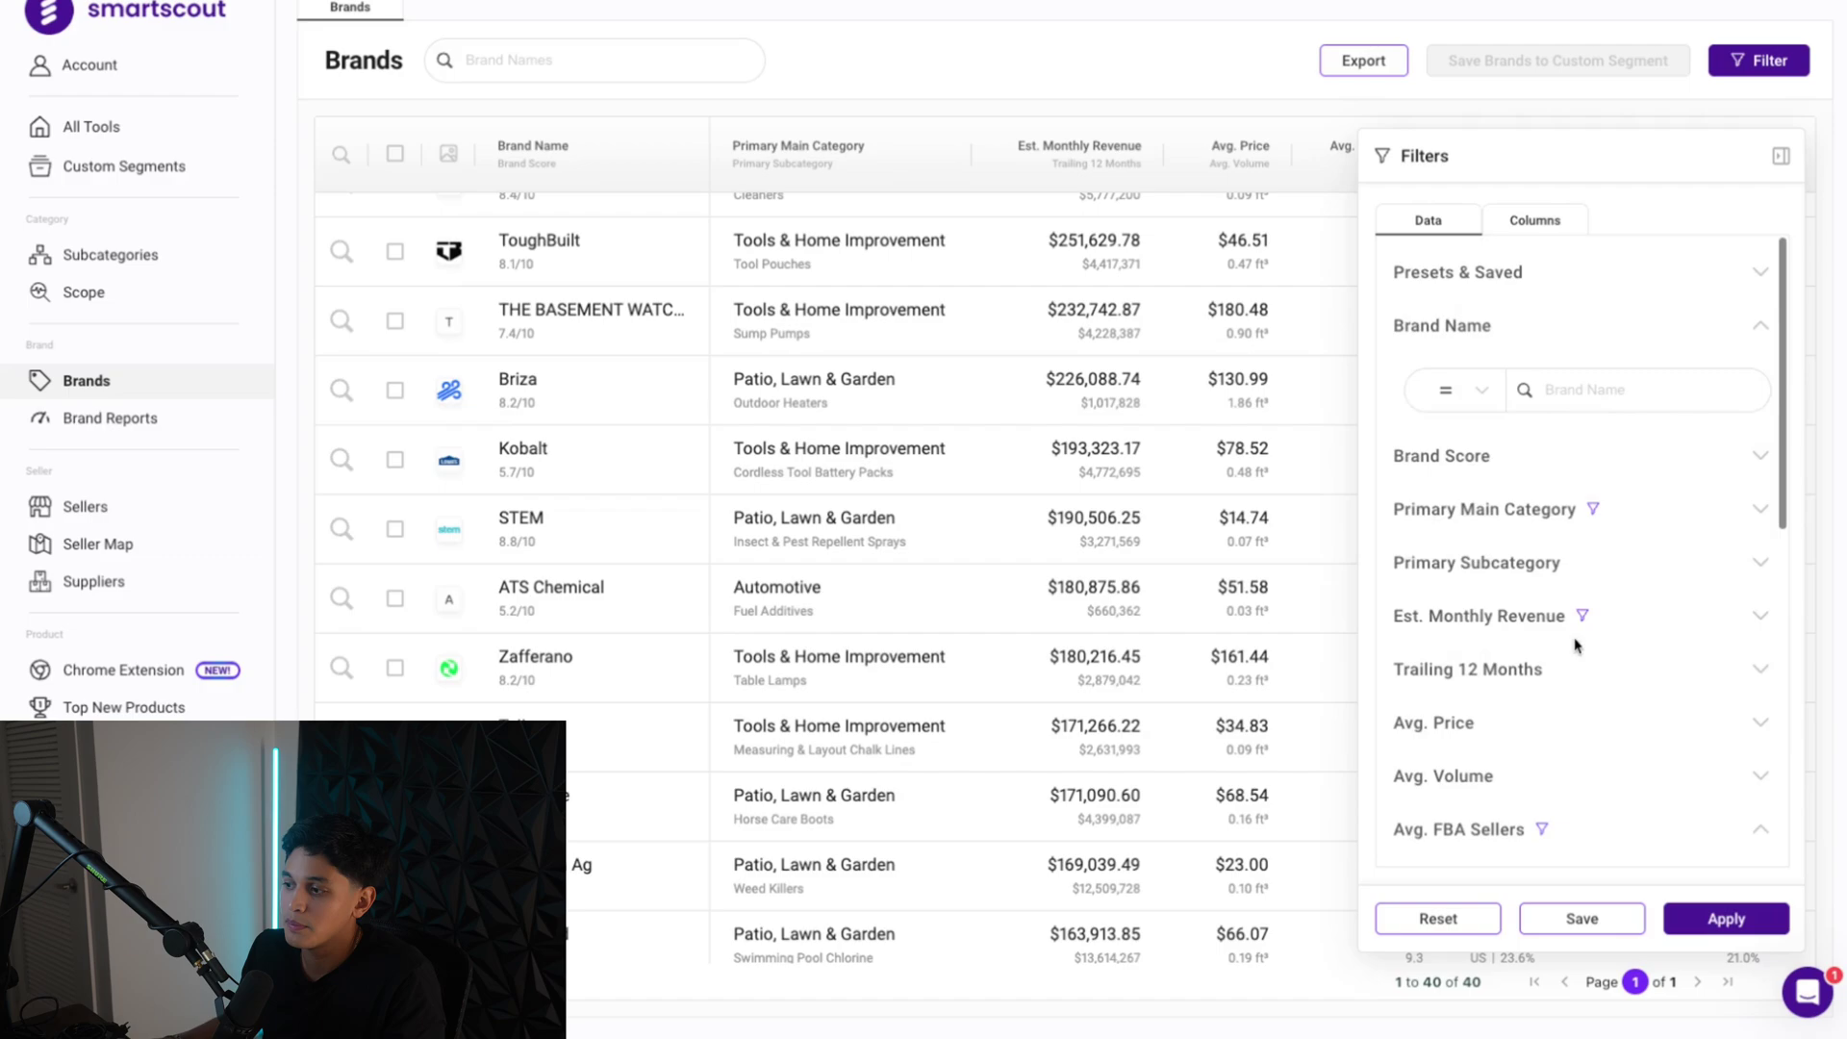
scroll(1576, 645, down, 6)
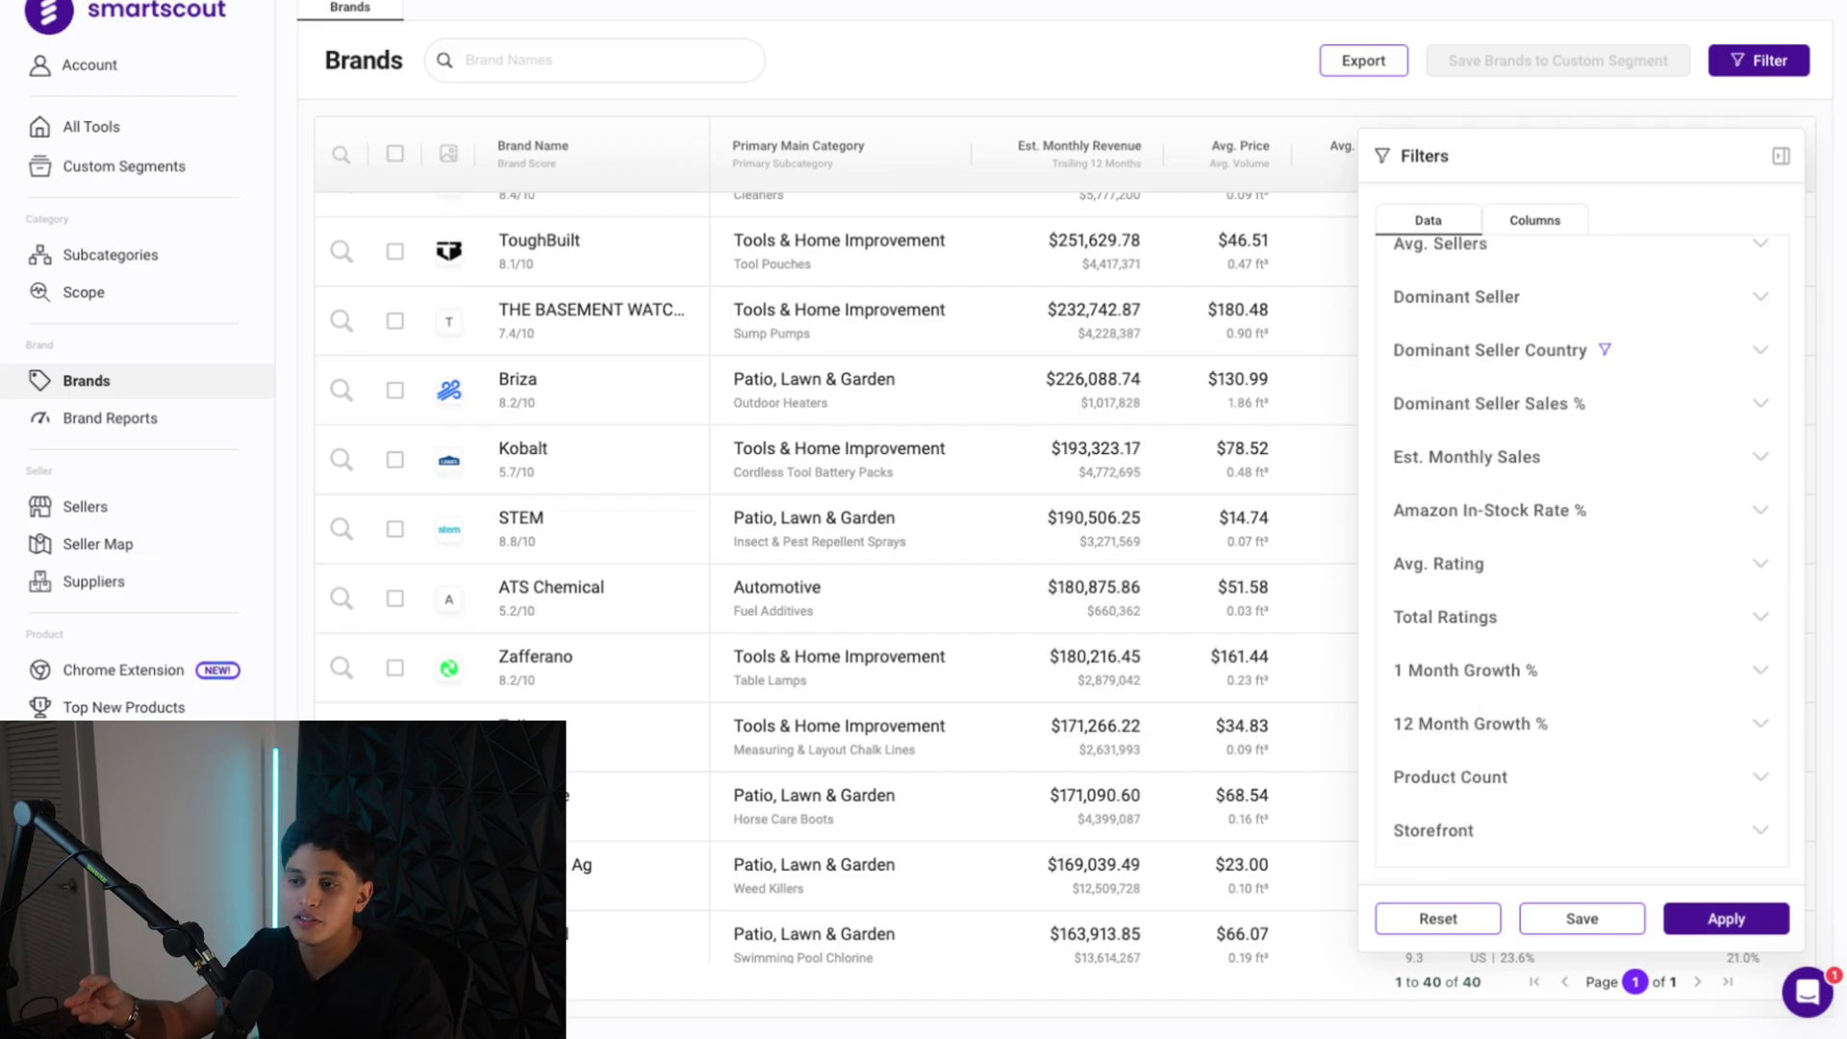
scroll(1548, 502, up, 6)
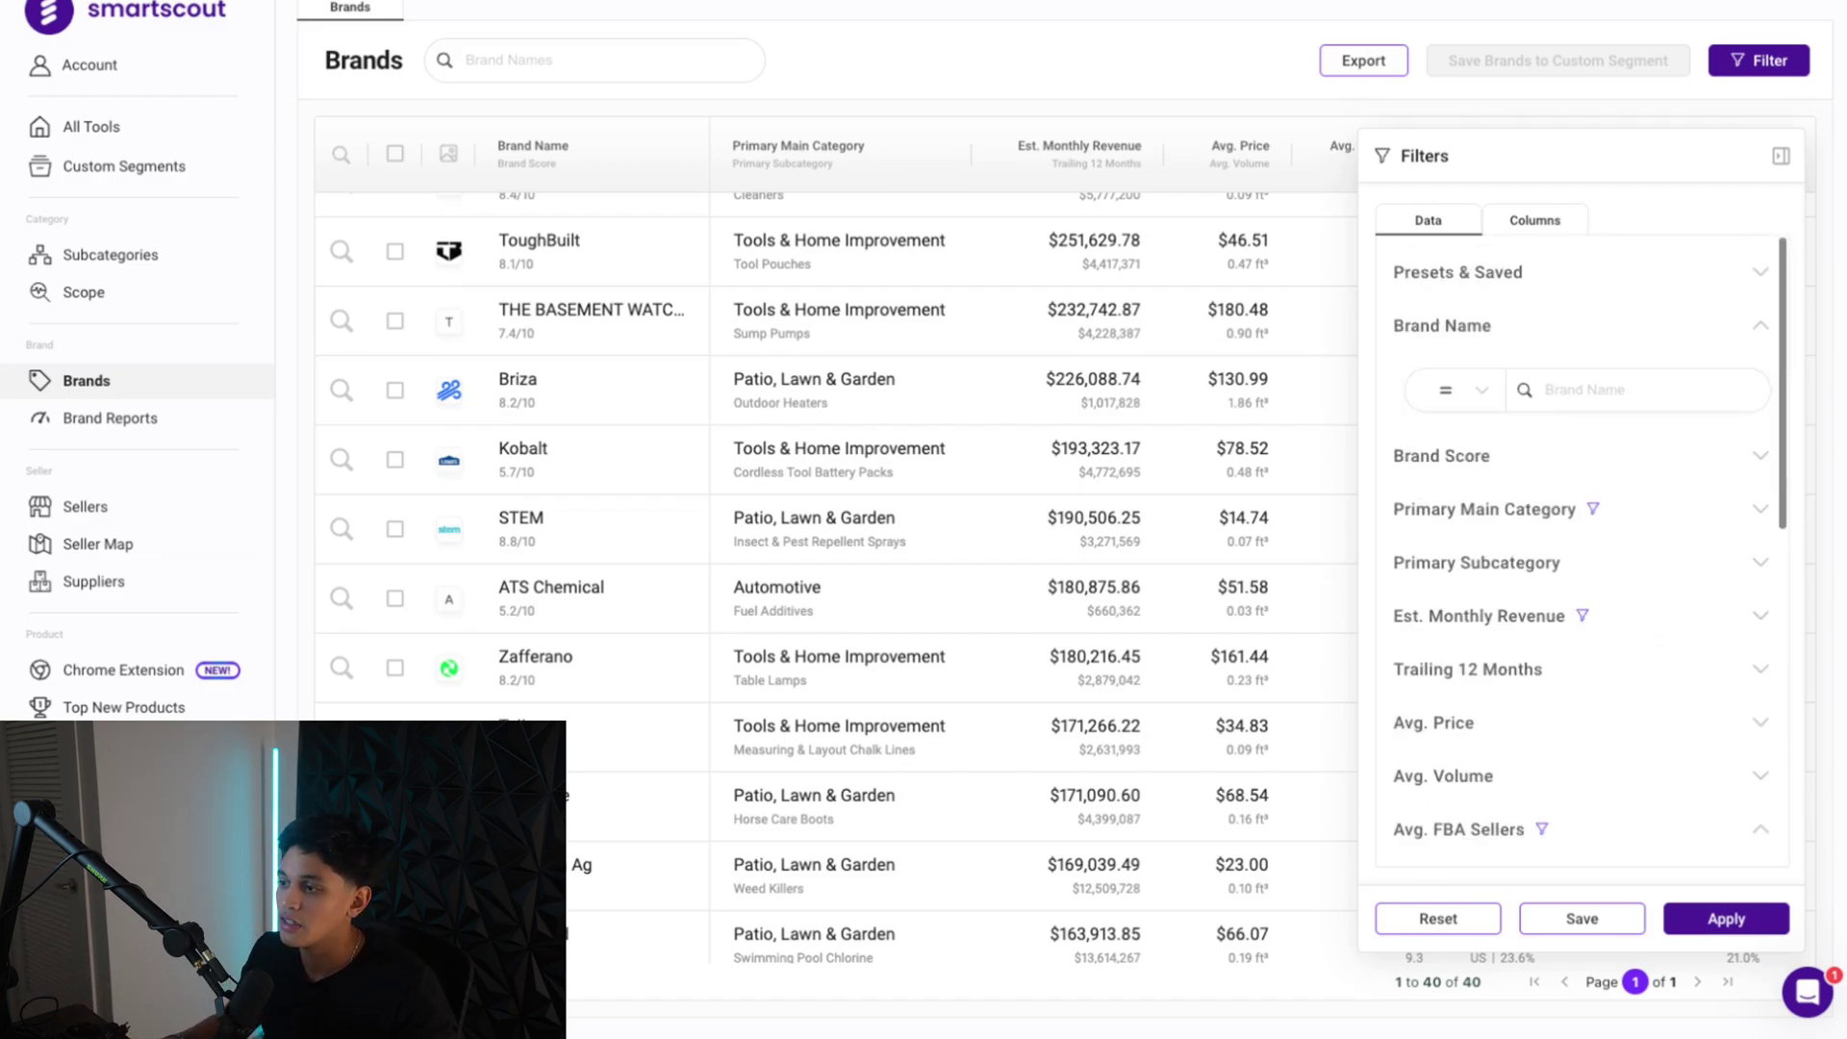
Expand the Primary Main Category filter, review its category choices, and collapse it again
click(1499, 513)
scroll(1412, 750, down, 2)
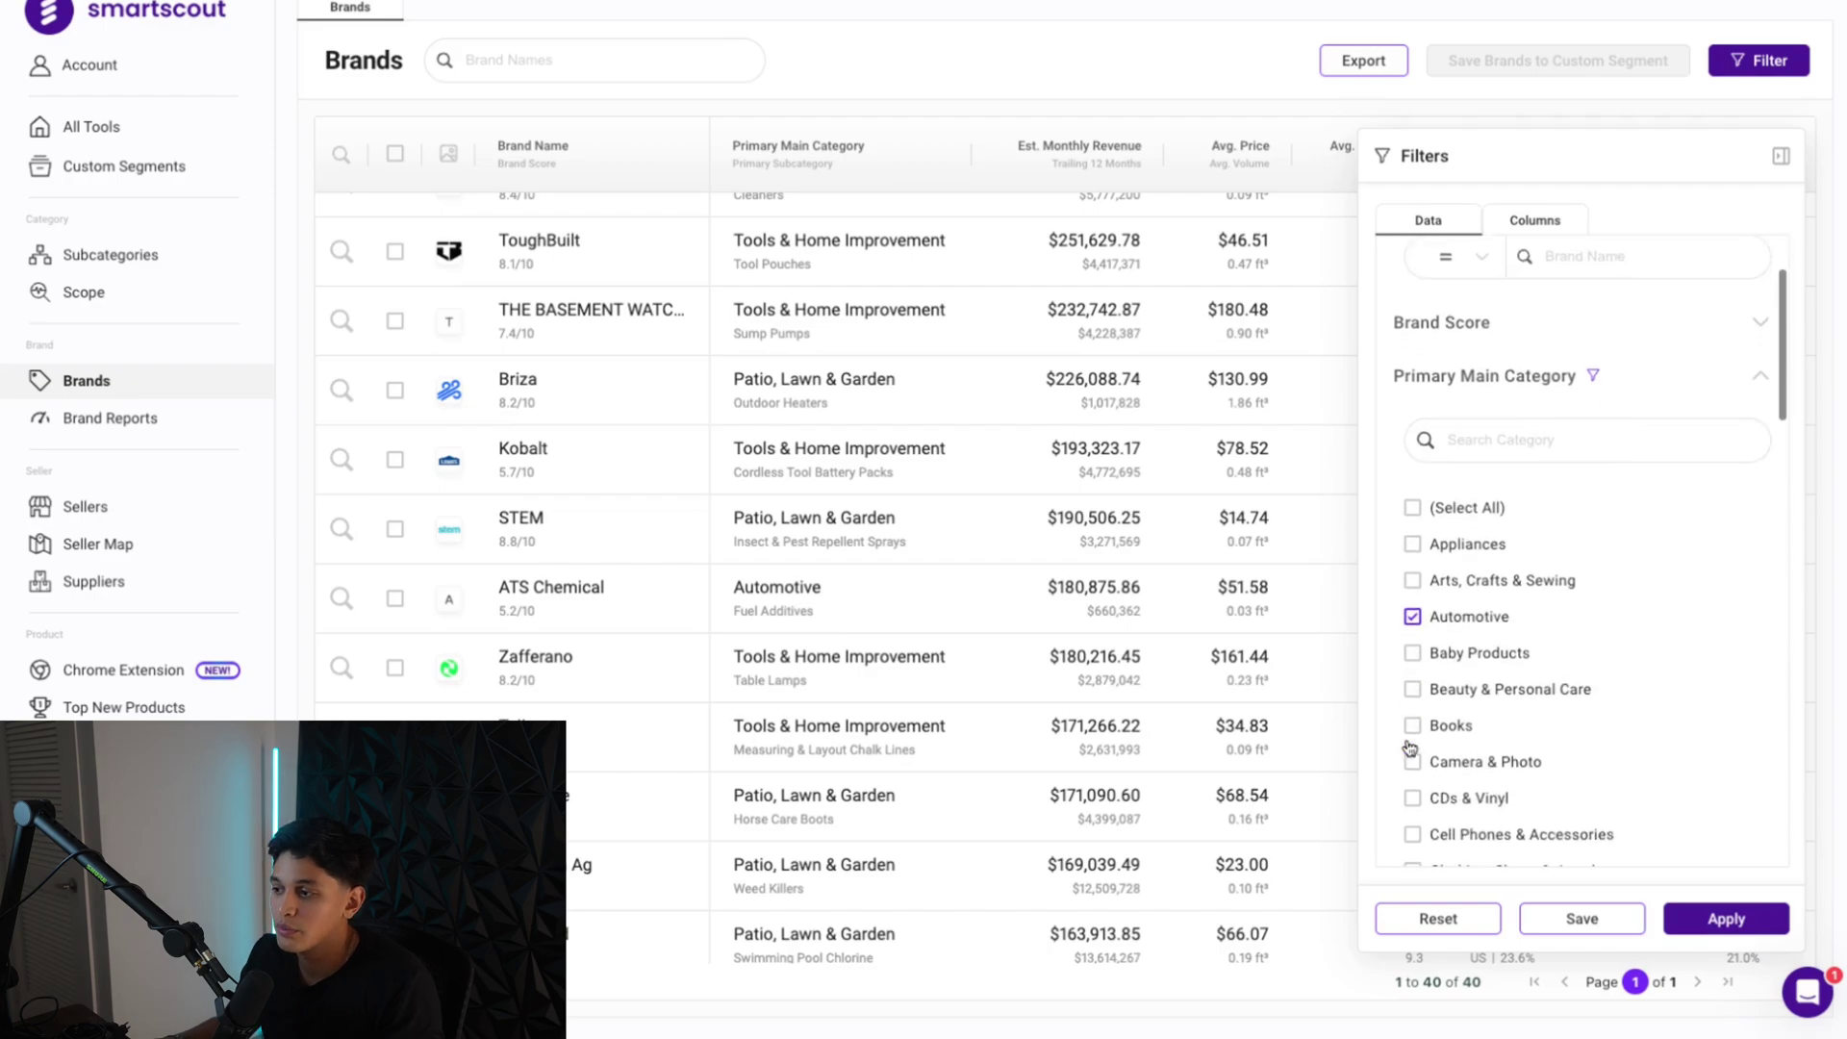
scroll(1403, 646, down, 8)
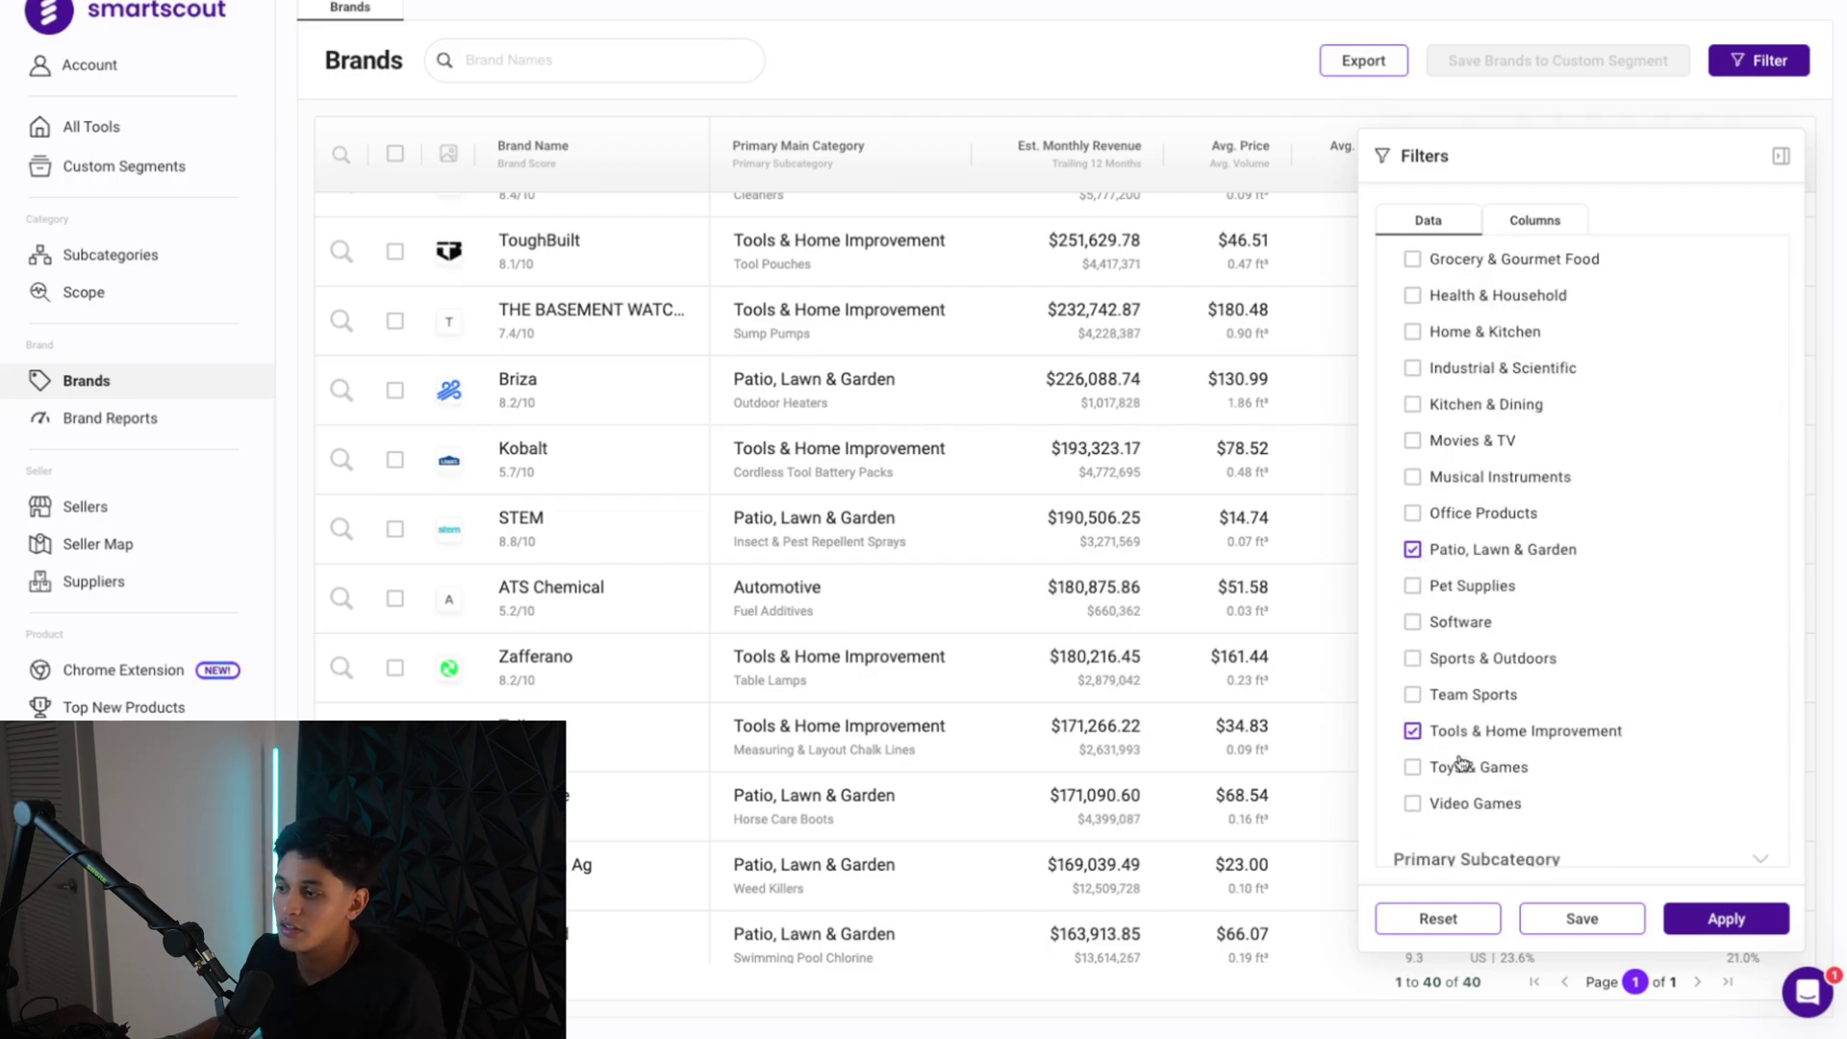
scroll(1482, 760, up, 10)
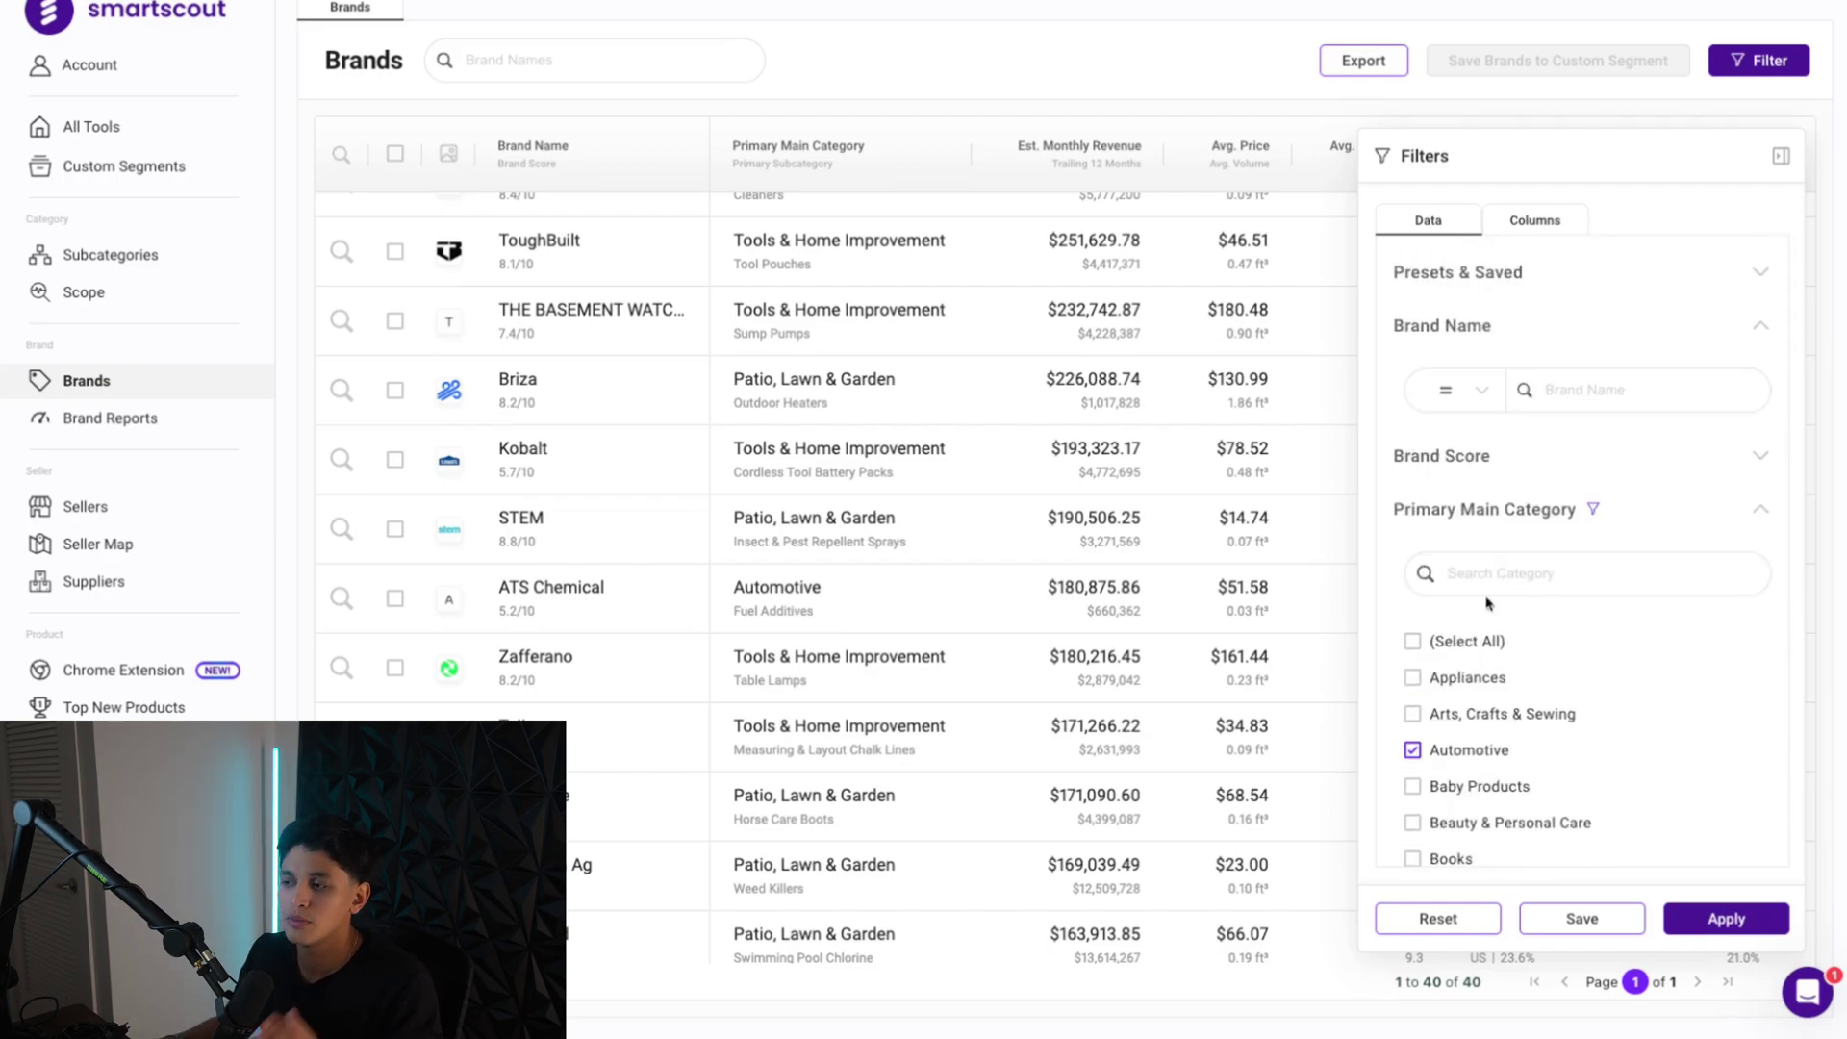
click(1744, 519)
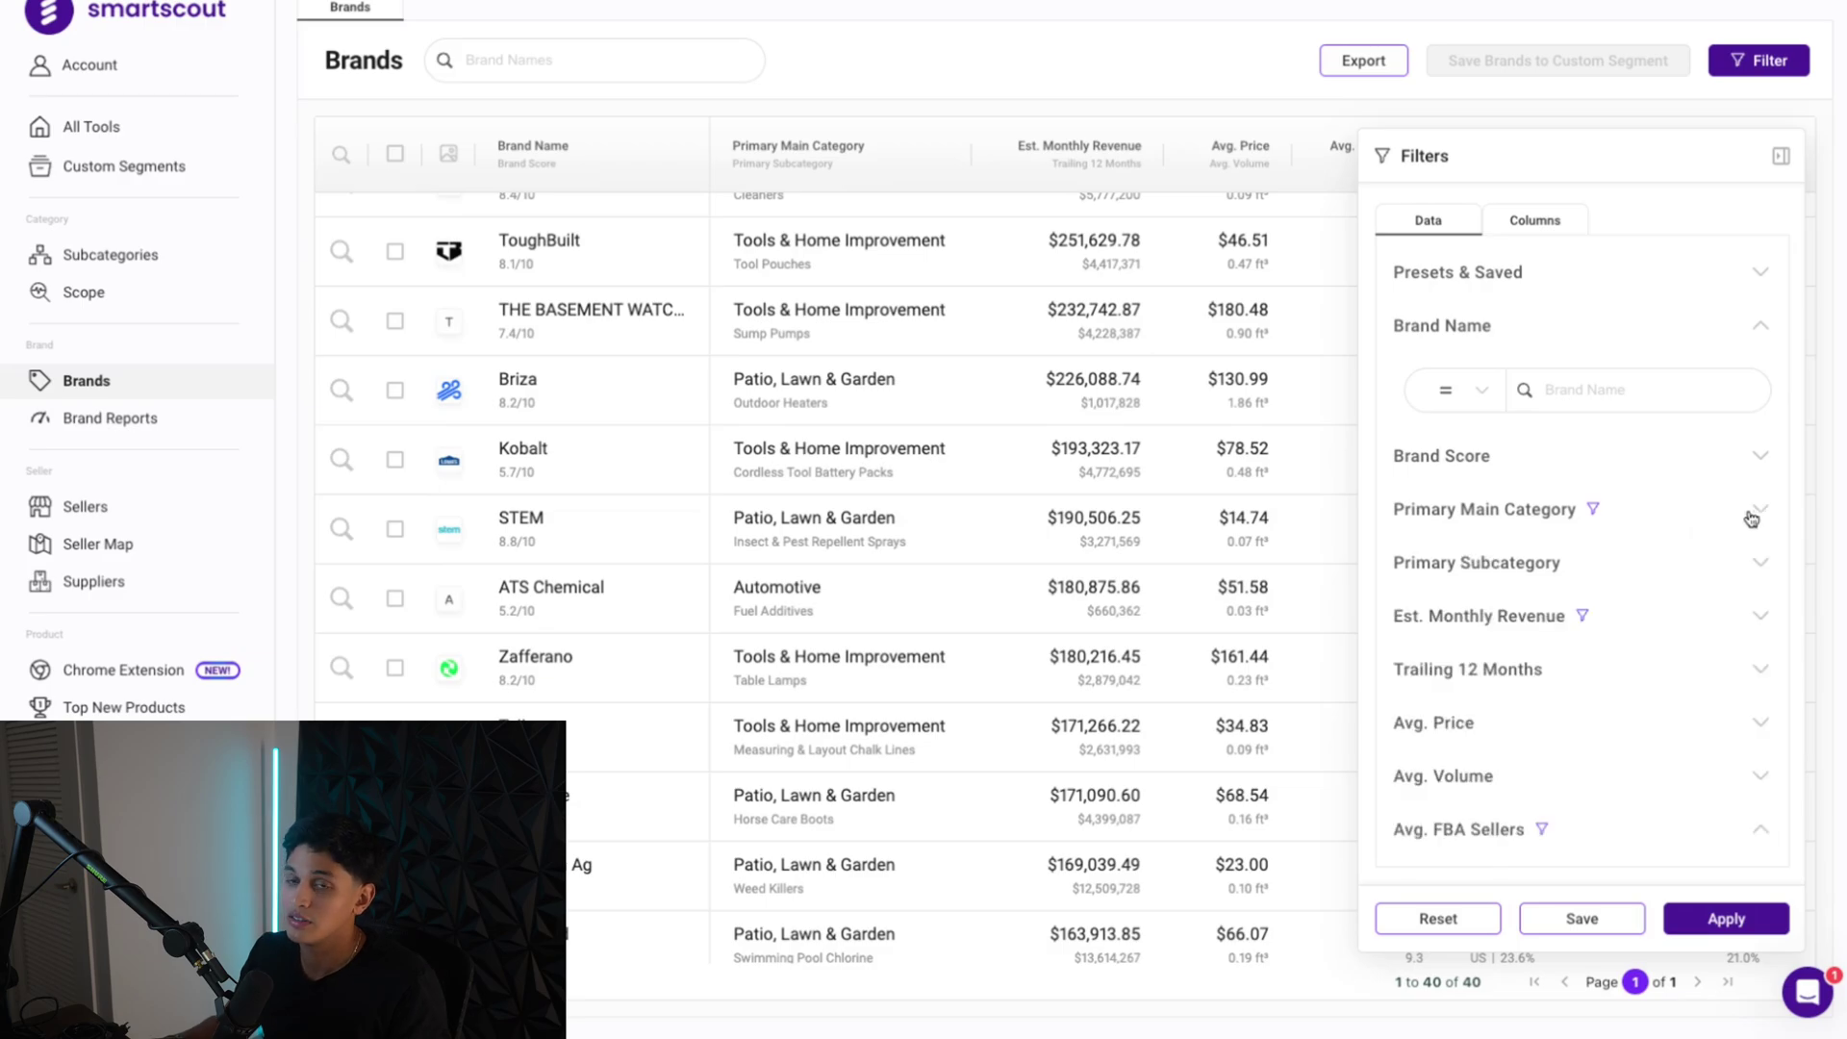